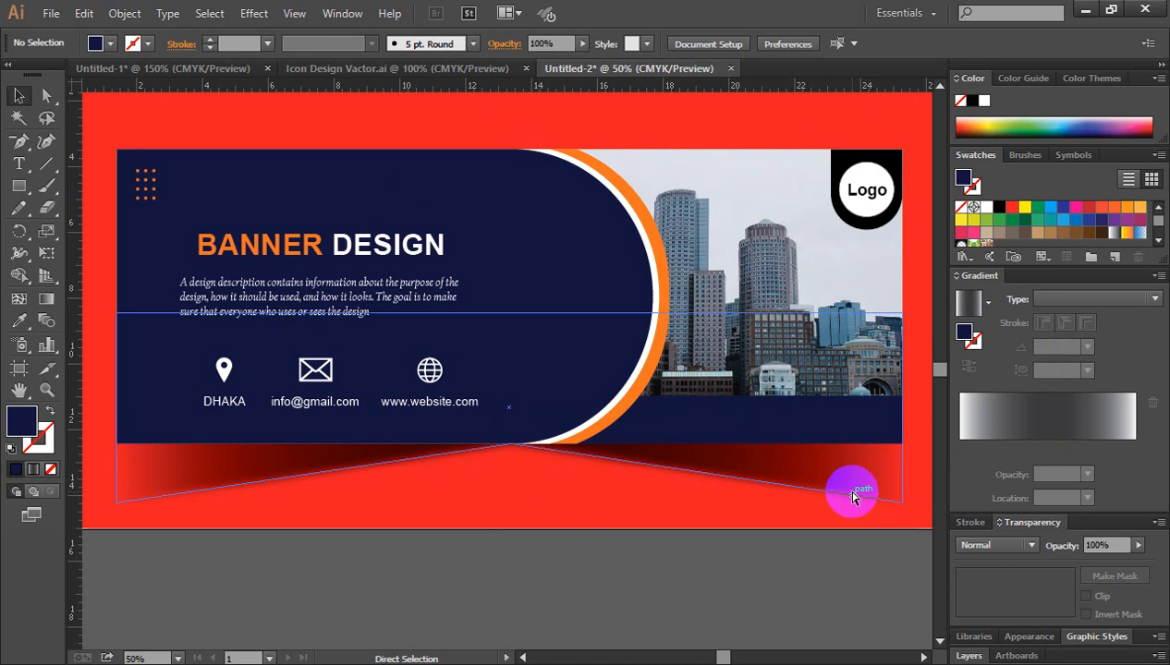
pyautogui.hotkey('ctrl', '-')
pyautogui.hotkey('ctrl', '-')
pyautogui.moveTo(266, 163); pyautogui.dragTo(764, 479)
pyautogui.press('a')
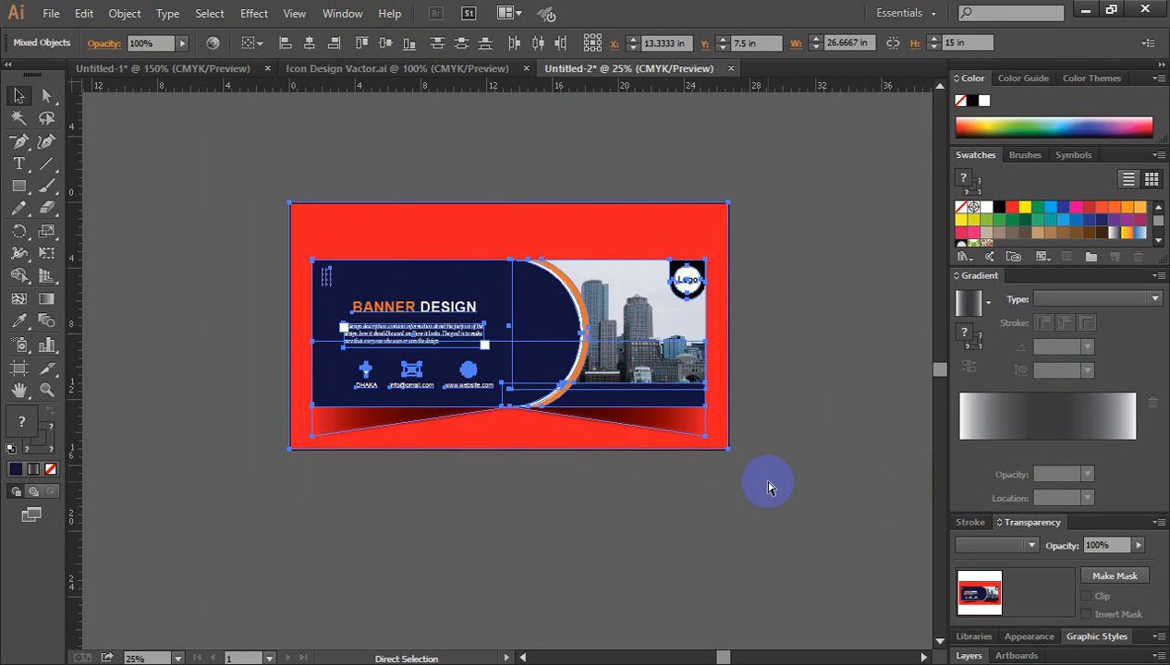
pyautogui.click(765, 481)
pyautogui.press('v')
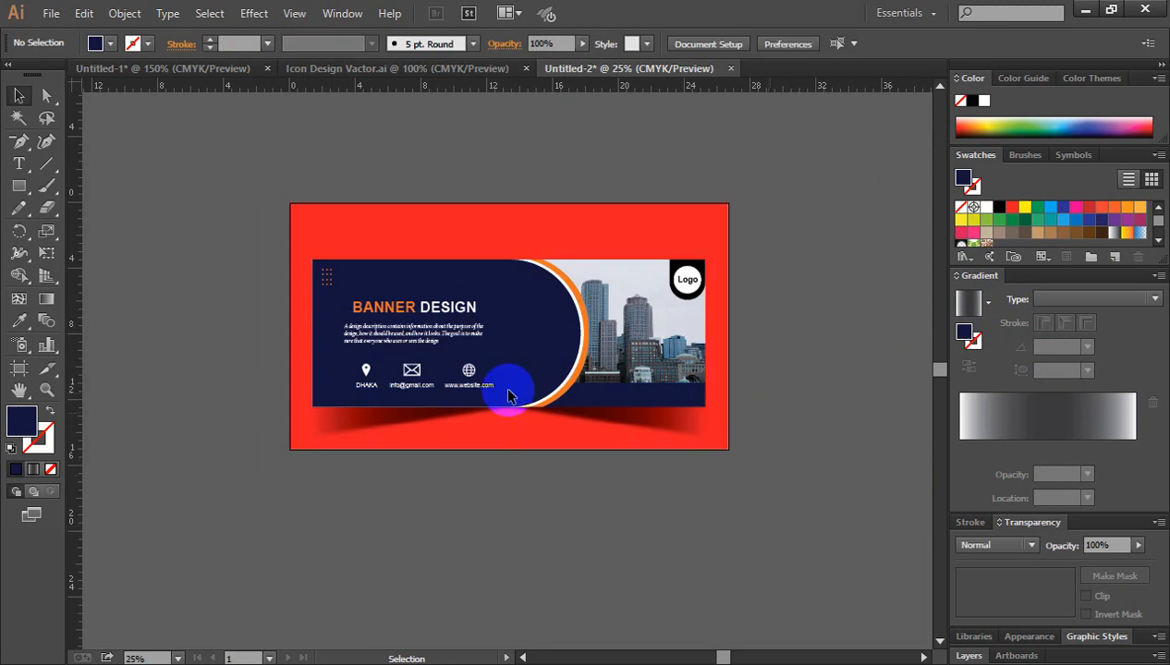
# Create a rectangle 8 in wide and 3 in high on the empty canvas beside the finished banner
pyautogui.click(18, 389)
pyautogui.moveTo(496, 365); pyautogui.dragTo(303, 254)
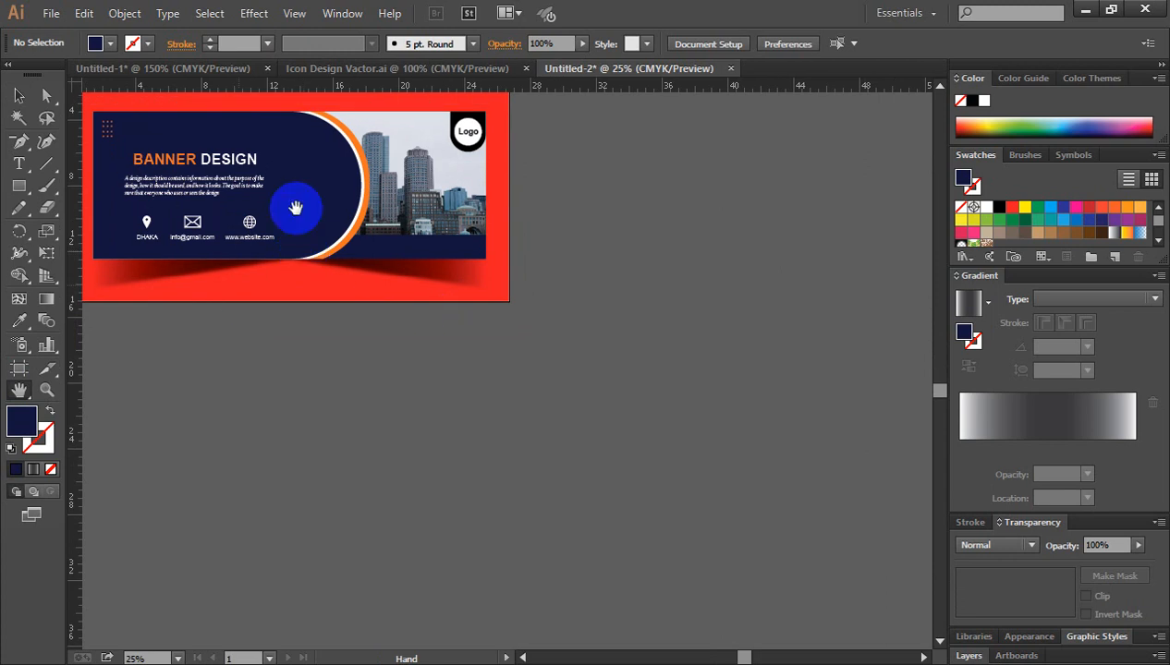
pyautogui.click(19, 95)
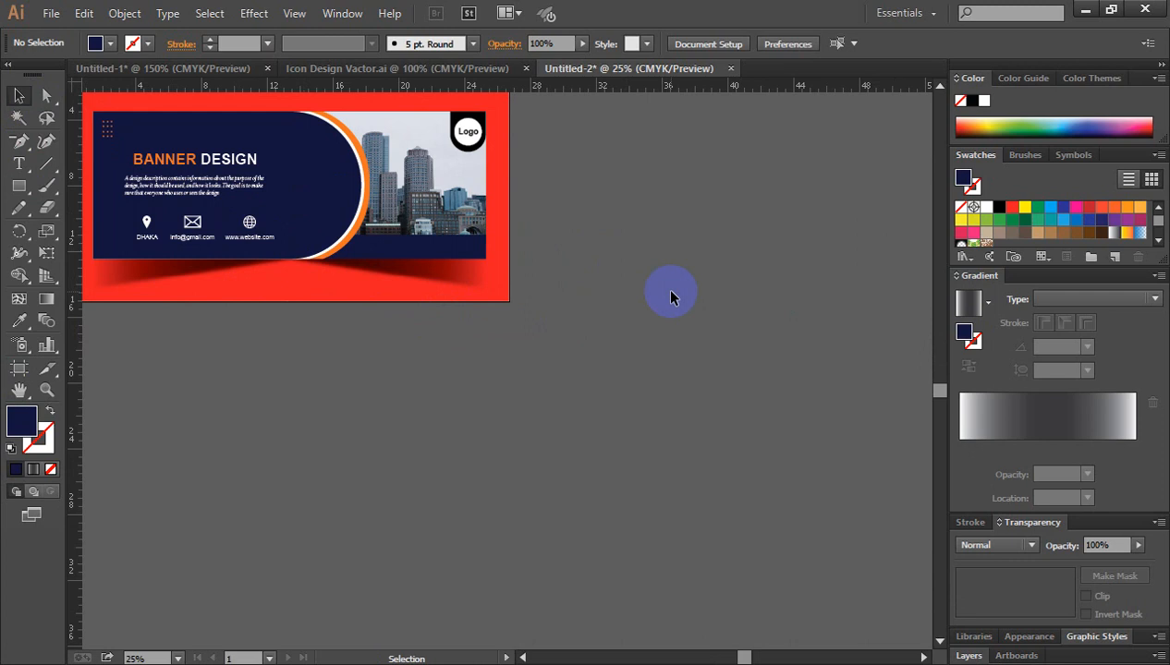
pyautogui.scroll(1, 648, 308)
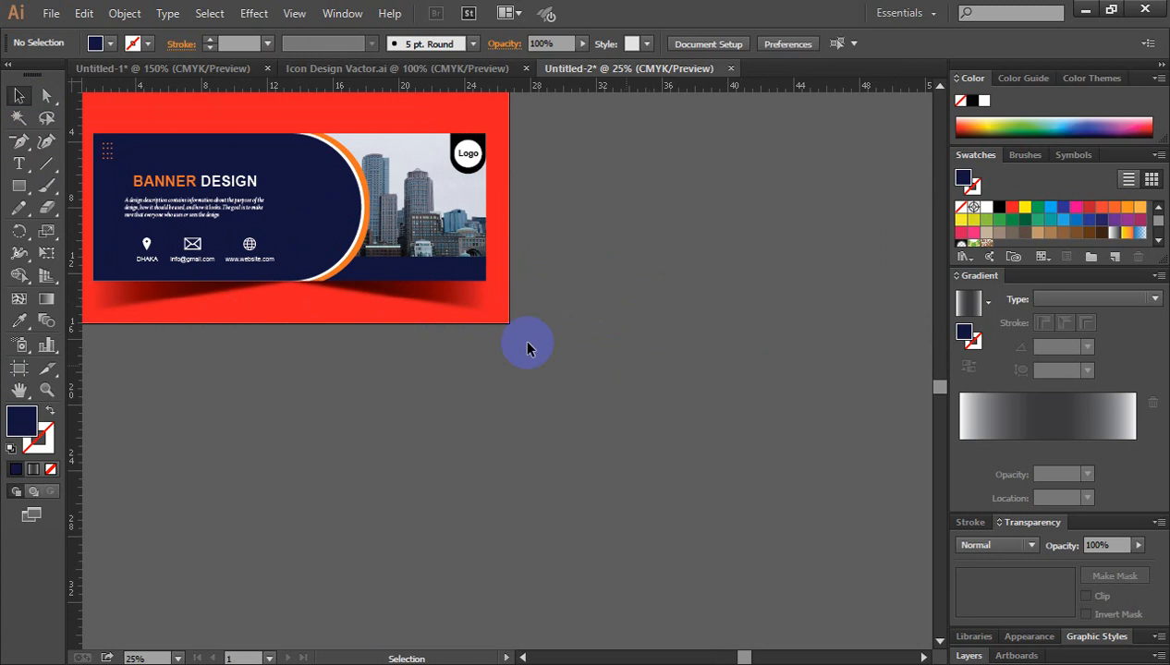
pyautogui.moveTo(19, 184); pyautogui.dragTo(105, 187)
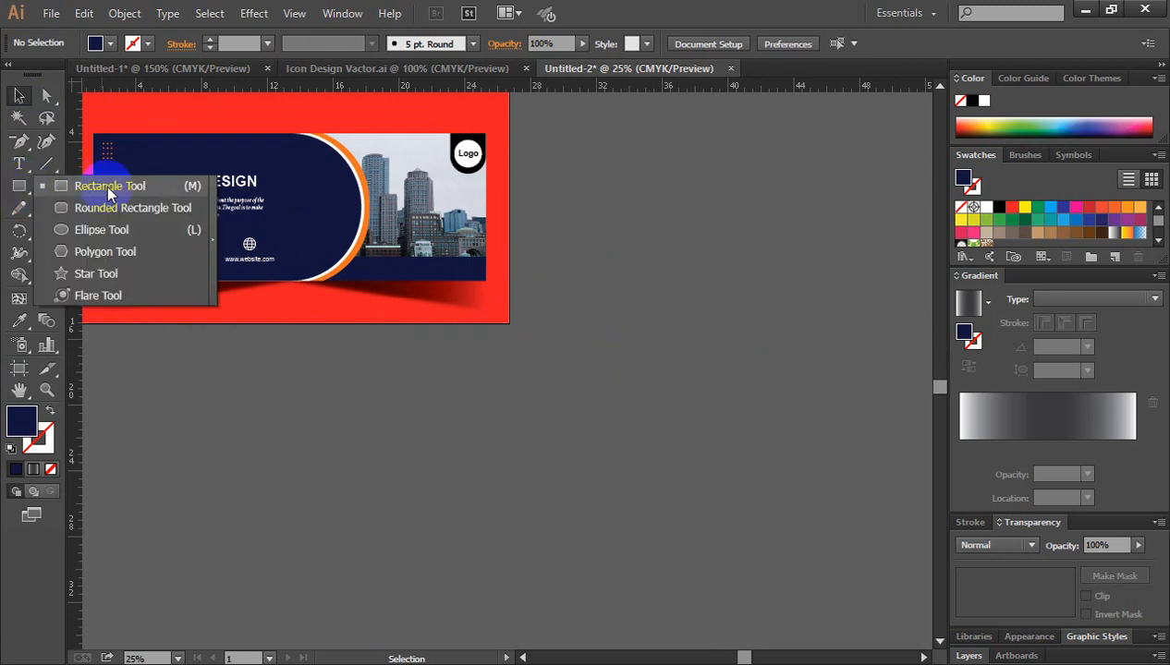
pyautogui.click(108, 188)
pyautogui.click(630, 296)
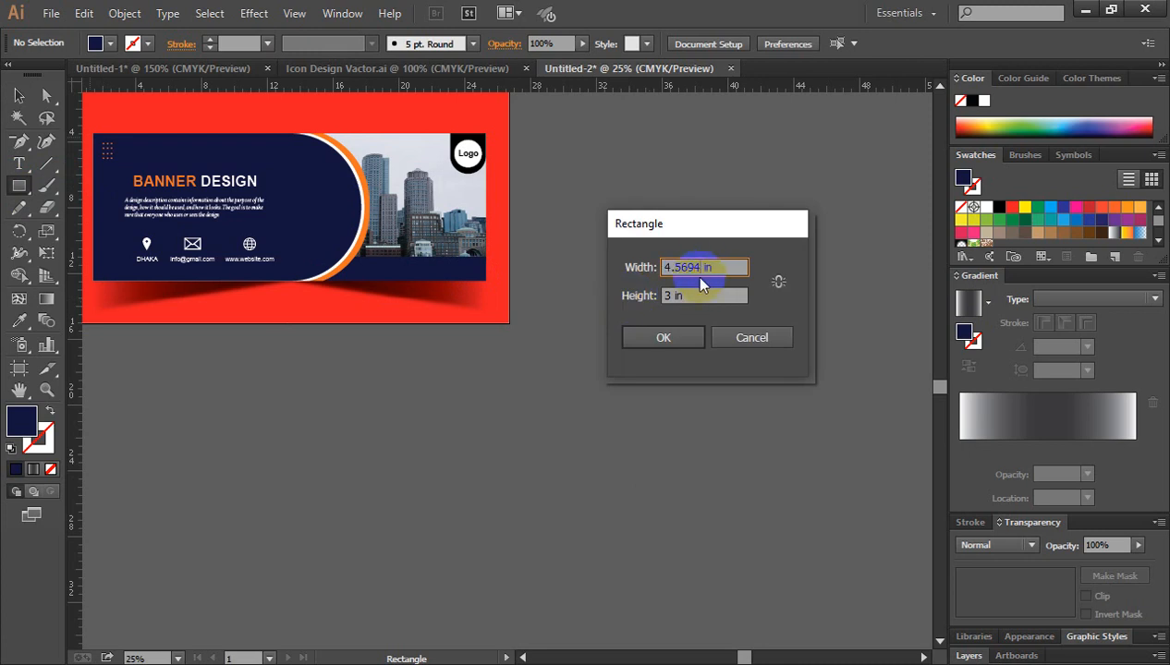
pyautogui.moveTo(704, 267); pyautogui.dragTo(626, 275)
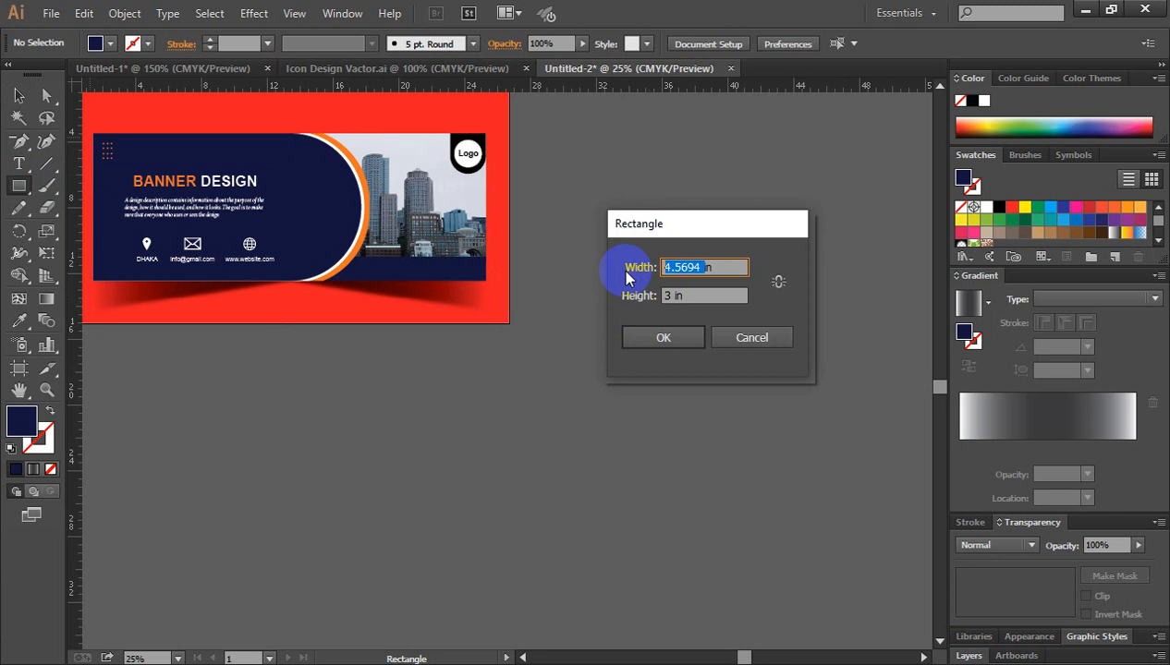
pyautogui.write('8')
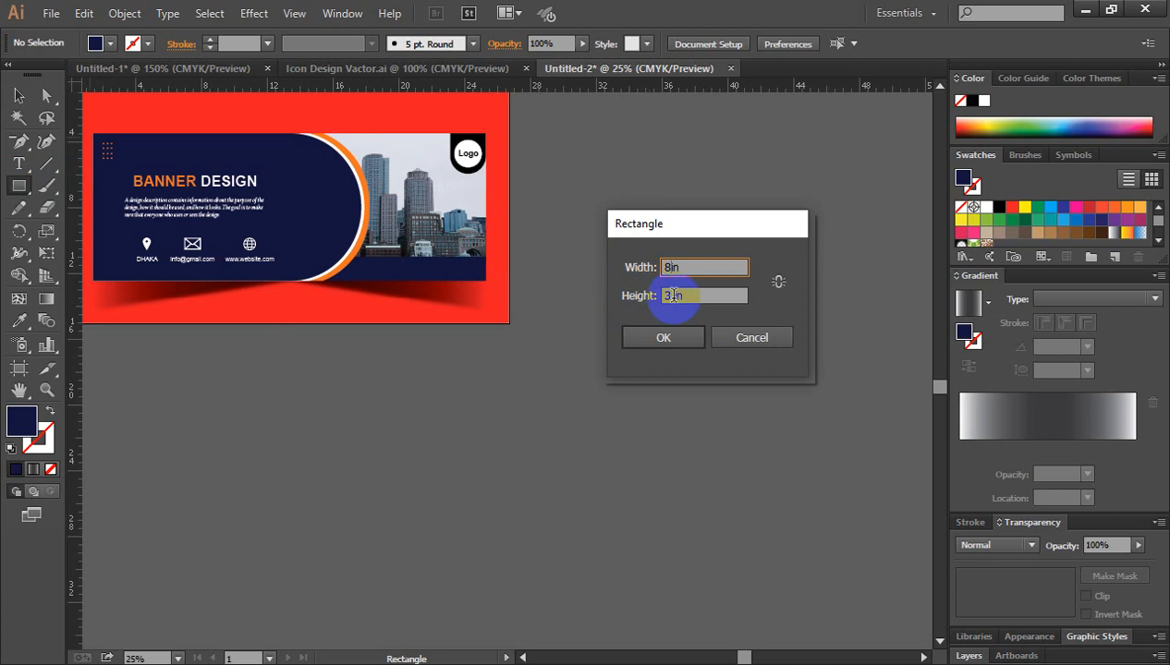
pyautogui.moveTo(674, 296); pyautogui.dragTo(527, 294)
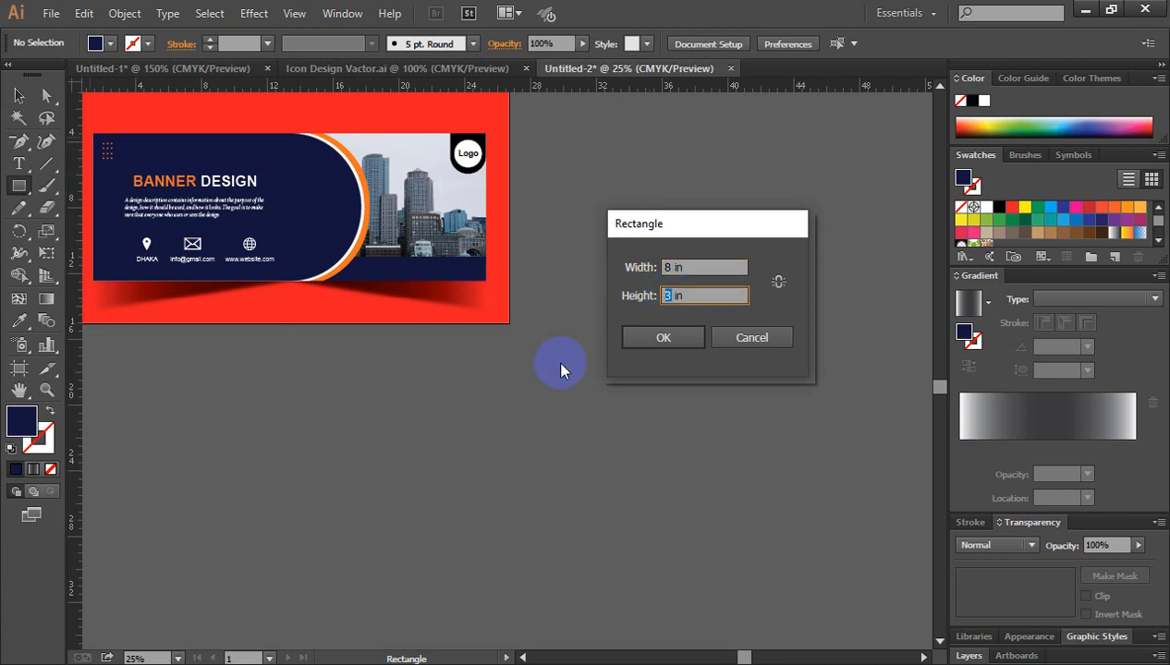
pyautogui.click(639, 338)
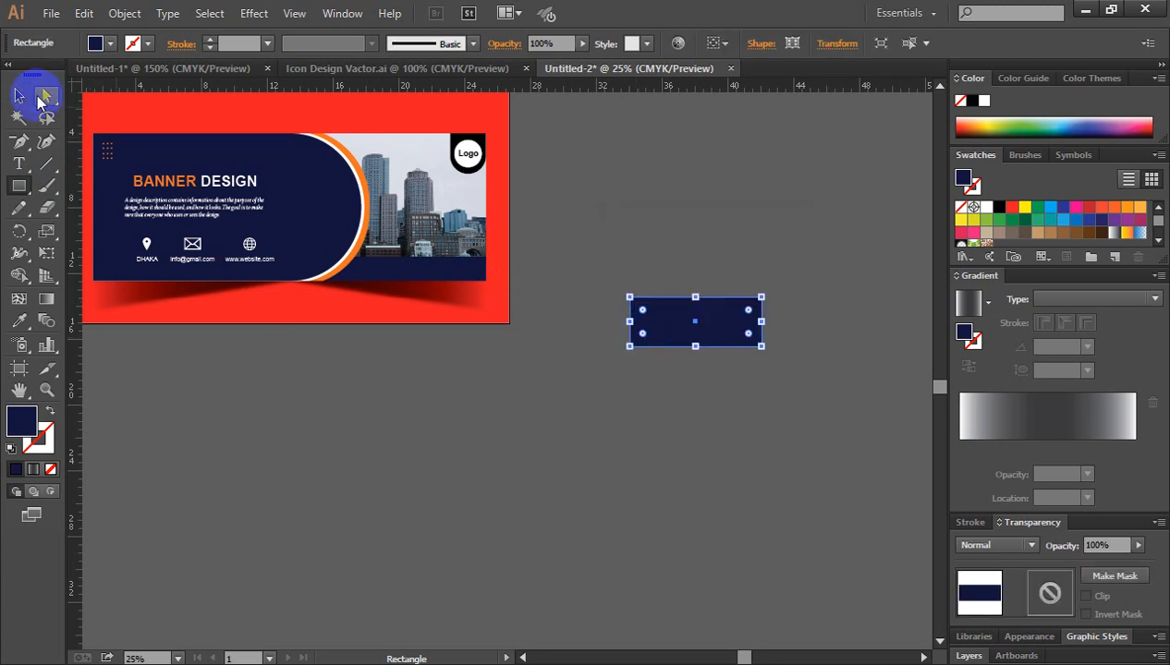
pyautogui.click(18, 98)
pyautogui.click(256, 382)
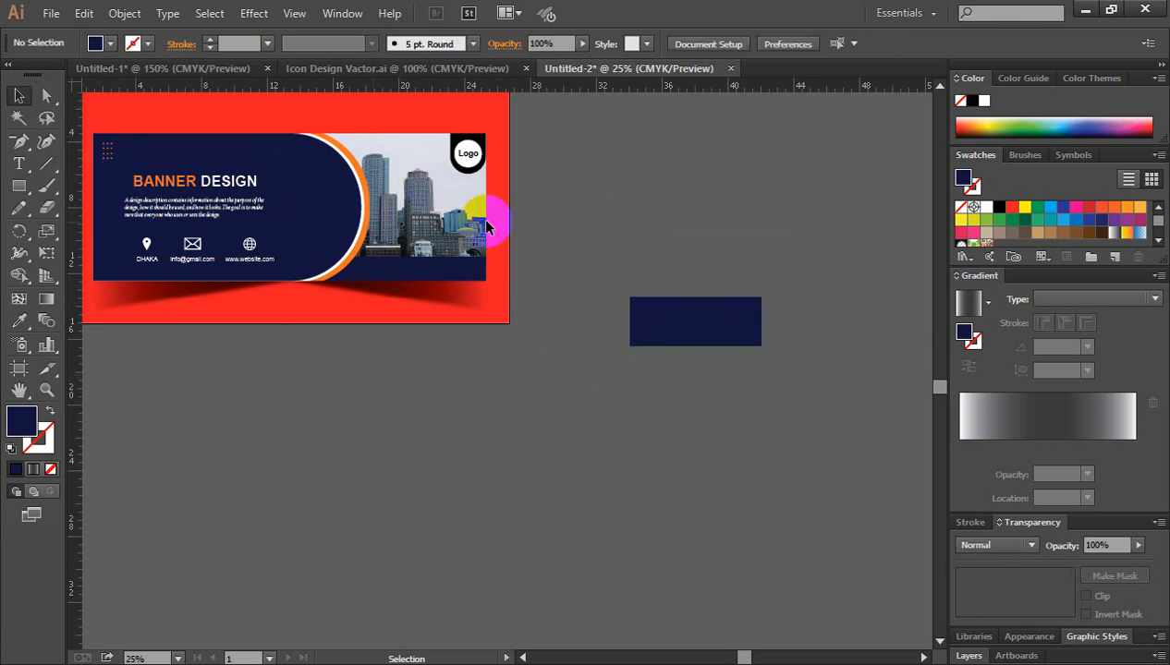
pyautogui.click(686, 335)
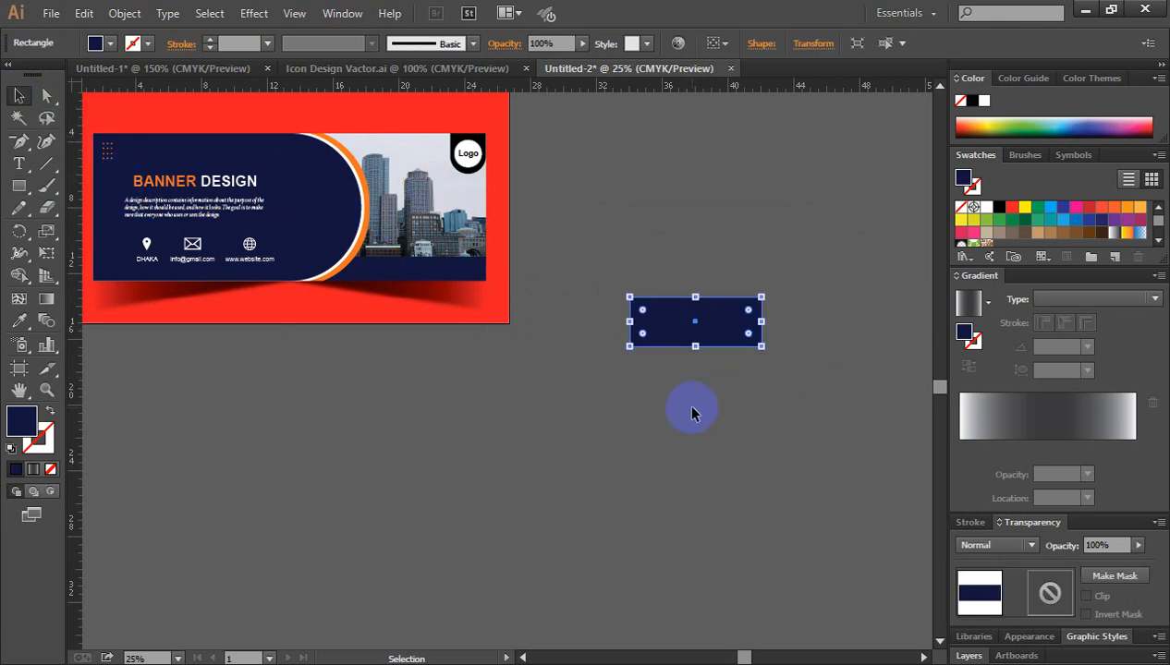
pyautogui.click(693, 413)
pyautogui.click(680, 334)
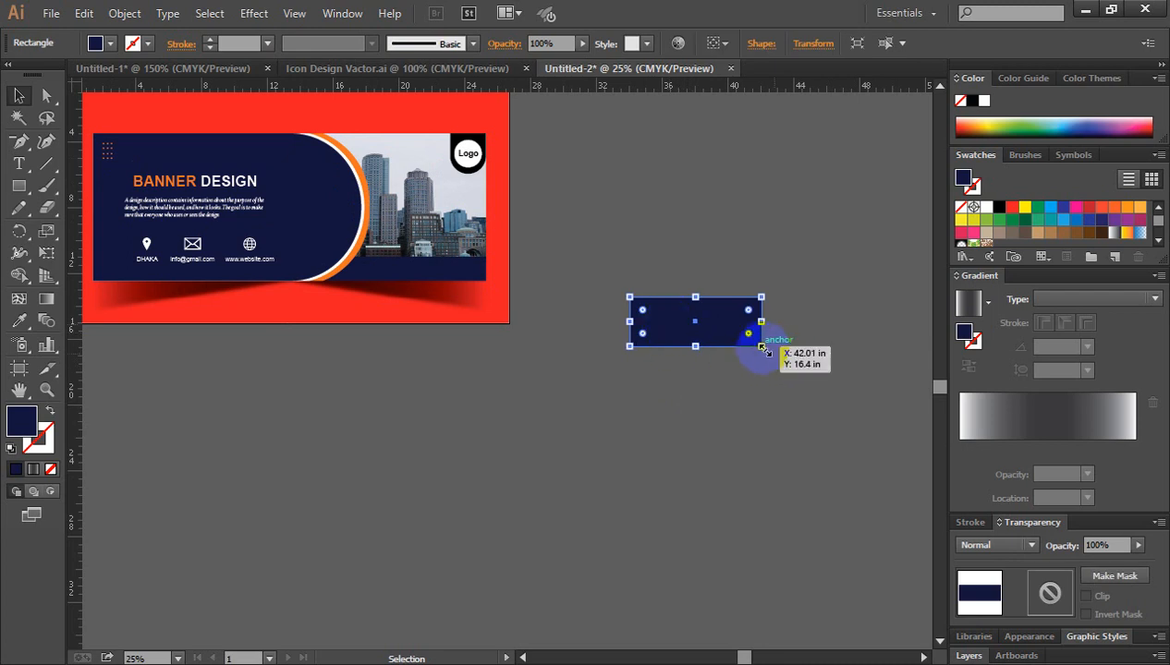
pyautogui.moveTo(761, 347); pyautogui.dragTo(811, 421)
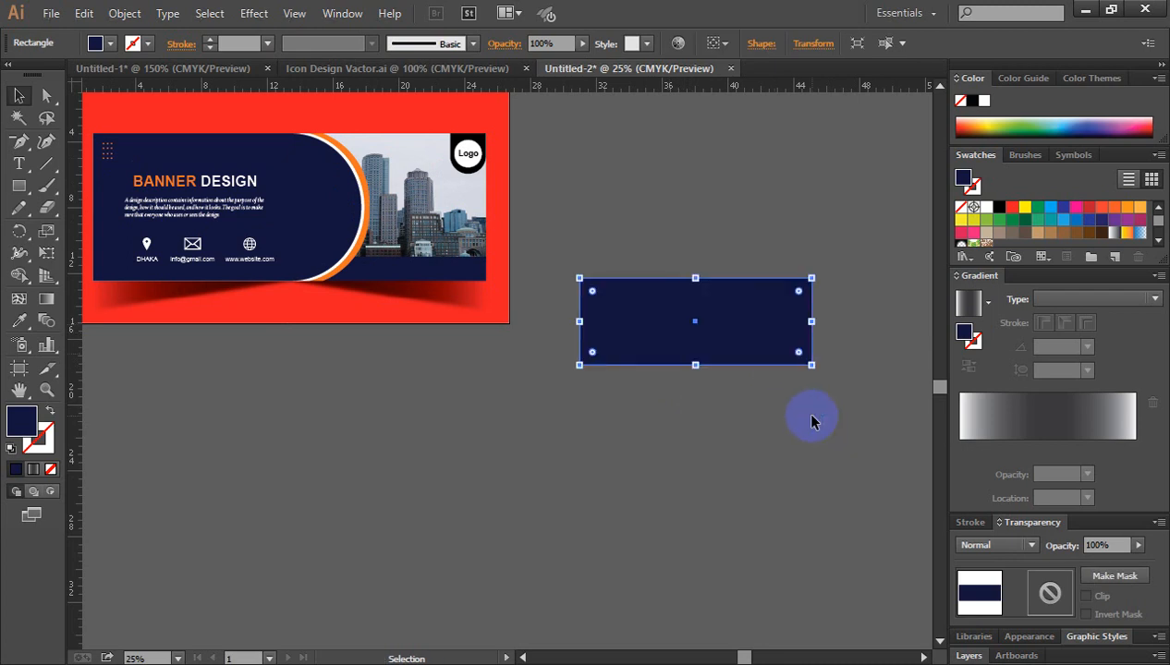
pyautogui.hotkey('ctrl', 'z')
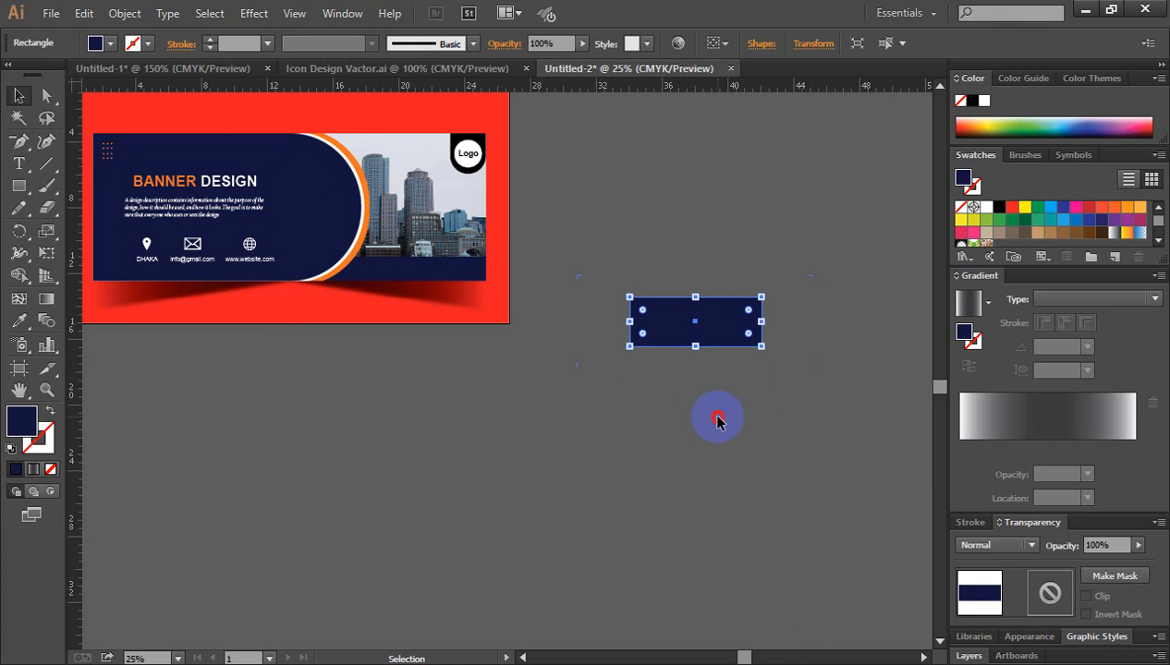
pyautogui.click(719, 421)
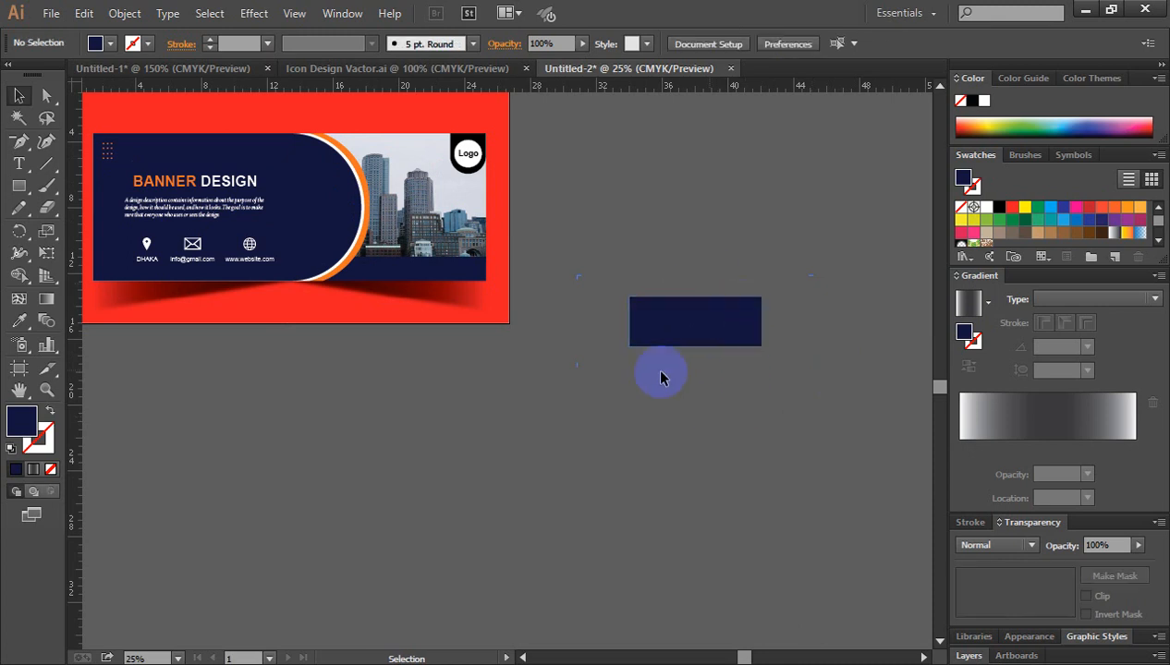
pyautogui.click(736, 320)
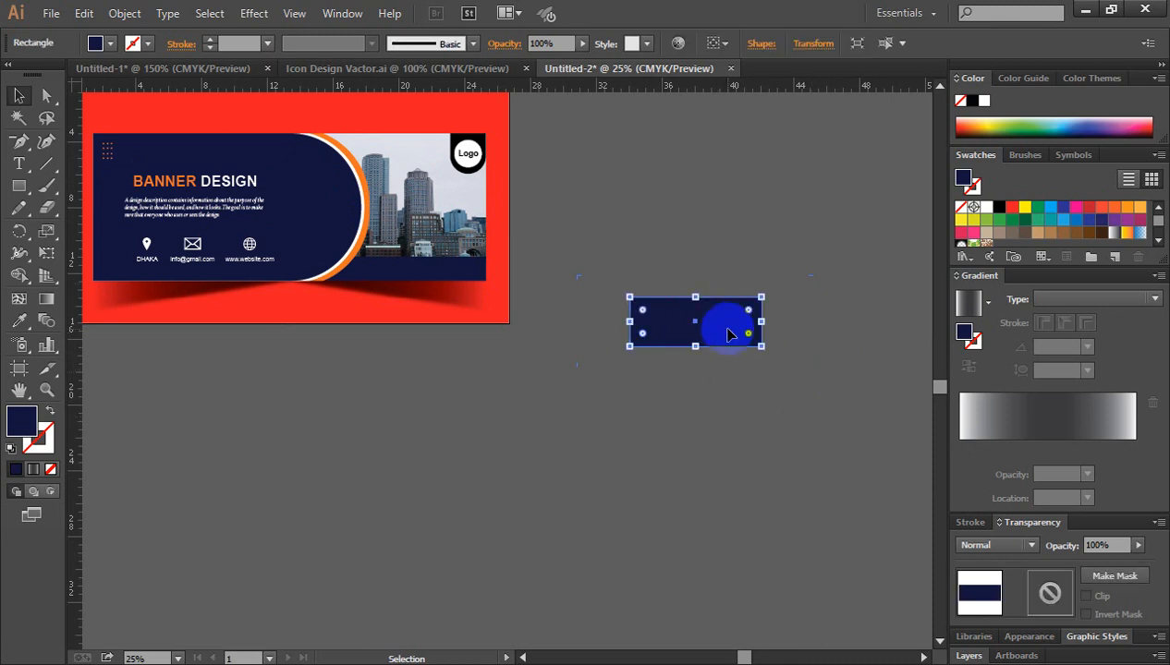
pyautogui.click(731, 371)
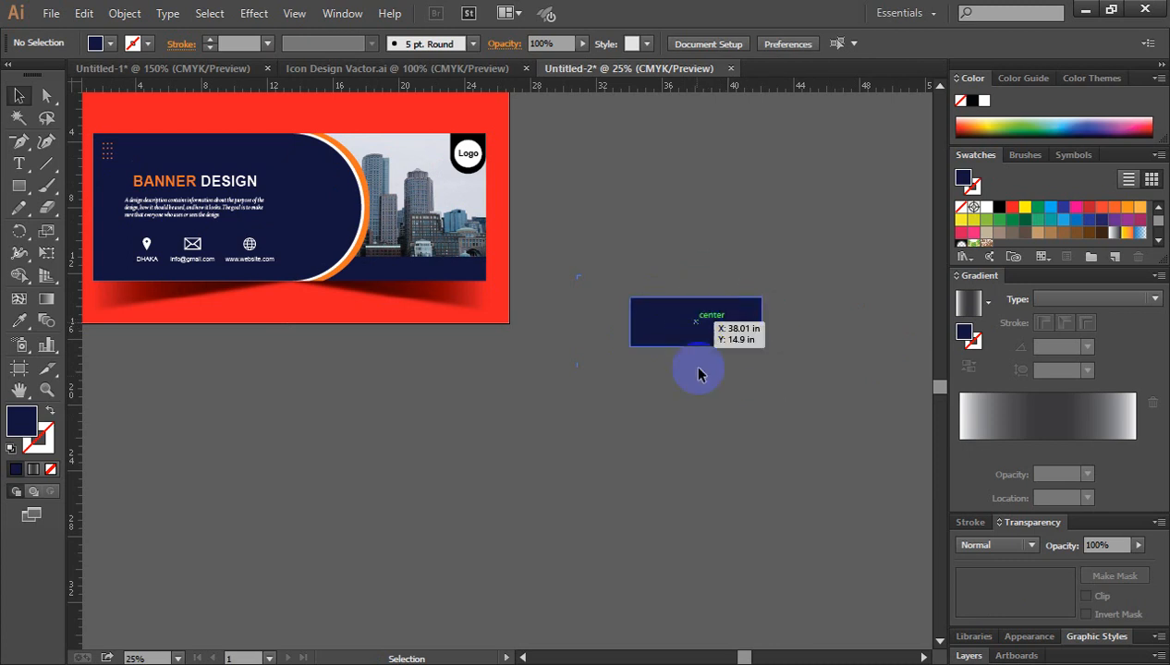
# Fill the 8 by 3 in rectangle with white and deselect it
pyautogui.hotkey('ctrl', 'space')
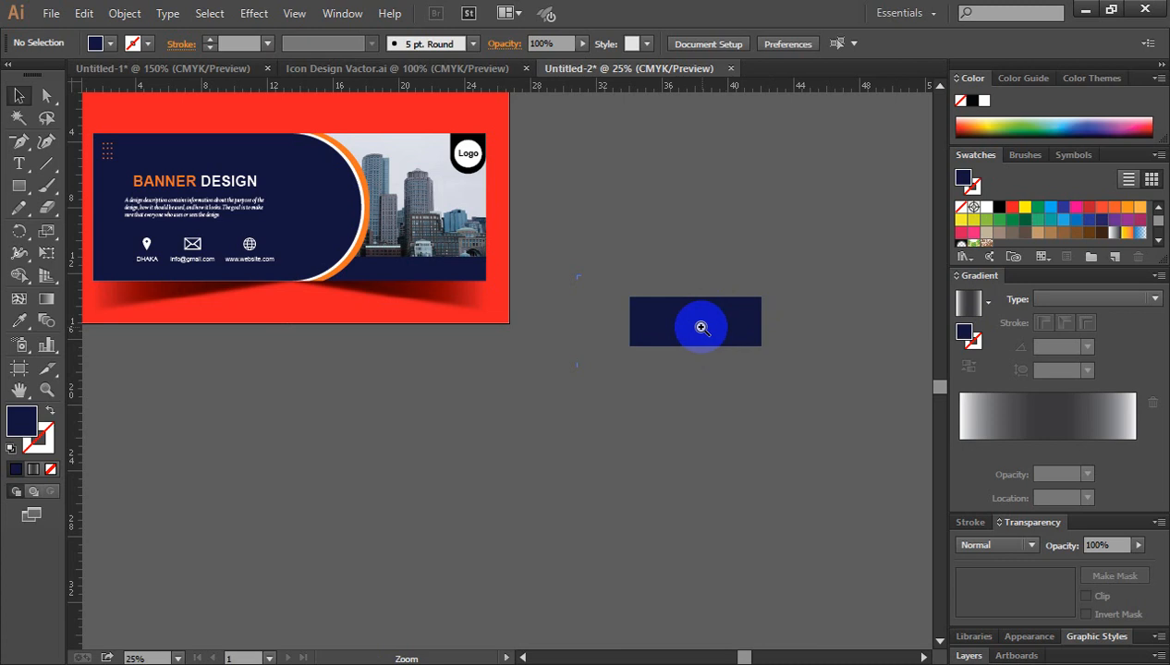
pyautogui.click(702, 327)
pyautogui.click(486, 394)
pyautogui.click(486, 386)
pyautogui.click(489, 381)
pyautogui.click(500, 372)
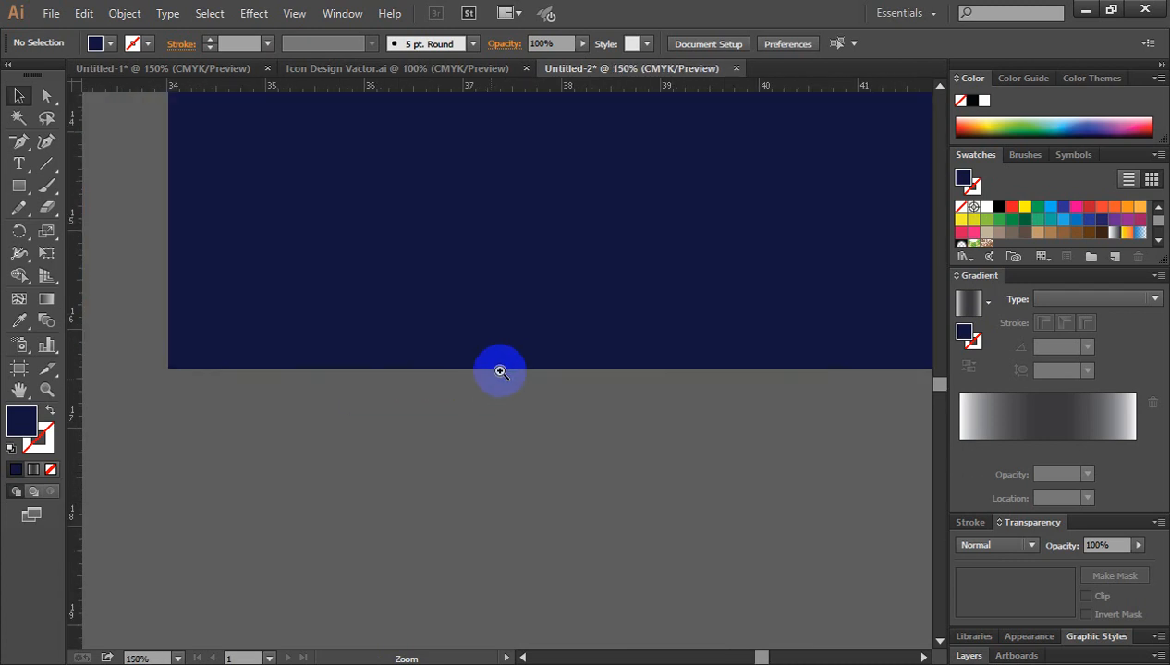
pyautogui.press('space')
pyautogui.moveTo(540, 266); pyautogui.dragTo(496, 351)
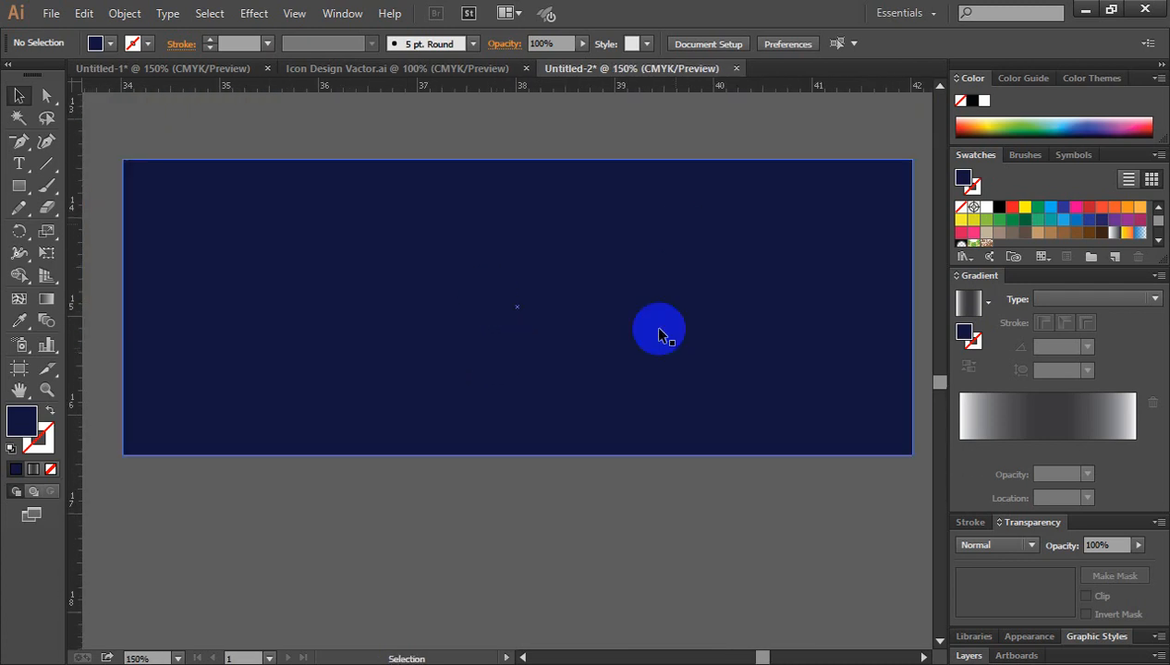
pyautogui.click(618, 285)
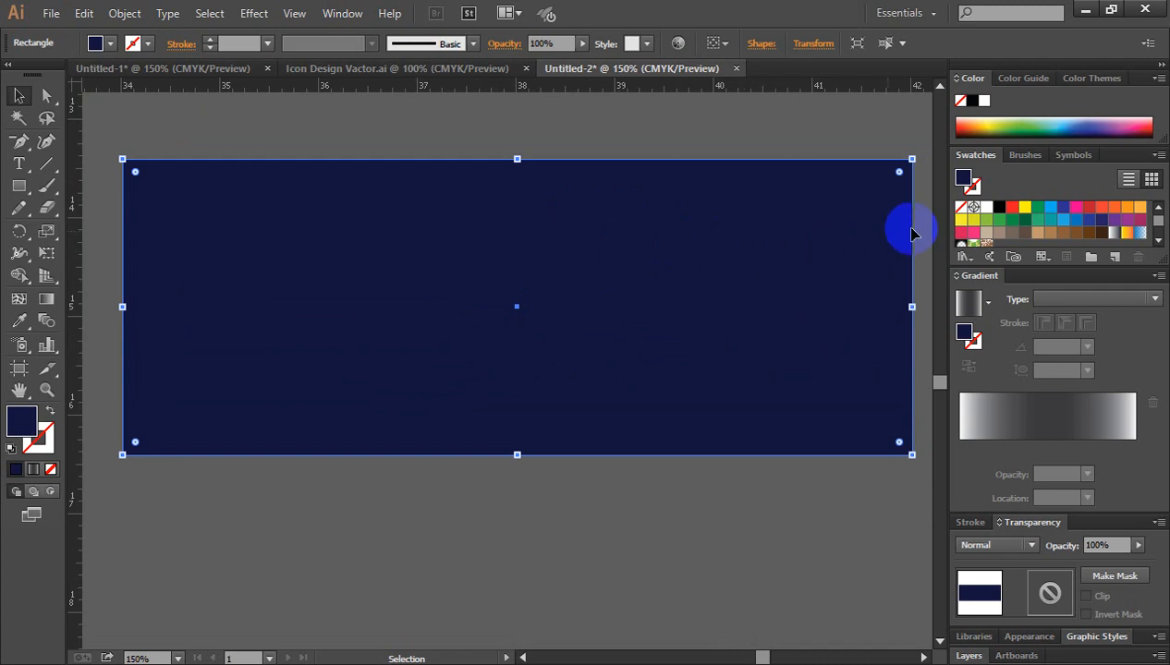
pyautogui.click(986, 209)
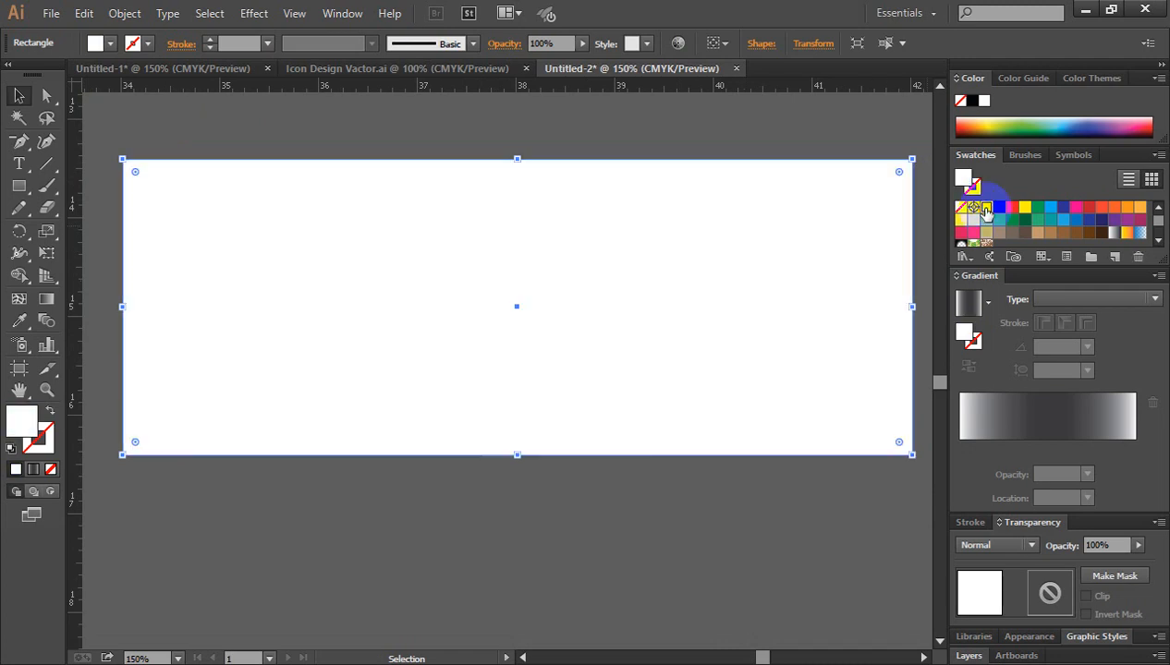
pyautogui.click(787, 129)
pyautogui.click(736, 250)
pyautogui.press('a')
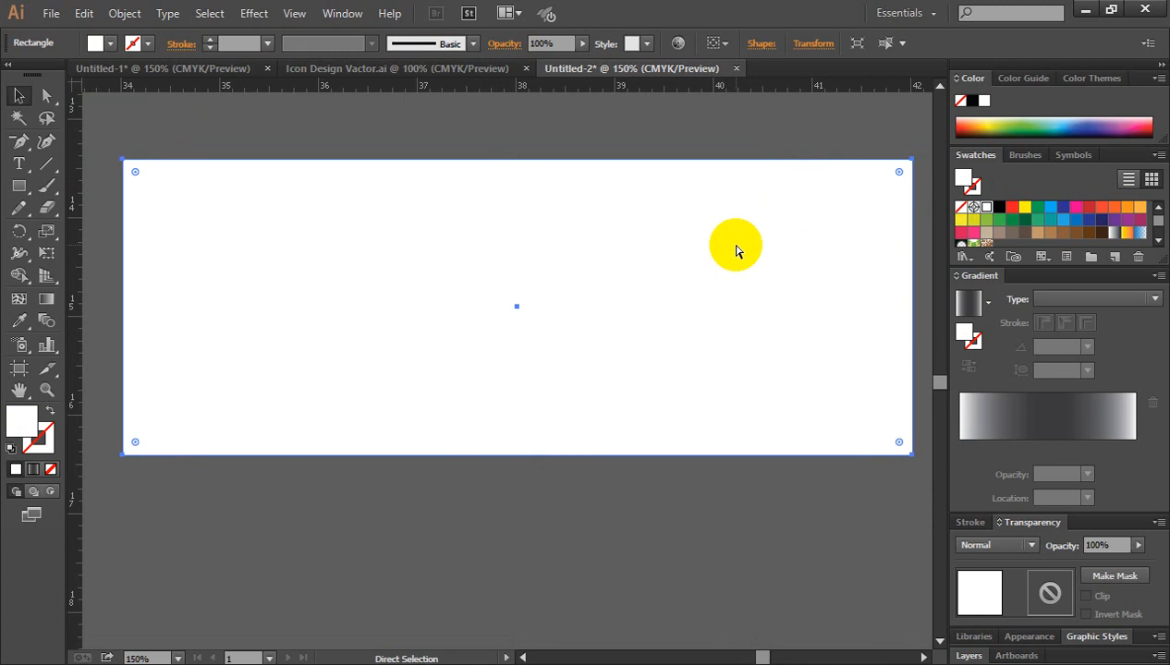
pyautogui.hotkey('ctrl', 'shift', 'a')
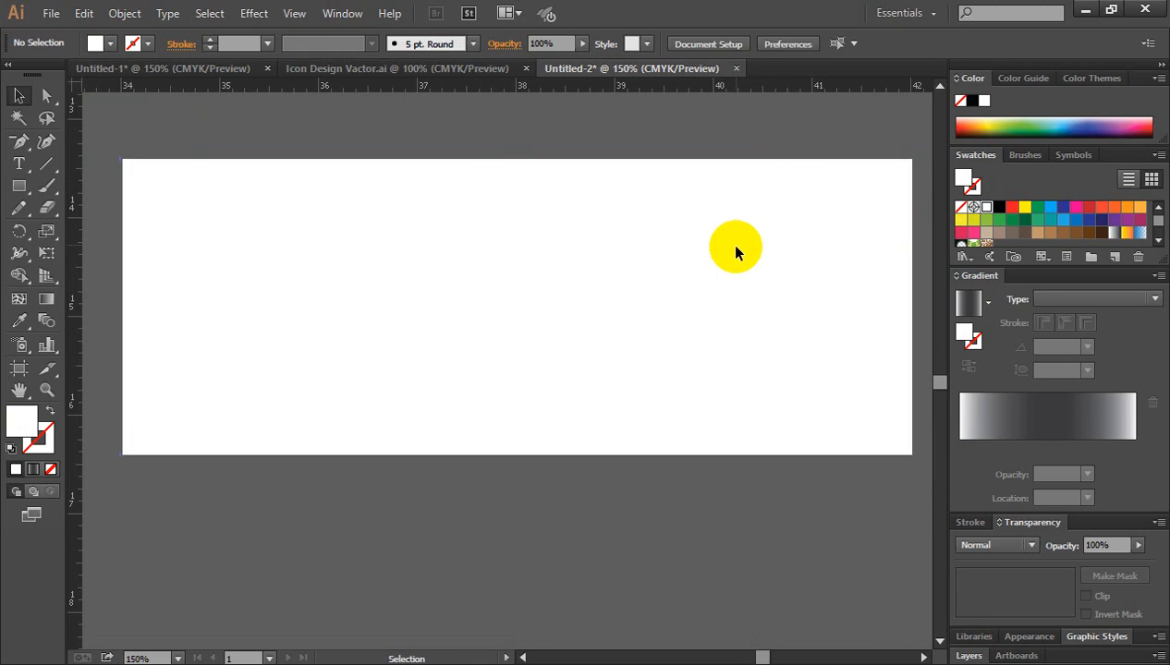
# Draw a second rectangle about 6.1 in wide and 3 in high over the white one, starting at its upper-left corner
pyautogui.click(19, 187)
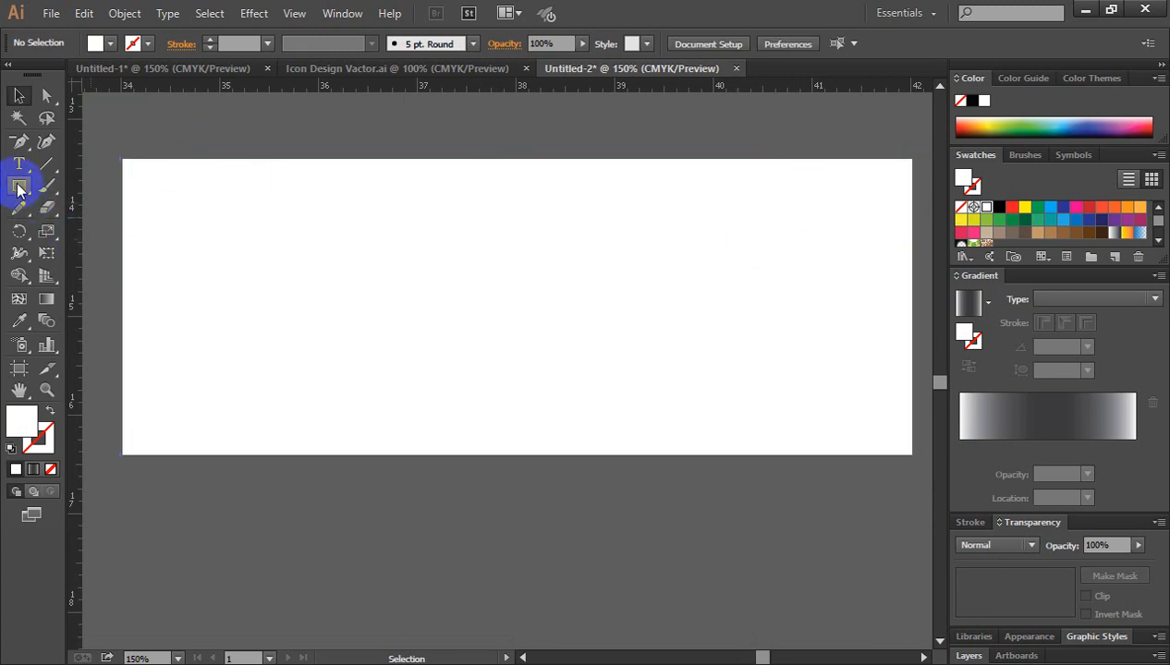
pyautogui.moveTo(19, 188); pyautogui.dragTo(725, 454)
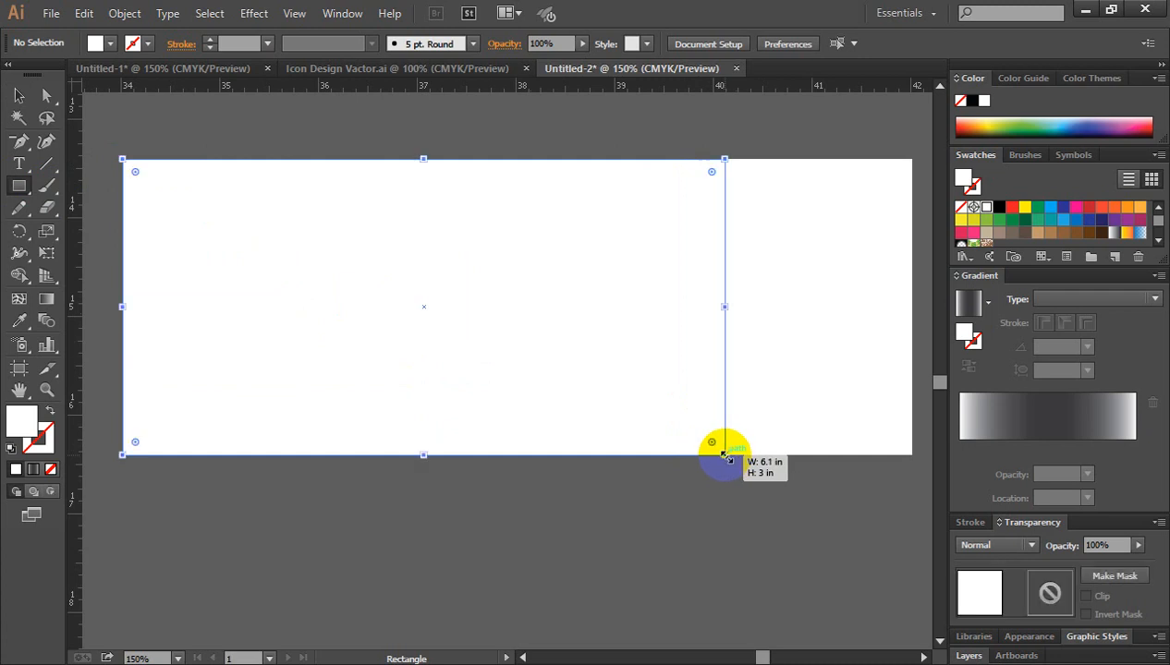
pyautogui.click(19, 97)
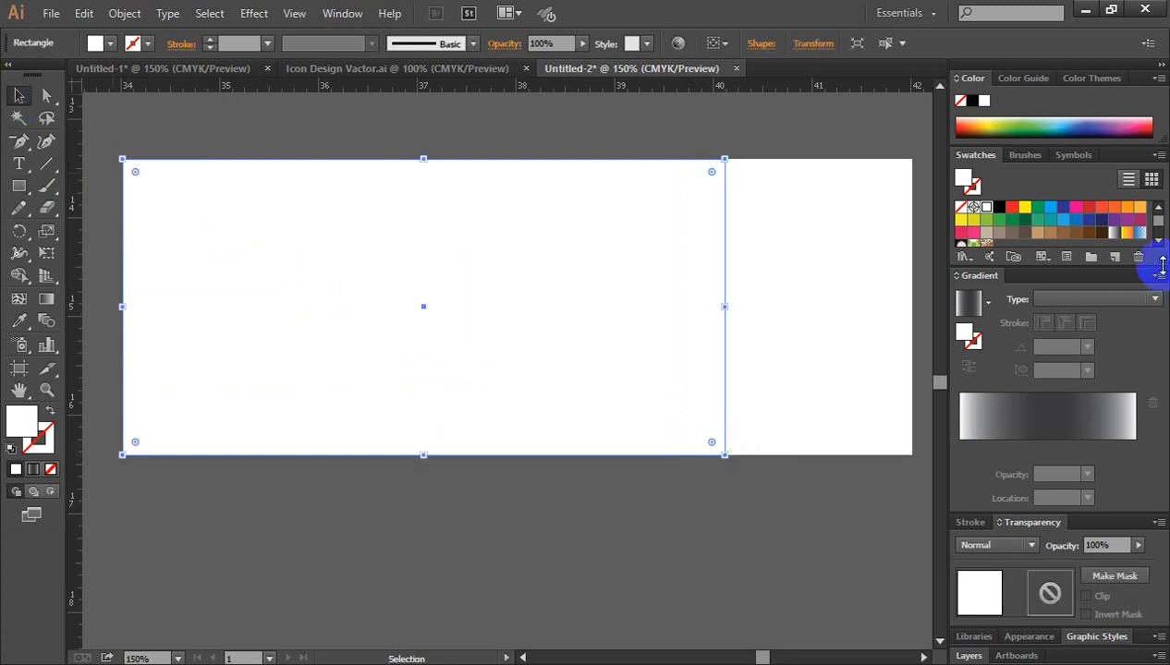
# Fill the second rectangle with the orange colour F46403
pyautogui.click(1116, 210)
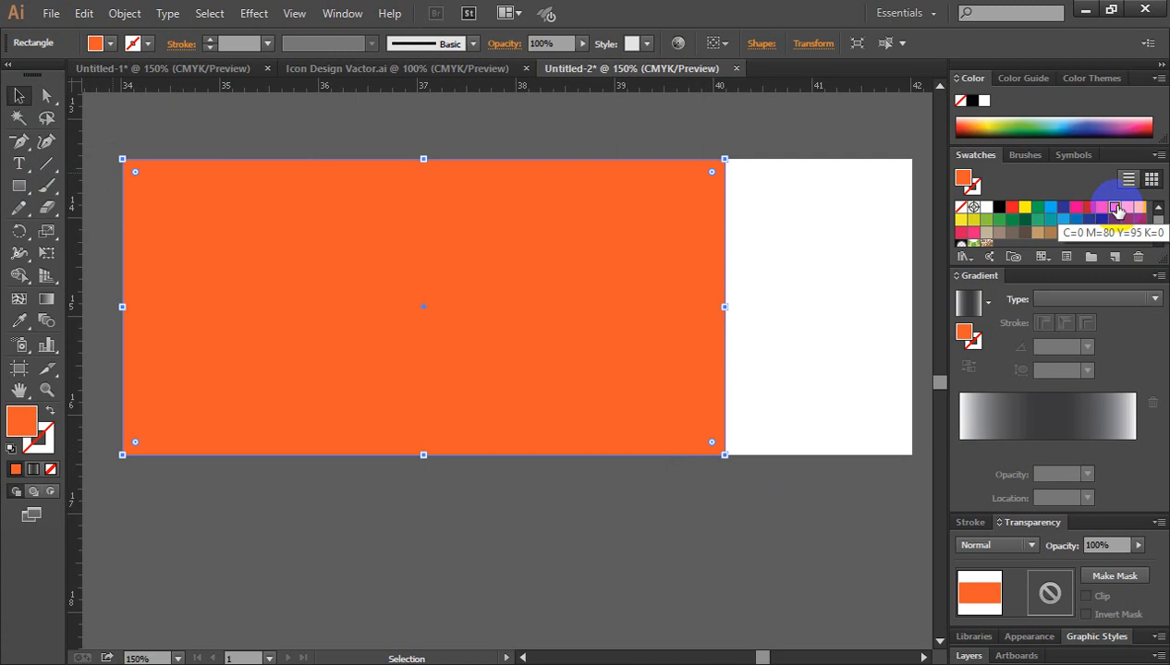
pyautogui.click(1127, 209)
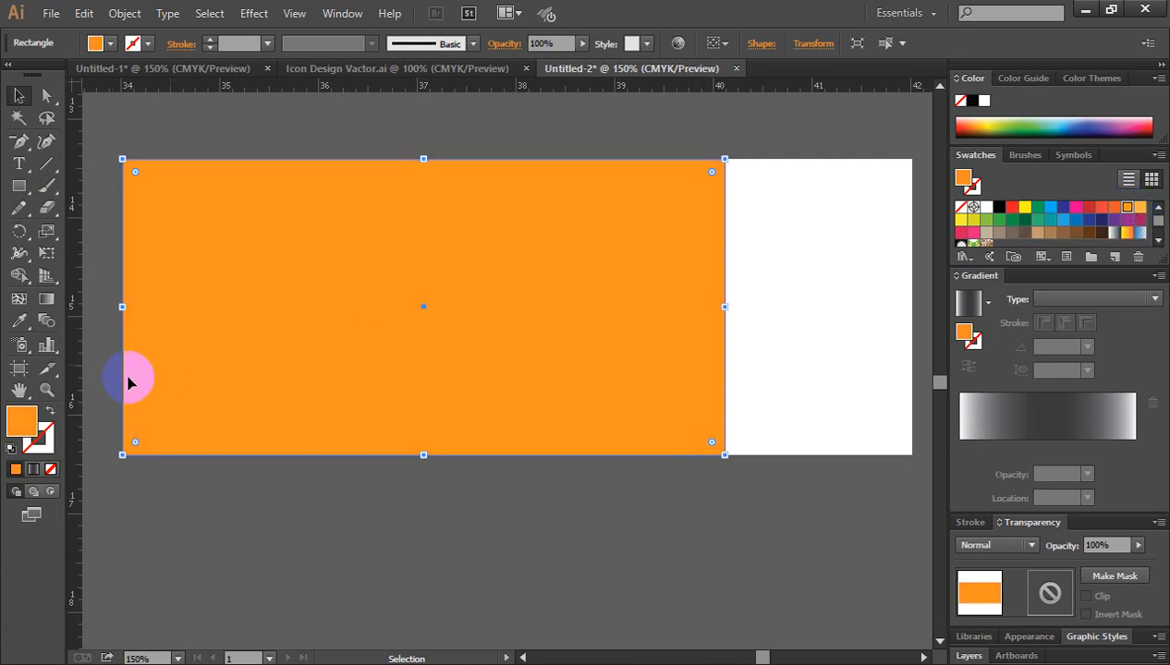
pyautogui.doubleClick(21, 421)
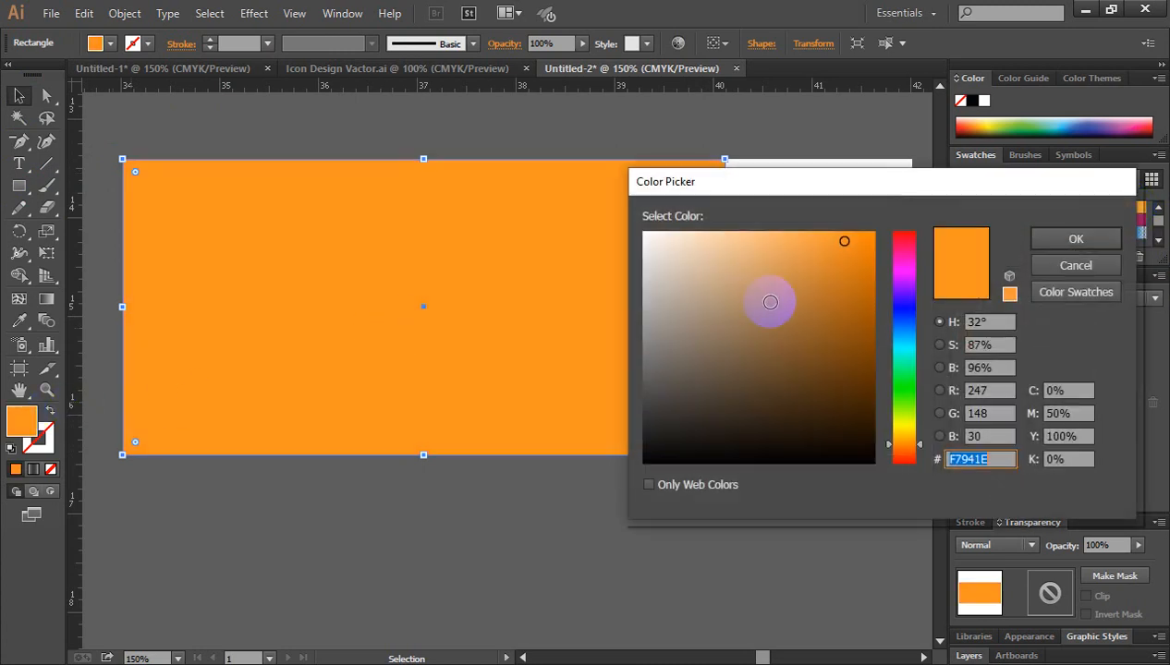
pyautogui.click(919, 450)
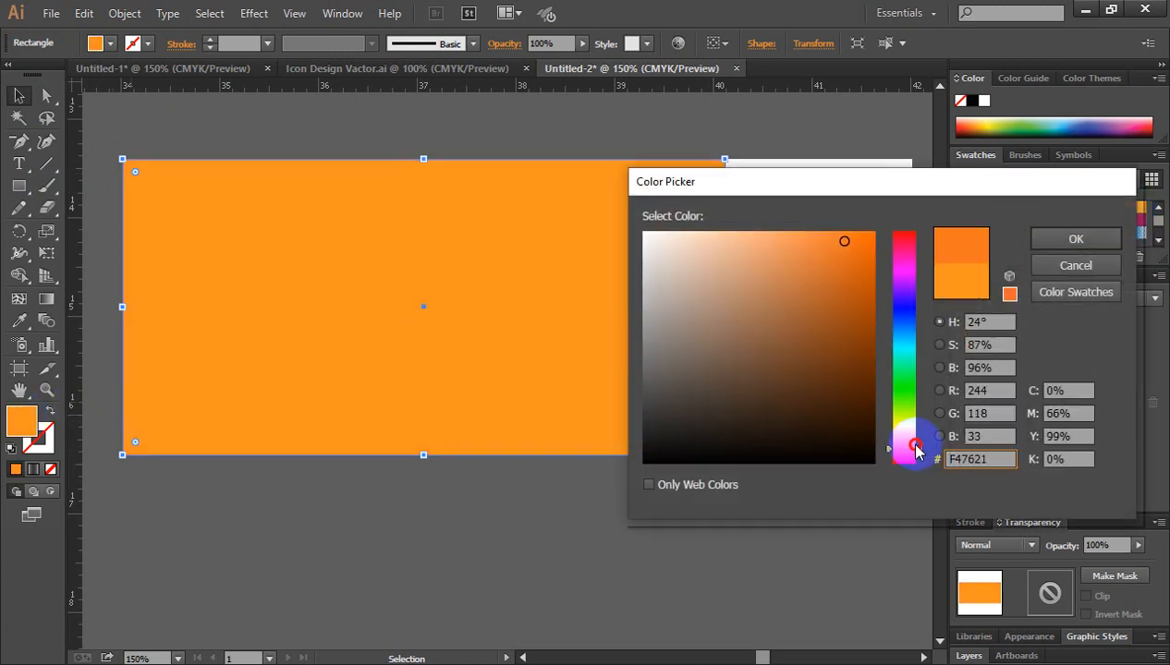
pyautogui.moveTo(843, 243); pyautogui.dragTo(871, 241)
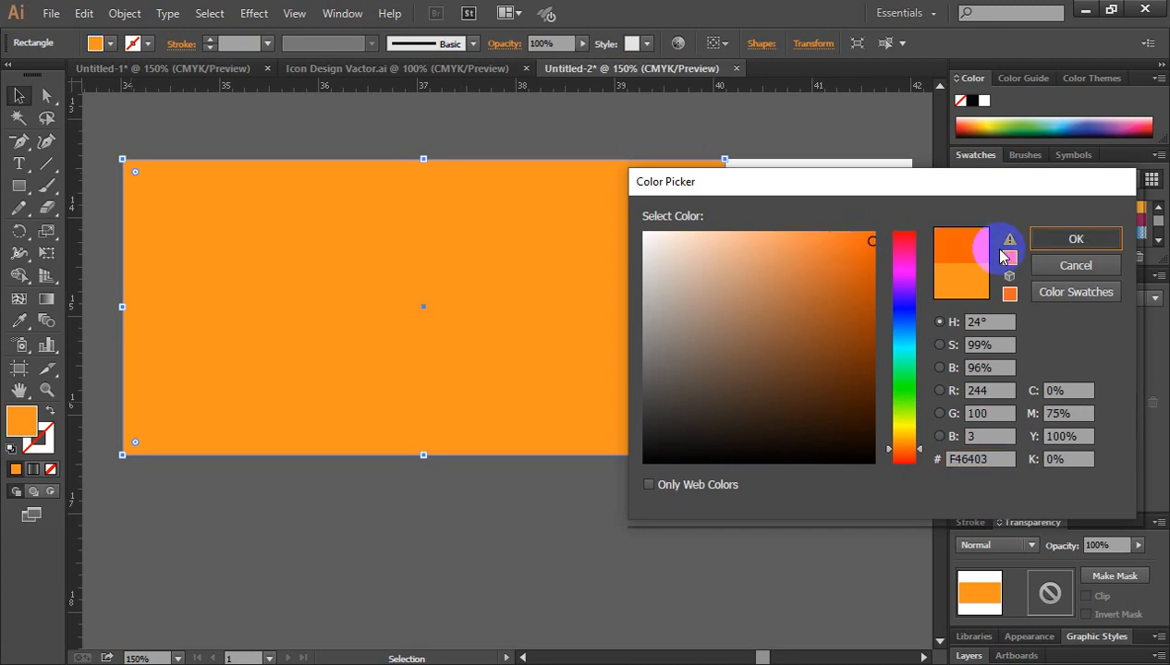
pyautogui.click(1058, 240)
pyautogui.click(736, 121)
pyautogui.click(592, 307)
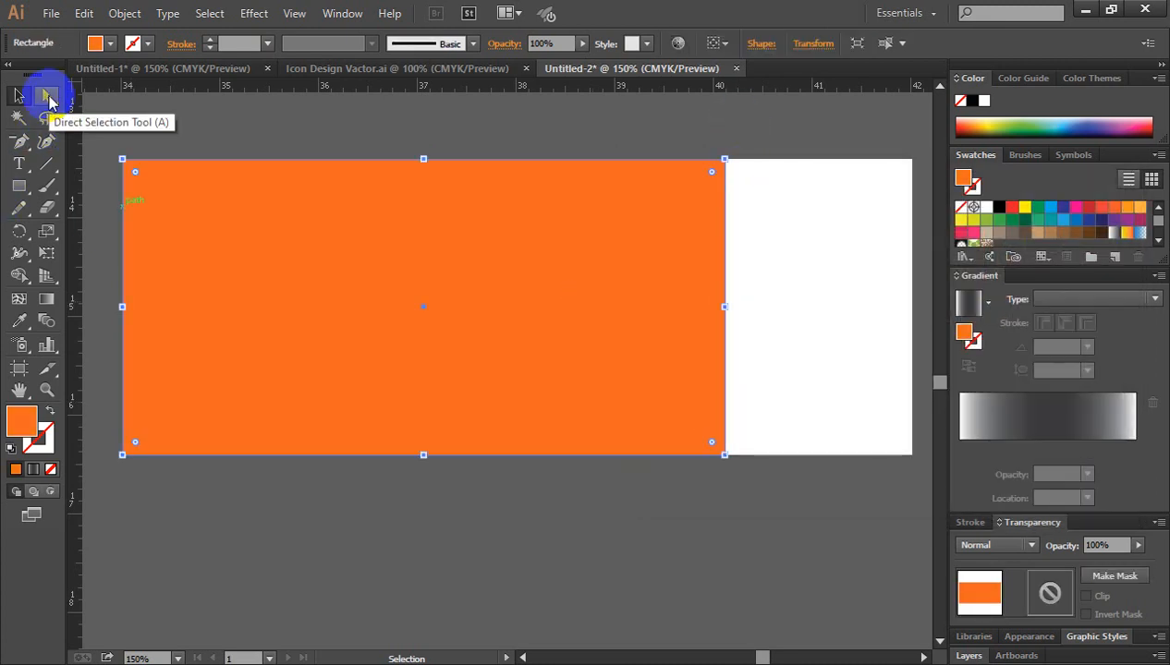
# Round the orange rectangle's two right-hand corners to a 1.5 in radius, forming a semicircular end, and deselect it
pyautogui.click(48, 99)
pyautogui.click(433, 225)
pyautogui.click(775, 246)
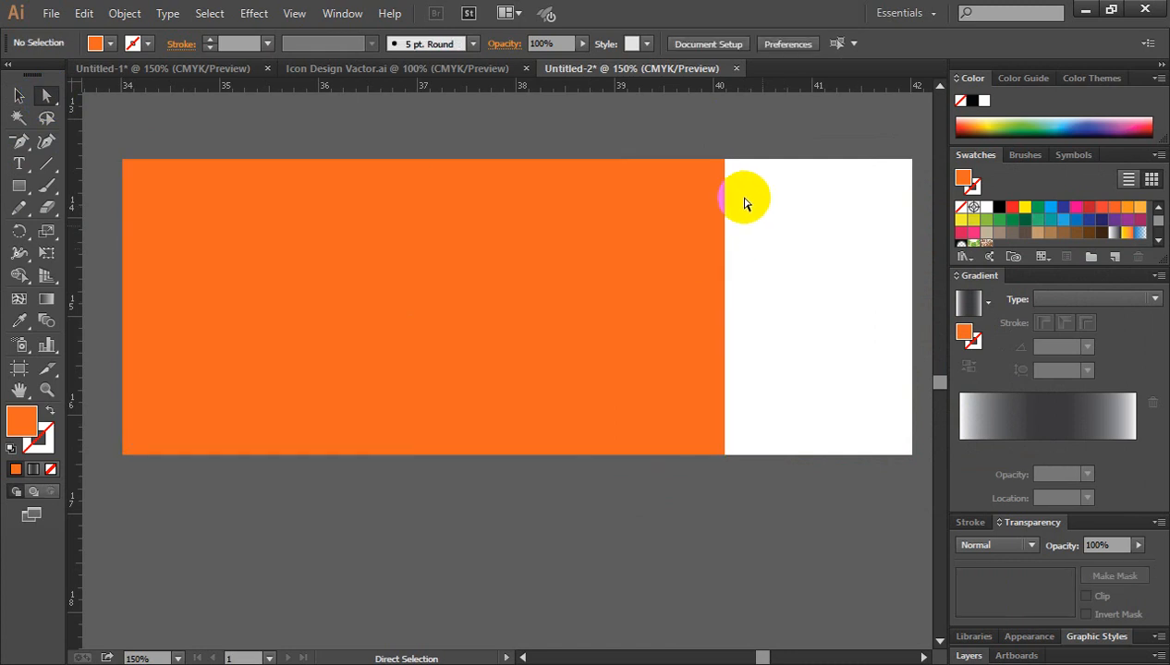
pyautogui.moveTo(724, 144); pyautogui.dragTo(749, 475)
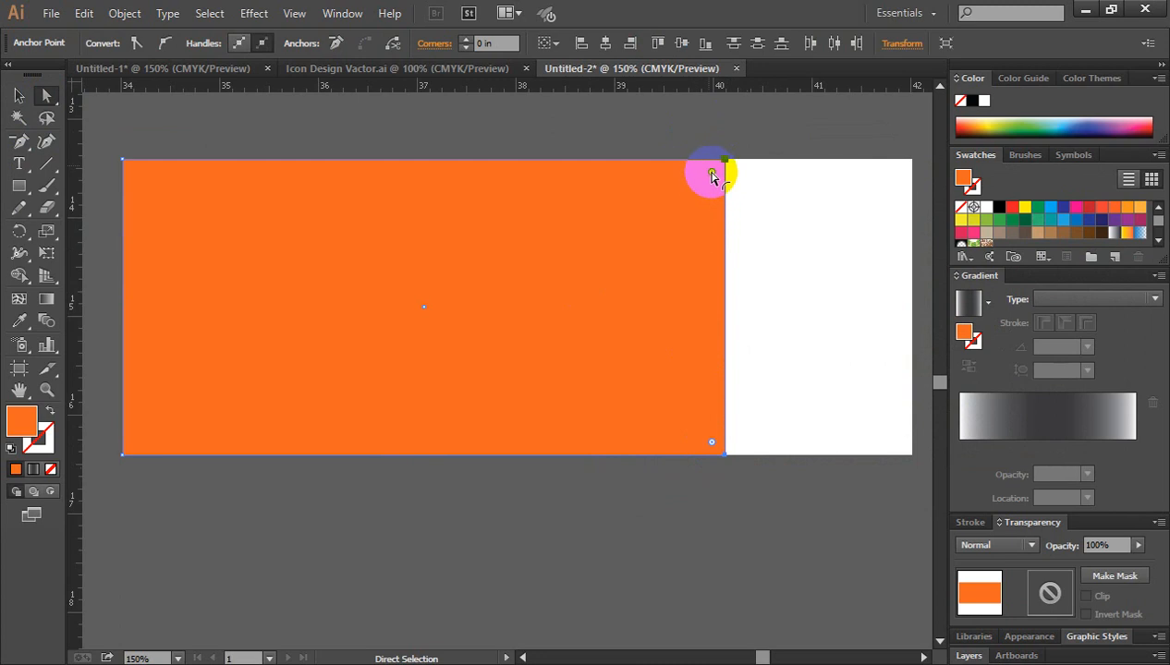
pyautogui.moveTo(712, 175); pyautogui.dragTo(323, 188)
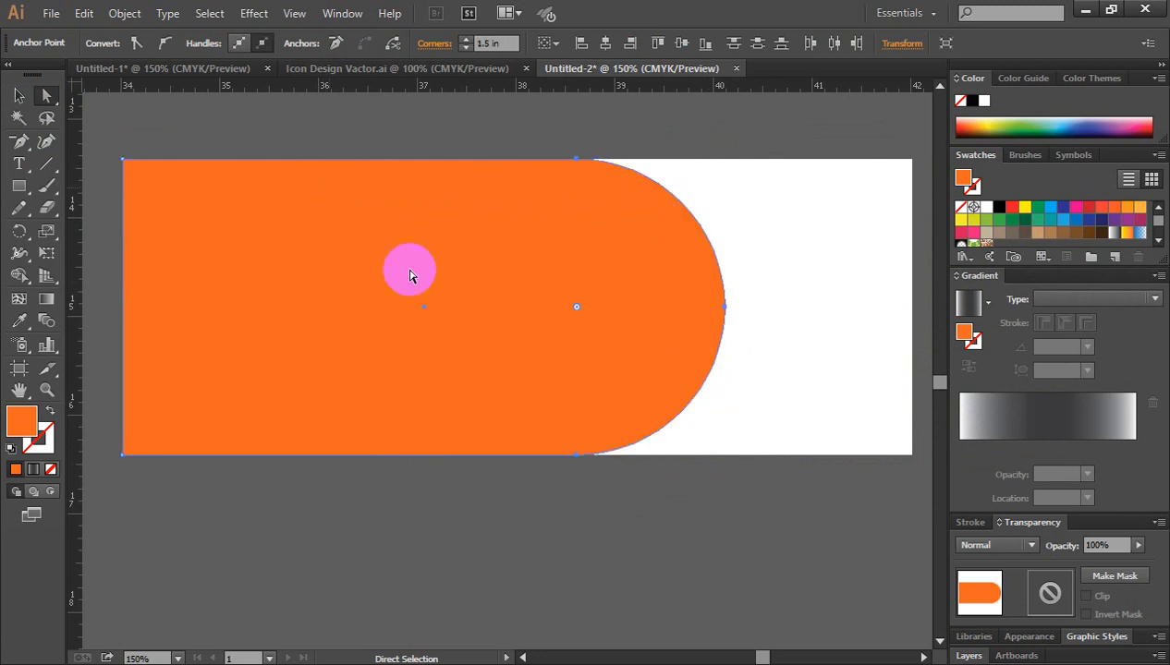
pyautogui.click(18, 95)
pyautogui.click(306, 187)
pyautogui.click(524, 121)
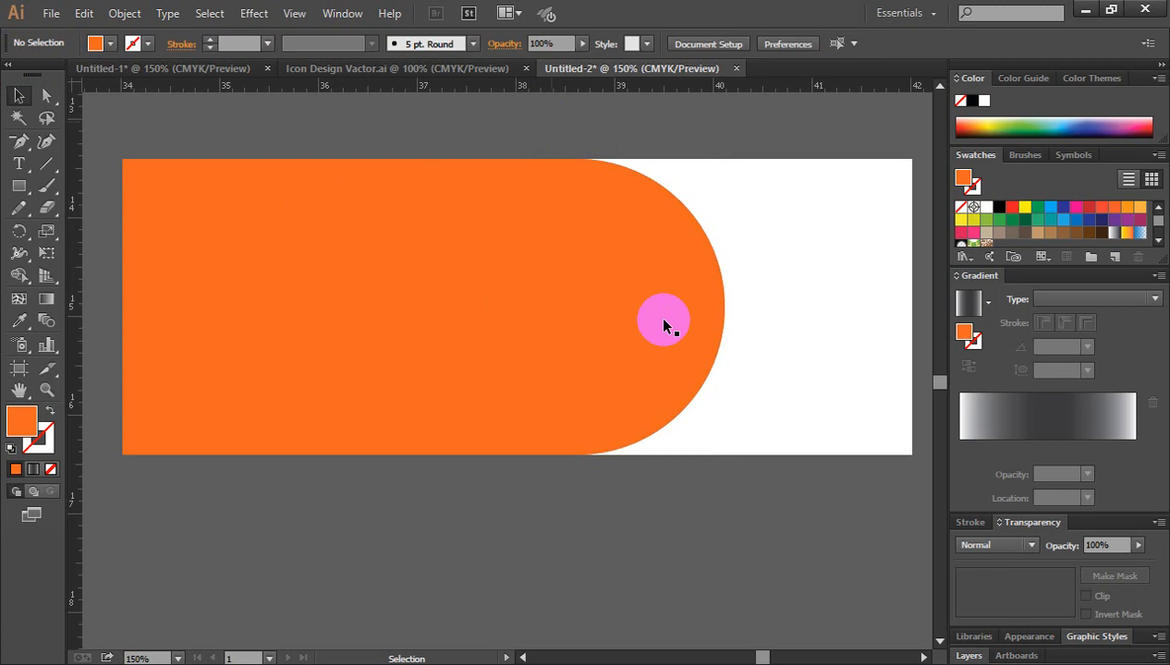
# Duplicate the rounded orange shape in place, narrow the copy from its right end to about 5.9 in, and fill it with white
pyautogui.click(579, 329)
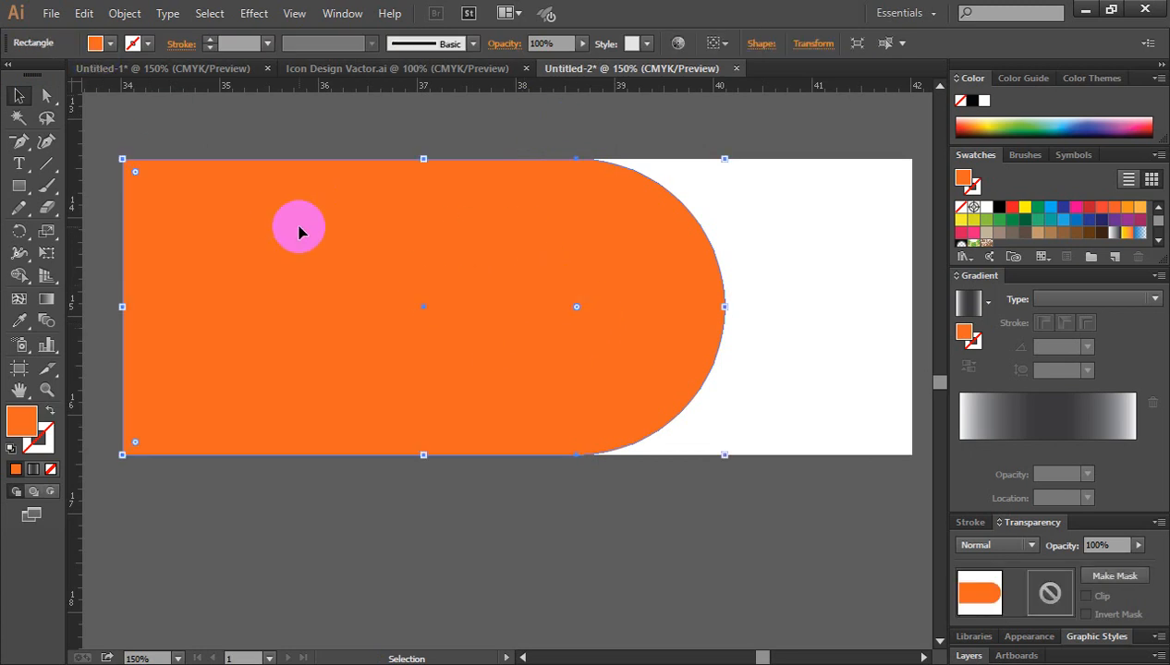
pyautogui.press('a')
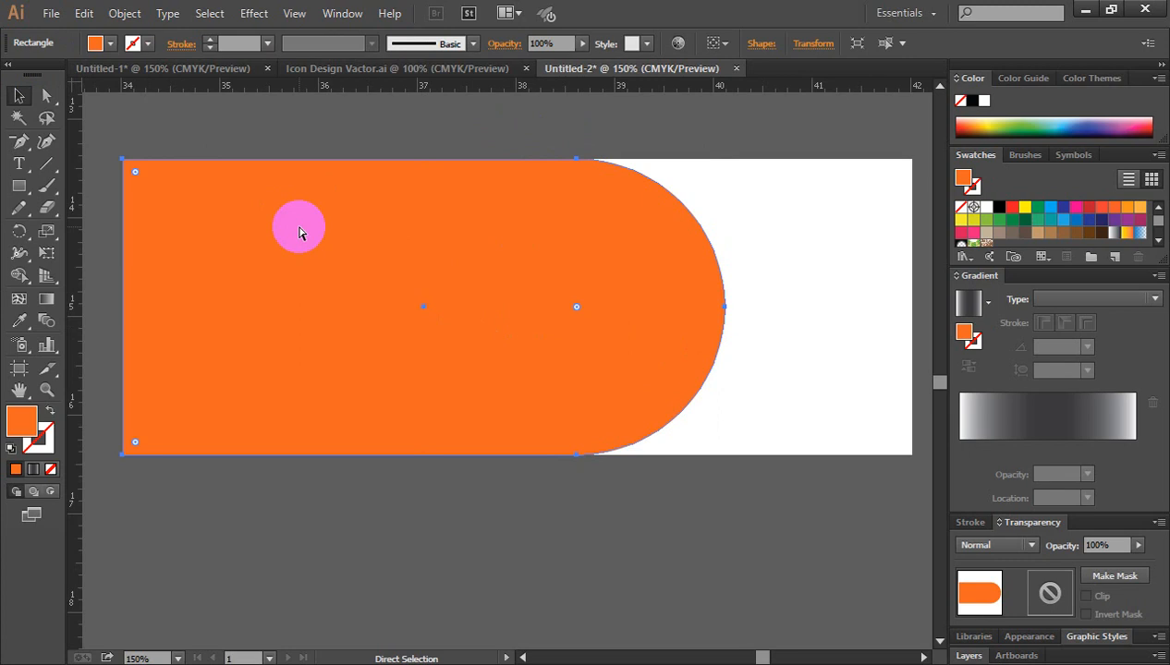
pyautogui.press('v')
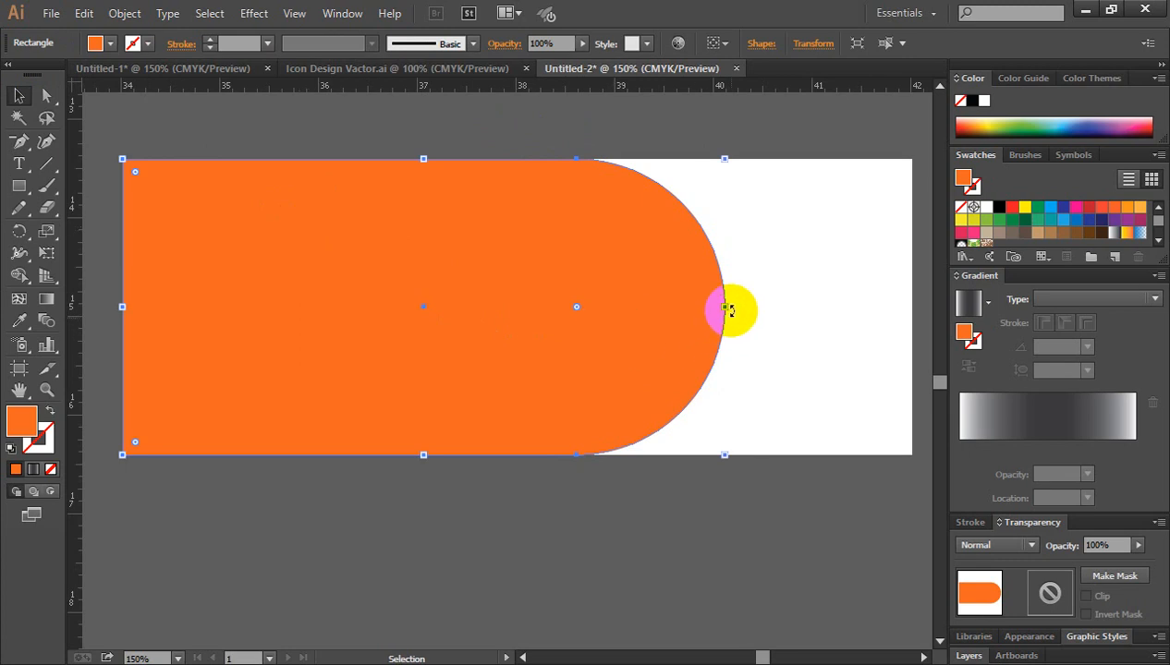
pyautogui.moveTo(729, 310); pyautogui.dragTo(705, 313)
pyautogui.moveTo(1024, 218); pyautogui.dragTo(986, 211)
pyautogui.moveTo(778, 148); pyautogui.dragTo(686, 187)
# Duplicate the white rounded shape in place, narrow the copy to about 5.8 in wide, and fill it with dark blue
pyautogui.click(509, 289)
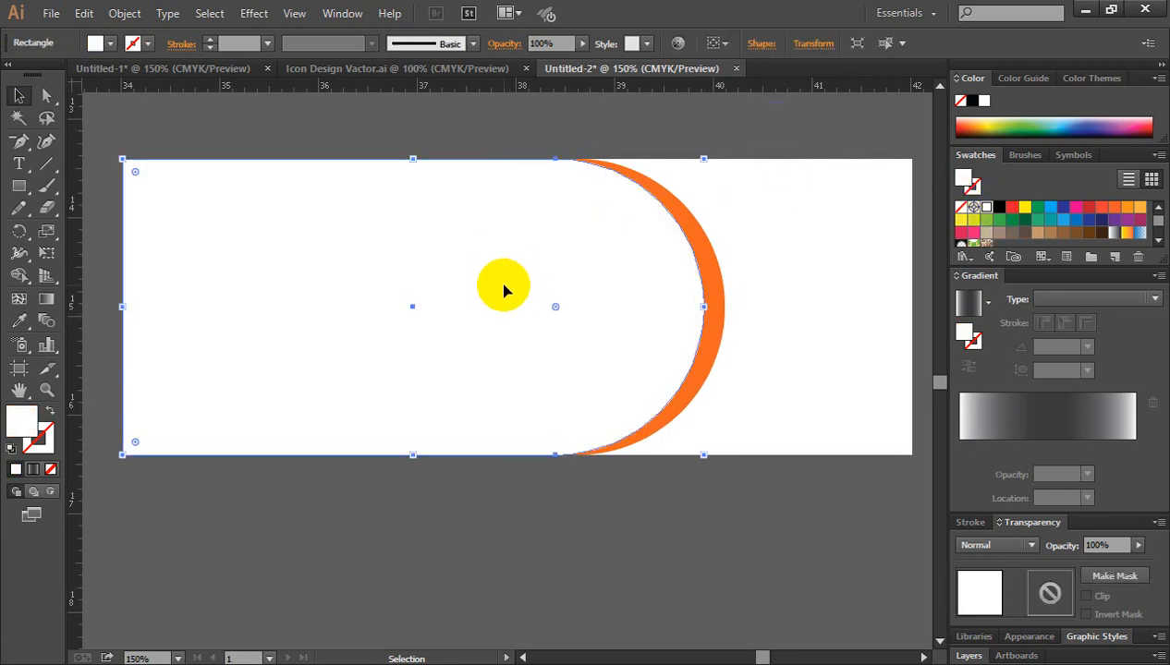
pyautogui.press('a')
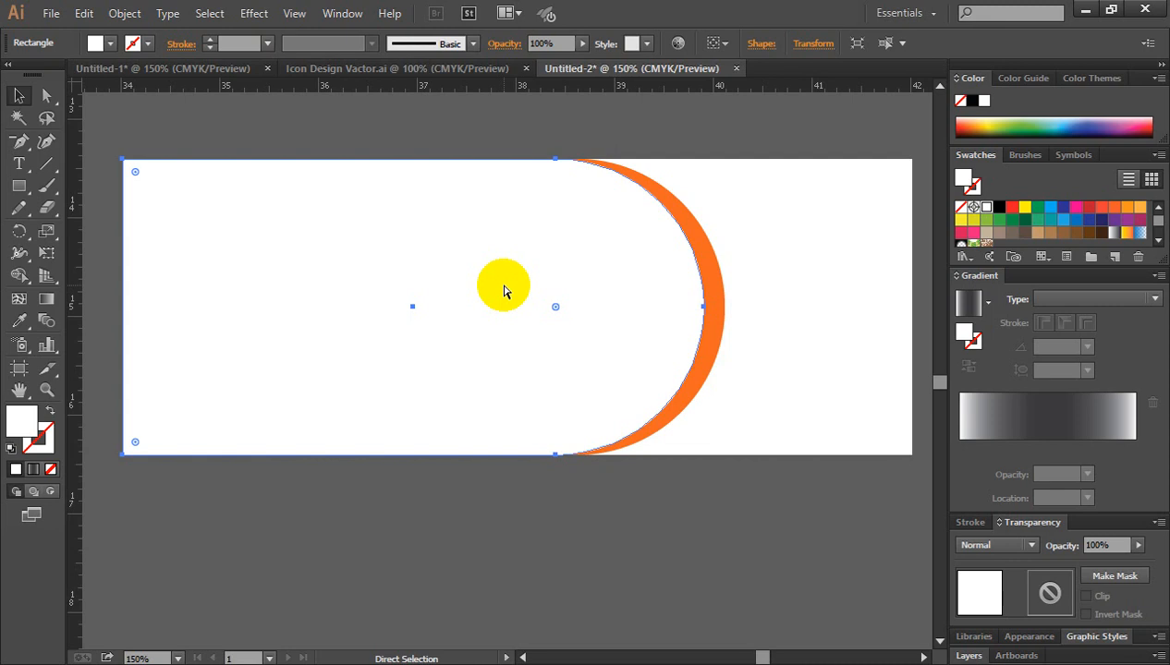
pyautogui.press('v')
pyautogui.moveTo(704, 306)
pyautogui.mouseDown()
pyautogui.moveTo(711, 319)
pyautogui.moveTo(695, 310)
pyautogui.mouseUp()
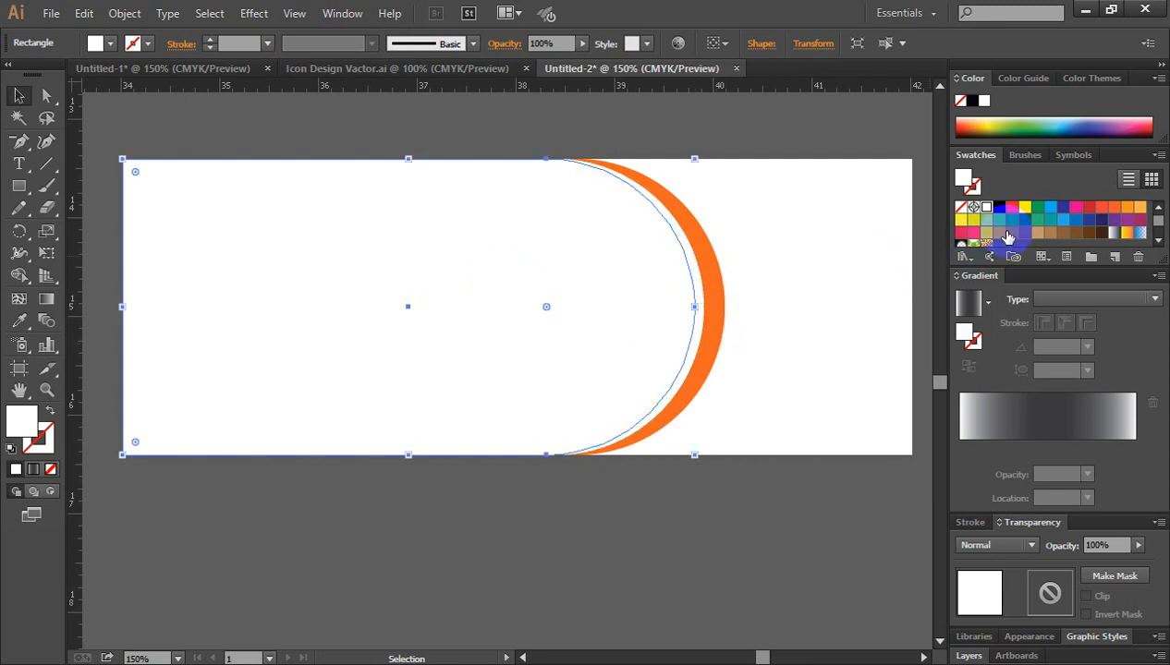
pyautogui.click(1064, 212)
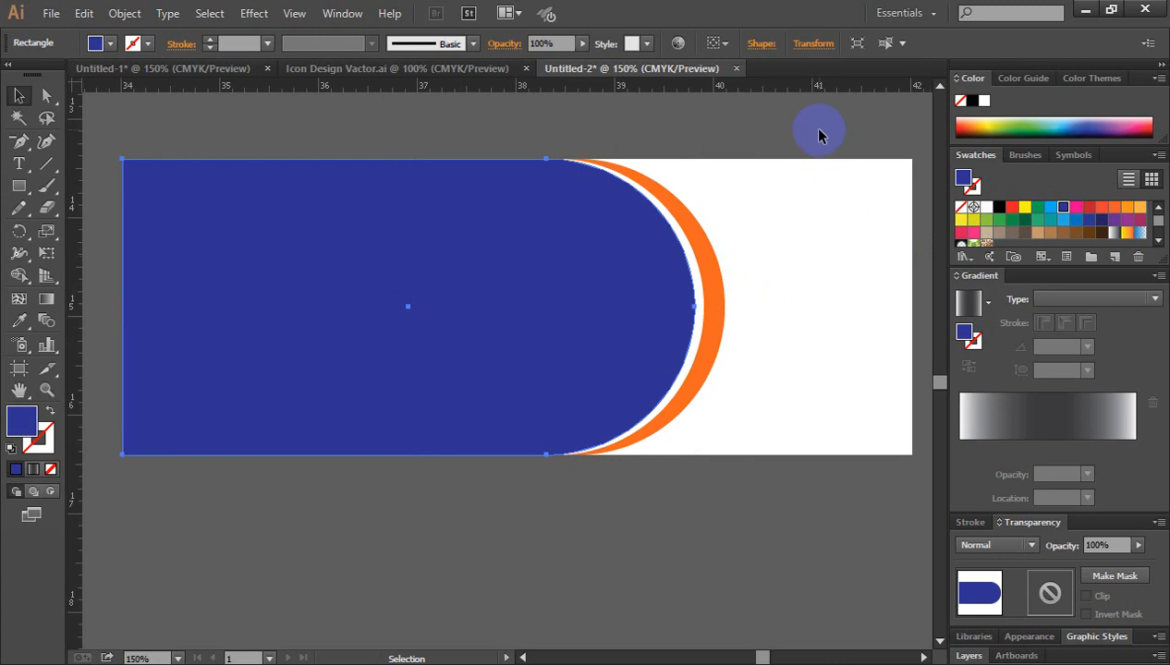
pyautogui.click(818, 136)
# Recolour the blue rounded shape with the navy sampled from the finished banner using the Eyedropper, and deselect it
pyautogui.hotkey('ctrl', '-')
pyautogui.hotkey('ctrl', '-')
pyautogui.hotkey('ctrl', '-')
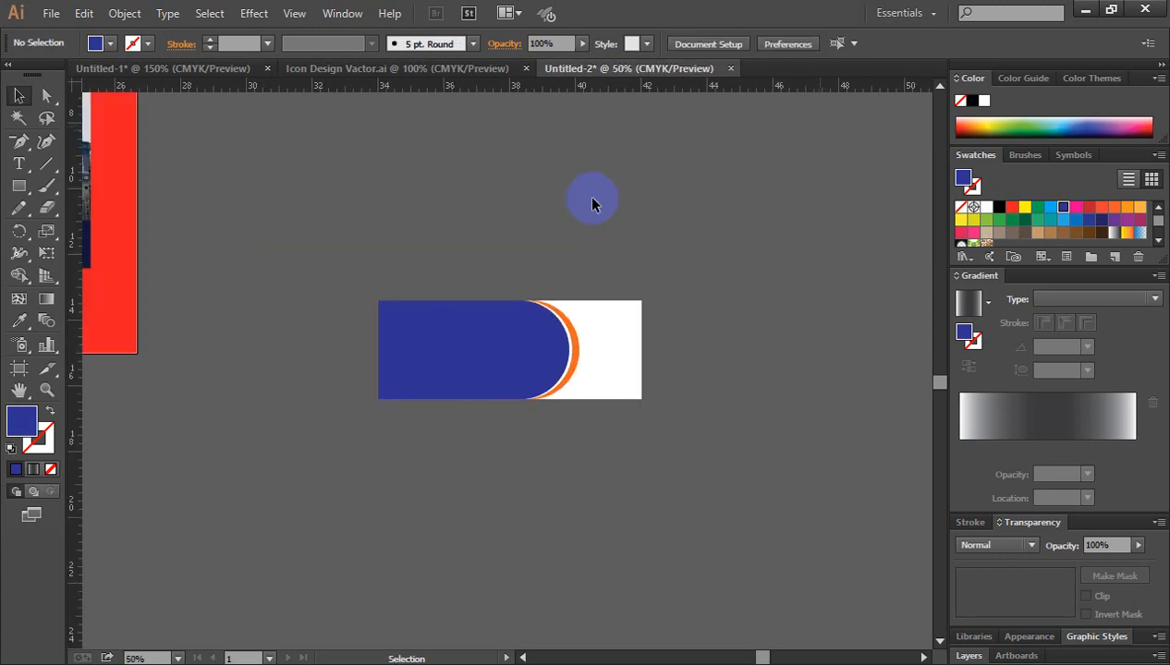
pyautogui.hotkey('ctrl', '-')
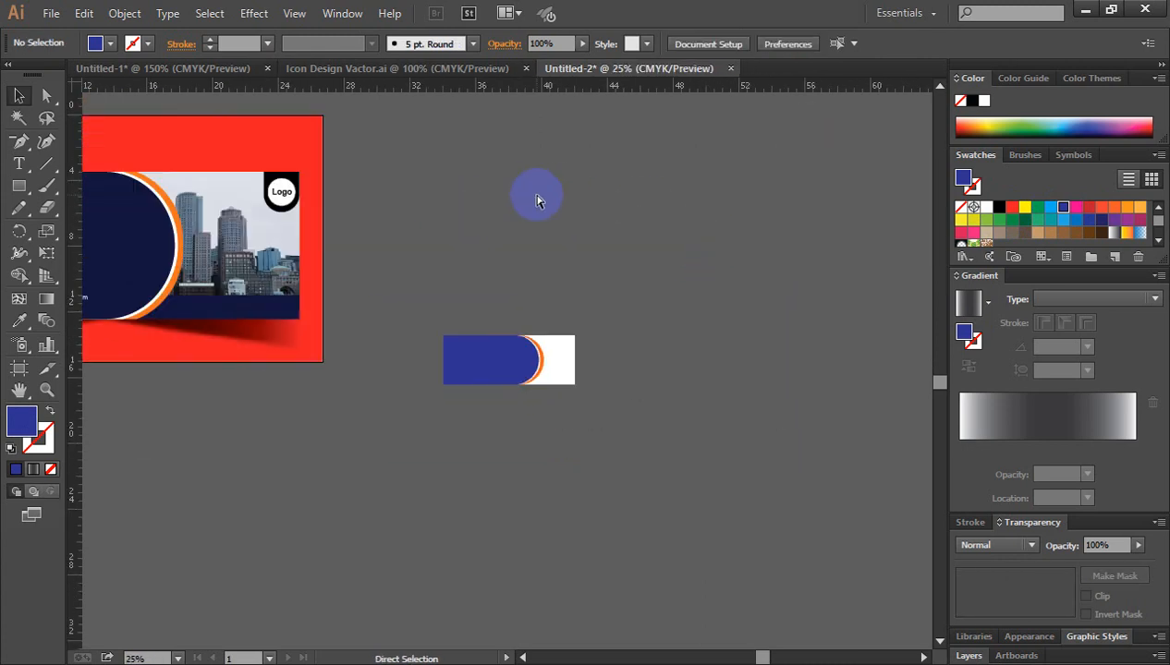
pyautogui.keyDown('ctrl'); pyautogui.click(461, 342); pyautogui.keyUp('ctrl')
pyautogui.moveTo(588, 293); pyautogui.dragTo(781, 255)
pyautogui.click(739, 356)
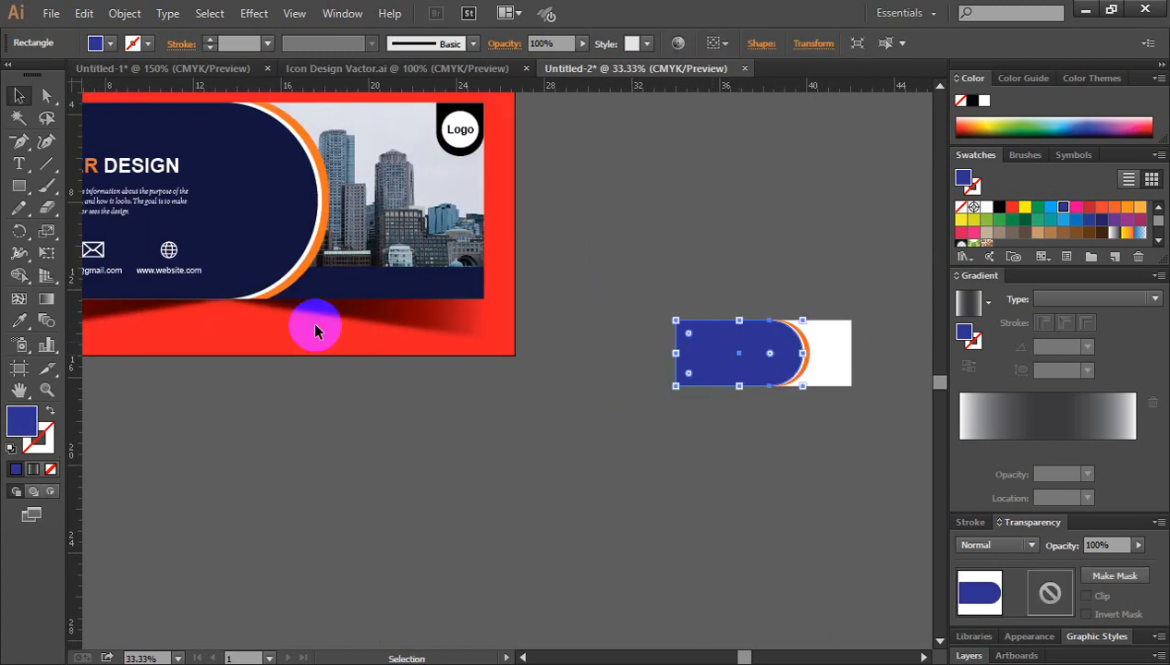
pyautogui.click(20, 320)
pyautogui.click(245, 138)
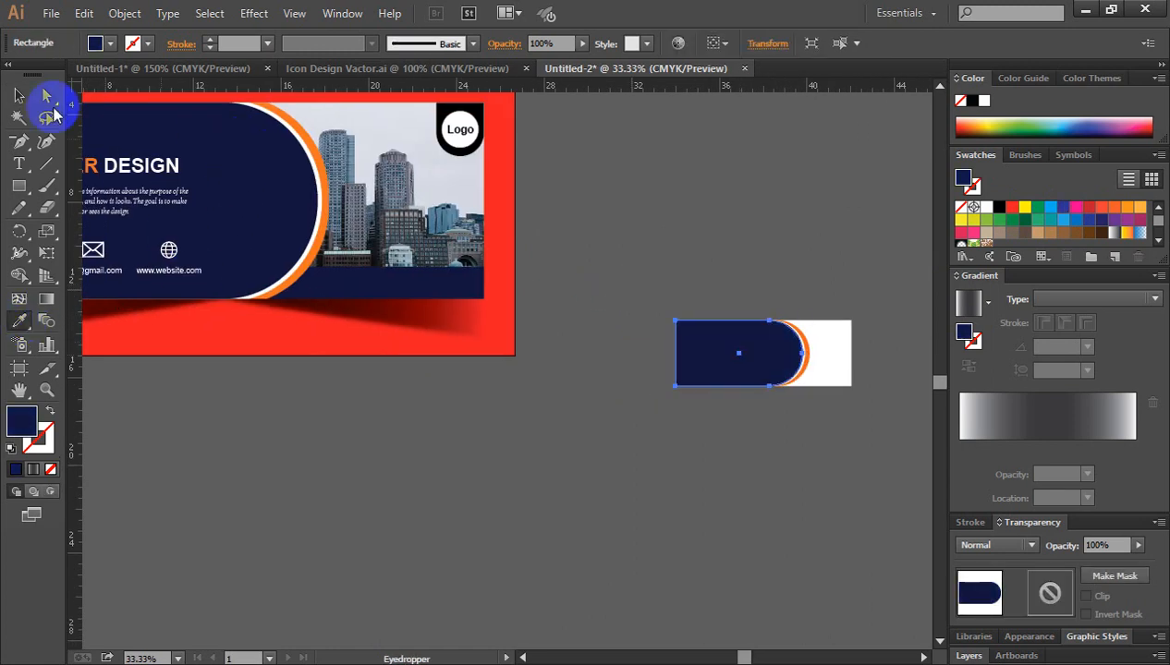
pyautogui.click(19, 95)
pyautogui.click(570, 454)
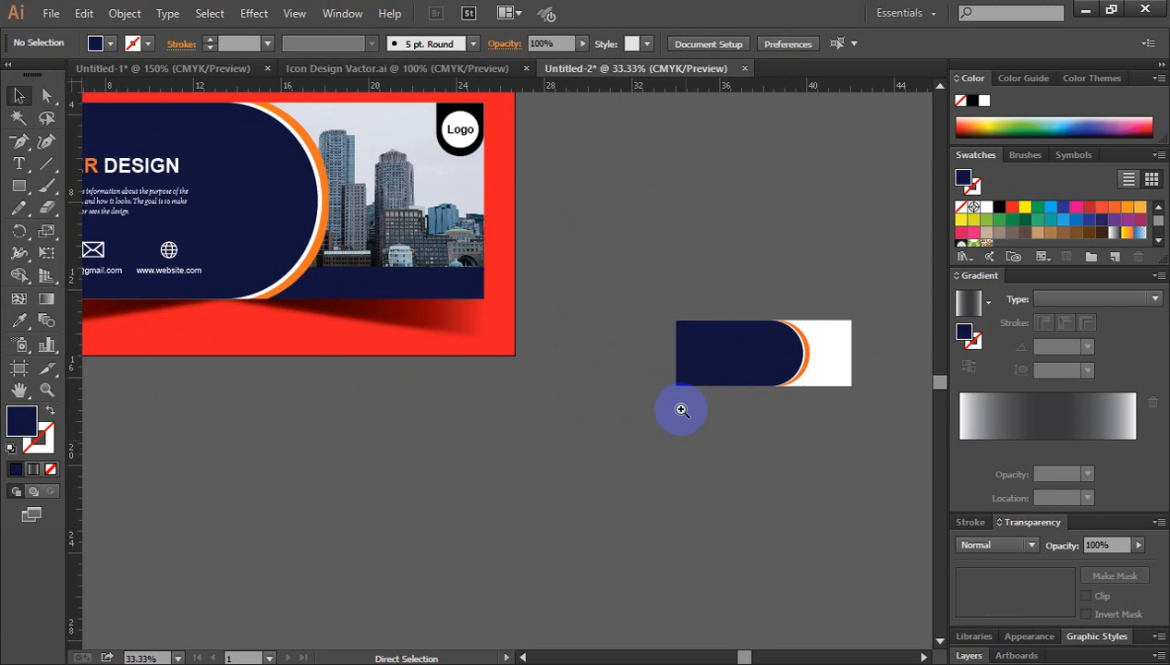
# Stretch the orange rounded shape vertically about its centre to about 3.3 in high, past the banner's upper and lower edges
pyautogui.keyDown('ctrl'); pyautogui.click(611, 386); pyautogui.keyUp('ctrl')
pyautogui.keyDown('ctrl'); pyautogui.click(577, 342); pyautogui.keyUp('ctrl')
pyautogui.keyDown('ctrl'); pyautogui.click(522, 353); pyautogui.keyUp('ctrl')
pyautogui.keyDown('ctrl'); pyautogui.click(522, 353); pyautogui.keyUp('ctrl')
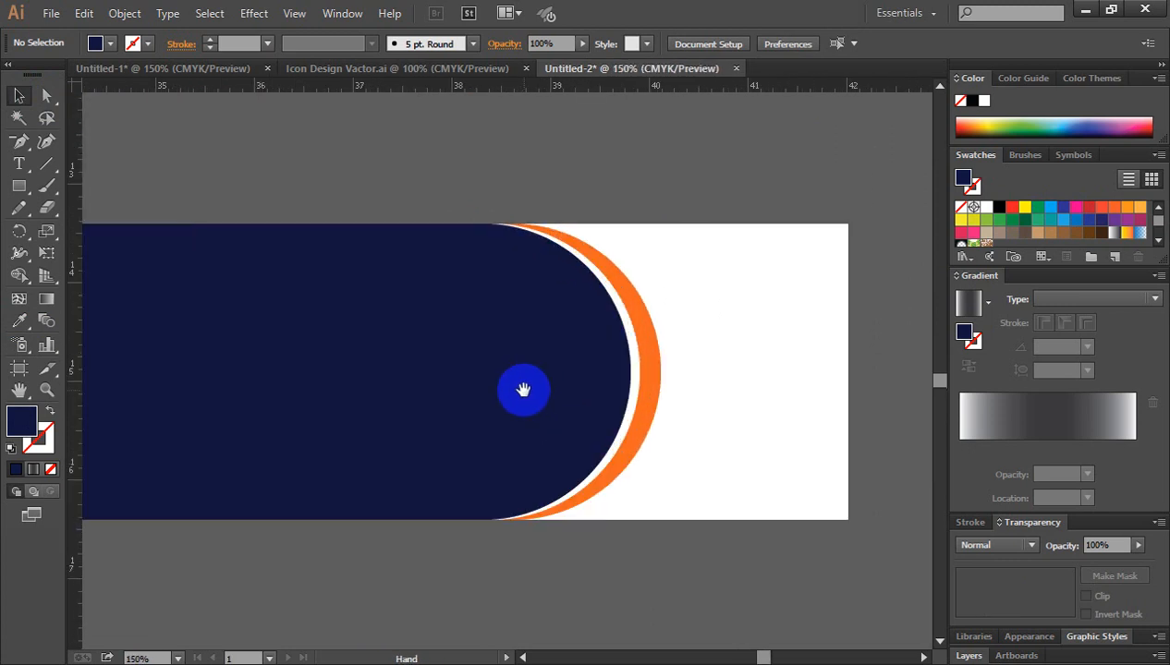
pyautogui.moveTo(522, 389); pyautogui.dragTo(562, 301)
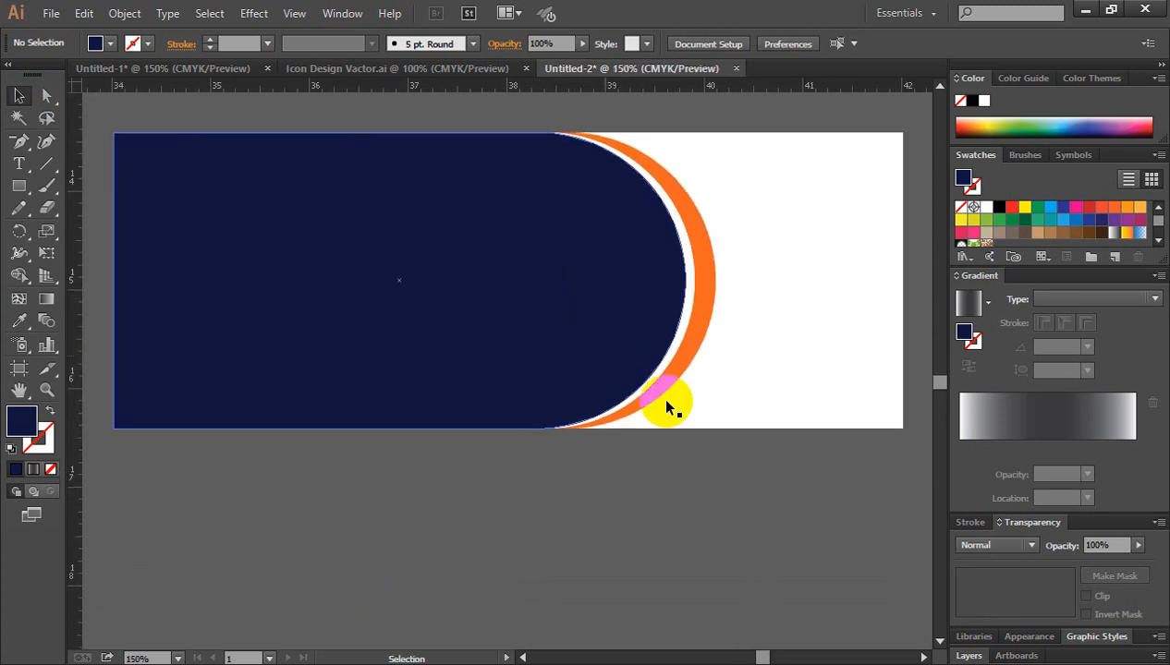
pyautogui.moveTo(704, 312)
pyautogui.mouseDown()
pyautogui.moveTo(683, 201)
pyautogui.moveTo(648, 152)
pyautogui.moveTo(685, 201)
pyautogui.moveTo(699, 306)
pyautogui.moveTo(685, 355)
pyautogui.mouseUp()
pyautogui.moveTo(415, 429); pyautogui.dragTo(414, 445)
pyautogui.click(583, 478)
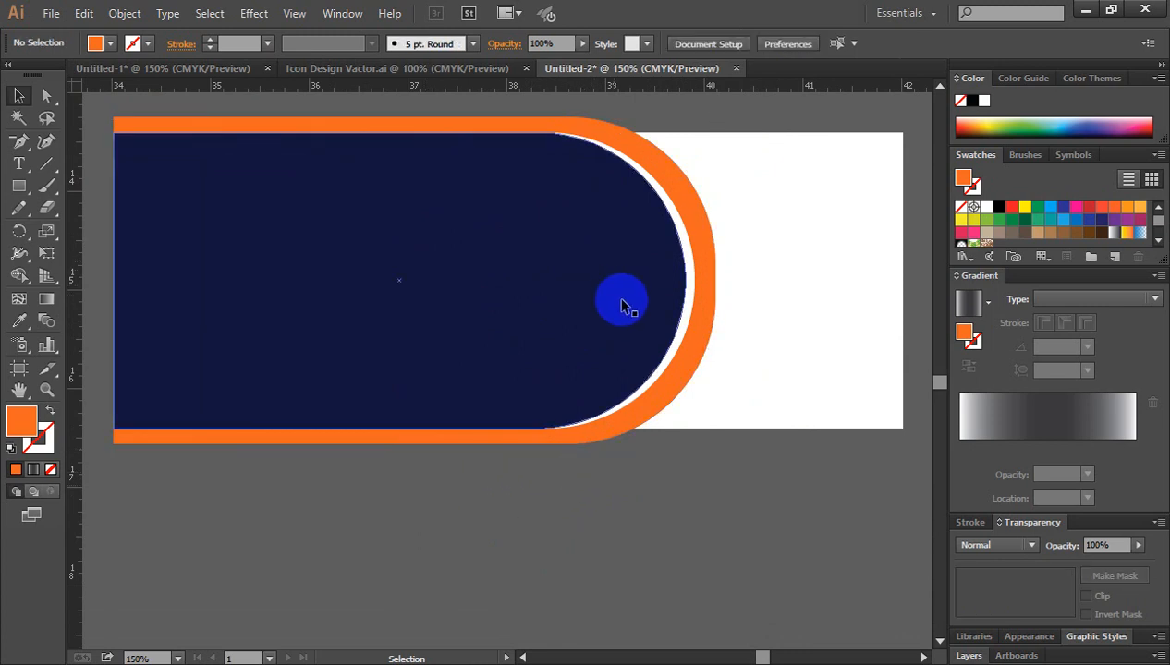
# Stretch the white rounded shape vertically about its centre to about 3.2 in high, slightly less than the orange one
pyautogui.moveTo(684, 279); pyautogui.dragTo(689, 272)
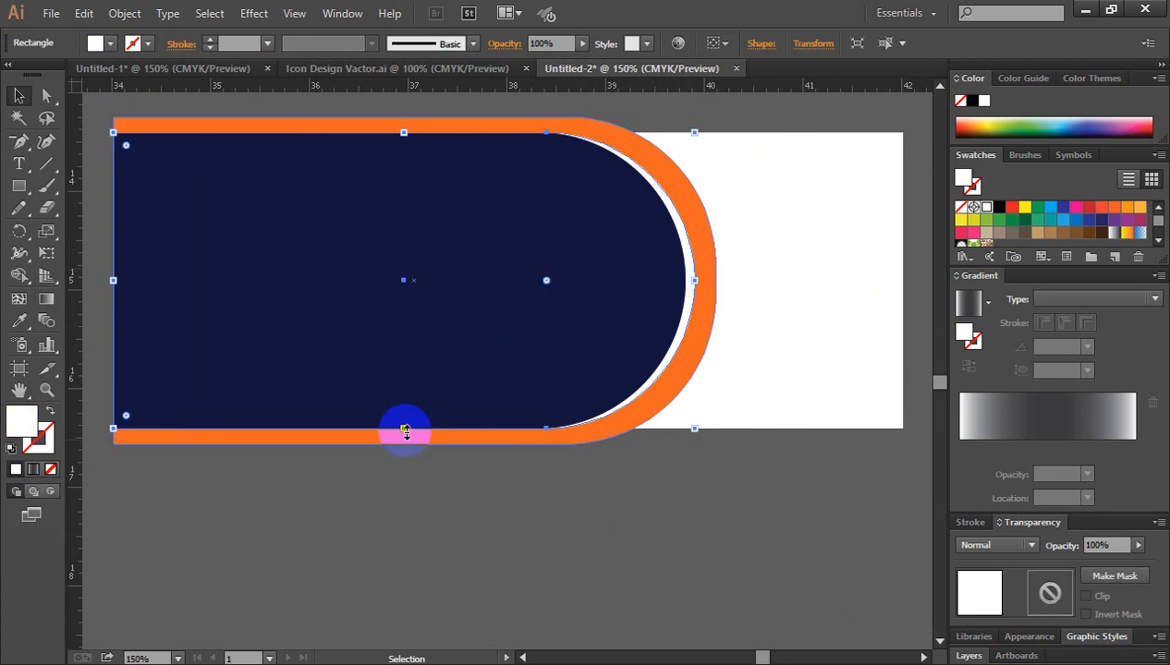
pyautogui.moveTo(406, 431); pyautogui.dragTo(405, 437)
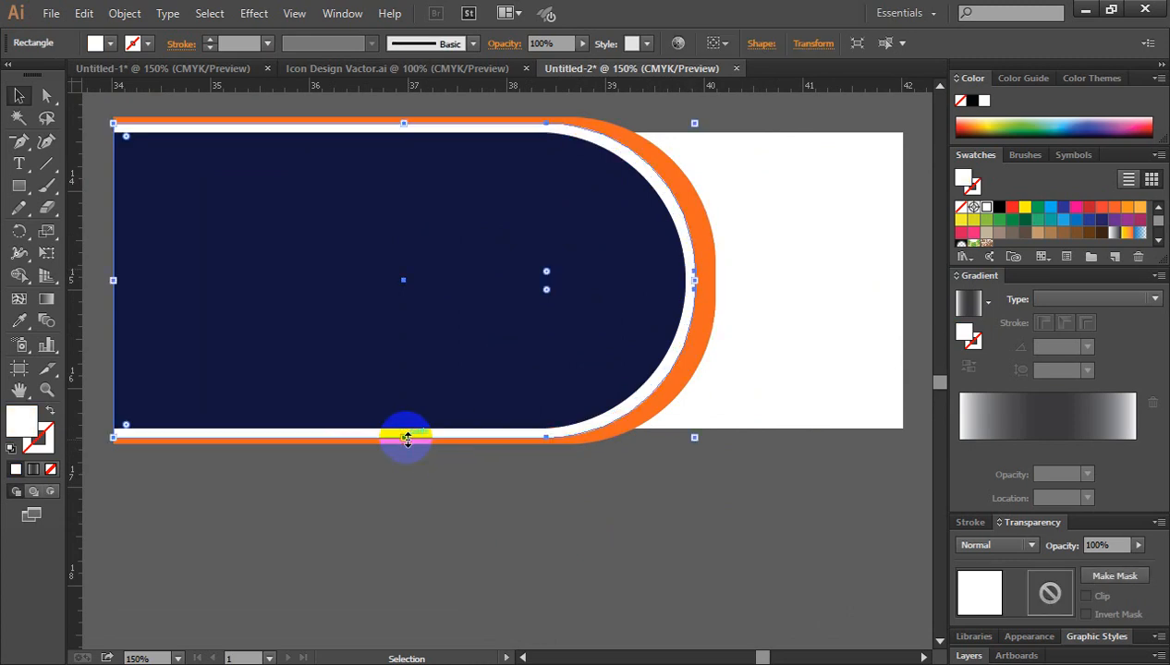
pyautogui.click(484, 473)
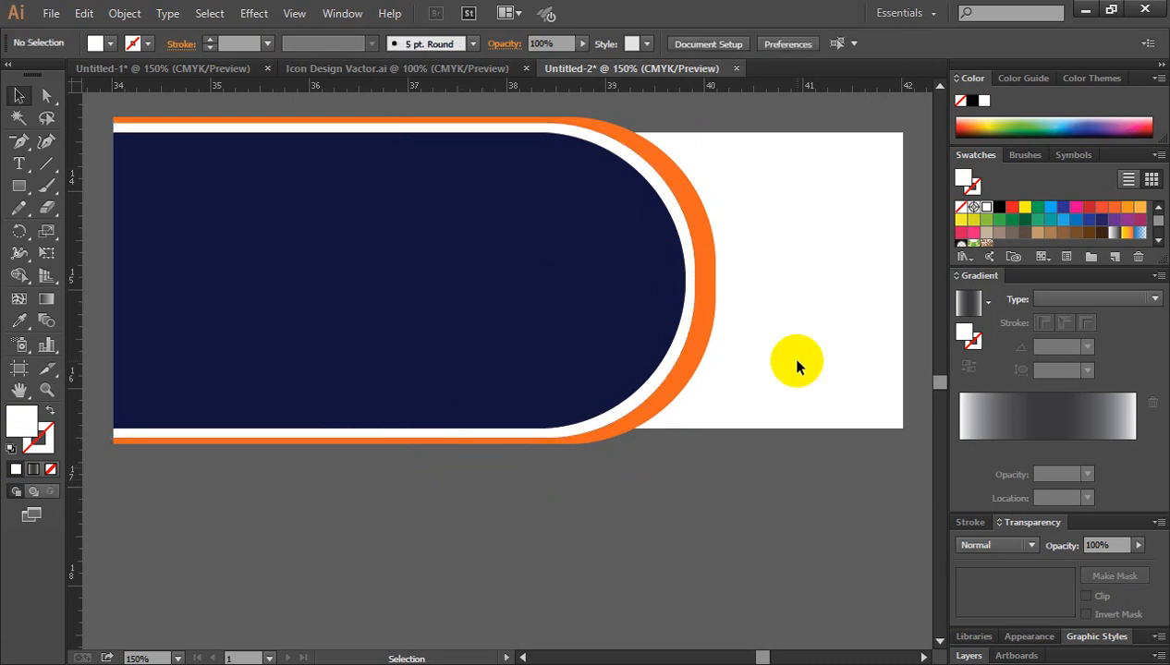
# Select all the new banner's shapes and remove the orange and white strips above the background's upper edge with the Shape Builder tool
pyautogui.hotkey('ctrl', '-')
pyautogui.hotkey('ctrl', '-')
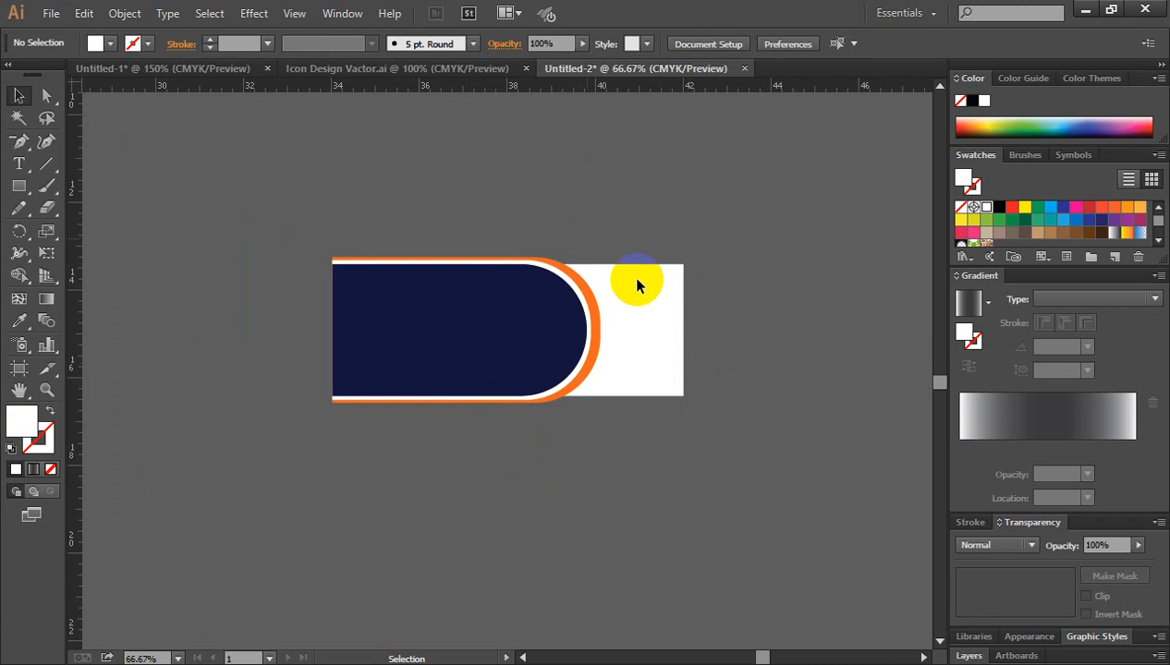
pyautogui.click(626, 329)
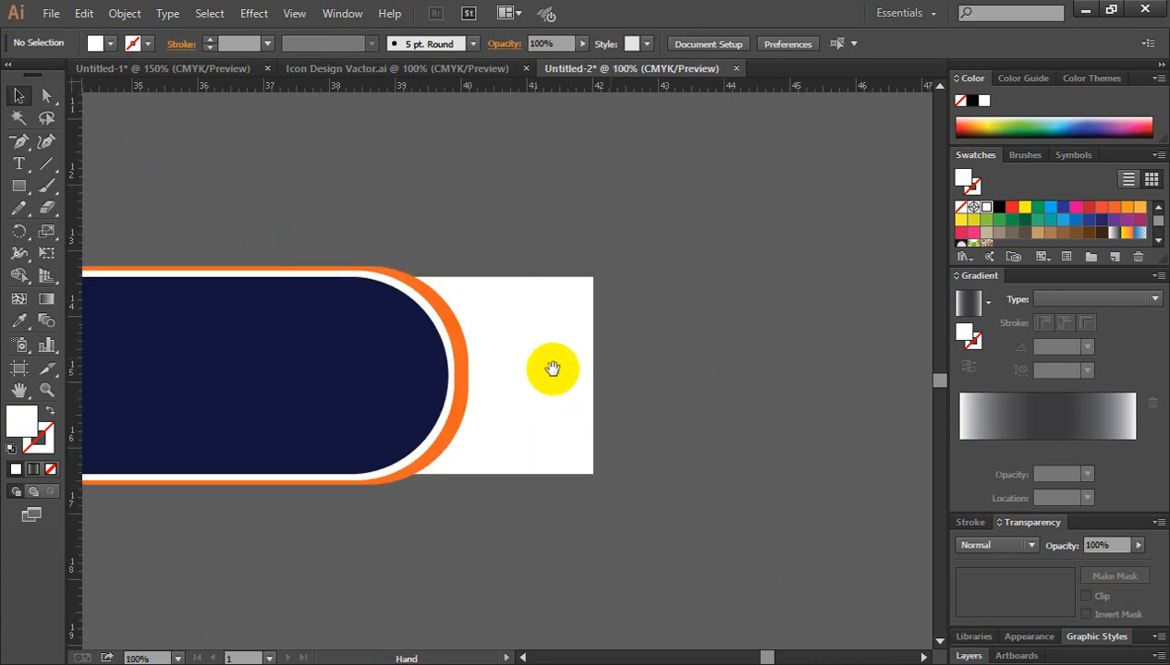
pyautogui.moveTo(548, 367); pyautogui.dragTo(757, 263)
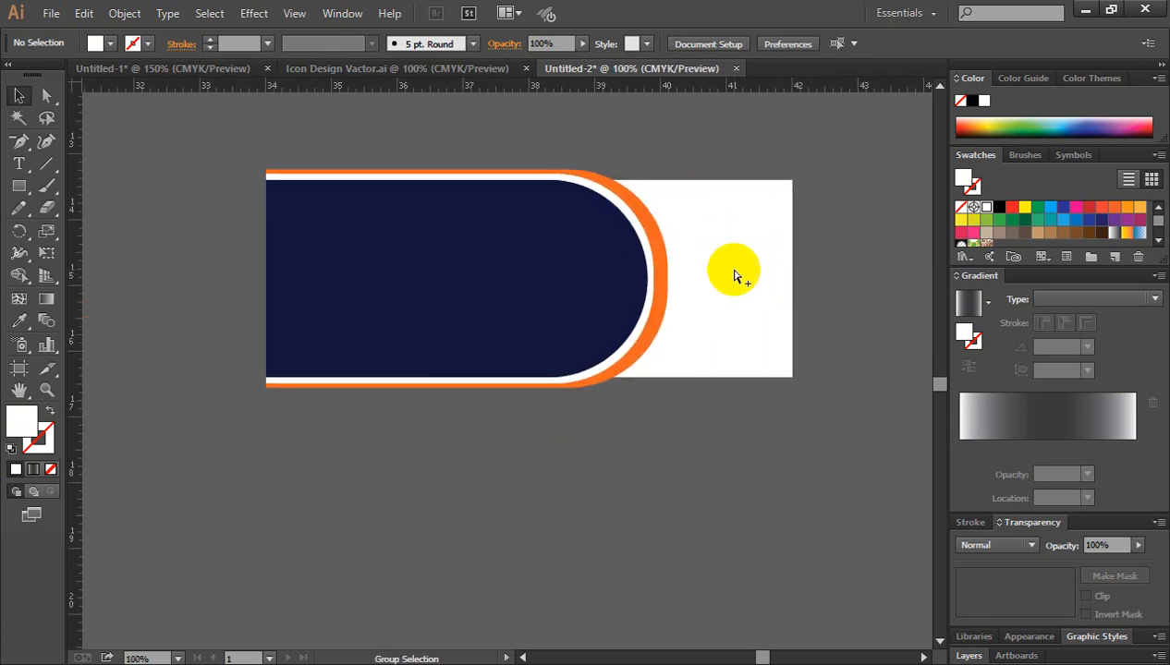
pyautogui.click(735, 276)
pyautogui.click(677, 444)
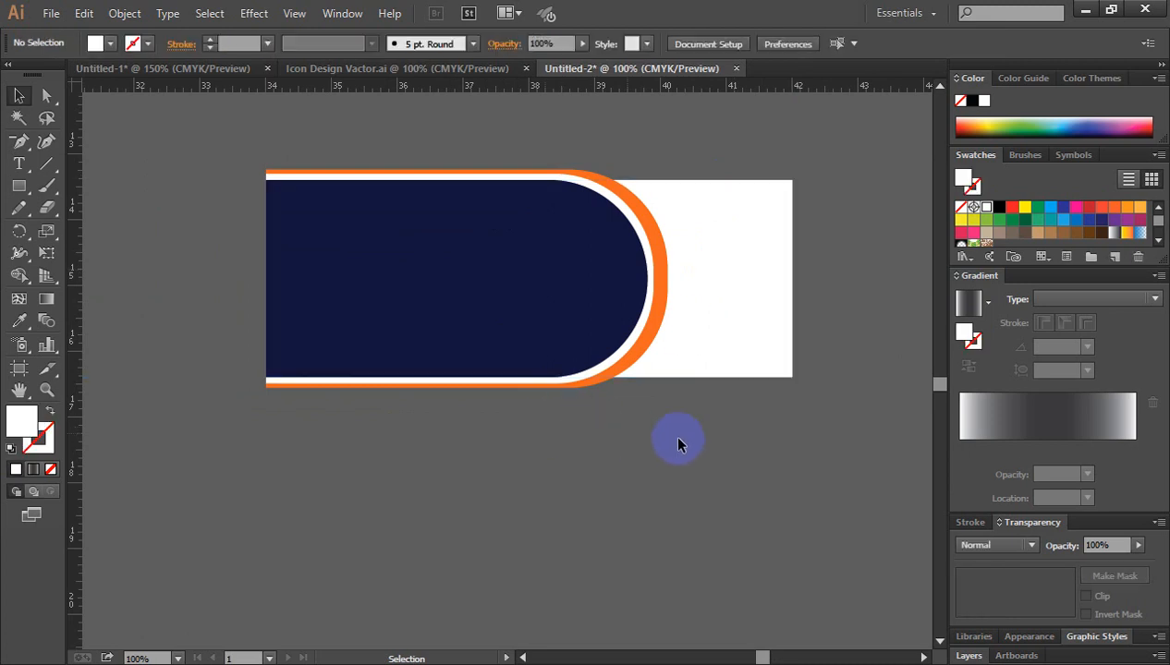
pyautogui.moveTo(651, 363); pyautogui.dragTo(355, 138)
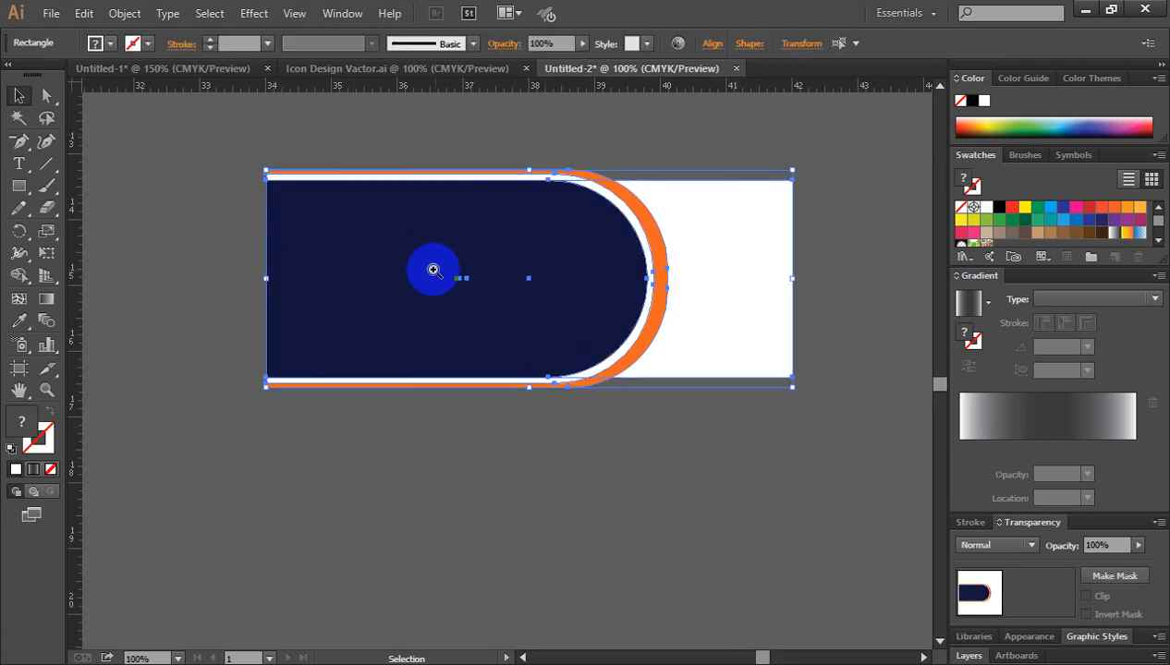
pyautogui.click(433, 270)
pyautogui.click(446, 329)
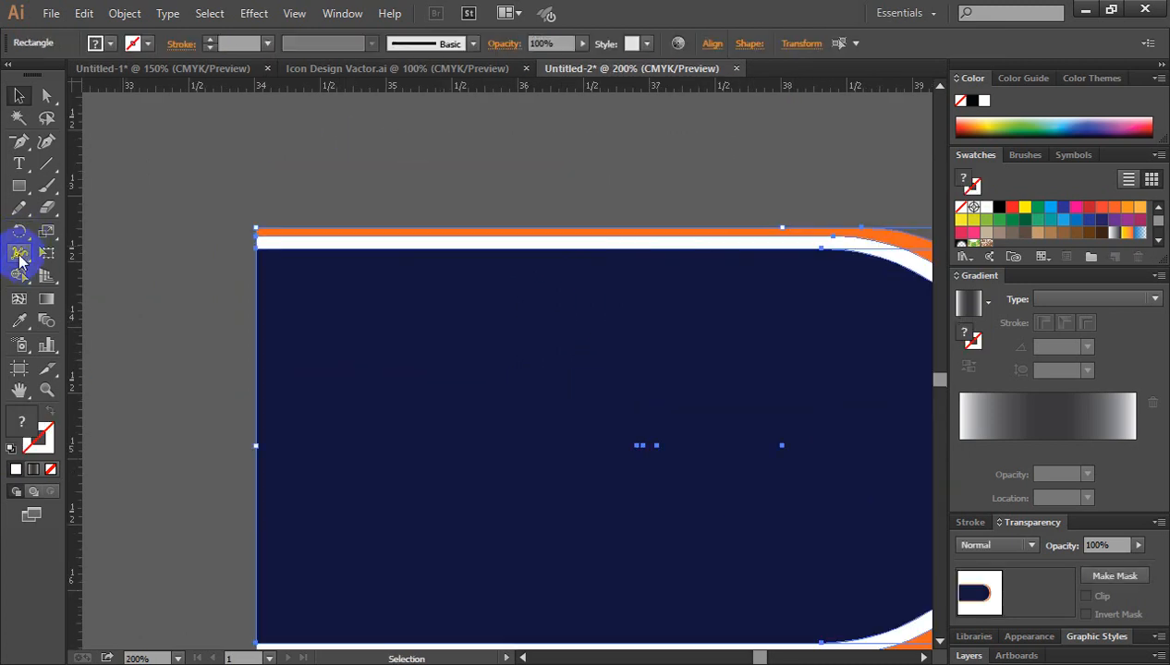
pyautogui.click(20, 275)
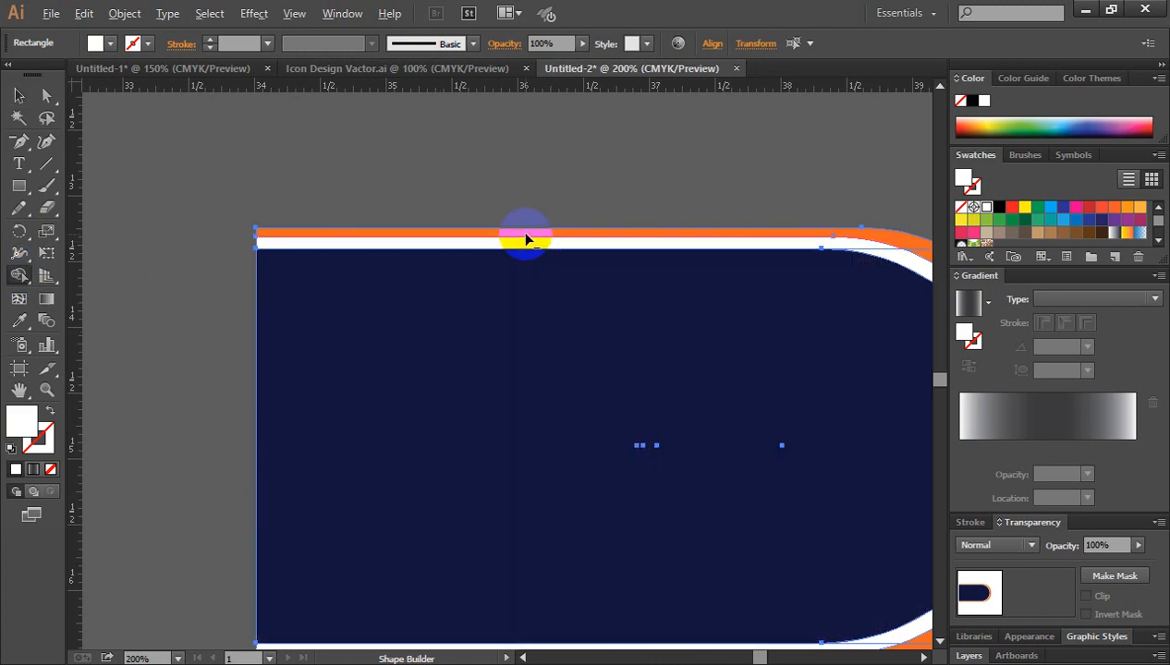
pyautogui.keyDown('alt'); pyautogui.click(524, 235); pyautogui.keyUp('alt')
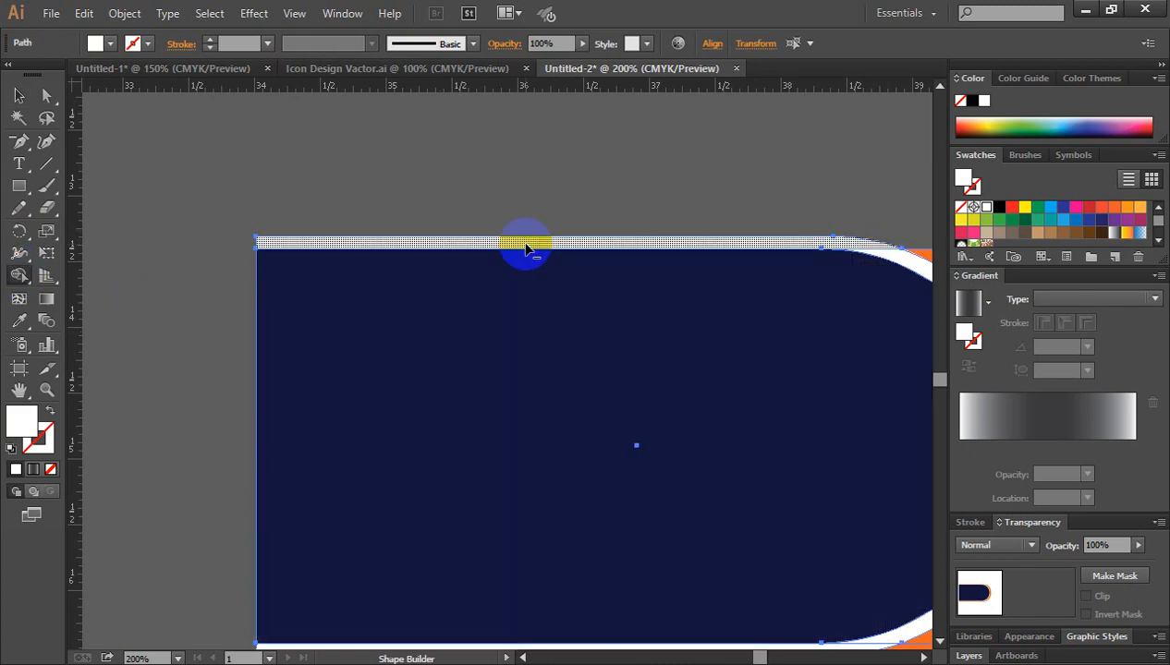
# Remove the white and orange strips below the background's lower edge with the Shape Builder tool, and deselect everything
pyautogui.hotkey('ctrl', '-')
pyautogui.hotkey('ctrl', '-')
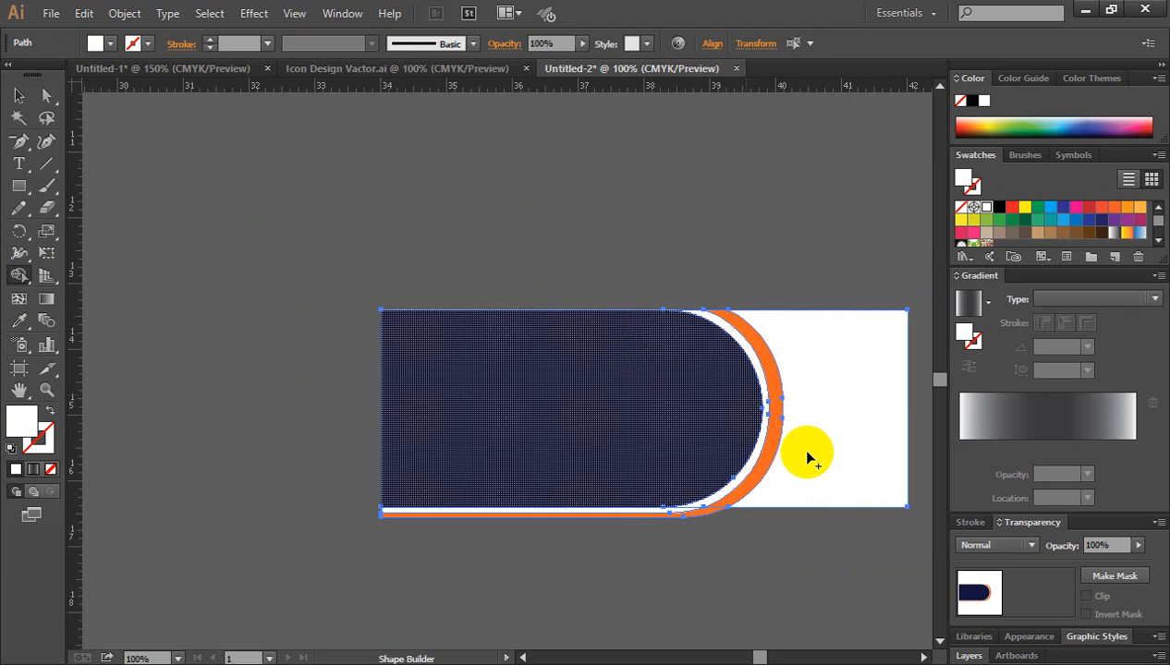
pyautogui.keyDown('ctrl'); pyautogui.click(621, 443); pyautogui.keyUp('ctrl')
pyautogui.moveTo(625, 444); pyautogui.dragTo(626, 313)
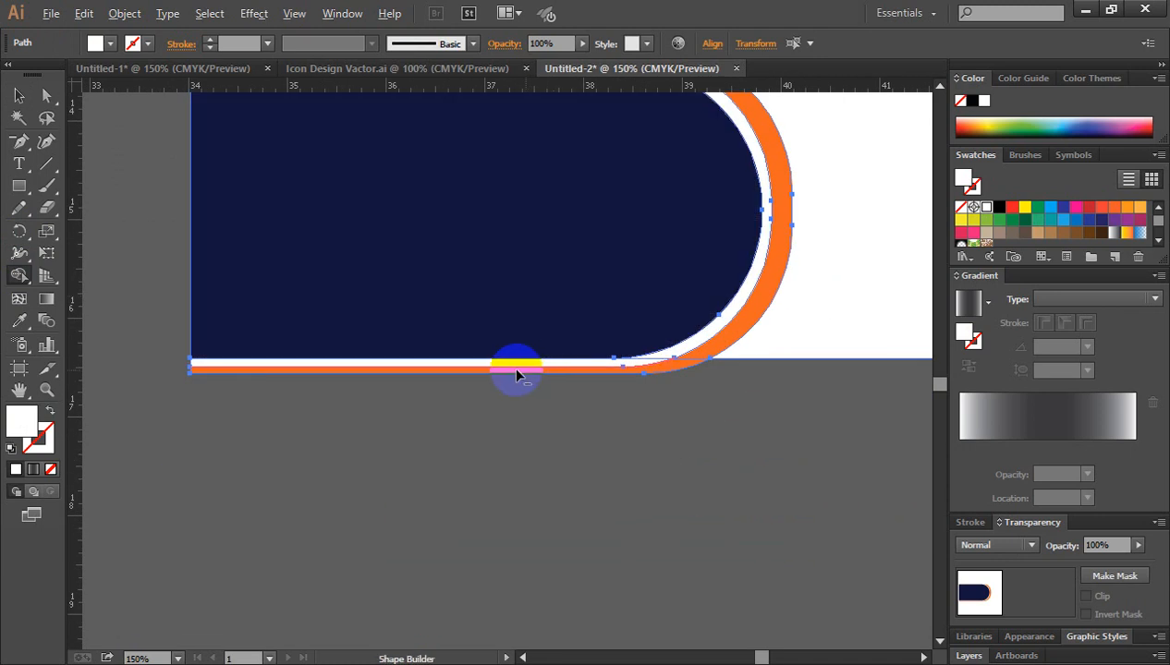
pyautogui.click(511, 367)
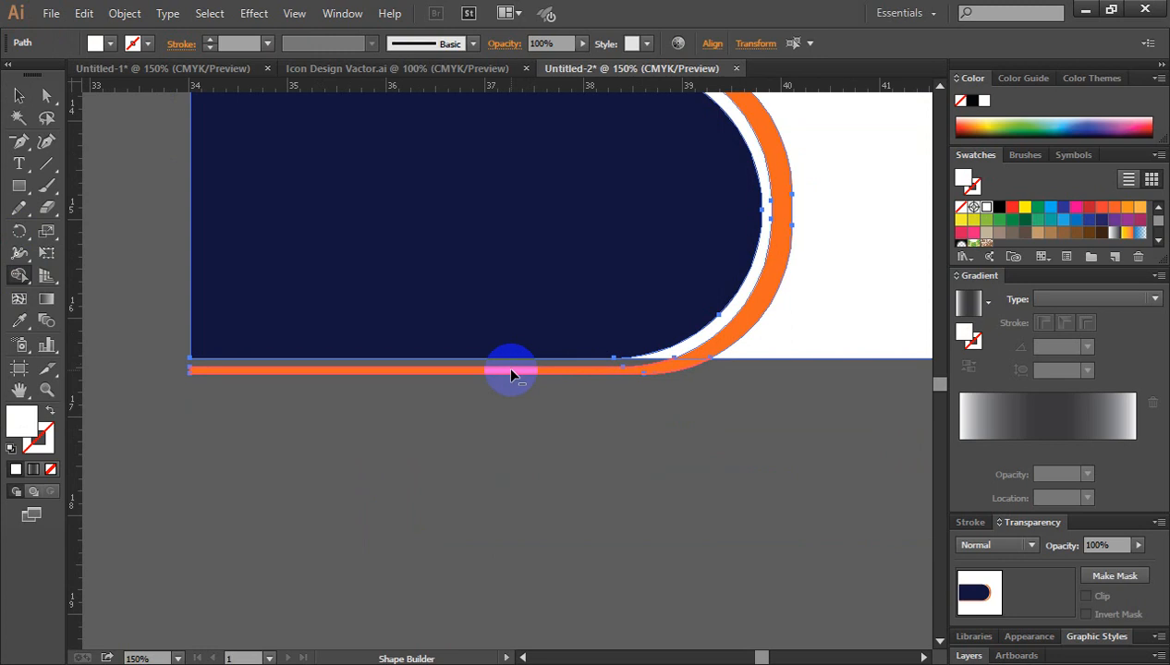
pyautogui.keyDown('alt'); pyautogui.click(511, 371); pyautogui.keyUp('alt')
pyautogui.click(18, 97)
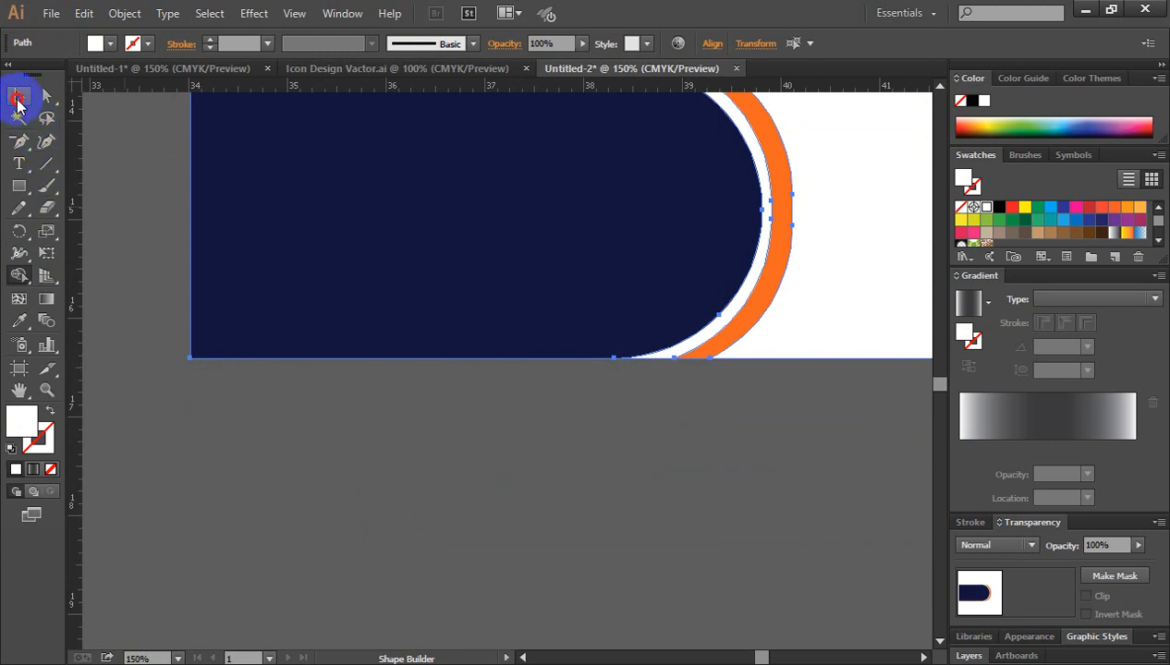
pyautogui.click(307, 447)
pyautogui.hotkey('ctrl', '-')
pyautogui.hotkey('ctrl', '-')
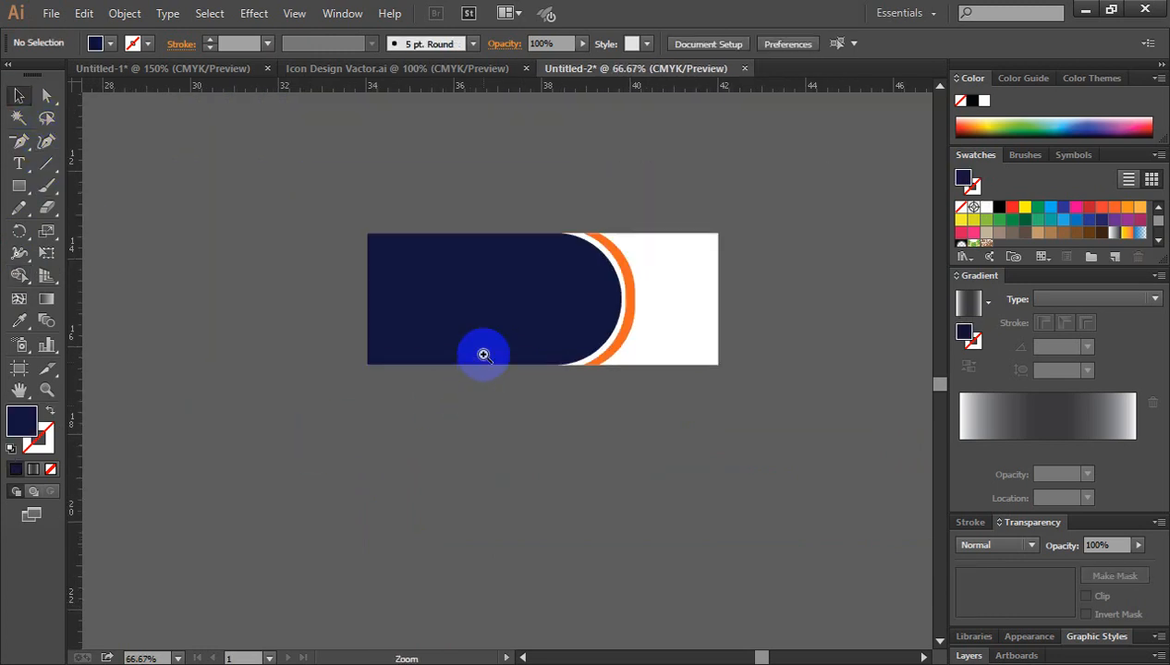
# Draw a navy rectangle about 3.7 in wide and 0.5 in high along the lower edge, ending at the white background's lower-right corner, and deselect it
pyautogui.click(484, 354)
pyautogui.moveTo(582, 450); pyautogui.dragTo(530, 417)
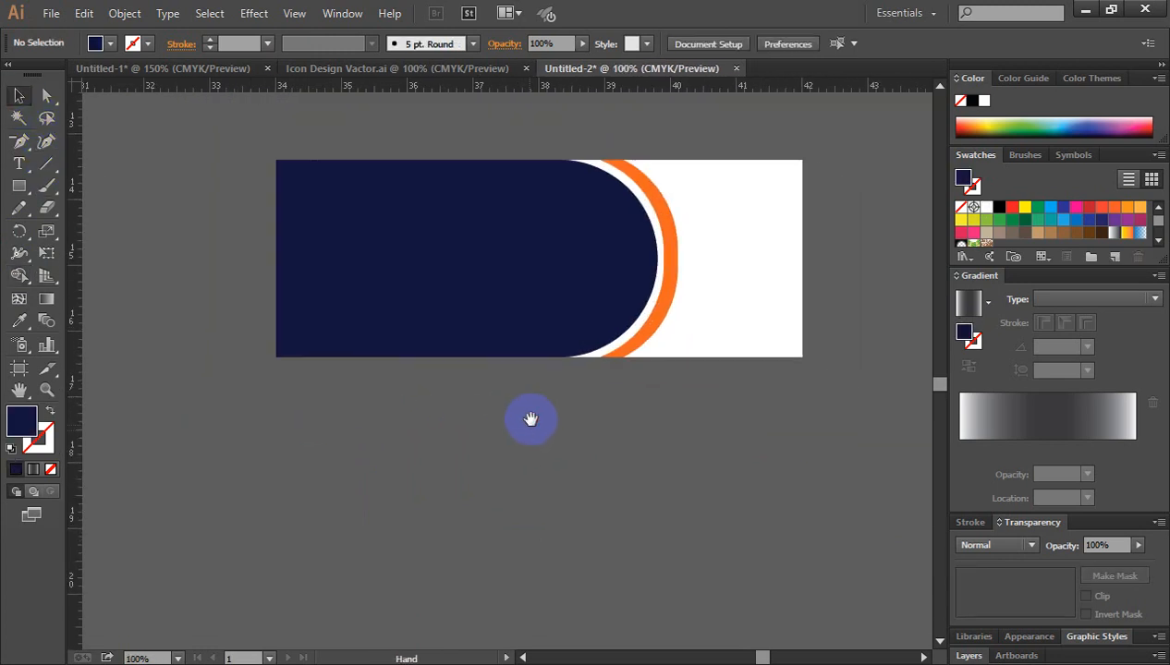
pyautogui.keyDown('ctrl'); pyautogui.click(644, 352); pyautogui.keyUp('ctrl')
pyautogui.moveTo(645, 352); pyautogui.dragTo(598, 451)
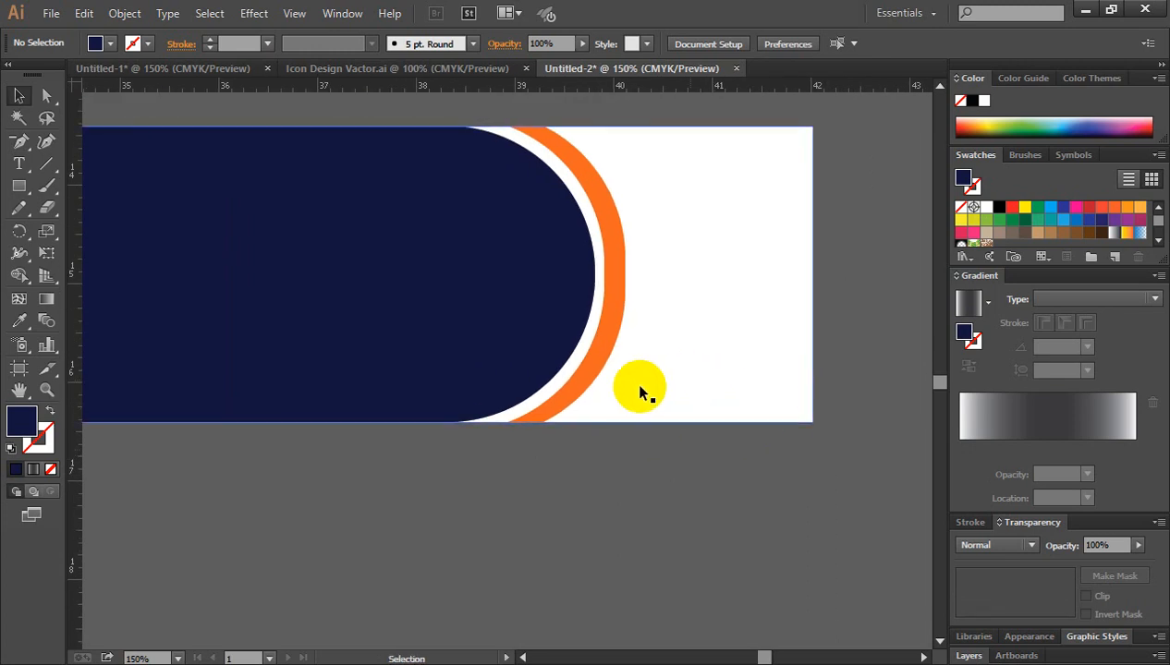
pyautogui.click(804, 399)
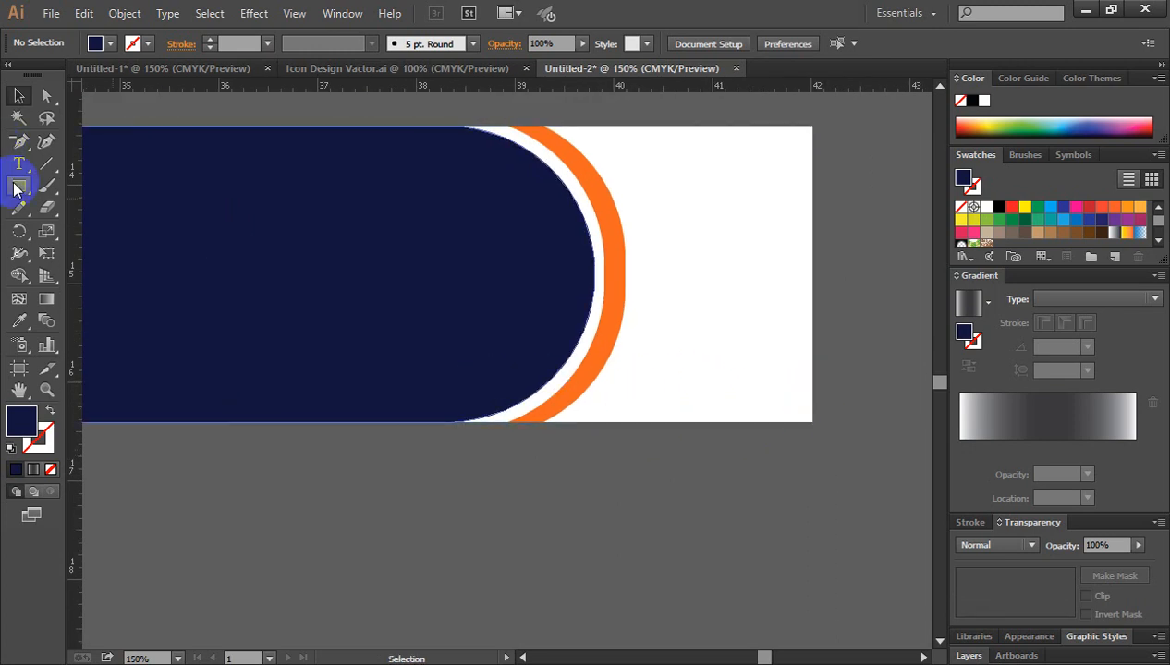
pyautogui.moveTo(19, 186); pyautogui.dragTo(62, 182)
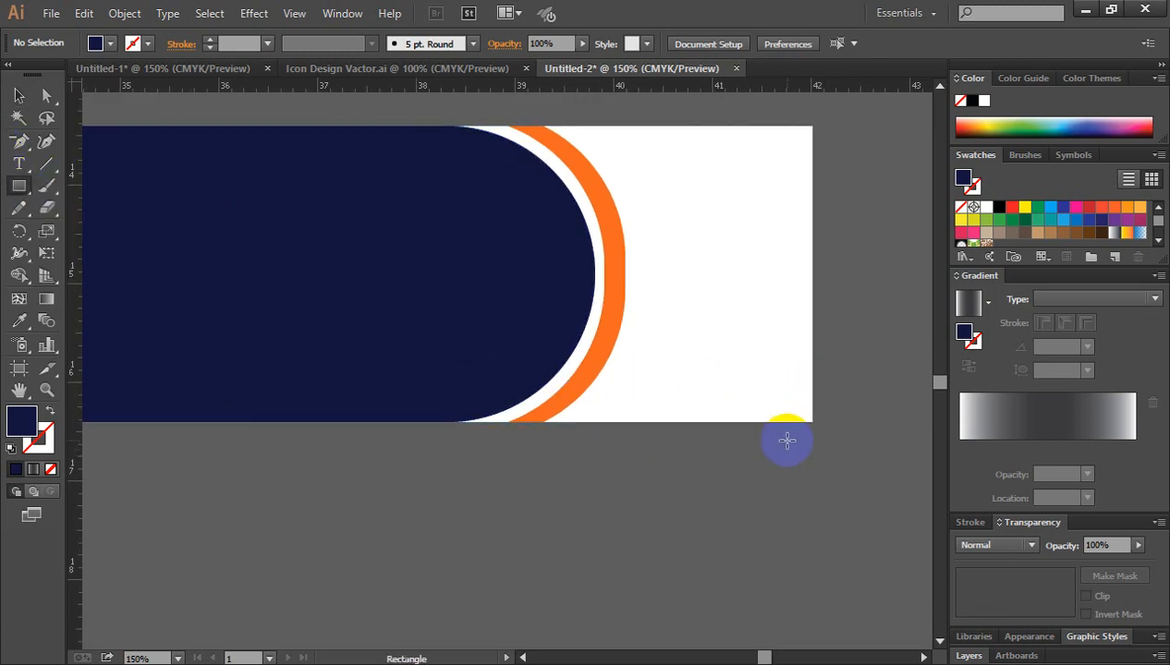
pyautogui.moveTo(812, 422); pyautogui.dragTo(445, 373)
pyautogui.click(19, 96)
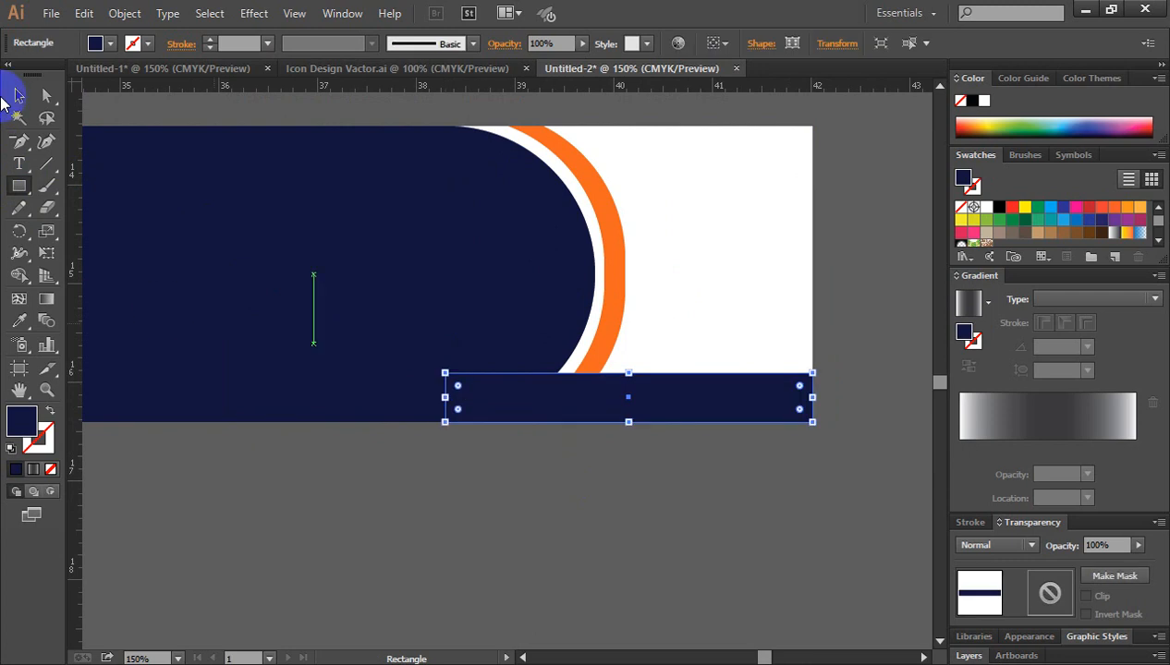
pyautogui.click(529, 472)
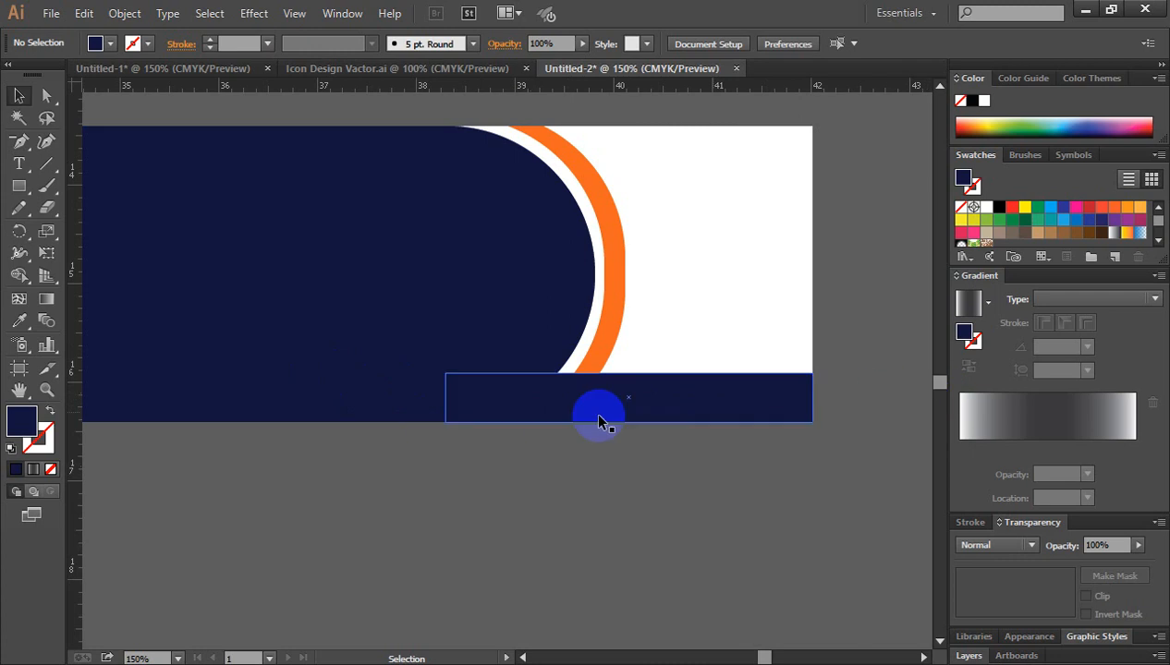
pyautogui.click(710, 467)
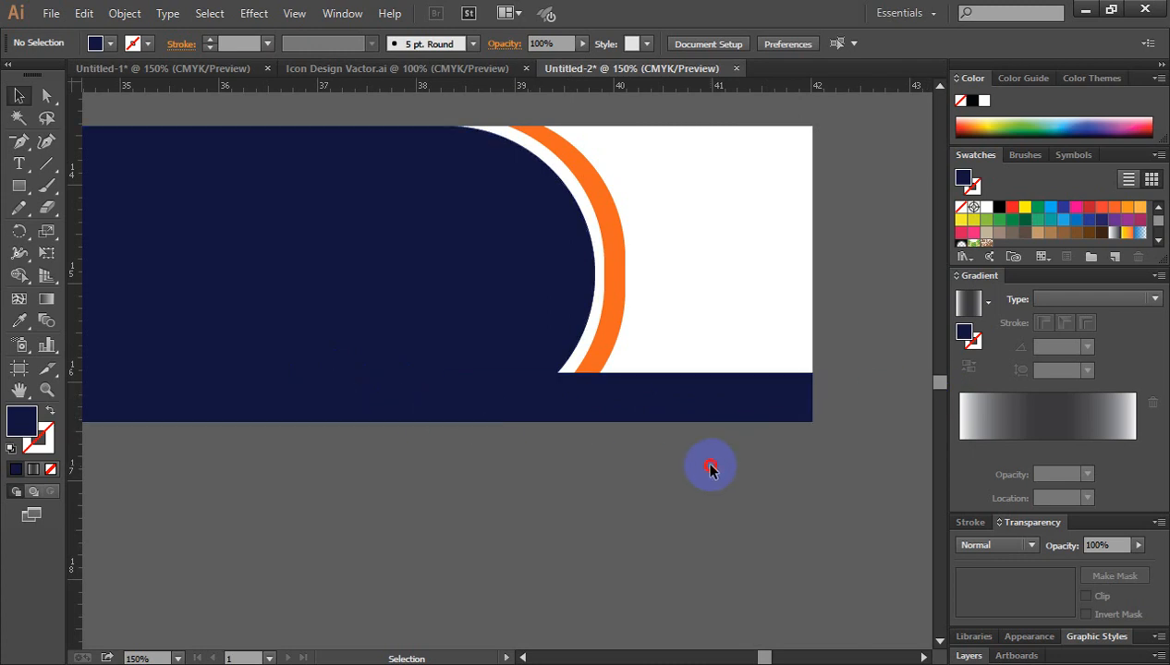
# Lock the white background shape in place
pyautogui.click(652, 397)
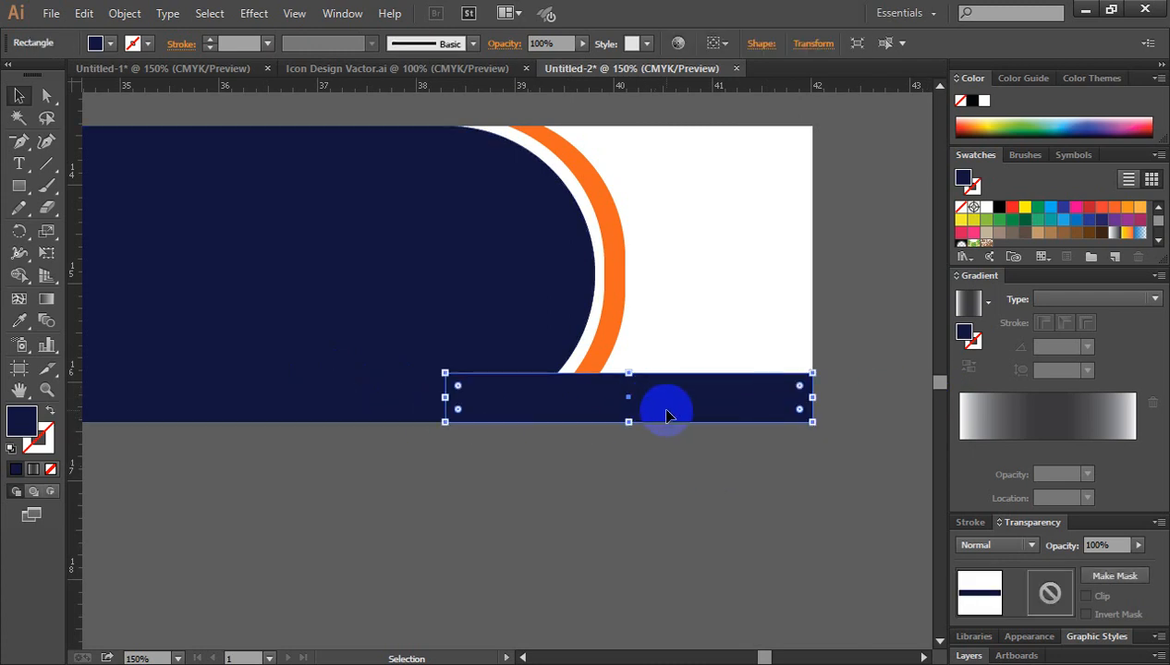
pyautogui.click(764, 271)
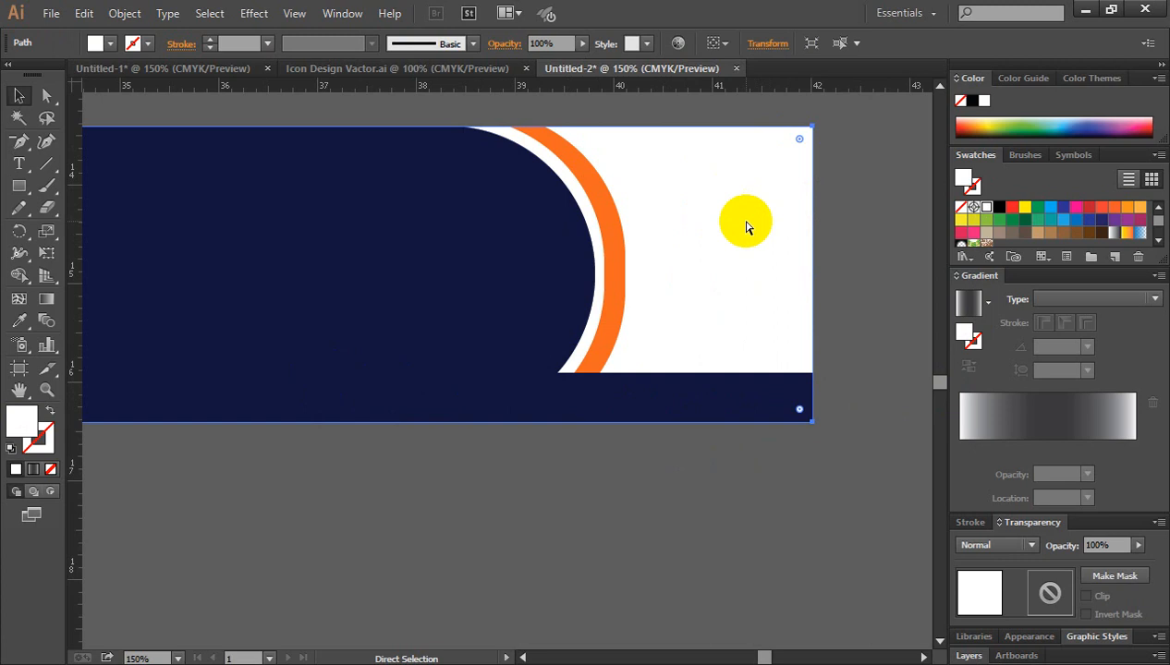
pyautogui.hotkey('ctrl', 'shift', 'a')
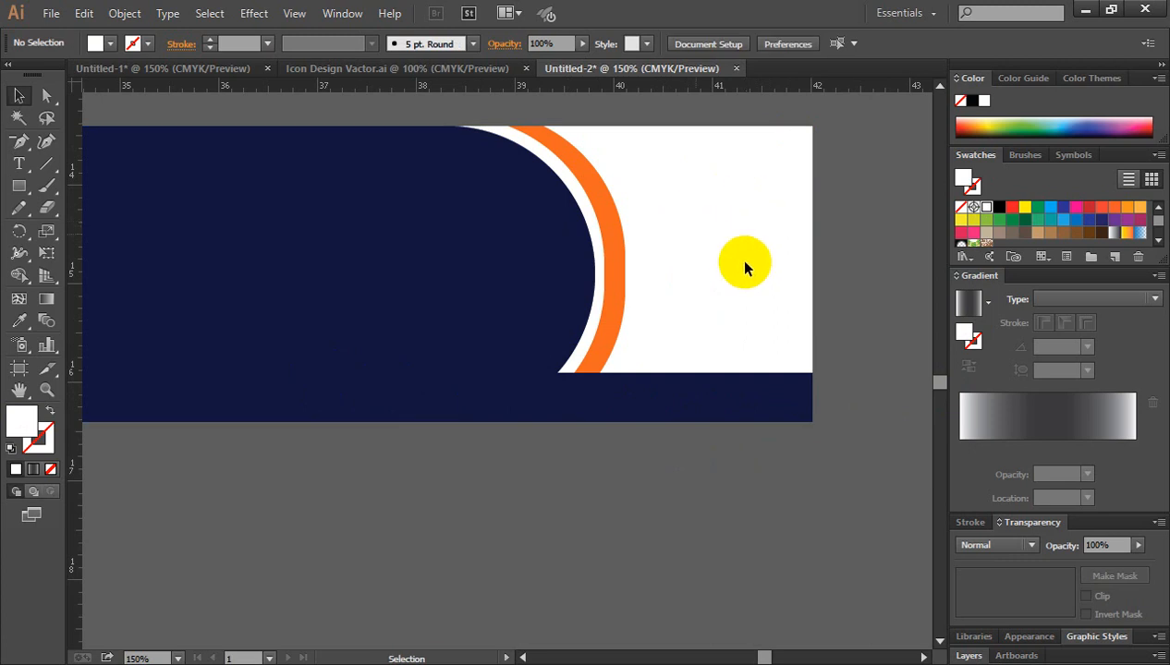
# Select the orange, white and navy rounded shapes, bring them to the front above the navy rectangle, and deselect them
pyautogui.moveTo(730, 251); pyautogui.dragTo(514, 209)
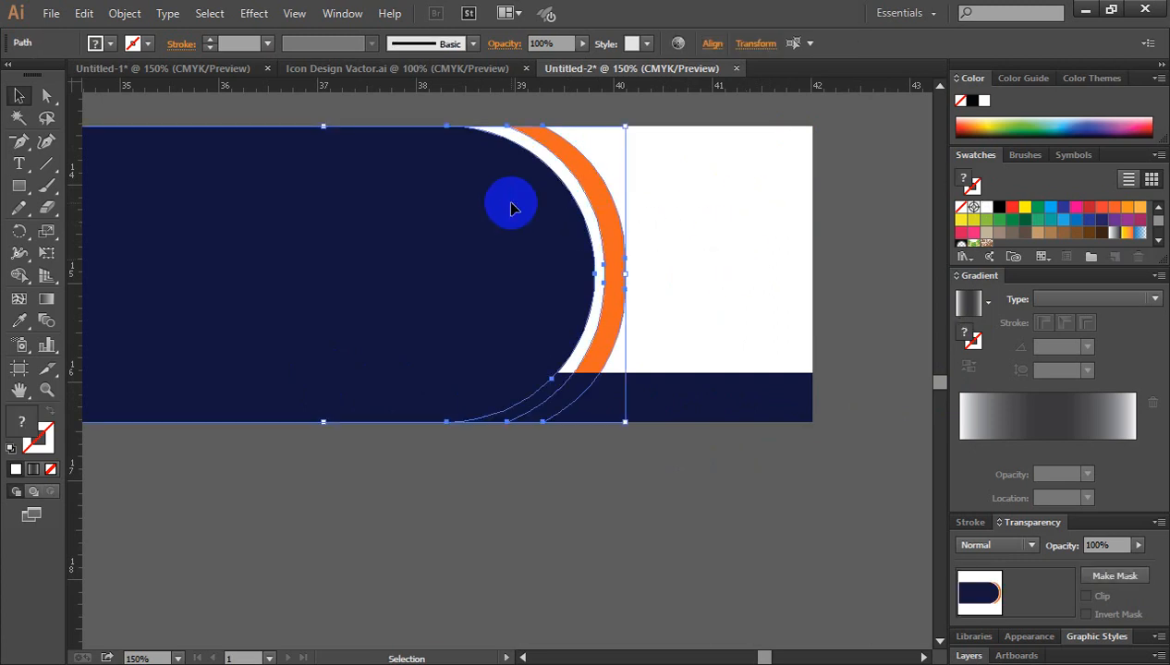
pyautogui.rightClick(414, 176)
pyautogui.moveTo(488, 417)
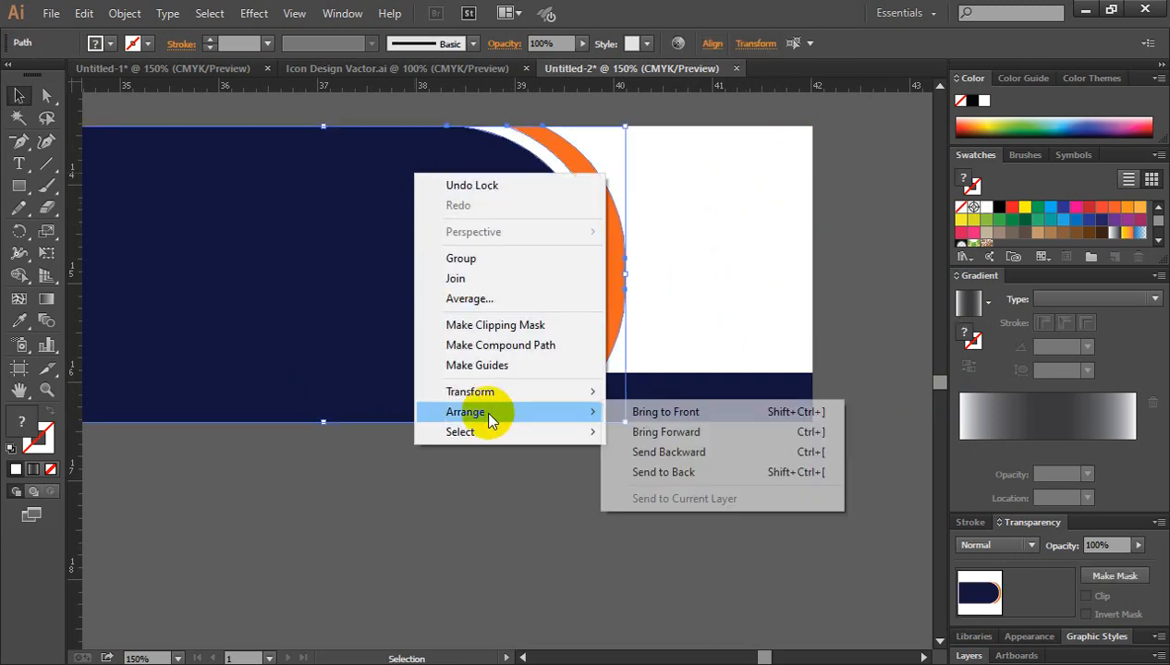
pyautogui.click(670, 416)
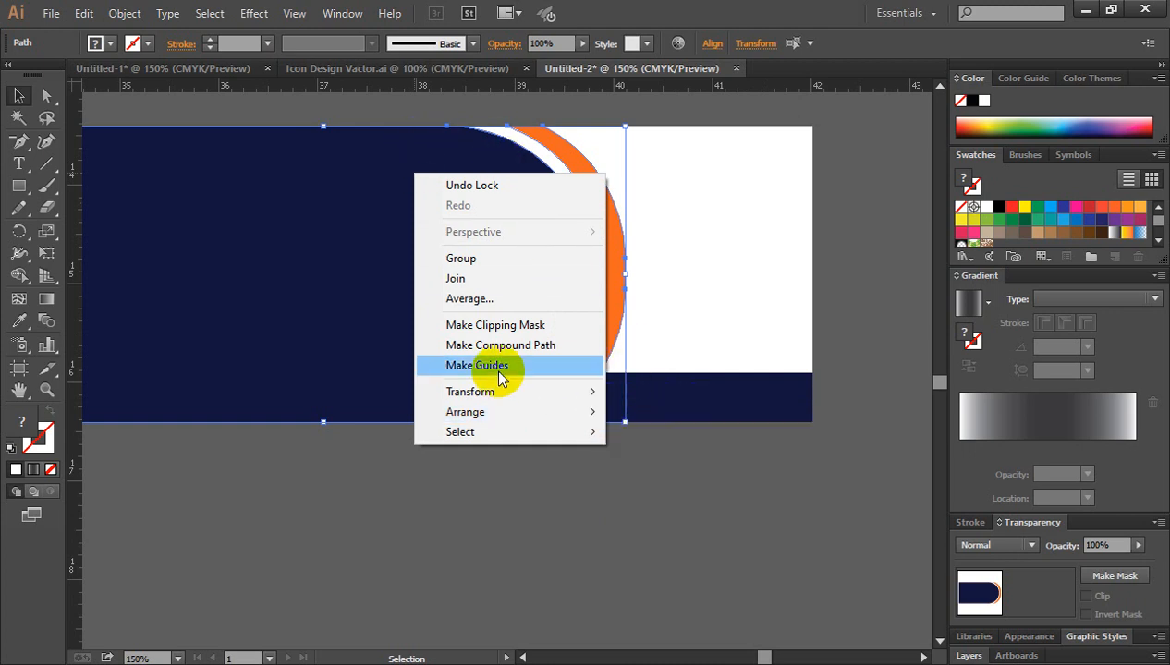
pyautogui.click(652, 412)
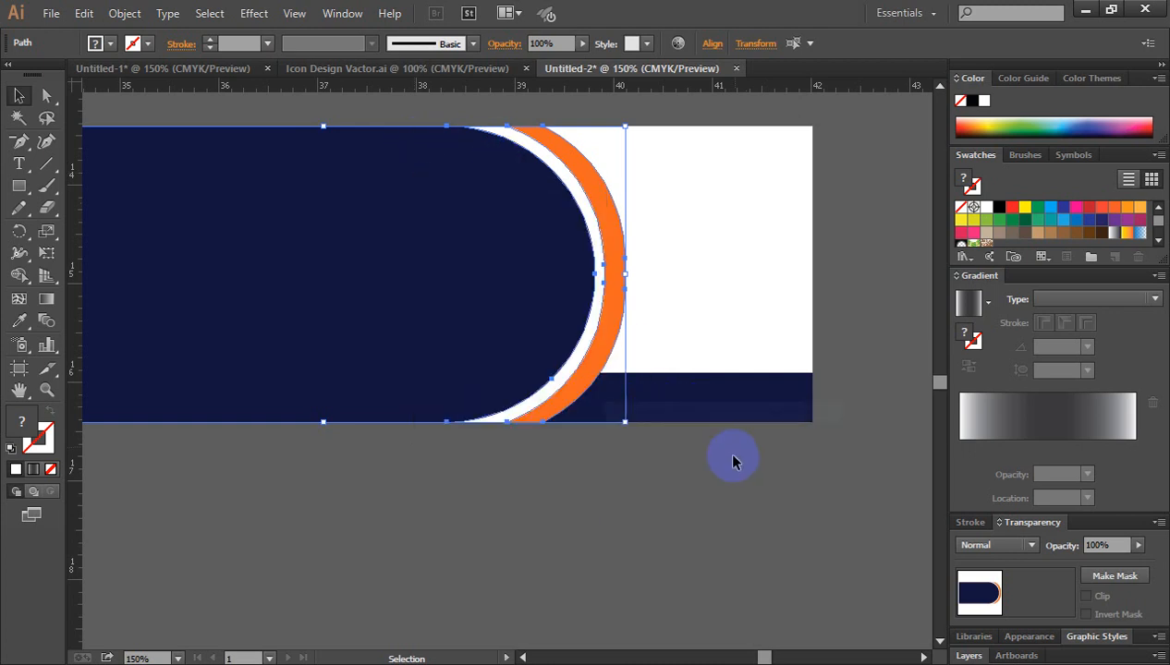
pyautogui.click(632, 405)
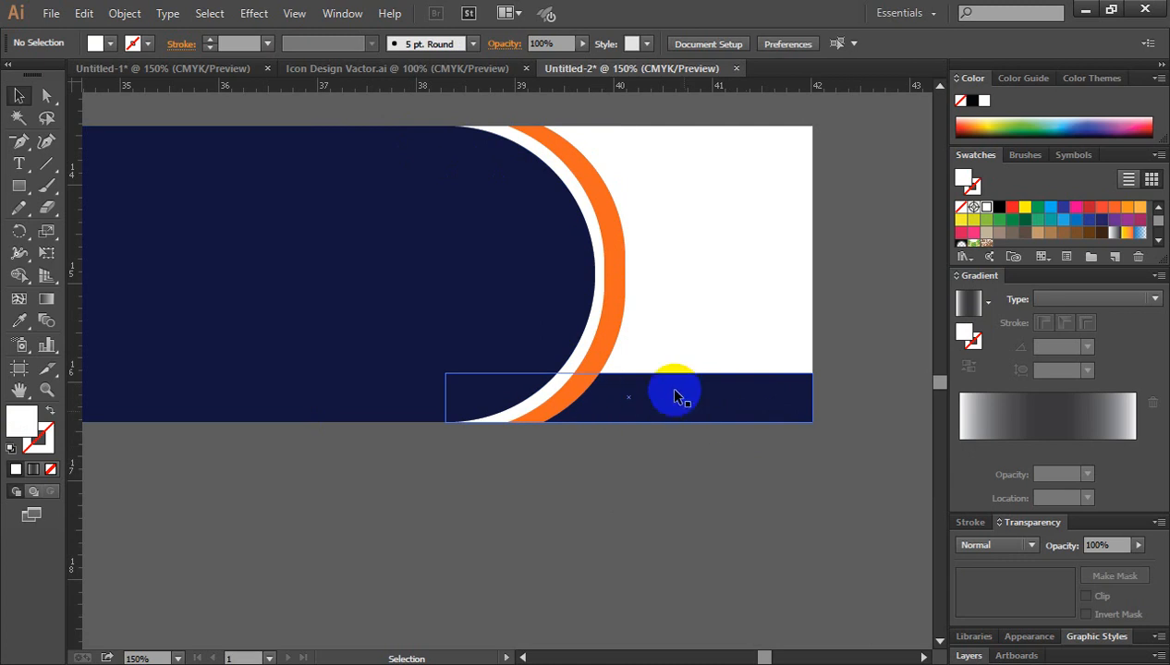
pyautogui.click(683, 453)
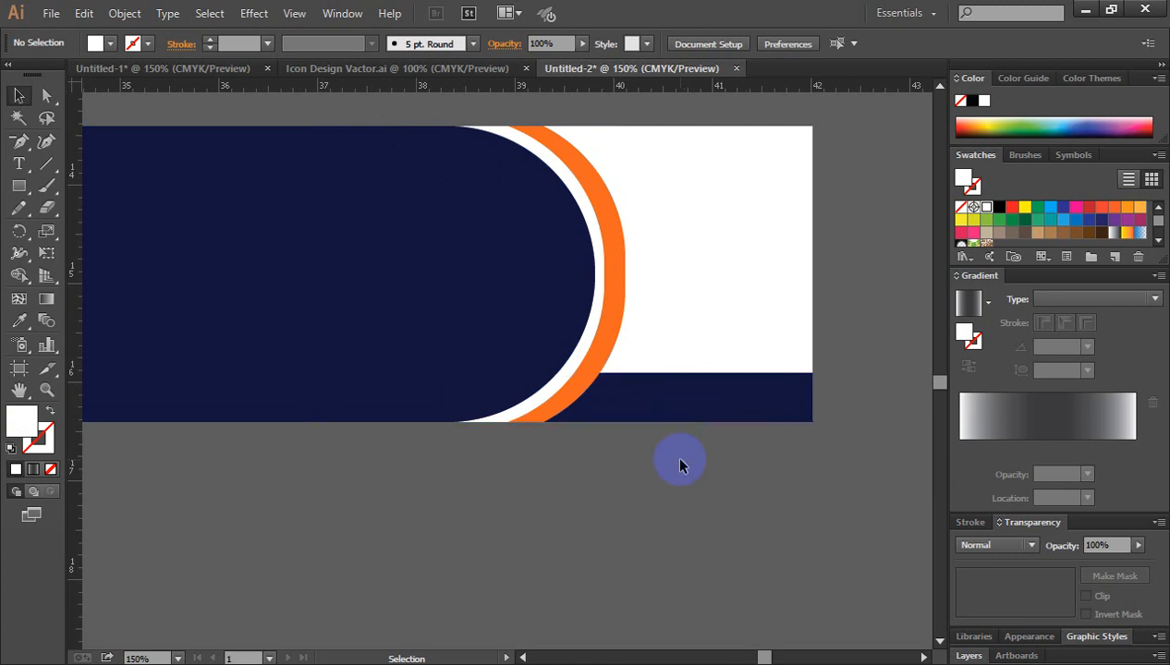
pyautogui.hotkey('ctrl', '-')
pyautogui.moveTo(616, 449); pyautogui.dragTo(675, 454)
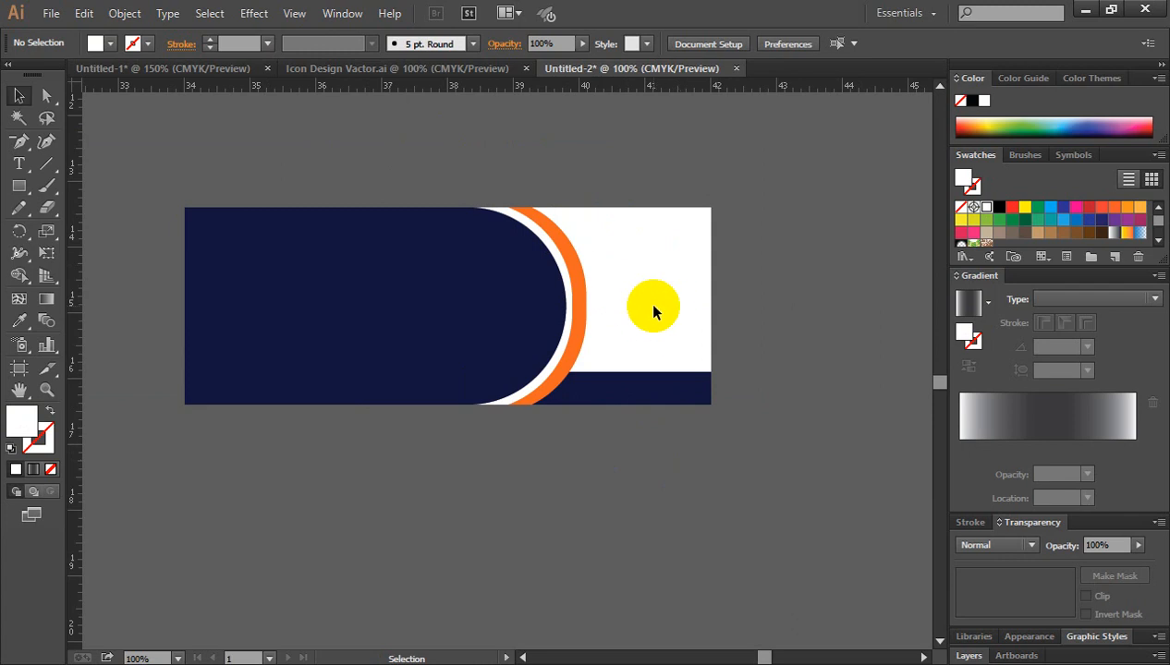
pyautogui.click(51, 14)
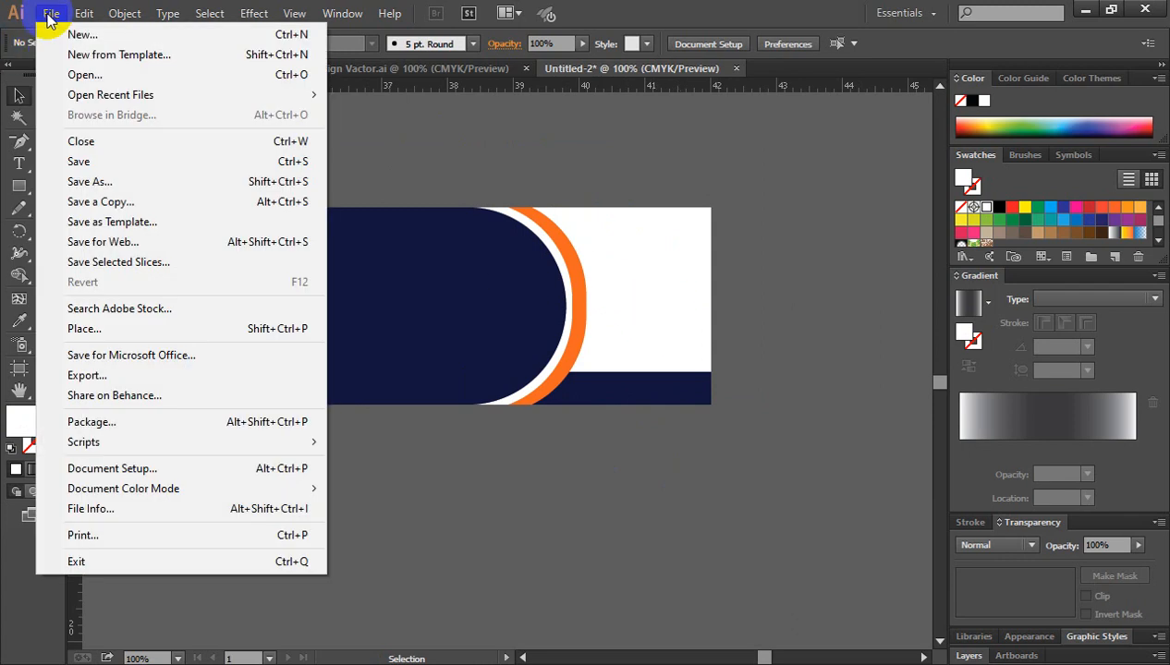
pyautogui.click(81, 329)
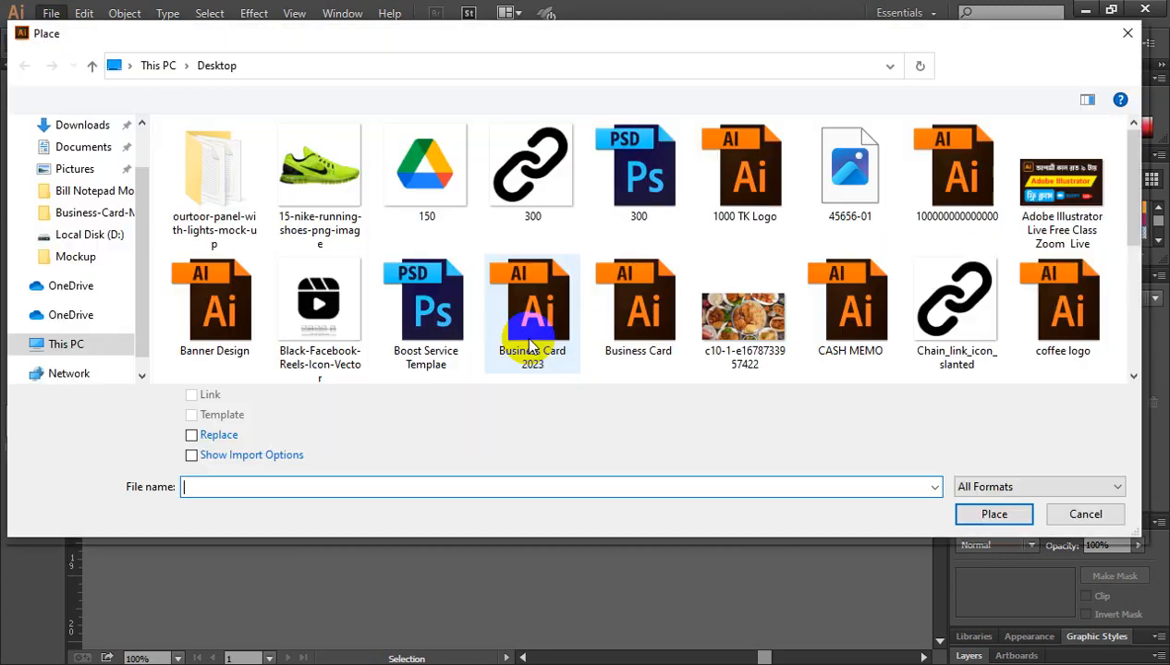
pyautogui.scroll(-2, 646, 360)
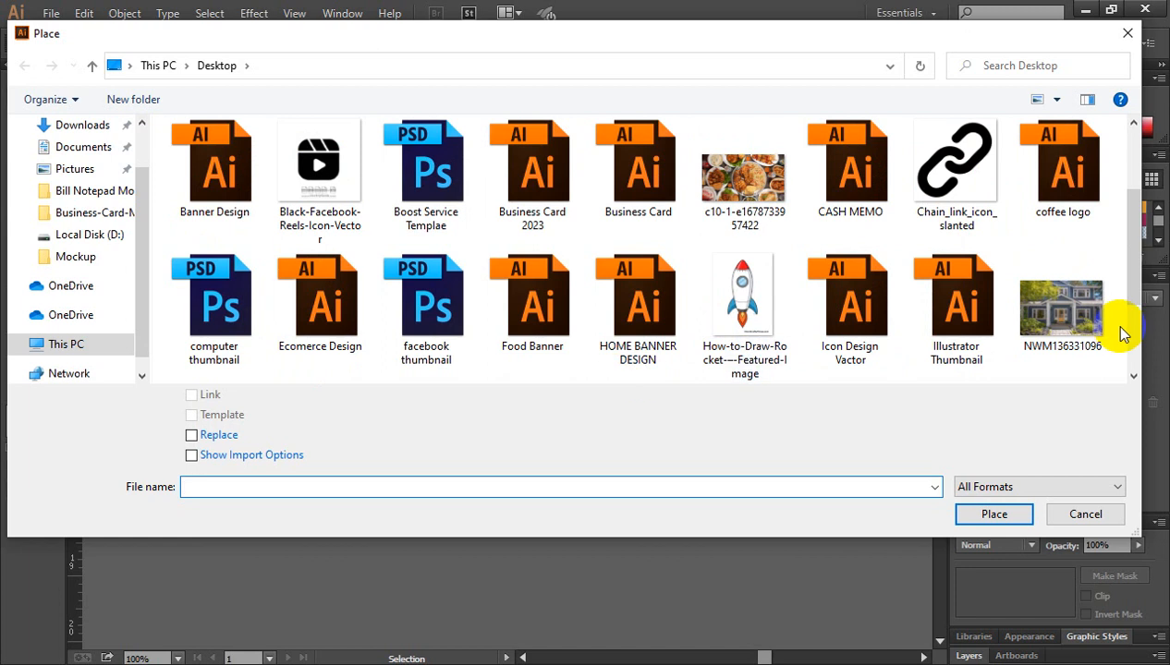
pyautogui.scroll(-2, 591, 365)
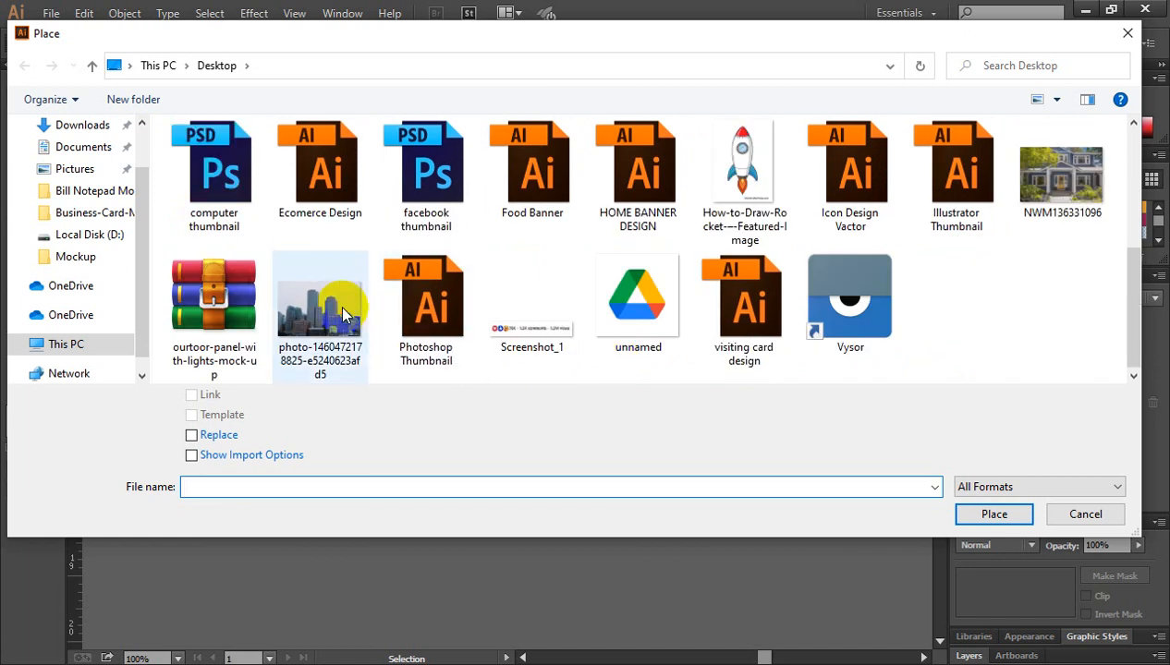
pyautogui.click(346, 314)
pyautogui.click(994, 515)
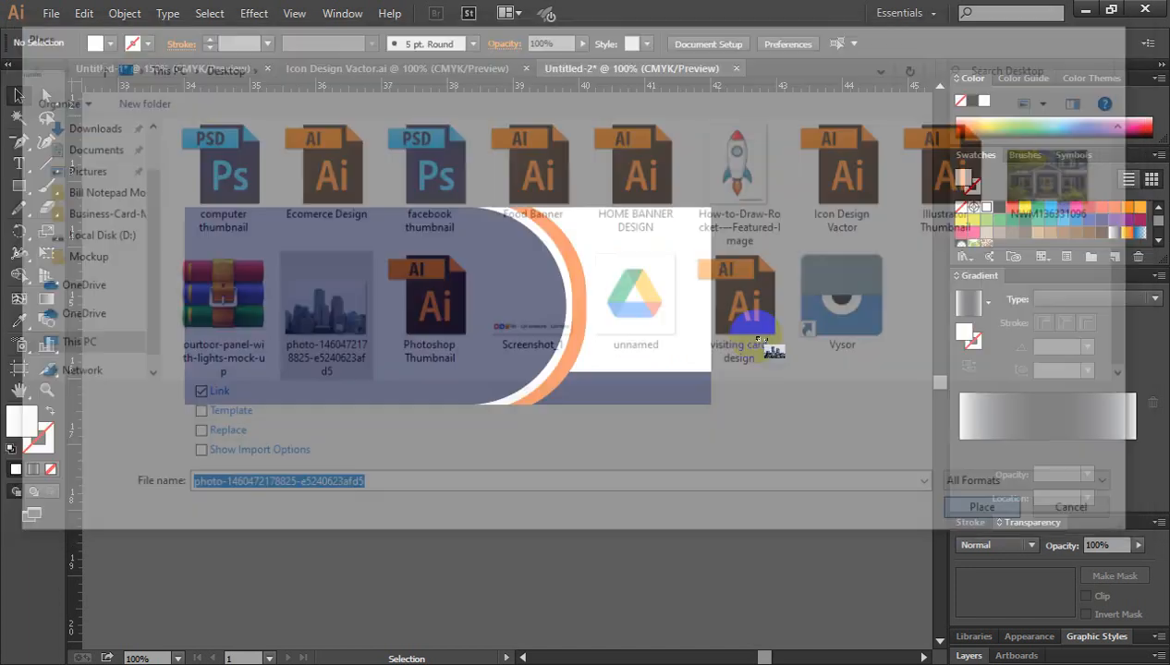
pyautogui.moveTo(459, 211)
pyautogui.mouseDown()
pyautogui.moveTo(638, 340)
pyautogui.moveTo(710, 375)
pyautogui.mouseUp()
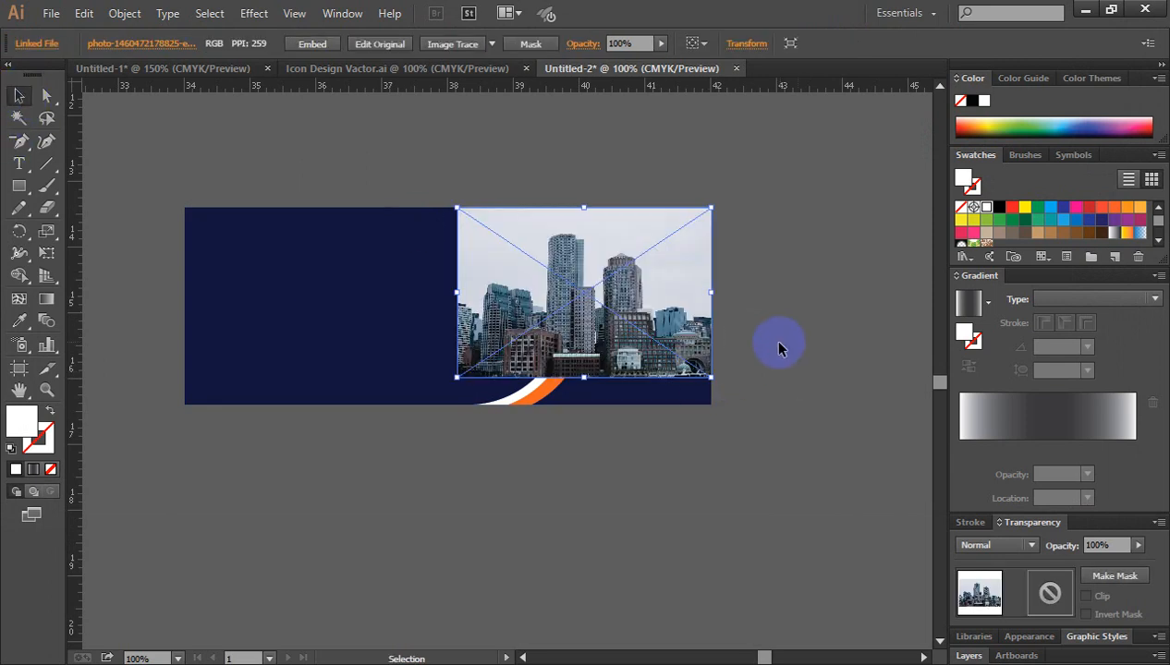
# Embed the linked skyline photo in the document
pyautogui.click(778, 347)
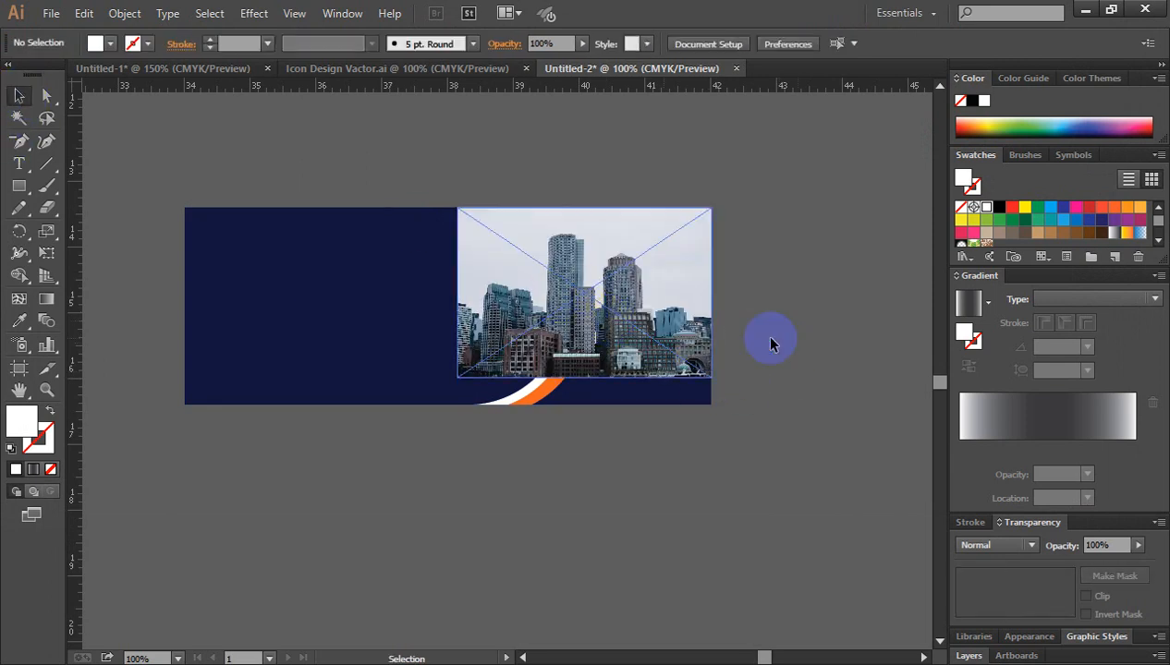
pyautogui.click(652, 269)
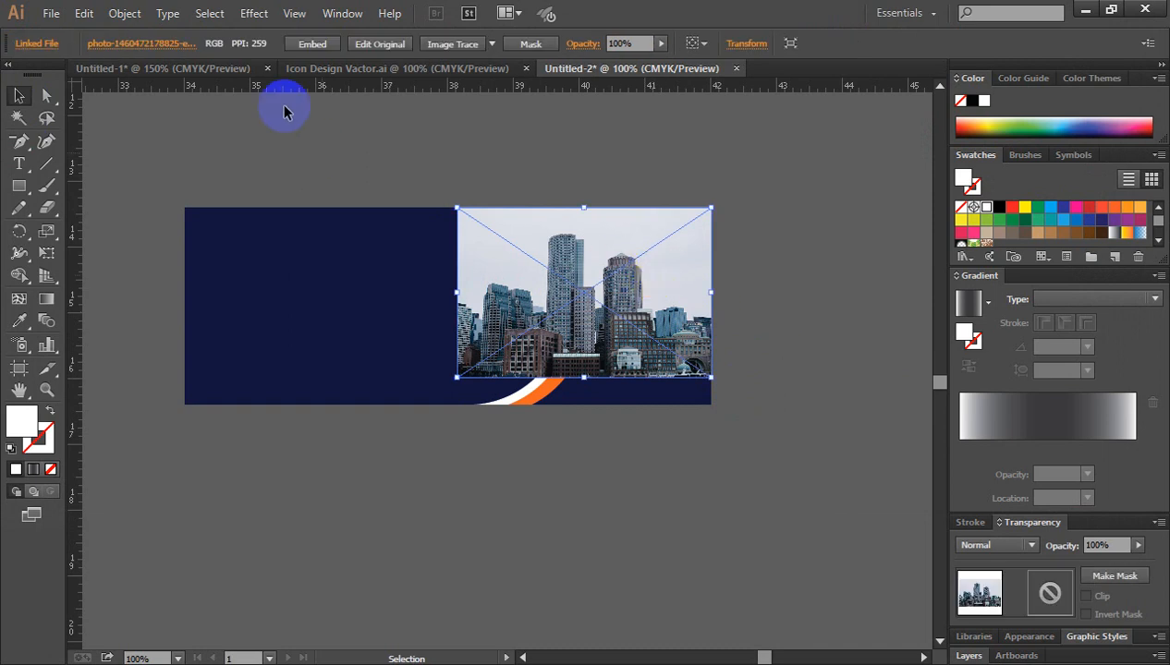
pyautogui.click(313, 46)
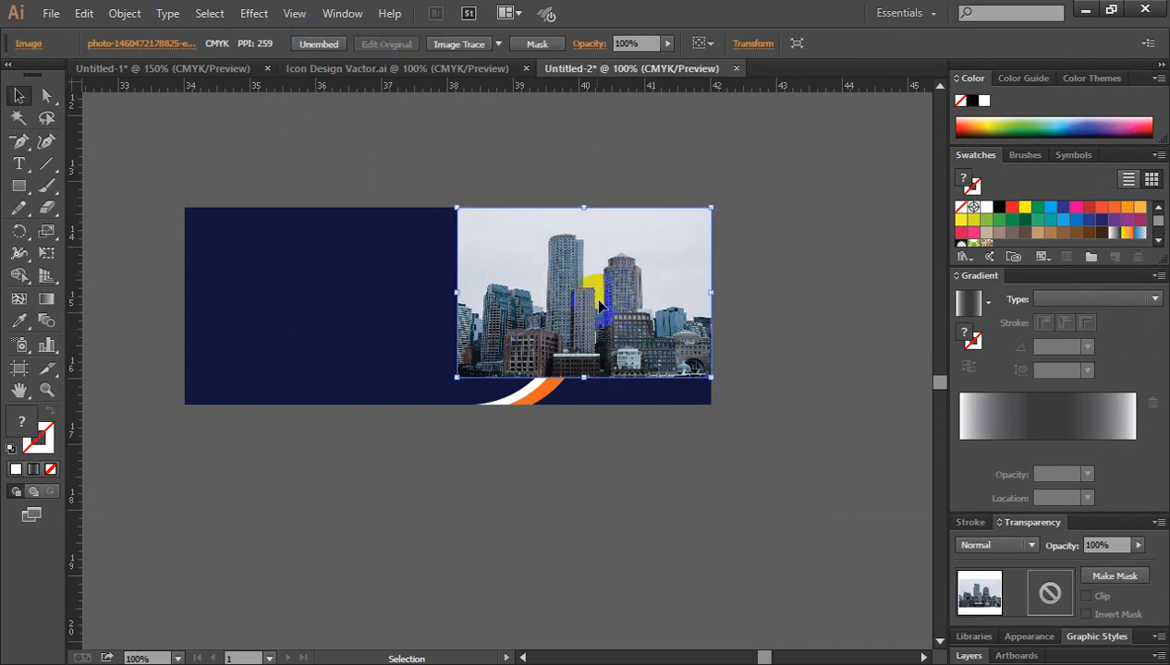
pyautogui.click(408, 289)
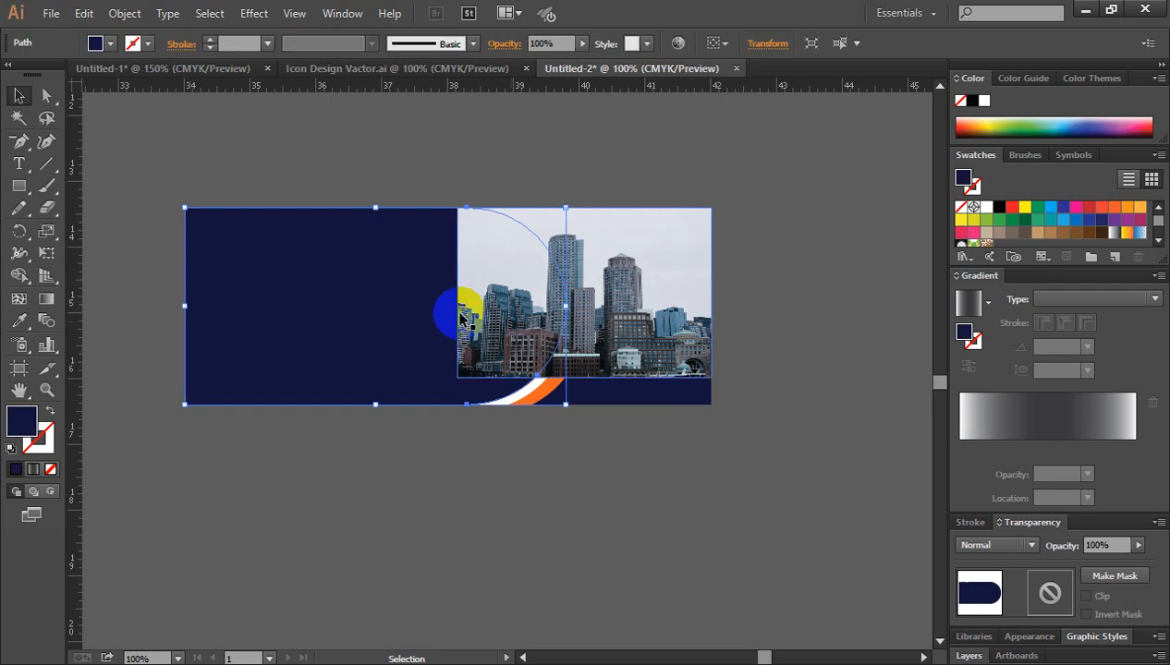
pyautogui.click(769, 297)
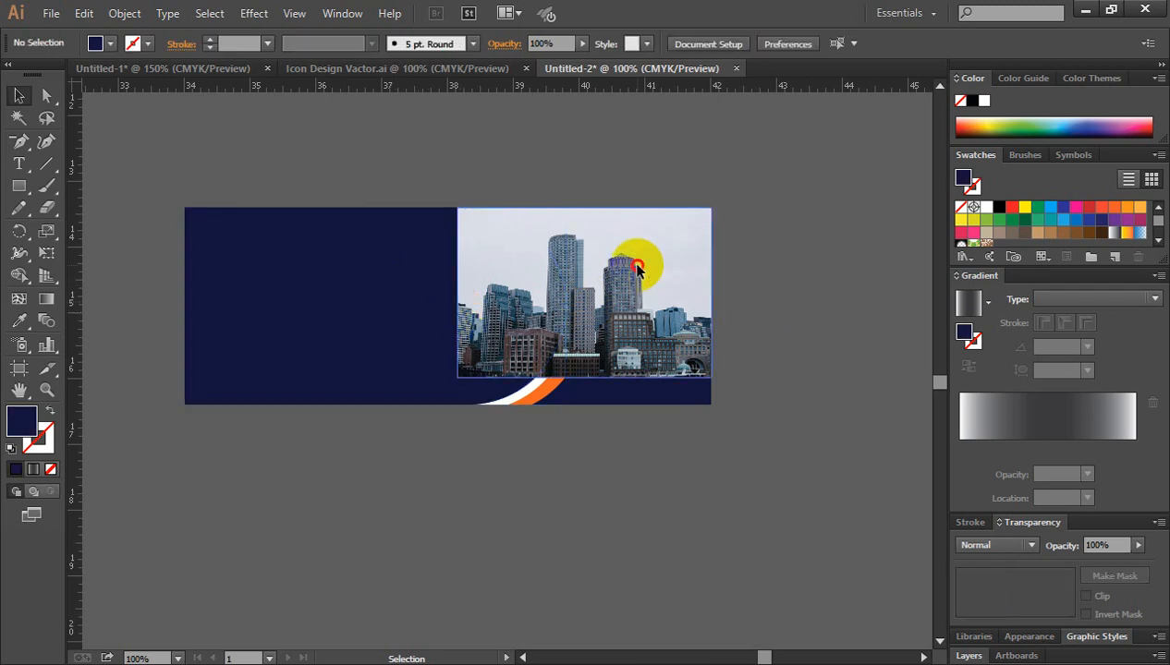
pyautogui.click(642, 303)
pyautogui.click(806, 310)
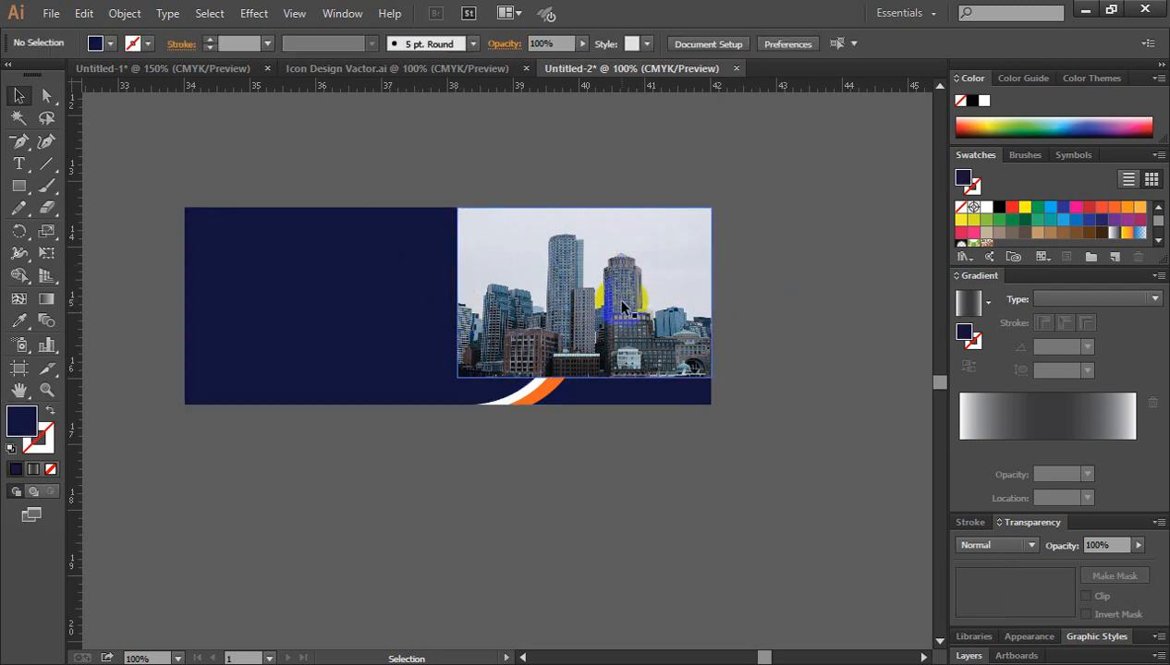
pyautogui.click(621, 306)
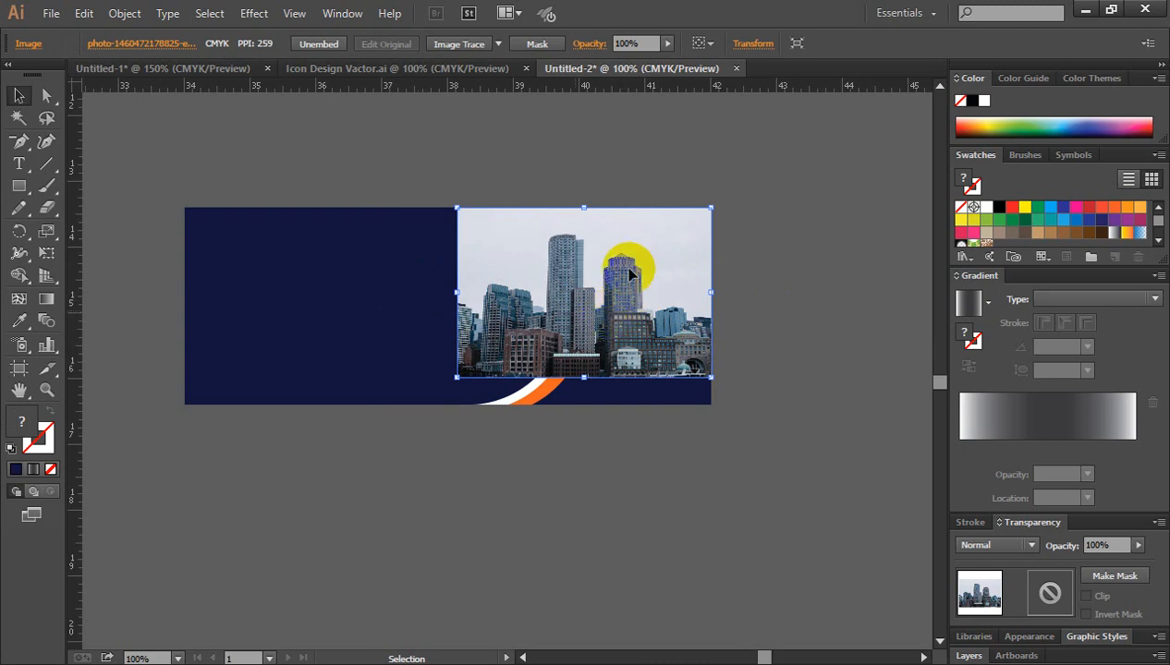
pyautogui.click(375, 314)
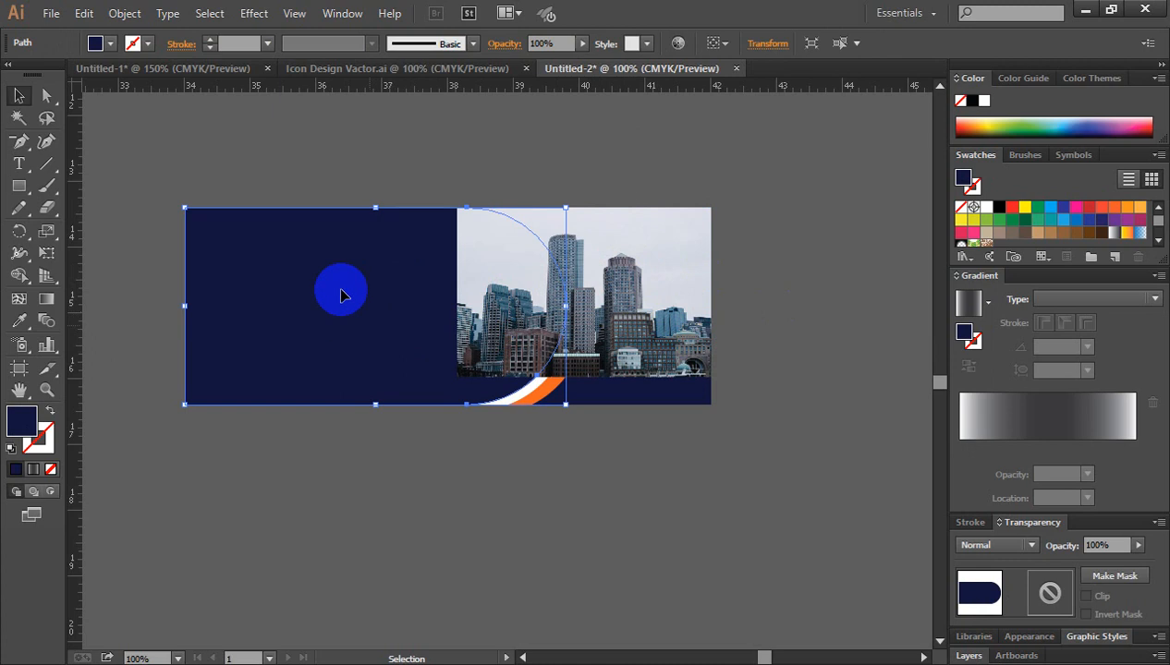
pyautogui.click(562, 157)
# Select the navy, white and orange rounded shapes, bring them to the front above the skyline photo, and deselect them
pyautogui.moveTo(285, 173); pyautogui.dragTo(351, 445)
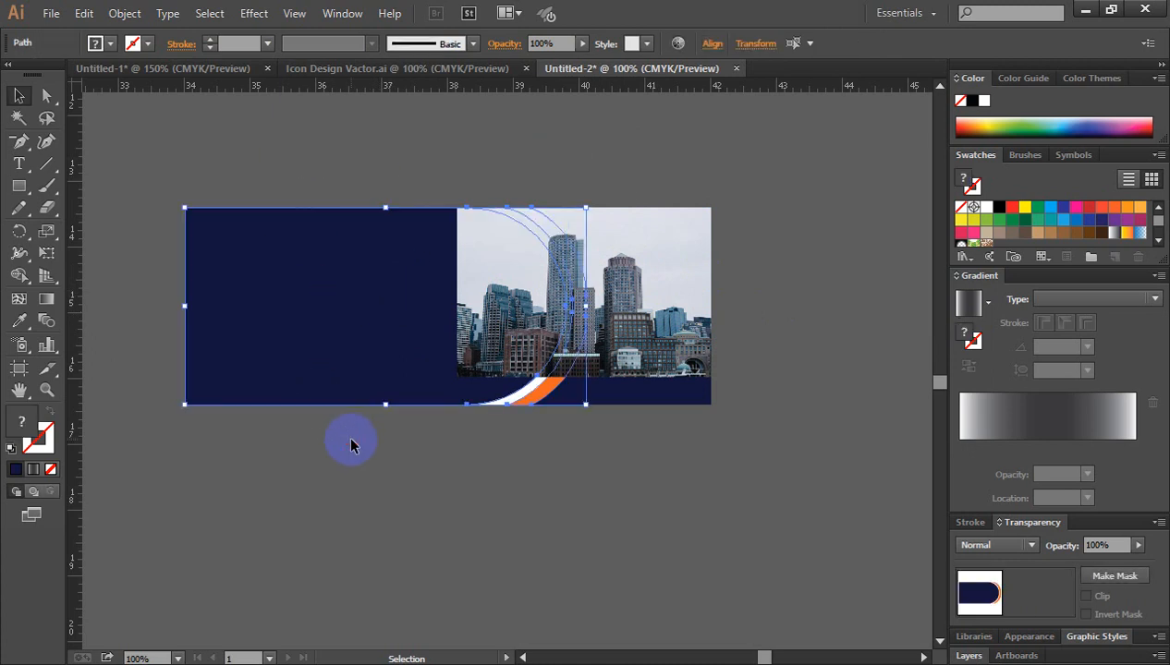
pyautogui.rightClick(336, 264)
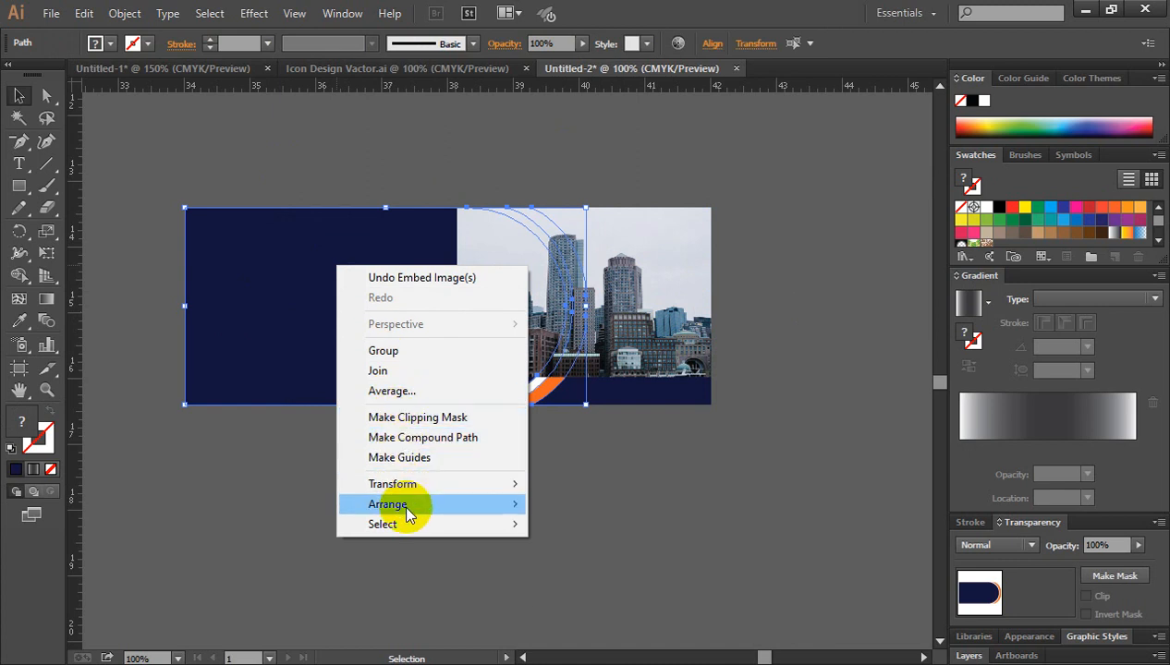
pyautogui.click(545, 506)
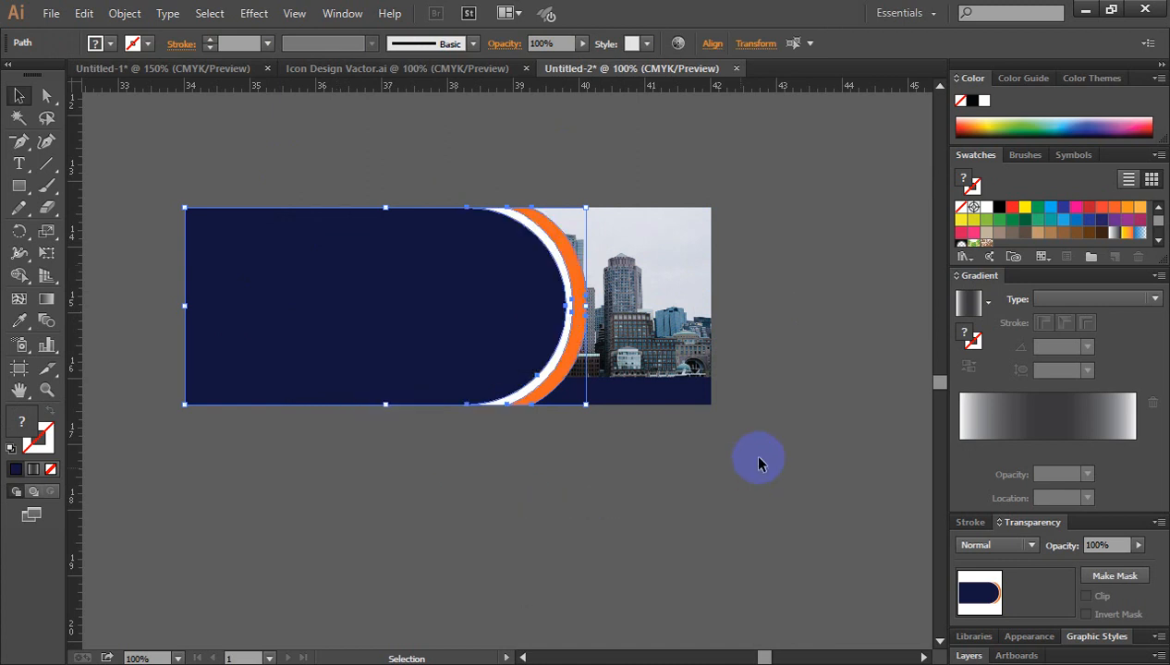
pyautogui.click(758, 462)
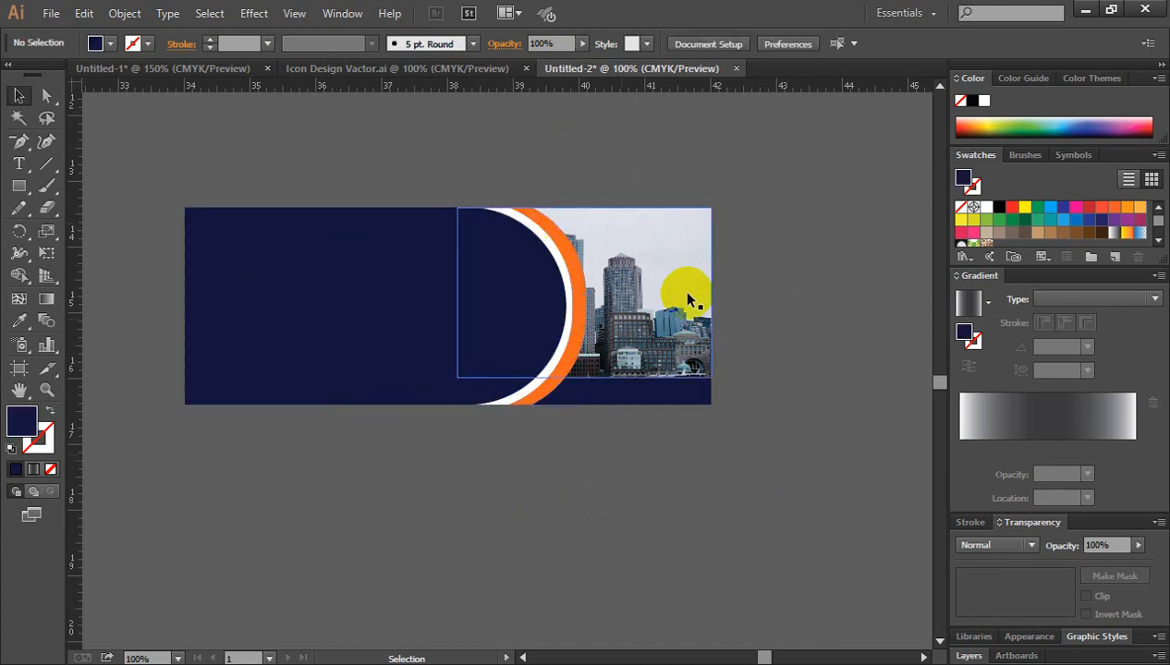
# Try to shift the skyline photo slightly outward past the banner's edge
pyautogui.press('z')
pyautogui.click(632, 351)
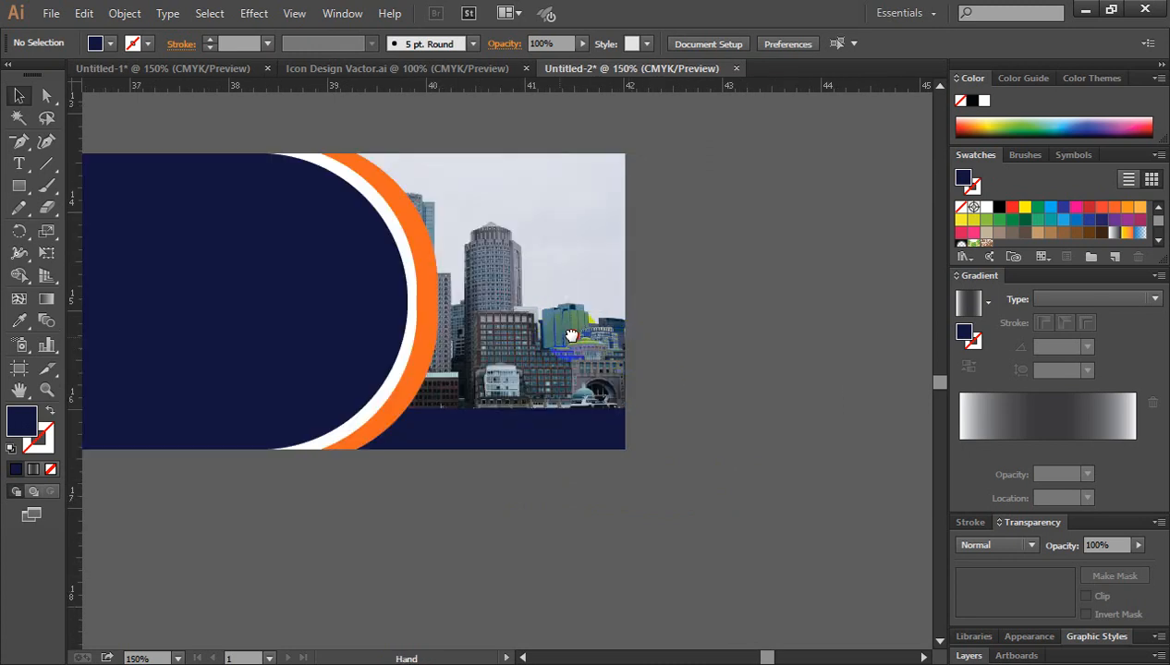
pyautogui.moveTo(571, 336); pyautogui.dragTo(728, 339)
pyautogui.moveTo(645, 275); pyautogui.dragTo(662, 275)
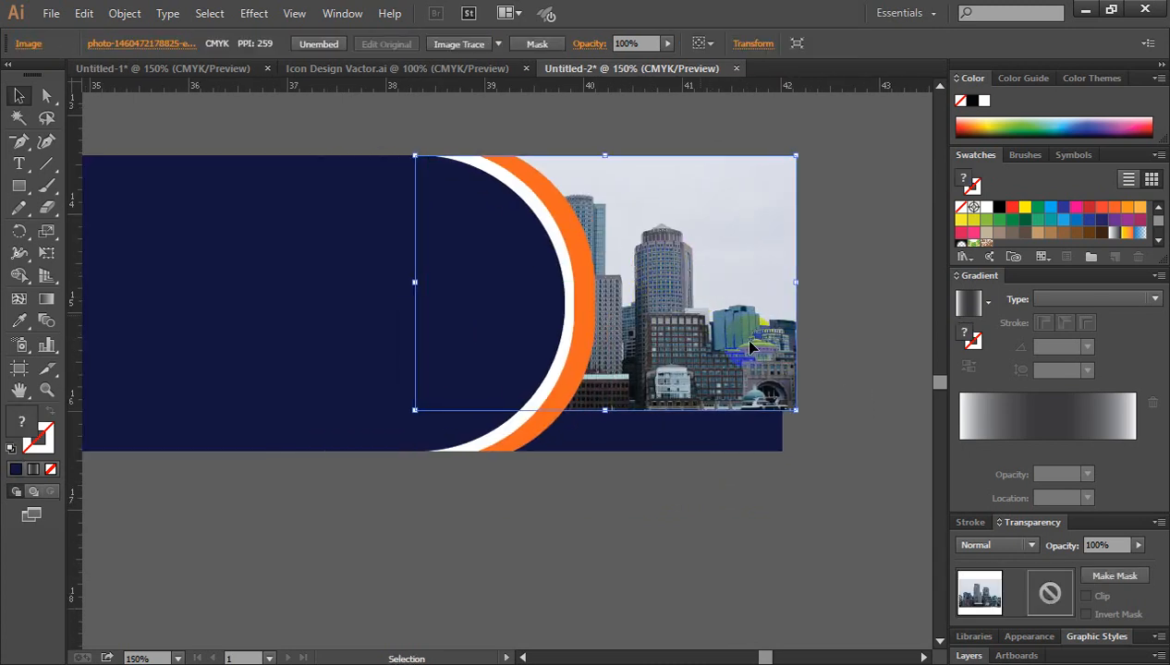
pyautogui.hotkey('ctrl', 'z')
pyautogui.click(854, 384)
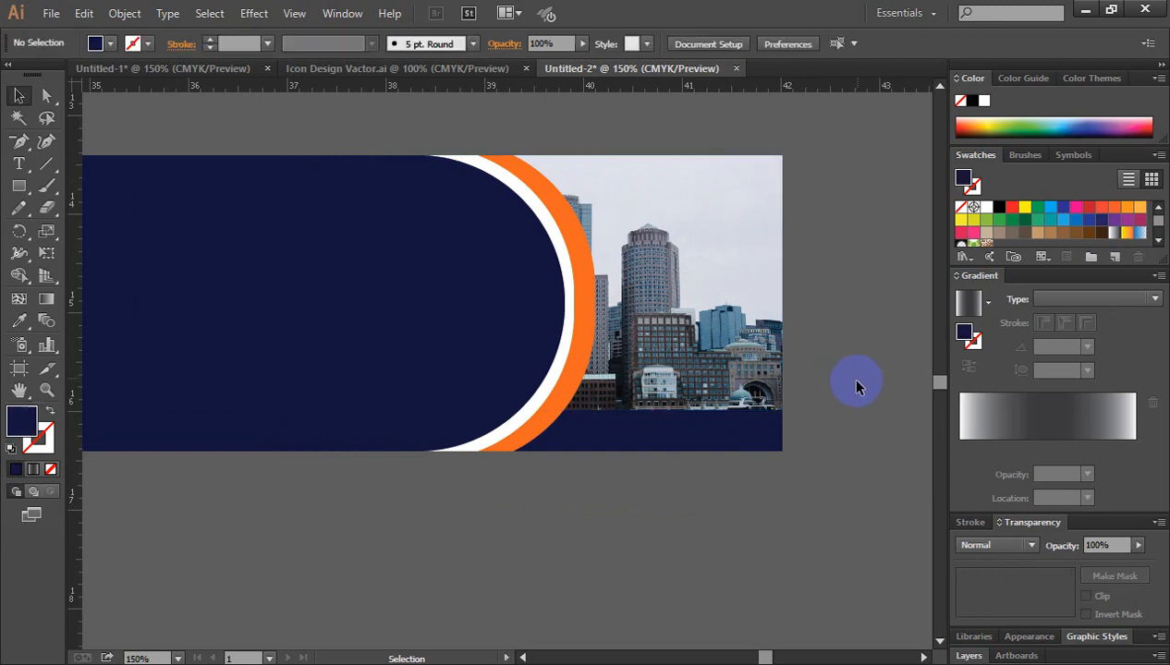
pyautogui.hotkey('ctrl', '-')
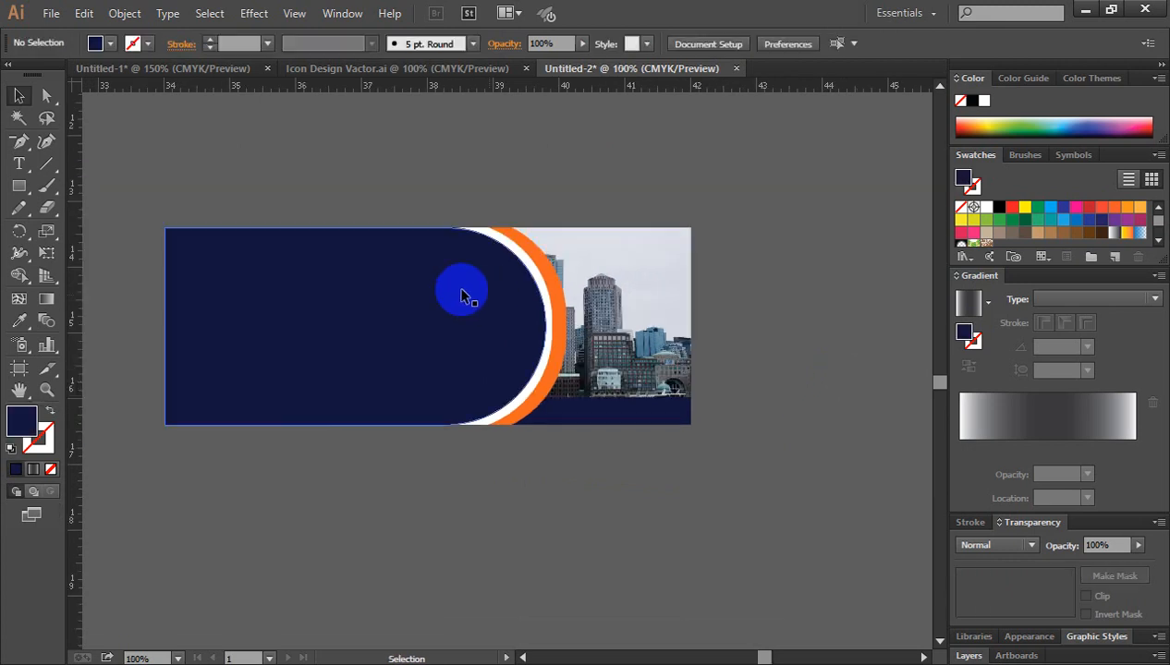
# Try to extend the straight ends of the rounded shapes outward, away from the skyline photo
pyautogui.click(684, 239)
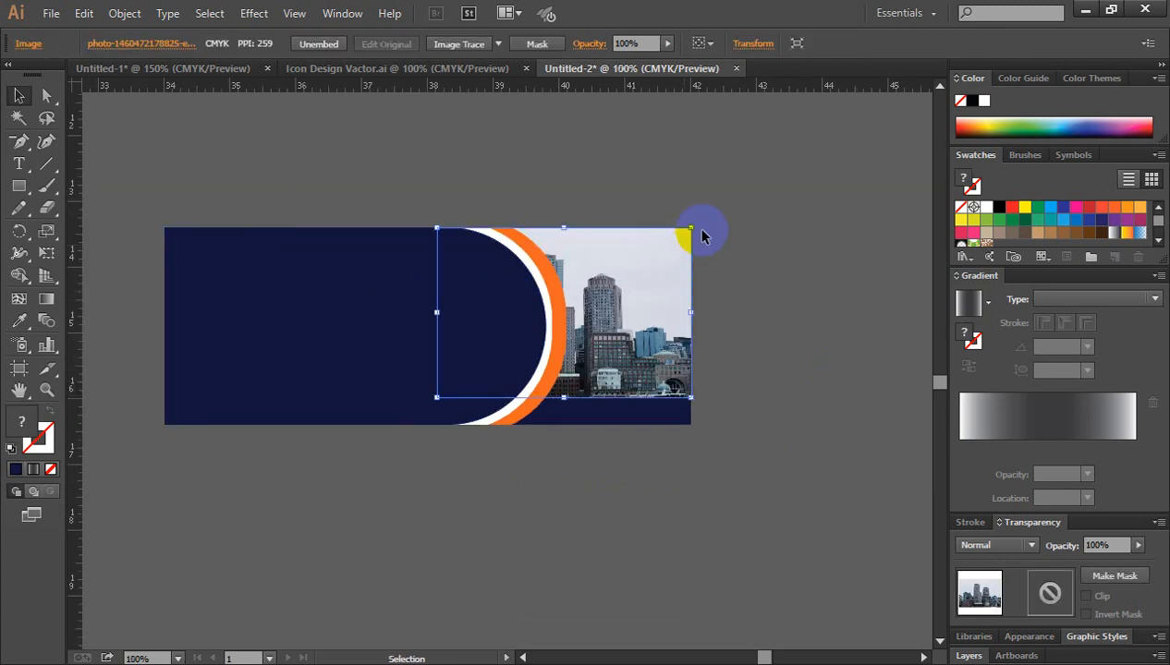
pyautogui.click(790, 244)
pyautogui.moveTo(190, 178); pyautogui.dragTo(323, 487)
pyautogui.moveTo(382, 374); pyautogui.dragTo(361, 371)
pyautogui.click(649, 472)
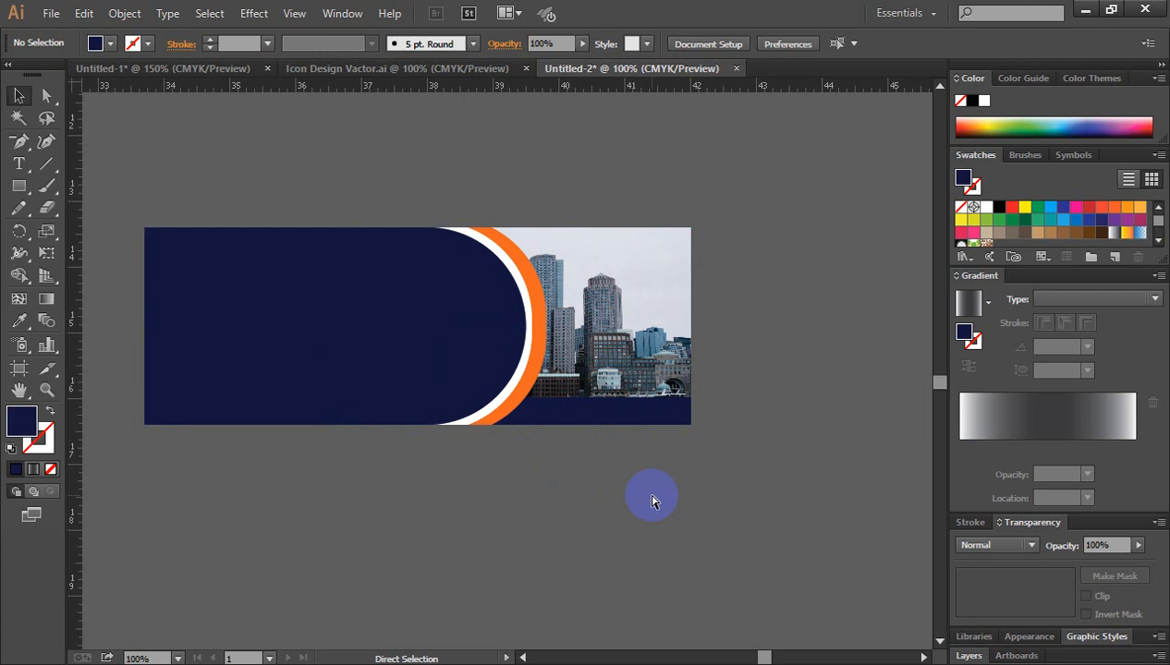
pyautogui.hotkey('ctrl', 'z')
pyautogui.click(773, 415)
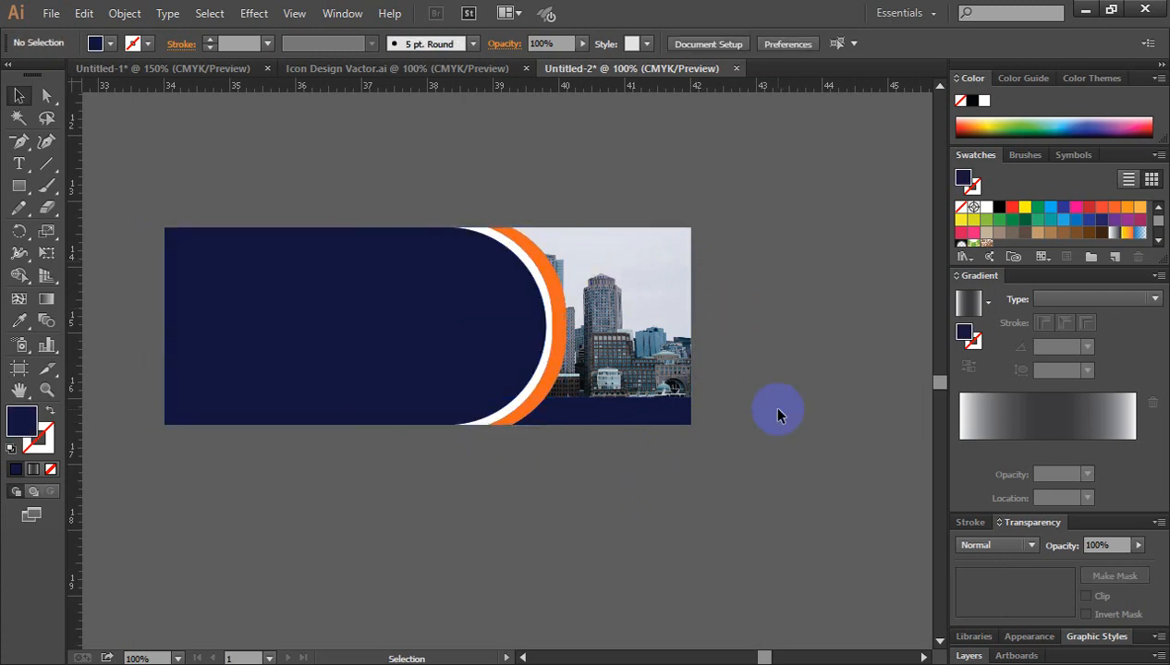
# Draw a navy rectangle about 0.7 in wide in the skyline photo's upper outer corner, flush with the banner's edges
pyautogui.hotkey('ctrl', '-')
pyautogui.click(525, 370)
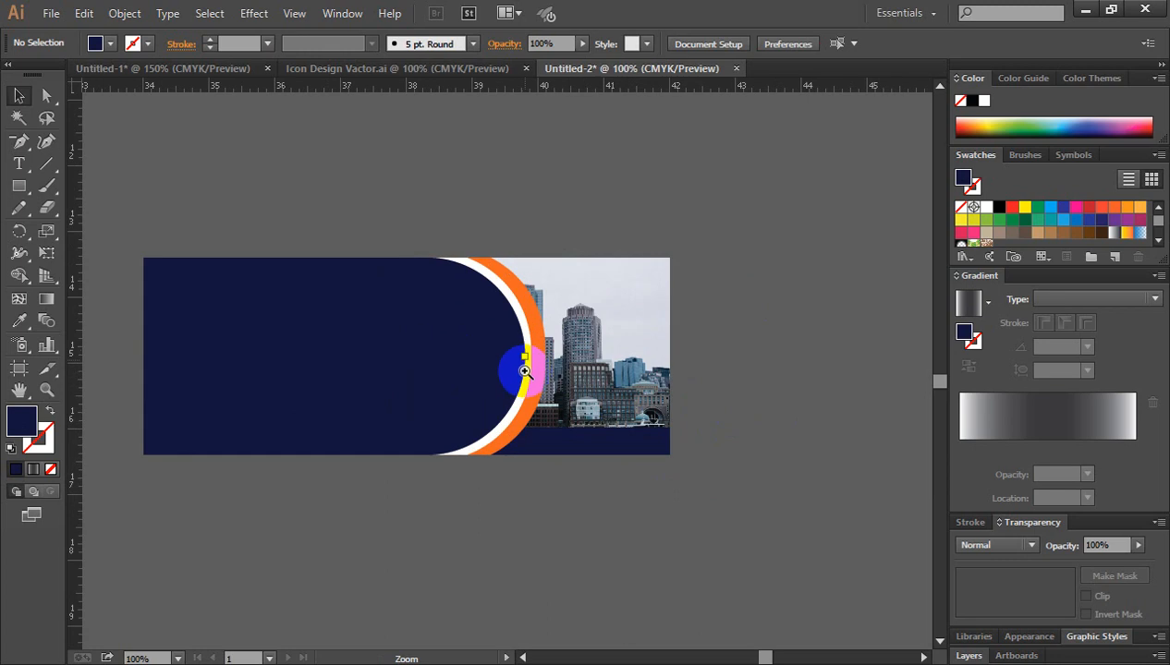
pyautogui.click(525, 370)
pyautogui.click(604, 310)
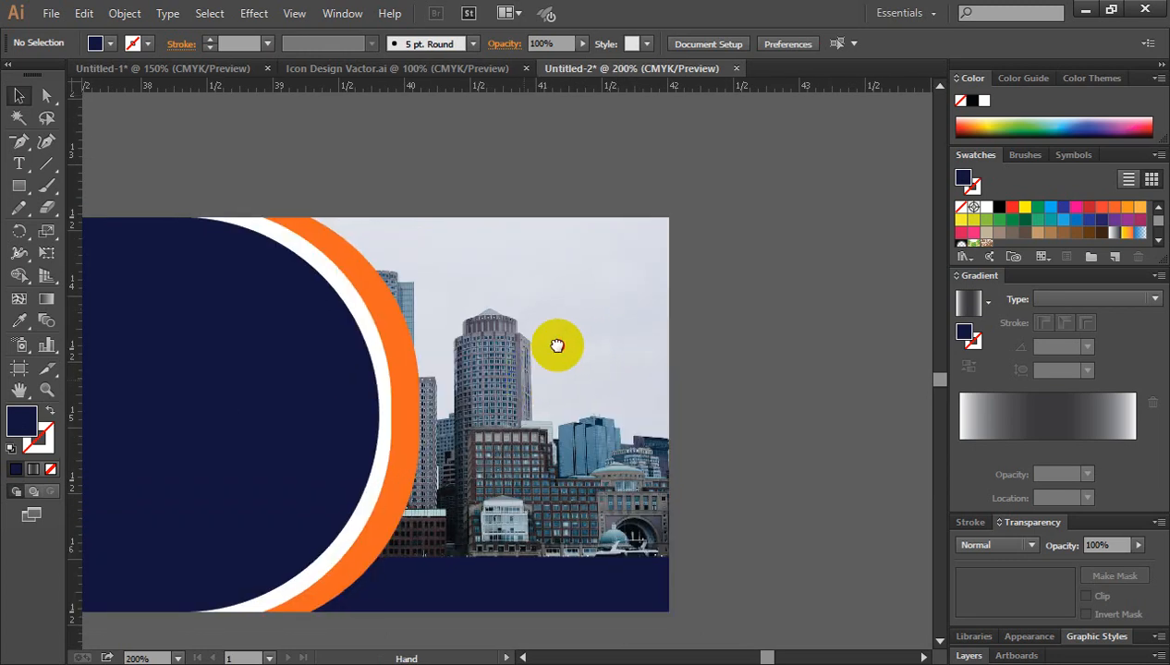
pyautogui.moveTo(557, 345); pyautogui.dragTo(648, 271)
pyautogui.click(20, 186)
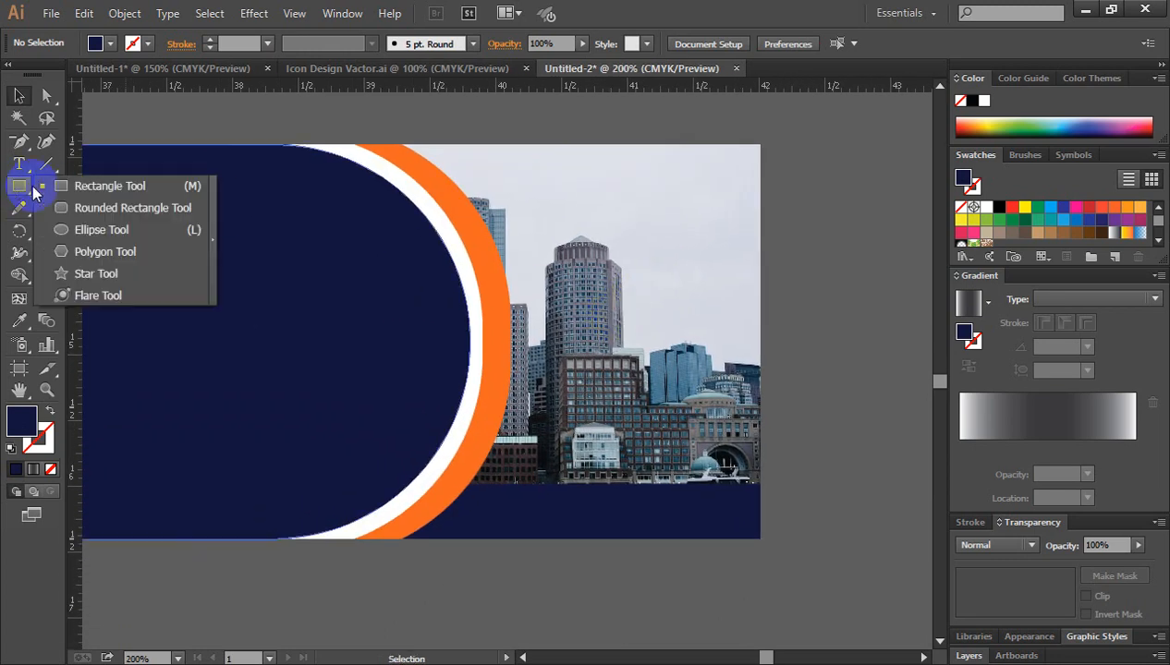
pyautogui.moveTo(34, 191)
pyautogui.mouseDown()
pyautogui.moveTo(78, 192)
pyautogui.moveTo(56, 192)
pyautogui.mouseUp()
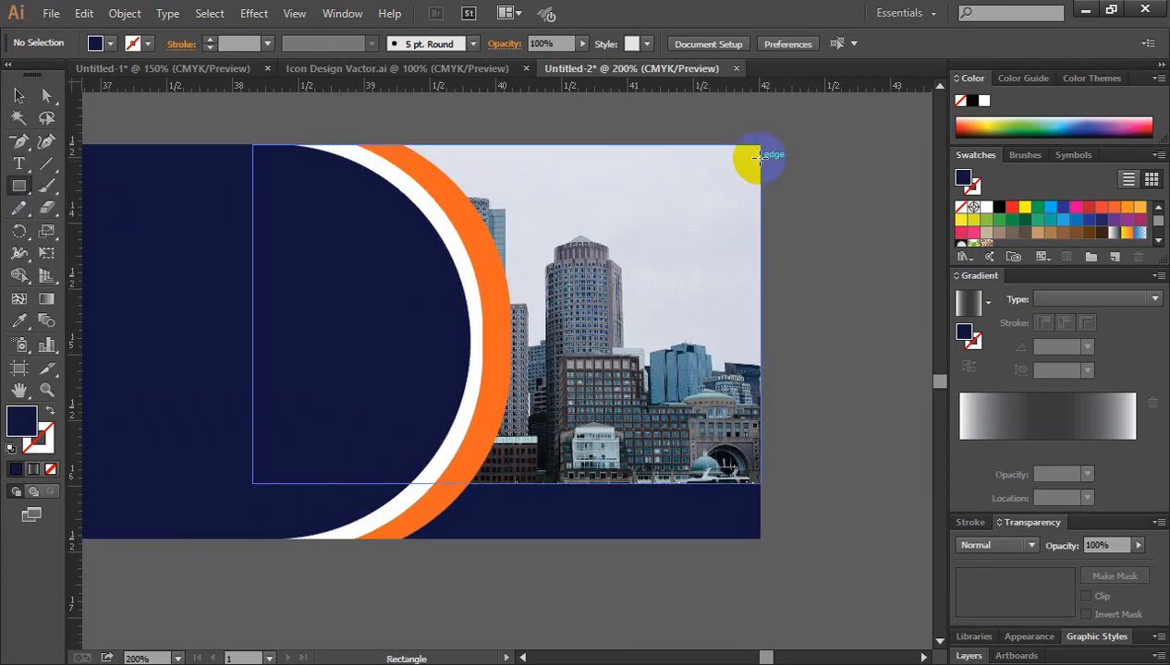
pyautogui.moveTo(757, 163); pyautogui.dragTo(663, 243)
# Round both lower corners of the small navy rectangle to 0.37 in so its lower end becomes a semicircle, and deselect it
pyautogui.click(20, 96)
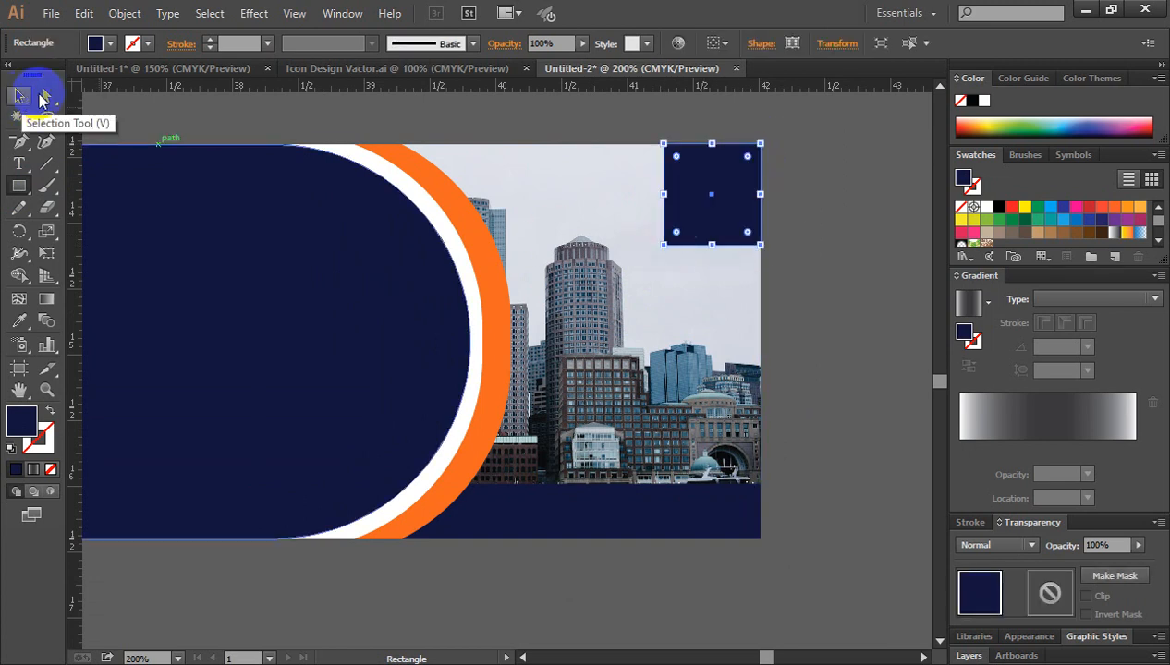
pyautogui.click(46, 97)
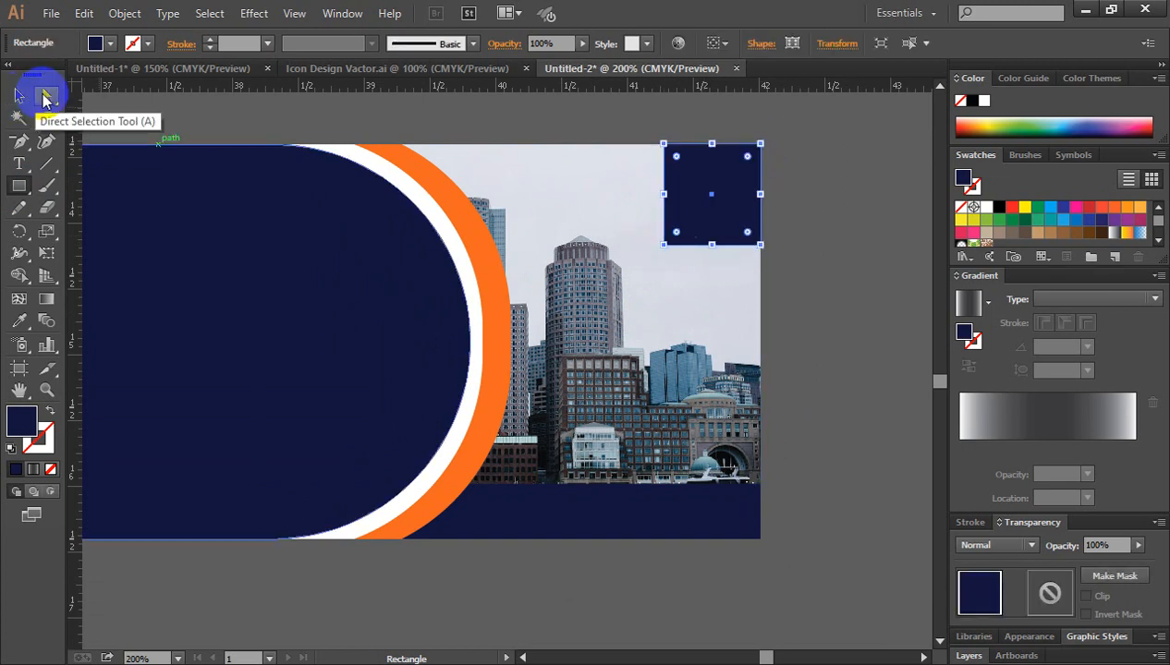
pyautogui.click(662, 249)
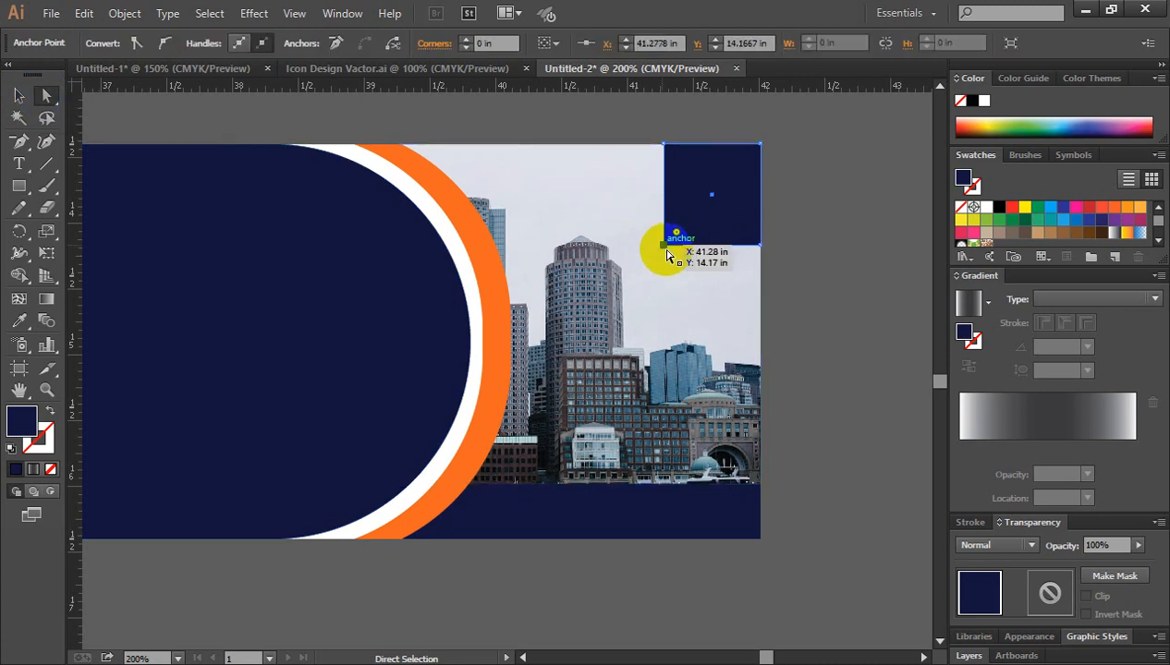
pyautogui.keyDown('shift'); pyautogui.click(761, 246); pyautogui.keyUp('shift')
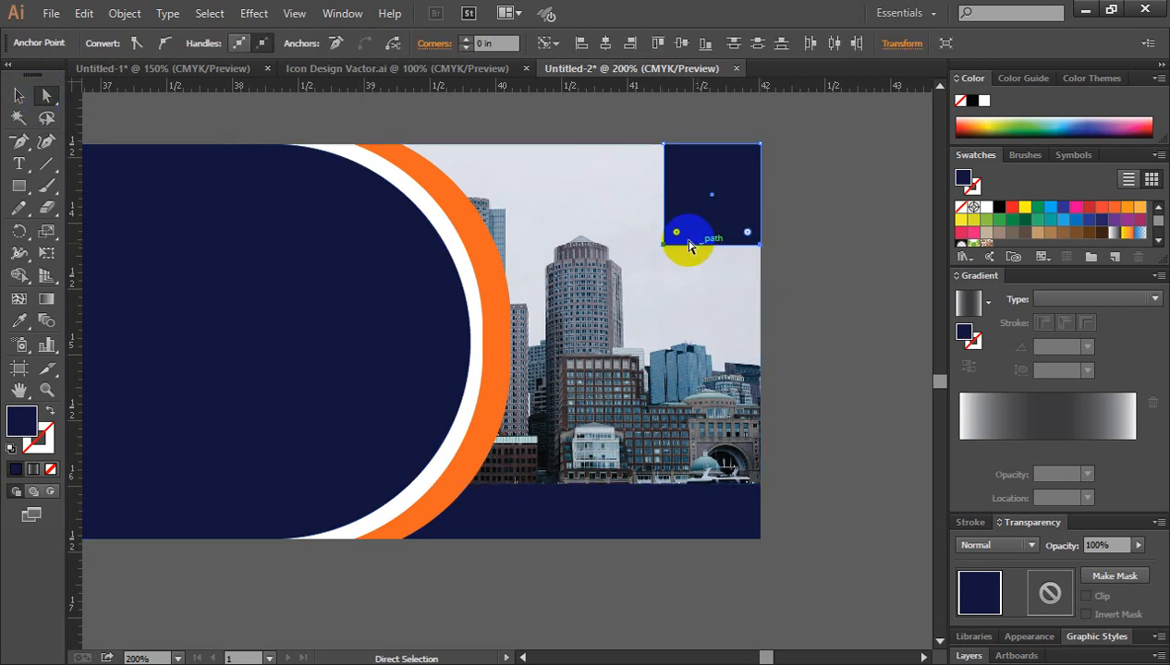
pyautogui.moveTo(677, 232); pyautogui.dragTo(673, 97)
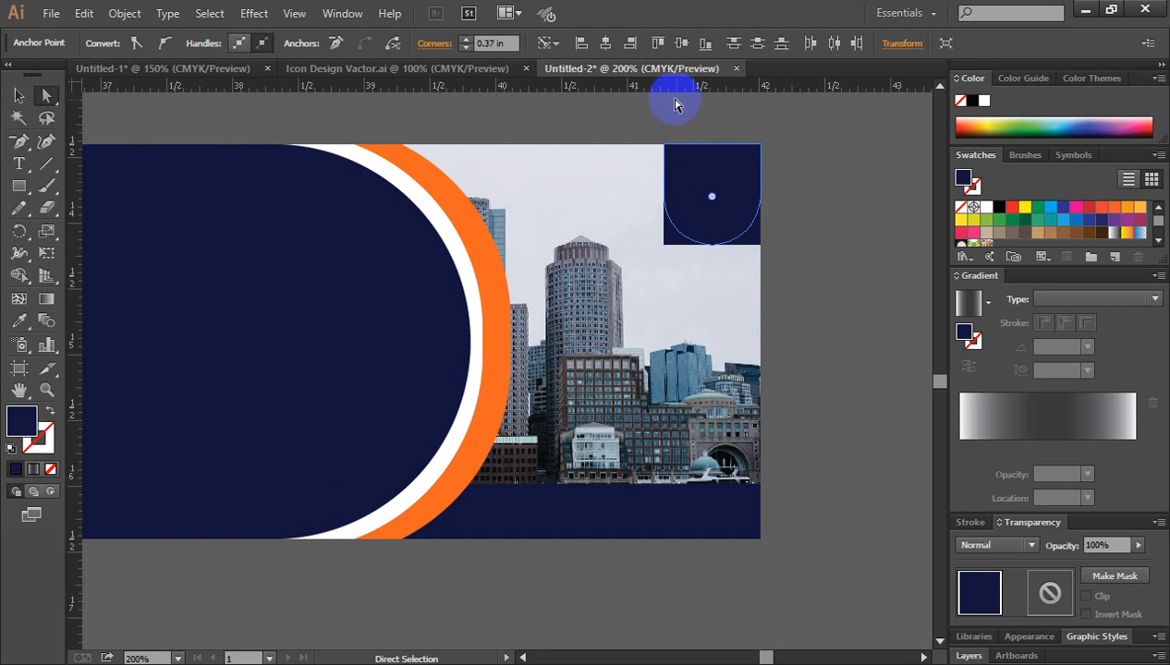
pyautogui.click(18, 95)
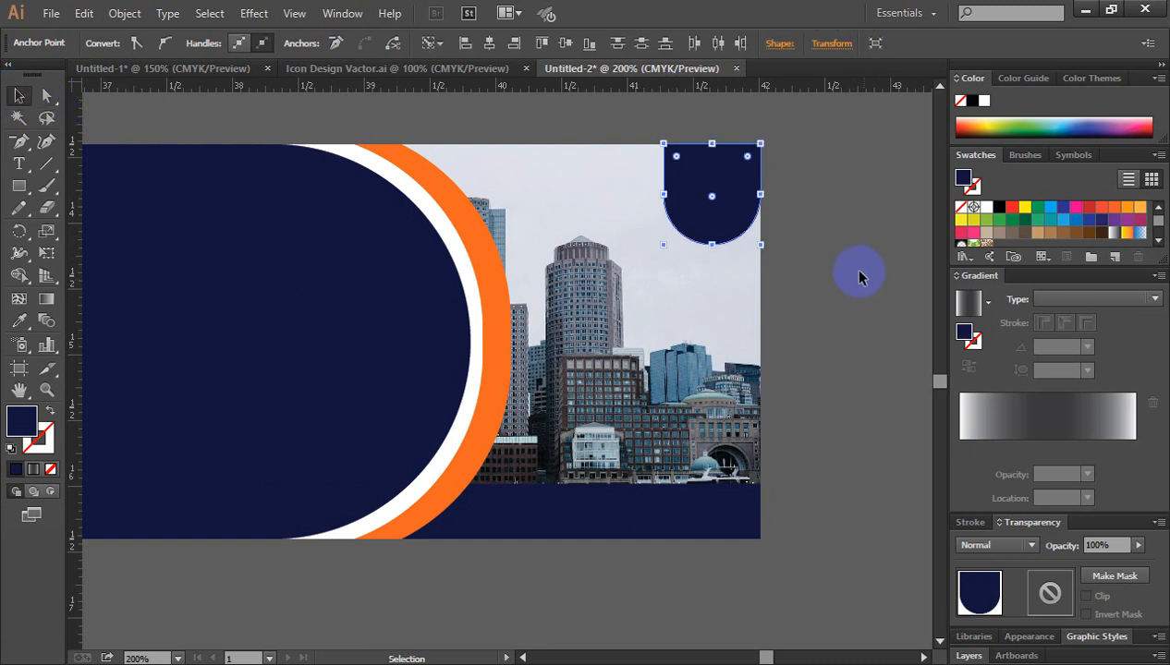
pyautogui.click(852, 270)
# Draw a circle from the center of the small navy tab shape and fill it with white
pyautogui.moveTo(22, 187); pyautogui.dragTo(96, 231)
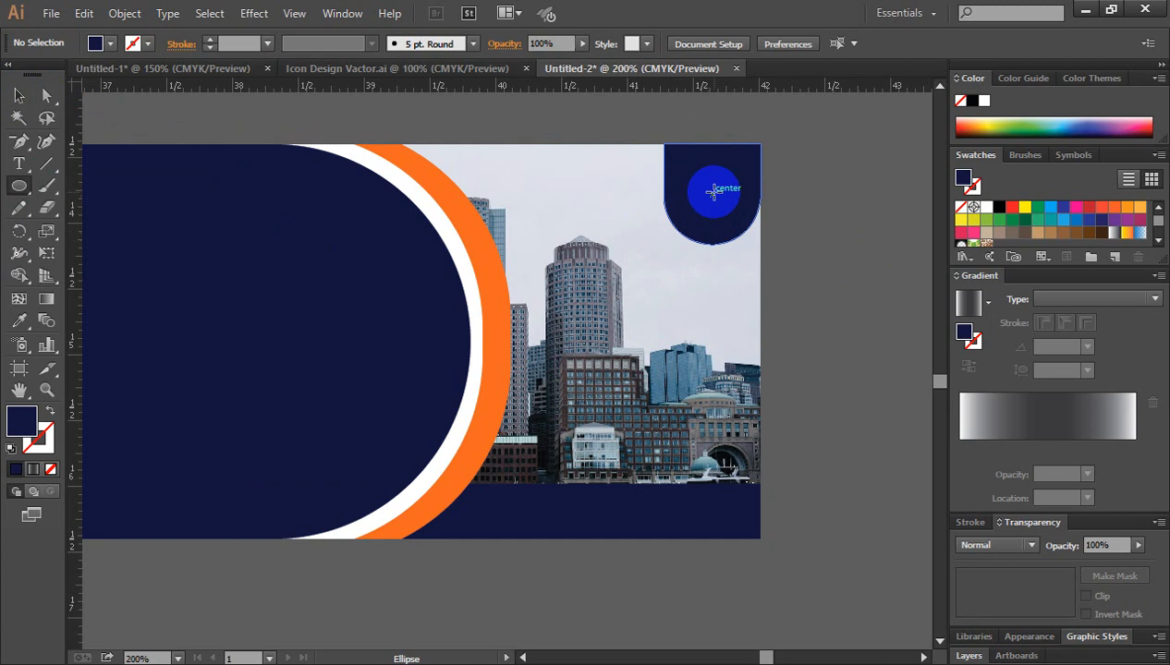
pyautogui.moveTo(713, 192); pyautogui.dragTo(726, 229)
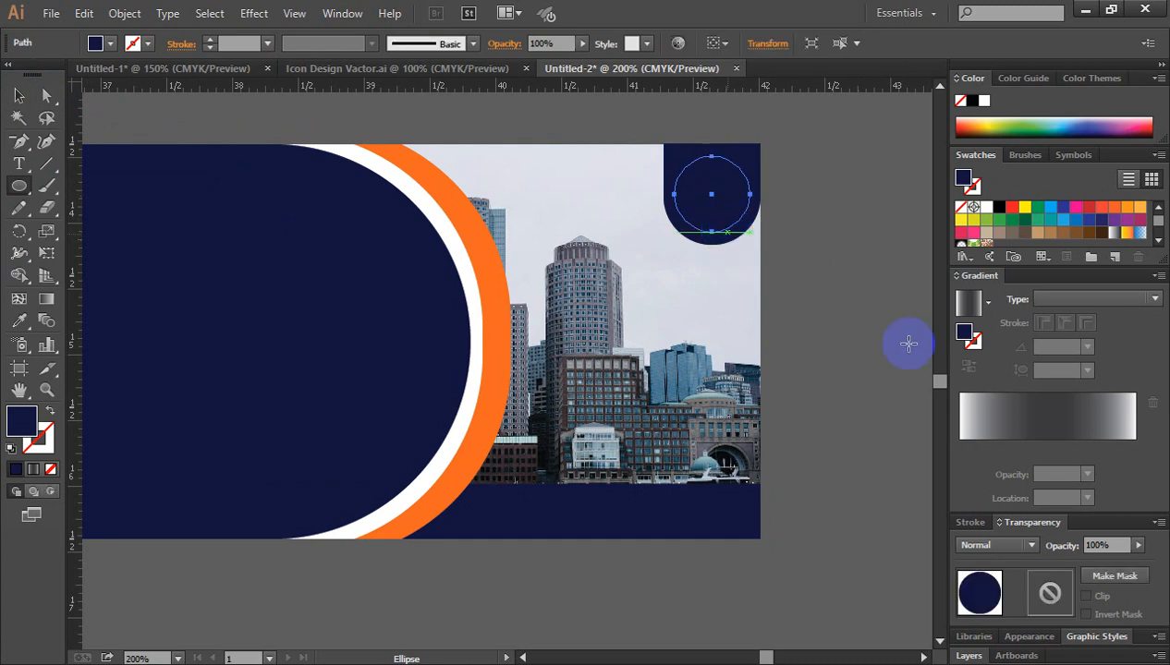
pyautogui.click(18, 95)
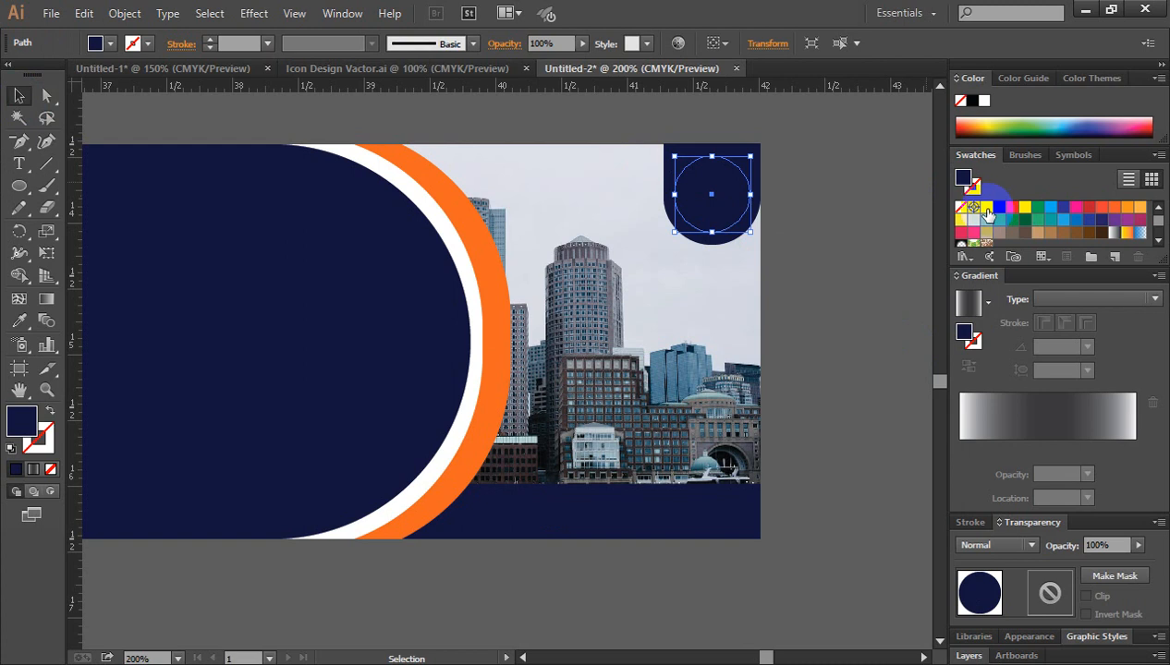
pyautogui.click(987, 209)
# Shrink the white circle about its center, nudge it down slightly inside the navy tab, and deselect it
pyautogui.moveTo(711, 194); pyautogui.dragTo(742, 225)
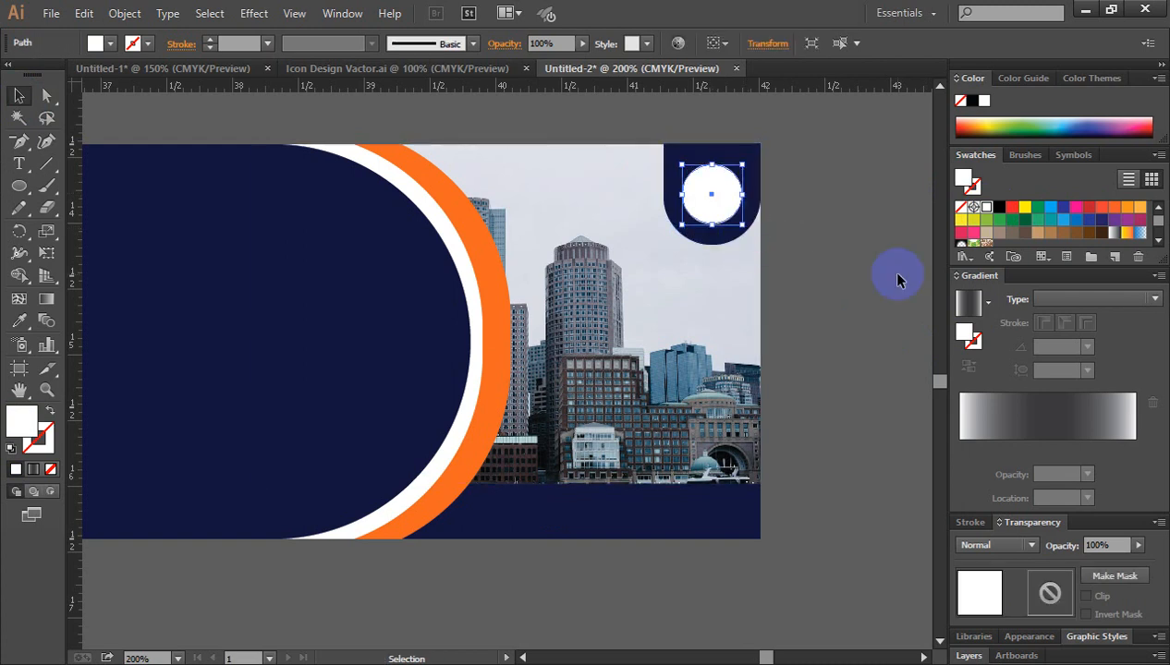
pyautogui.press('Down')
pyautogui.press('Down')
pyautogui.press('Down')
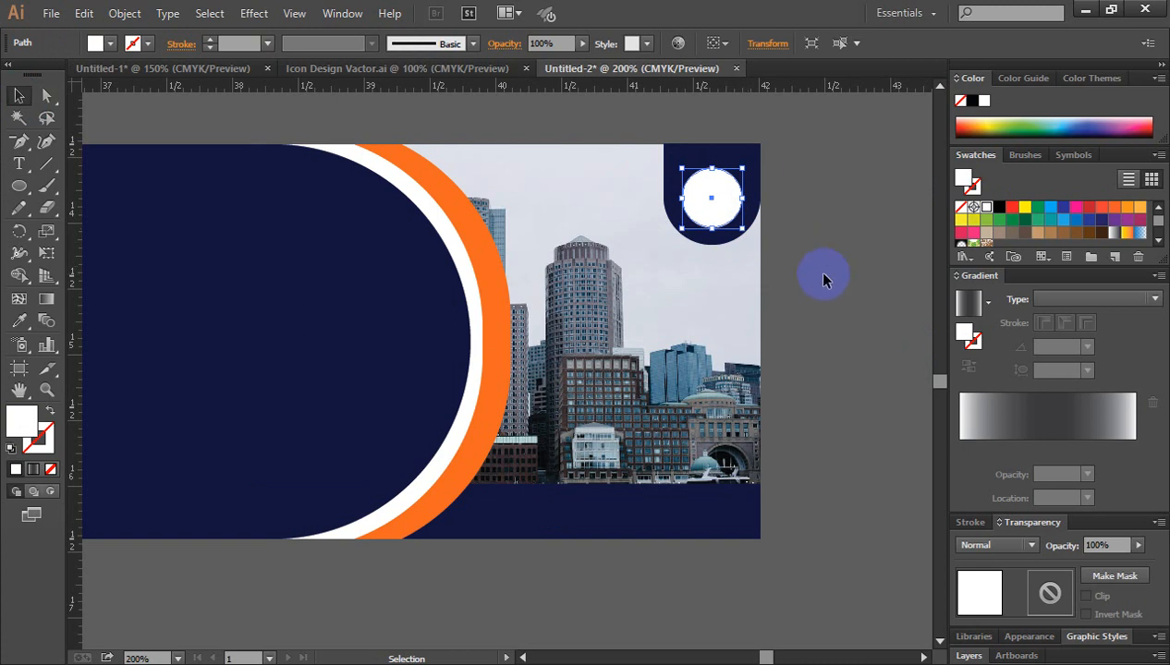
pyautogui.click(823, 276)
pyautogui.hotkey('ctrl', '-')
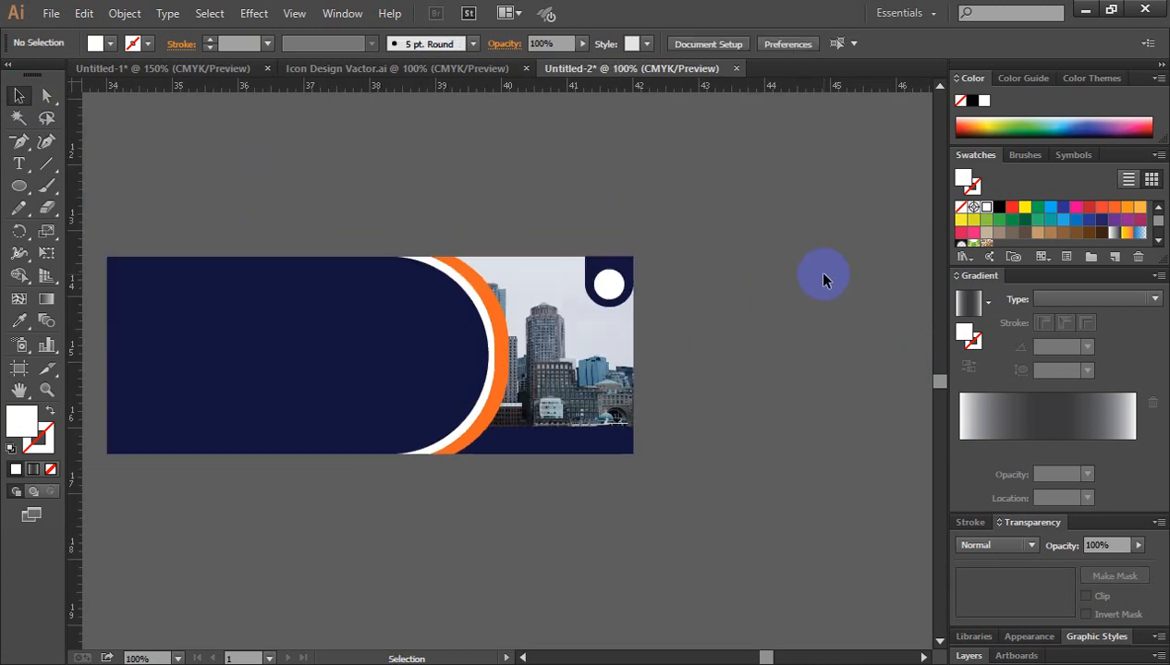
# Start a text object in the empty area above the banner and set its font to Arial Bold
pyautogui.click(607, 283)
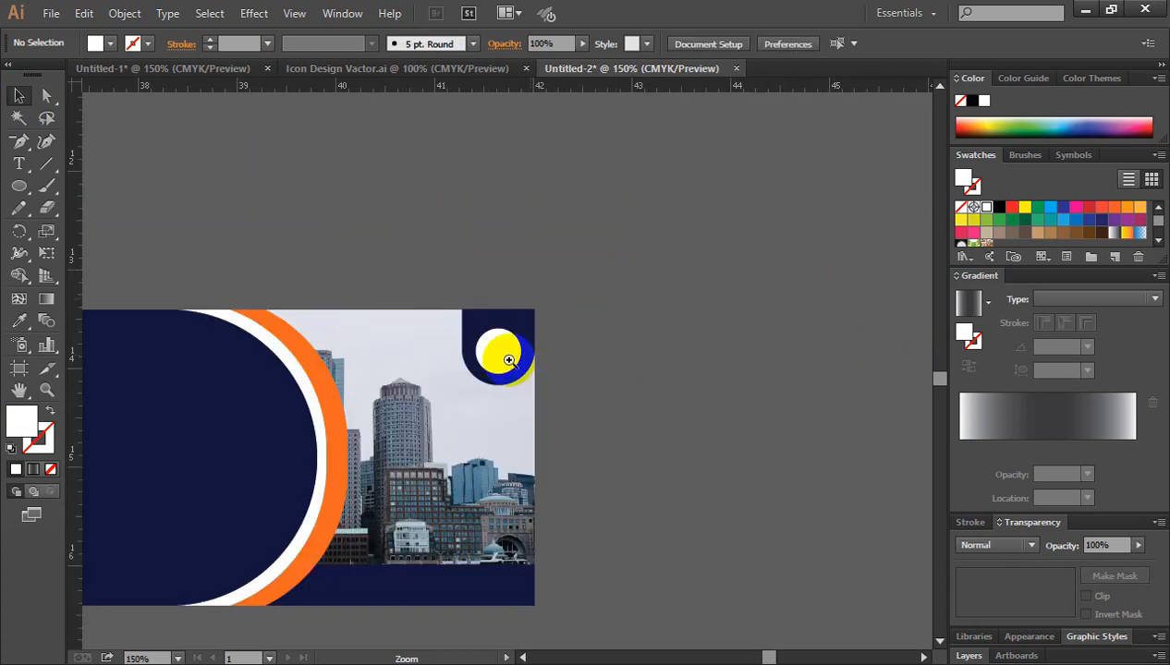
pyautogui.click(496, 352)
pyautogui.click(502, 357)
pyautogui.keyDown('ctrl'); pyautogui.click(466, 380); pyautogui.keyUp('ctrl')
pyautogui.moveTo(466, 381); pyautogui.dragTo(551, 419)
pyautogui.click(21, 164)
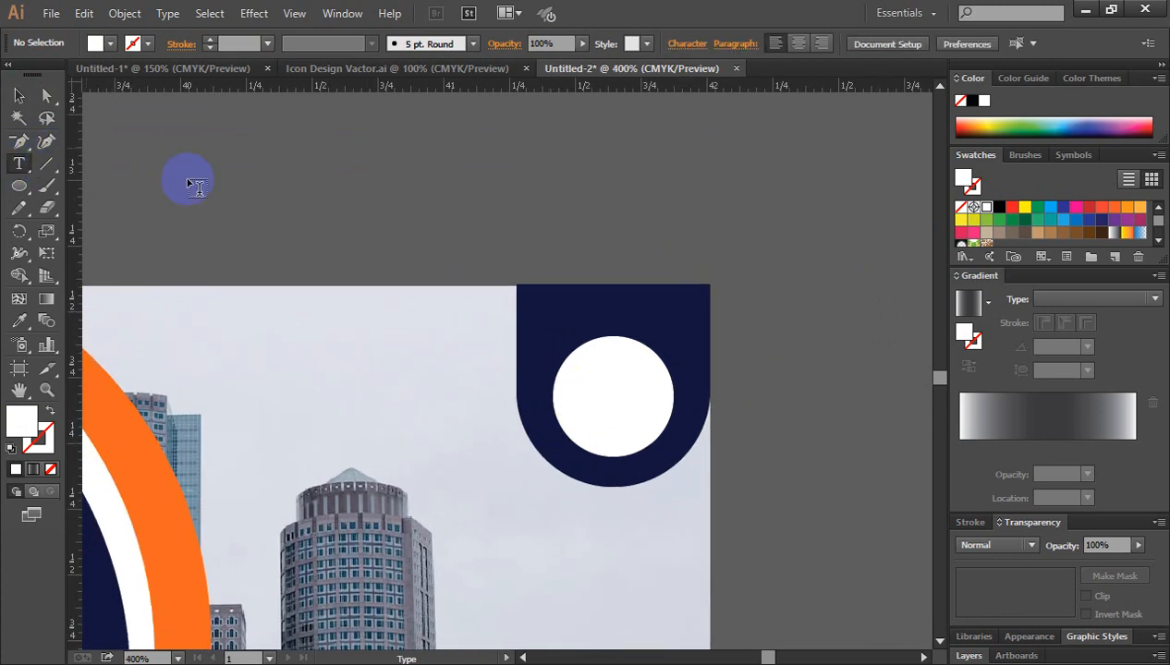
pyautogui.click(344, 202)
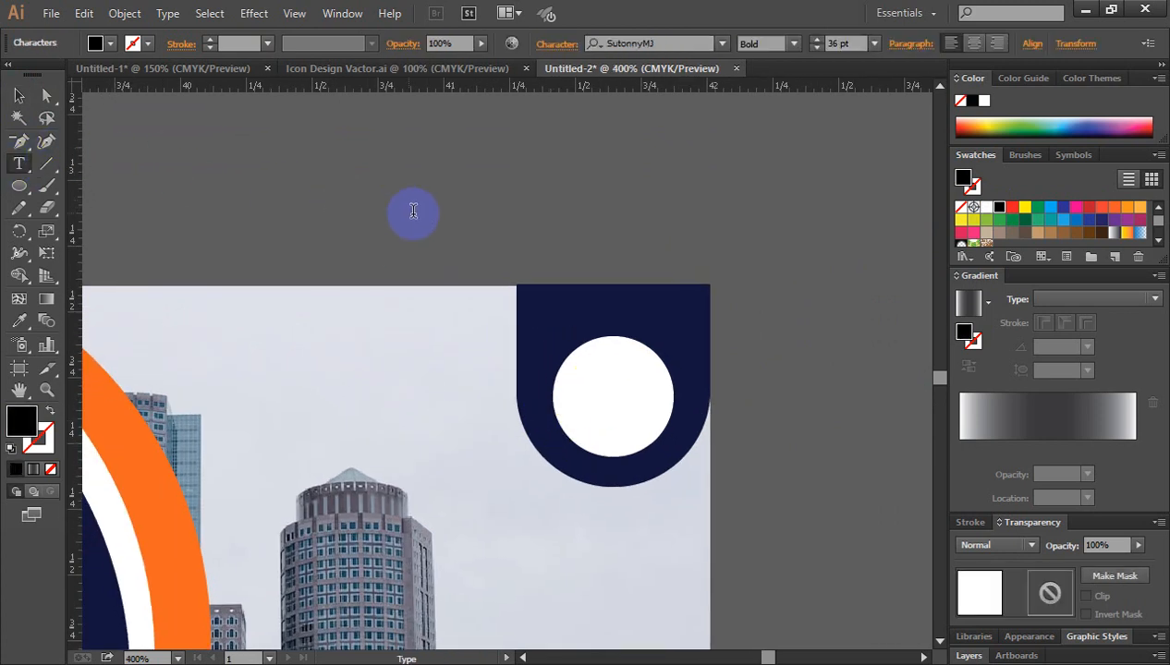
pyautogui.click(668, 43)
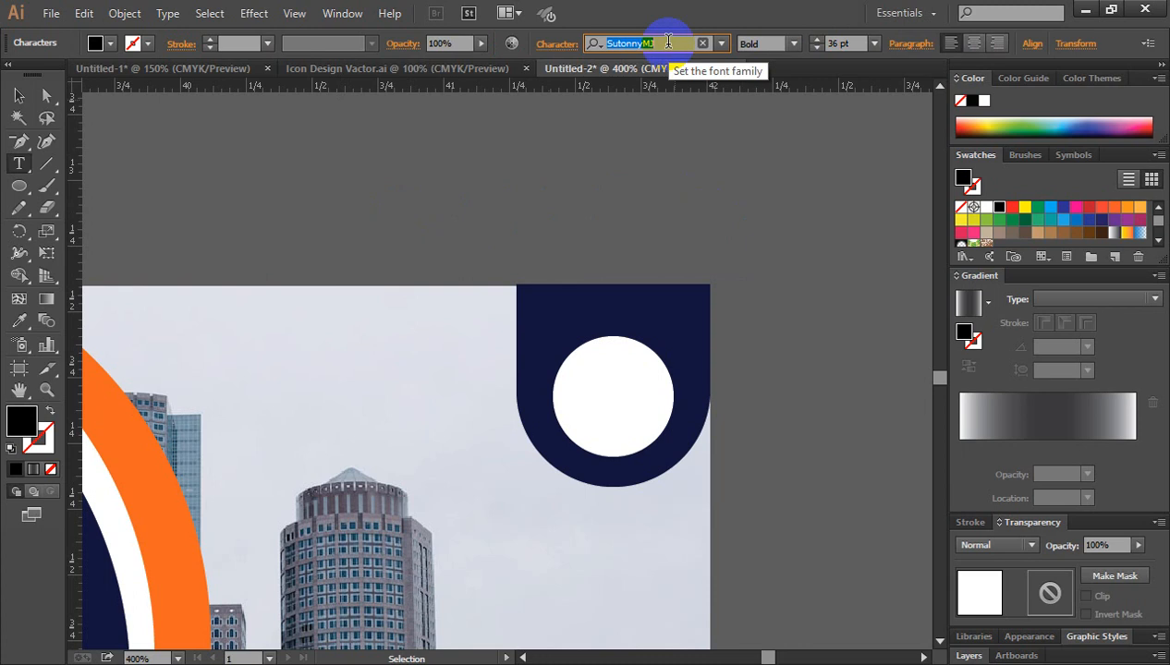
pyautogui.write('arial')
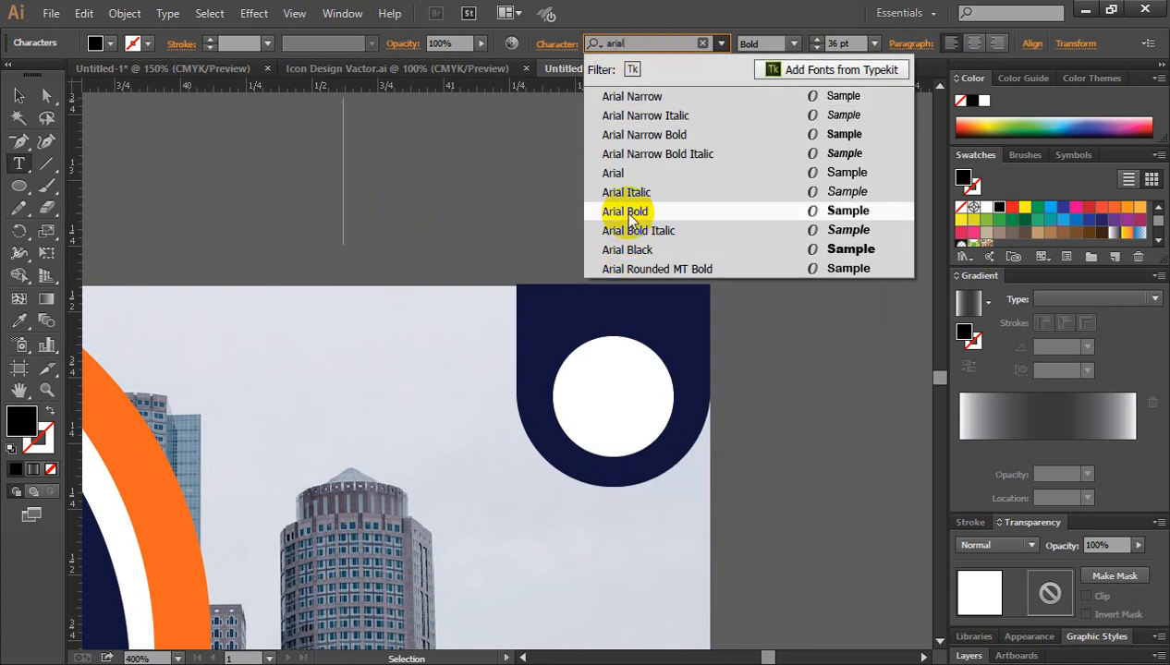
pyautogui.click(628, 212)
# Enter the text "Logo", correcting the mistyped letters
pyautogui.write('LO')
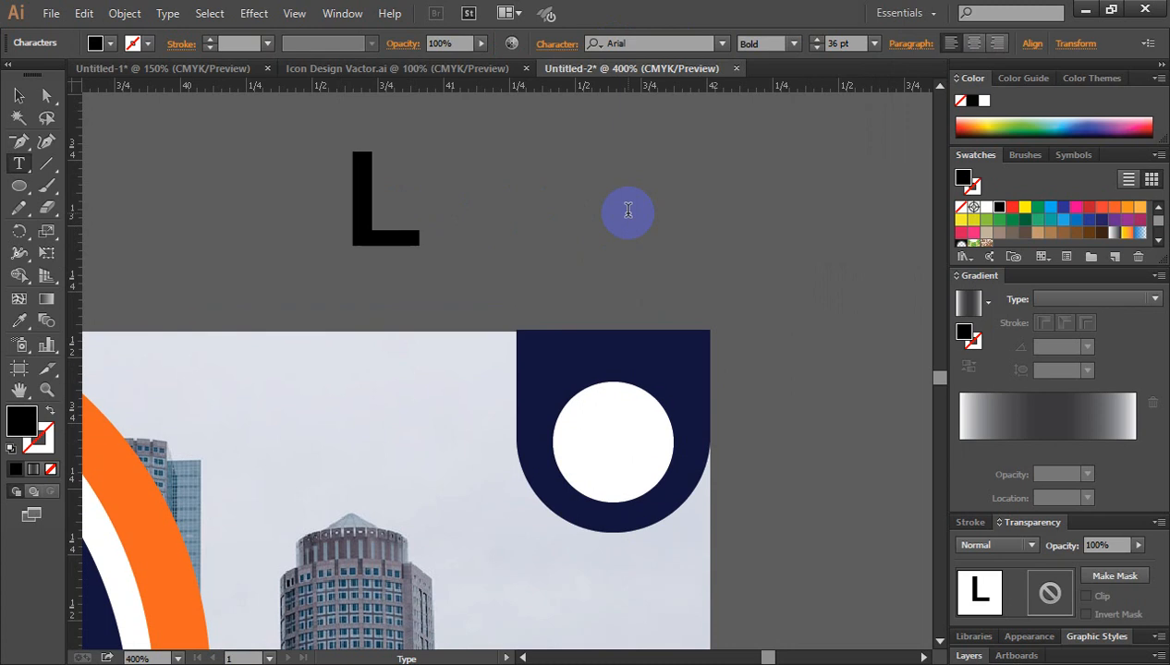
pyautogui.press('BackSpace')
pyautogui.press('BackSpace')
pyautogui.write('I')
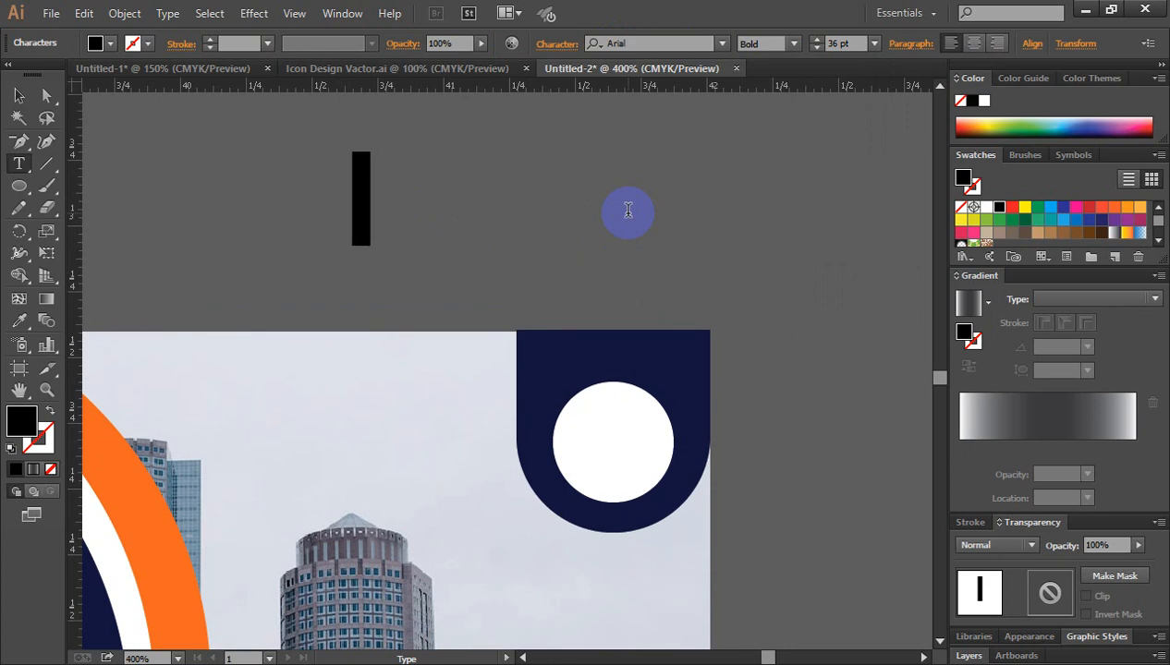
pyautogui.press('BackSpace')
pyautogui.write('IO')
pyautogui.press('BackSpace')
pyautogui.press('BackSpace')
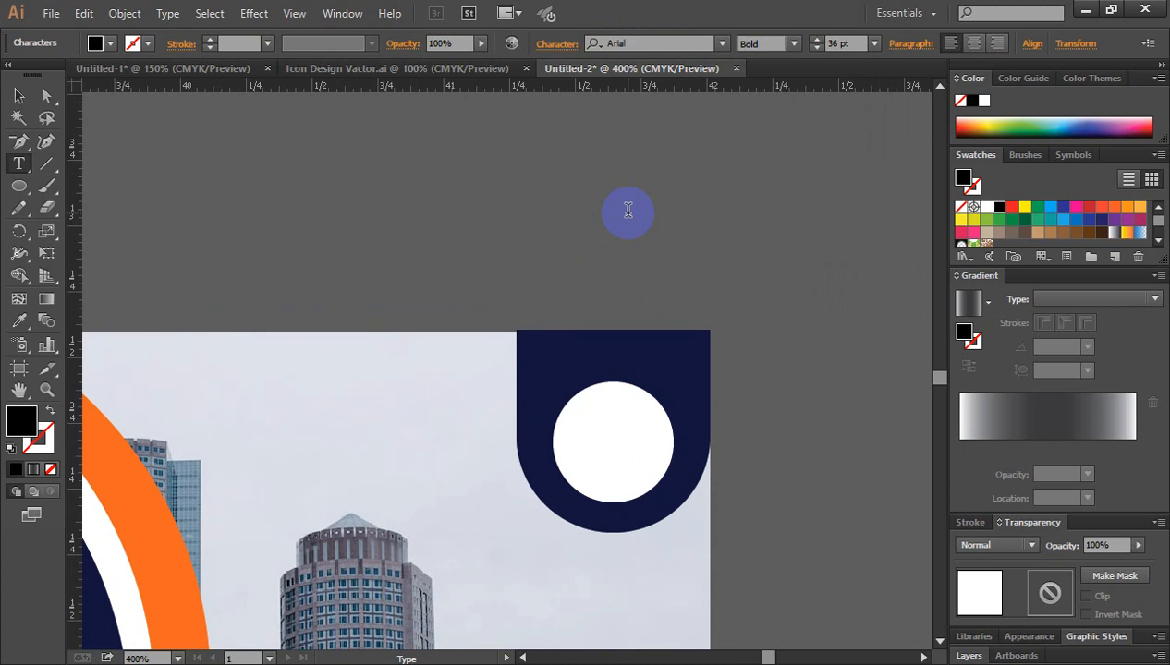
pyautogui.write('I')
pyautogui.press('BackSpace')
pyautogui.write('Logo')
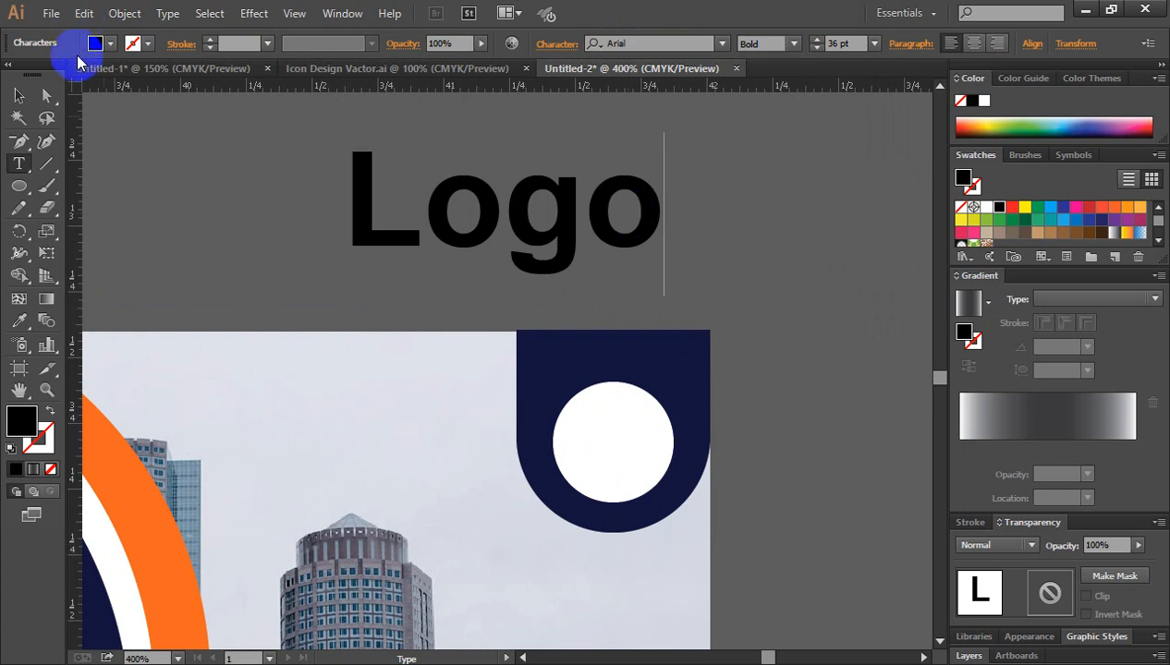
# Scale the Logo text down to about 10.46 pt, center it inside the white circle, and deselect it
pyautogui.click(19, 95)
pyautogui.click(673, 203)
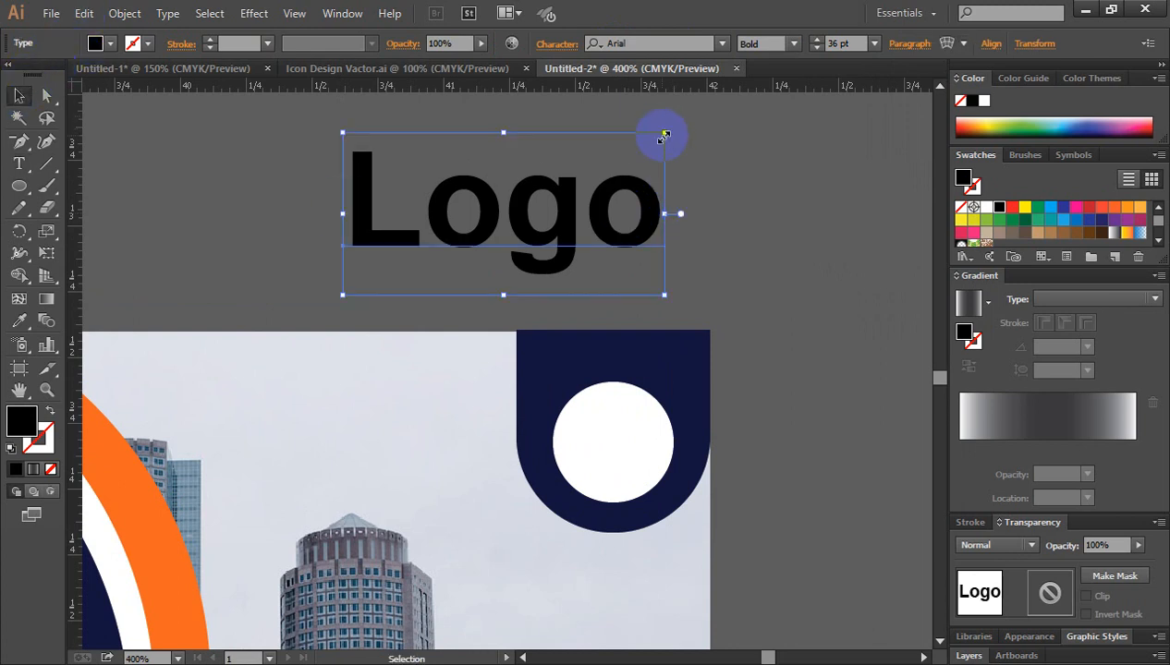
pyautogui.moveTo(664, 136); pyautogui.dragTo(657, 482)
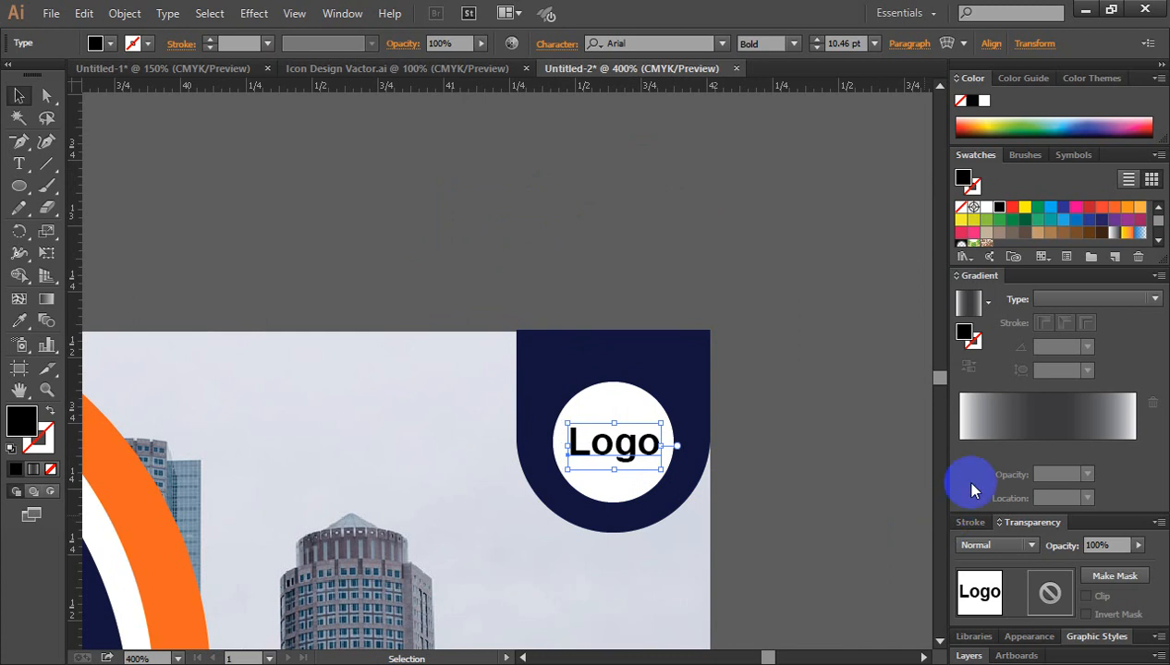
pyautogui.click(822, 341)
pyautogui.hotkey('ctrl', '-')
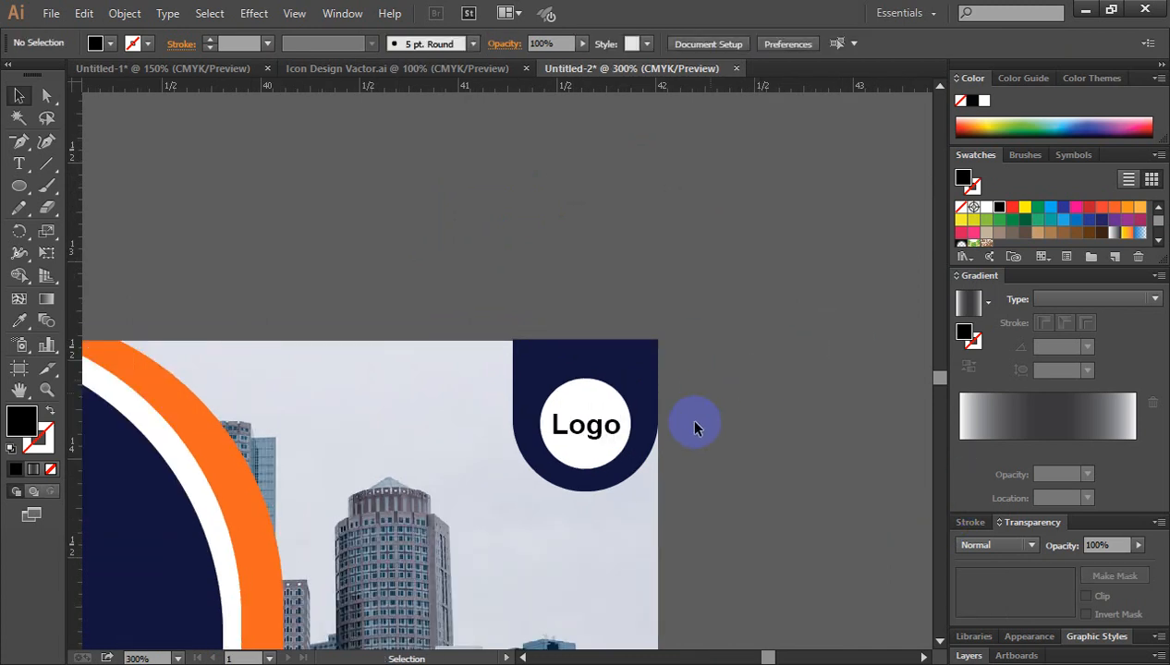
# Give the white logo circle a 1 pt orange-red outline from the swatches, trying a lighter orange first, and deselect it
pyautogui.moveTo(722, 459); pyautogui.dragTo(861, 253)
pyautogui.click(759, 204)
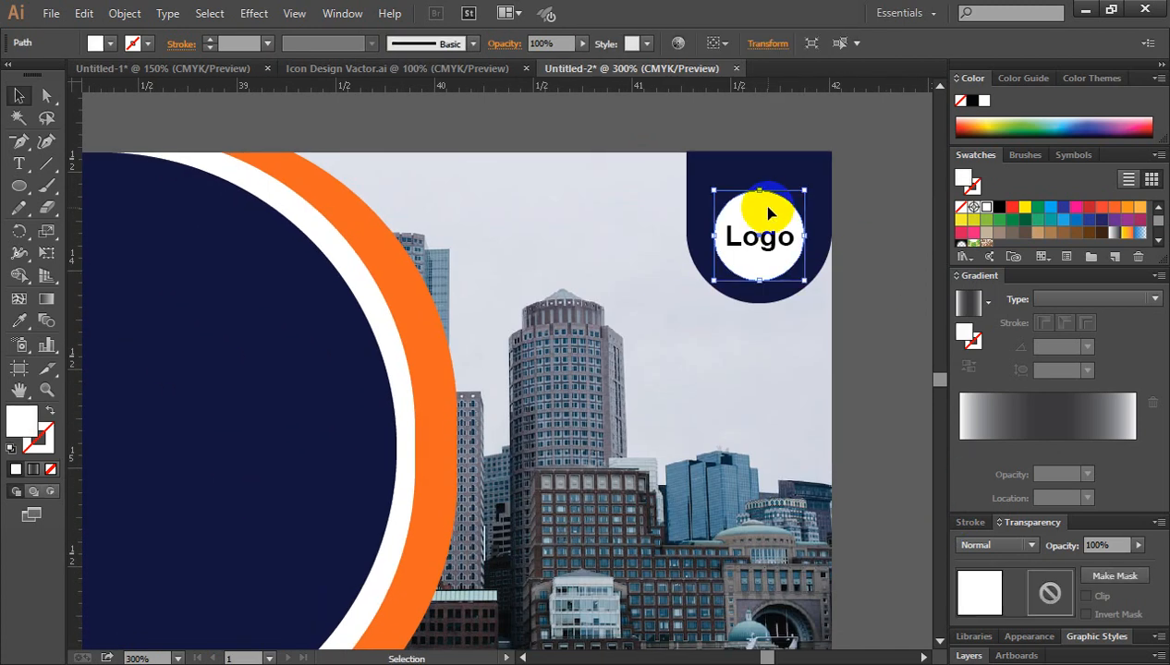
pyautogui.click(15, 421)
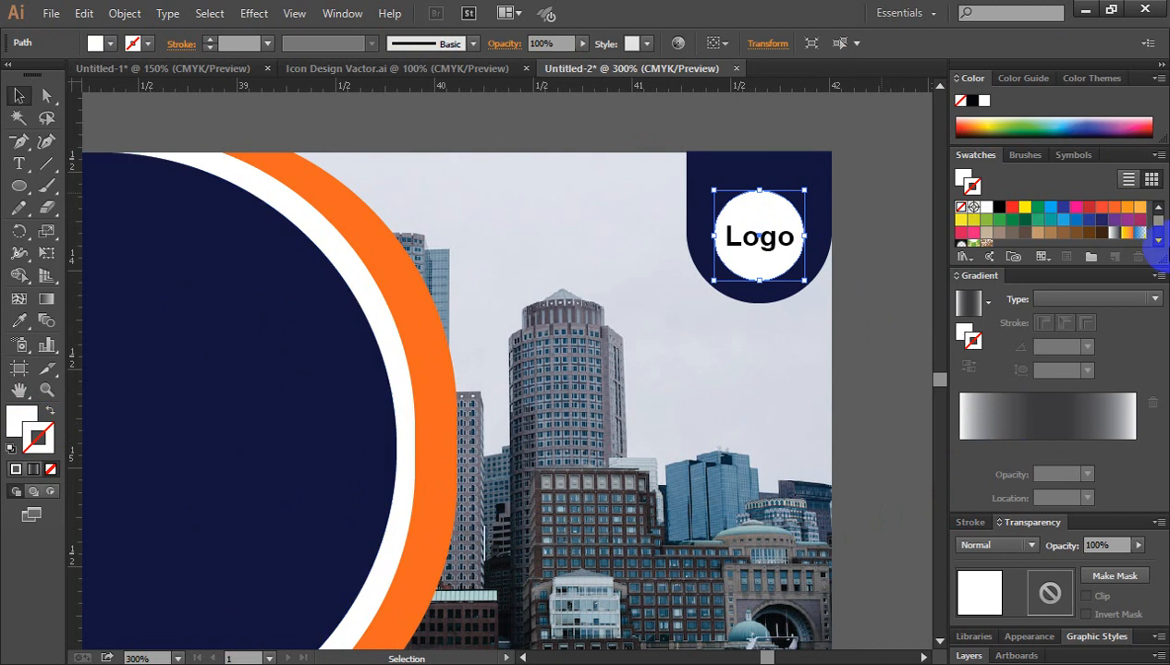
pyautogui.click(1129, 213)
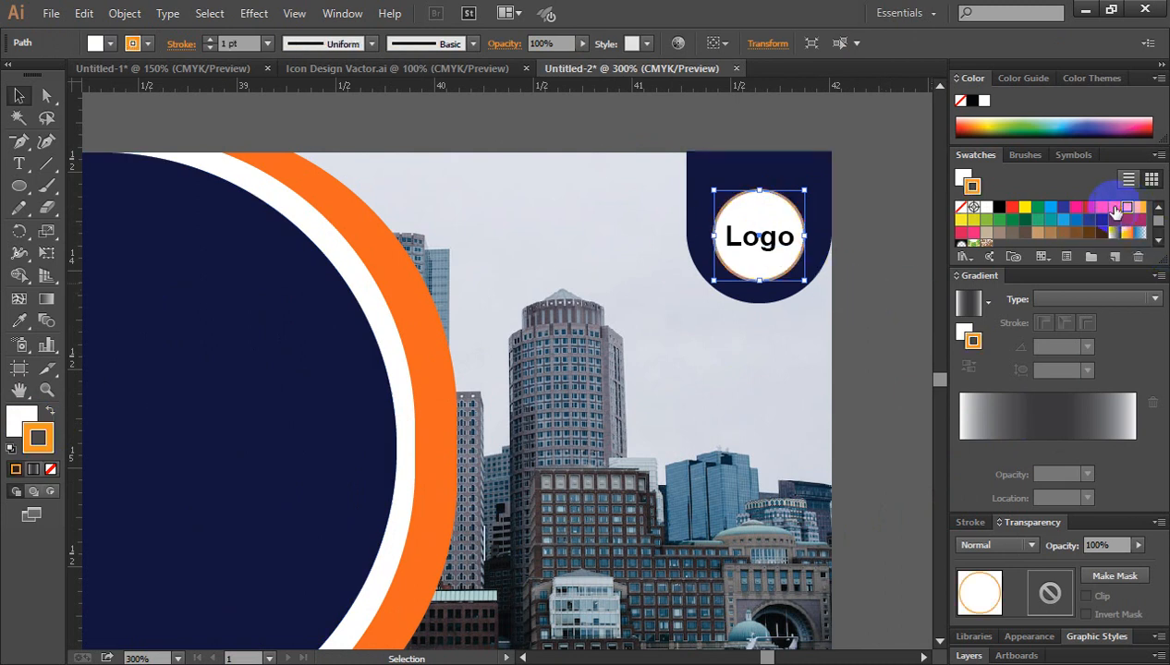
pyautogui.click(1115, 209)
pyautogui.click(466, 182)
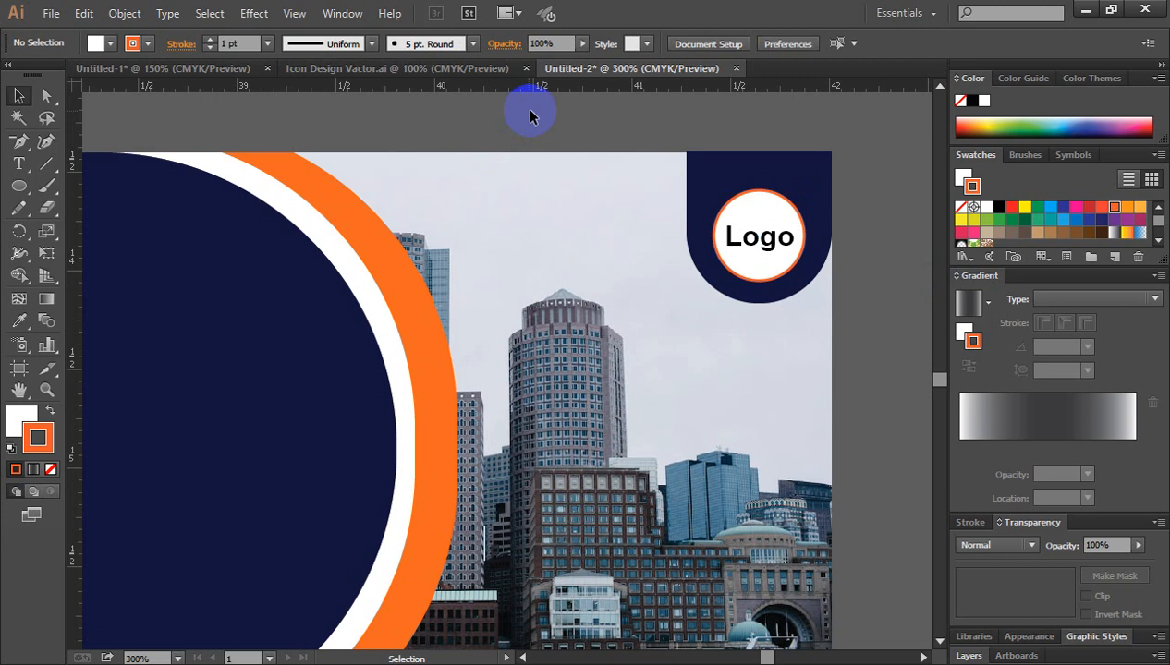
pyautogui.hotkey('ctrl', '-')
pyautogui.hotkey('ctrl', '-')
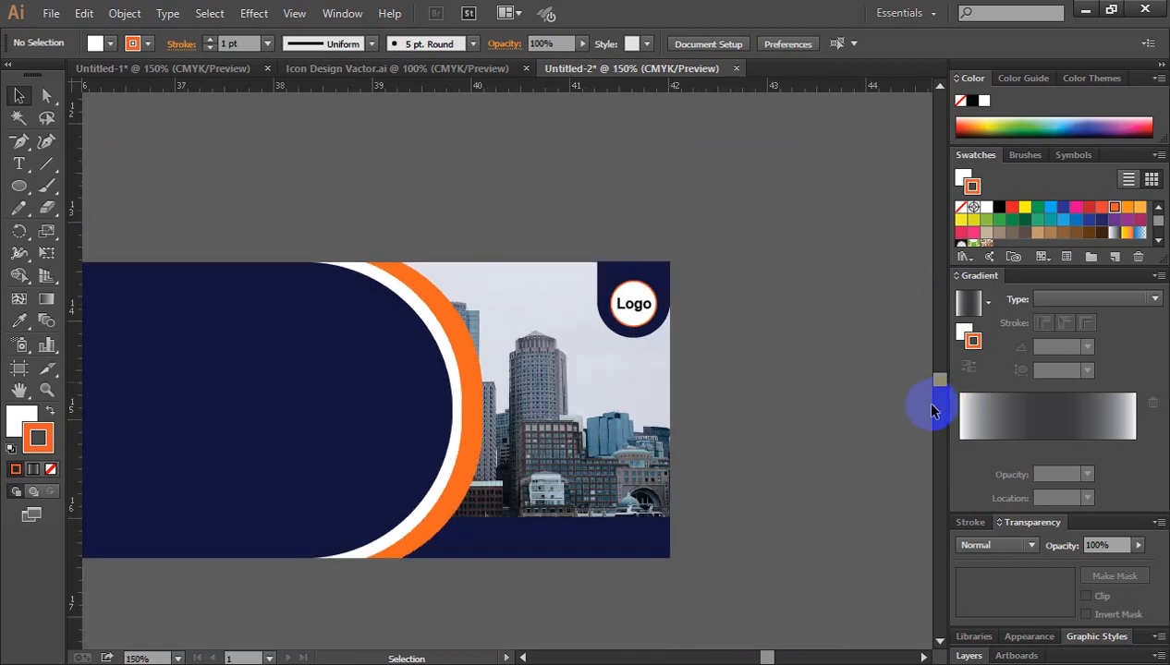
pyautogui.hotkey('ctrl', '-')
pyautogui.hotkey('ctrl', '-')
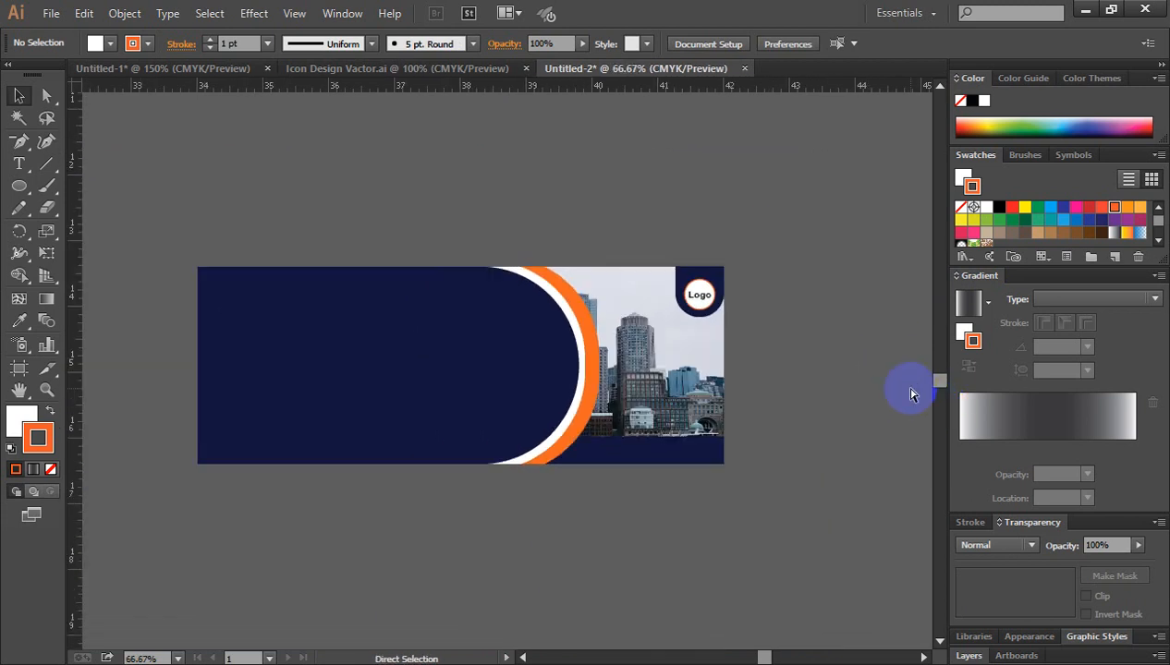
pyautogui.keyDown('ctrl'); pyautogui.click(457, 373); pyautogui.keyUp('ctrl')
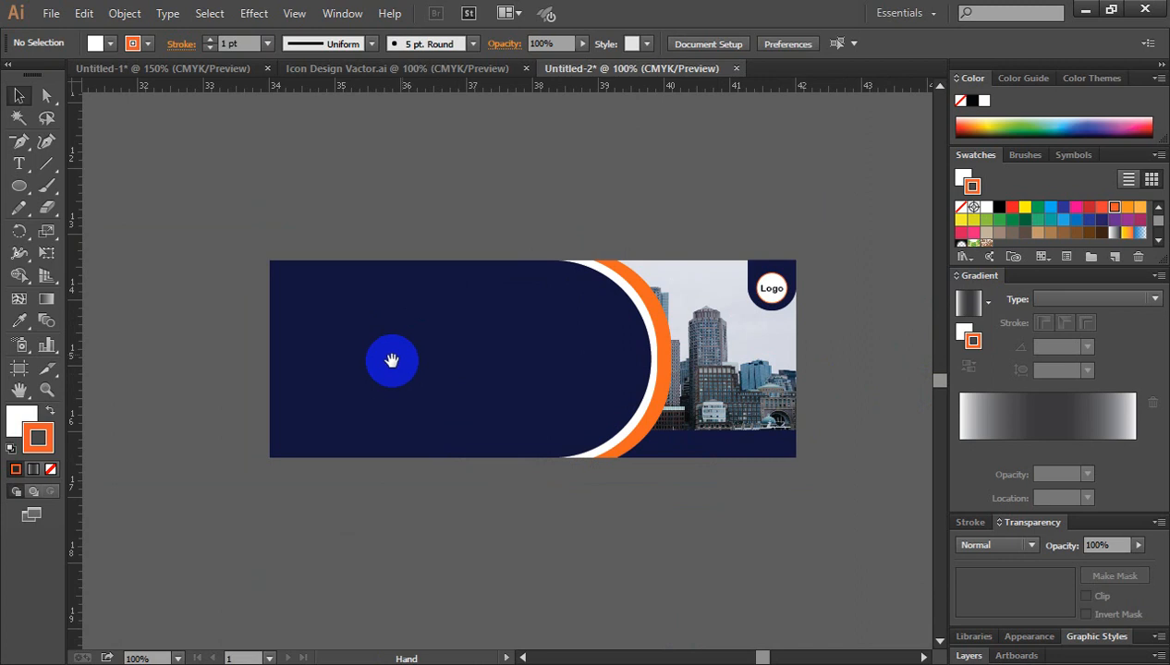
pyautogui.moveTo(392, 360); pyautogui.dragTo(432, 354)
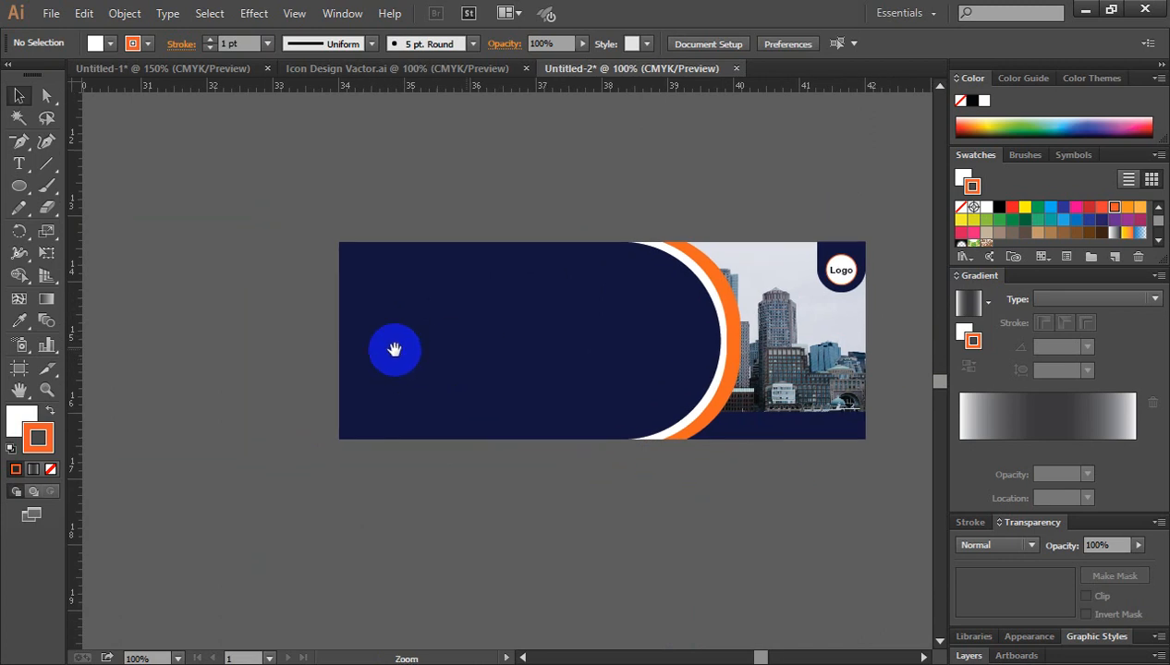
pyautogui.moveTo(249, 315); pyautogui.dragTo(195, 222)
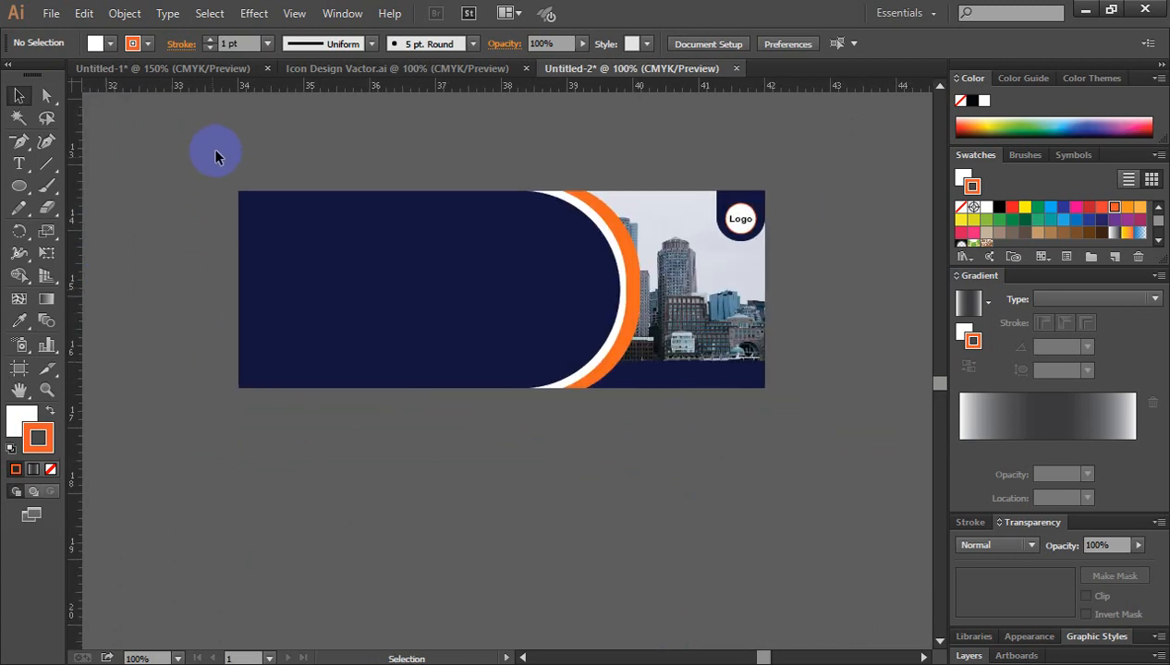
pyautogui.moveTo(220, 150); pyautogui.dragTo(526, 468)
pyautogui.moveTo(812, 423); pyautogui.dragTo(812, 423)
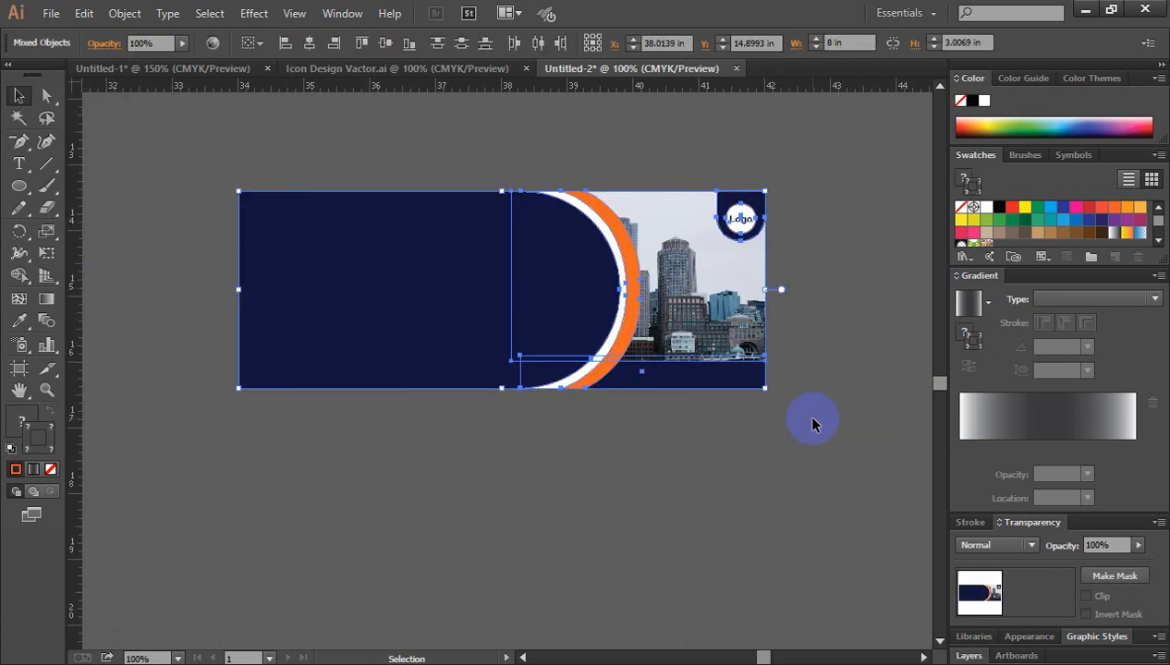
pyautogui.click(812, 423)
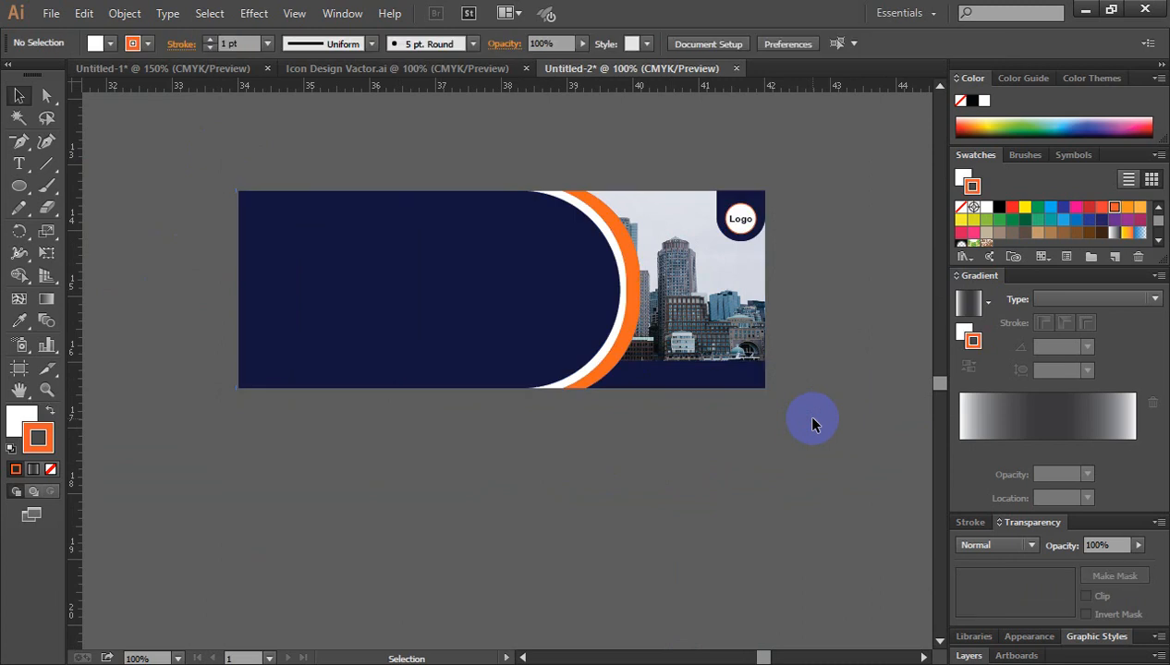
pyautogui.keyDown('ctrl'); pyautogui.click(397, 287); pyautogui.keyUp('ctrl')
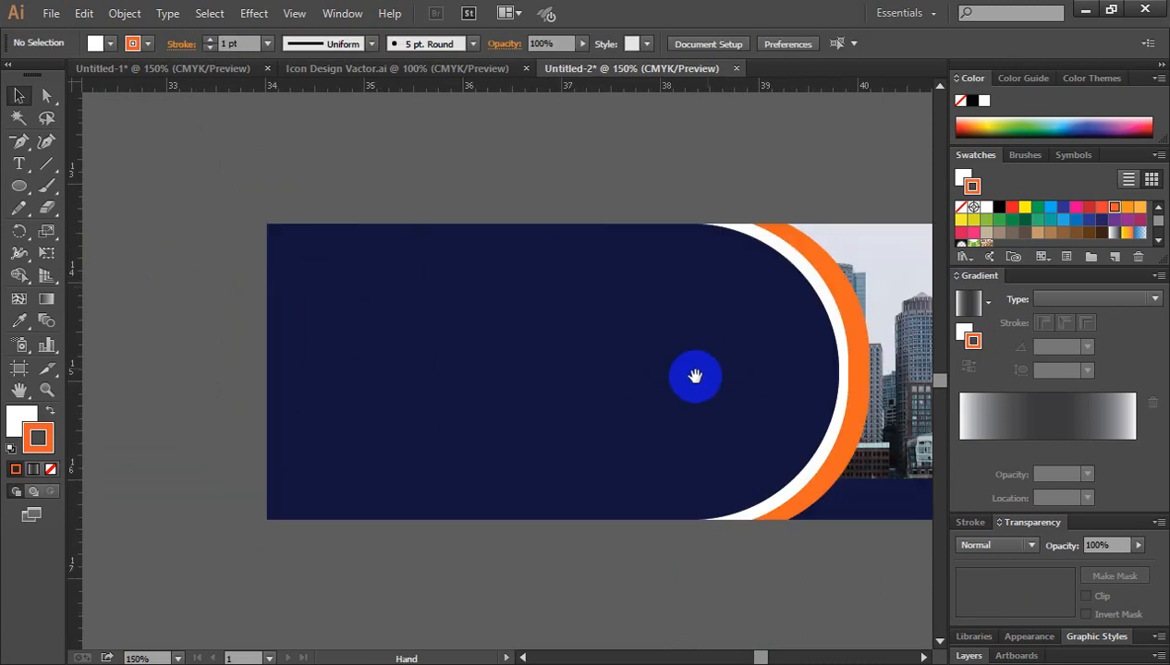
pyautogui.hotkey('ctrl', '-')
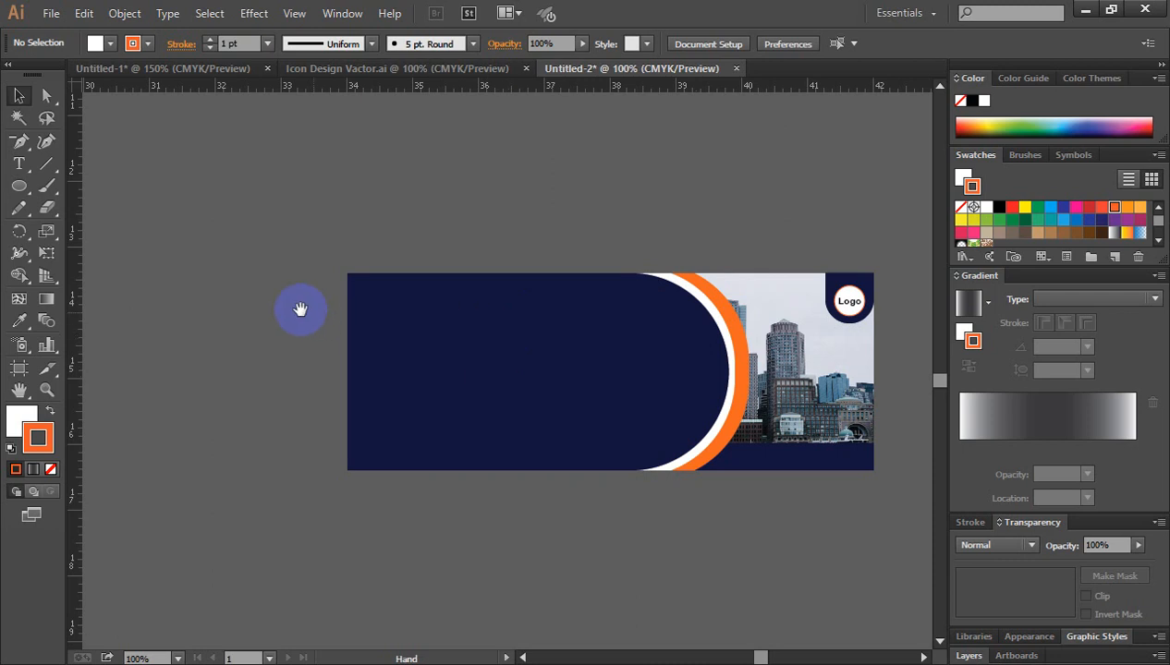
# Examine the finished reference banner on the red background for its heading, description and contact row layout
pyautogui.moveTo(231, 300); pyautogui.dragTo(714, 387)
pyautogui.moveTo(470, 195); pyautogui.dragTo(866, 445)
pyautogui.moveTo(397, 215); pyautogui.dragTo(691, 314)
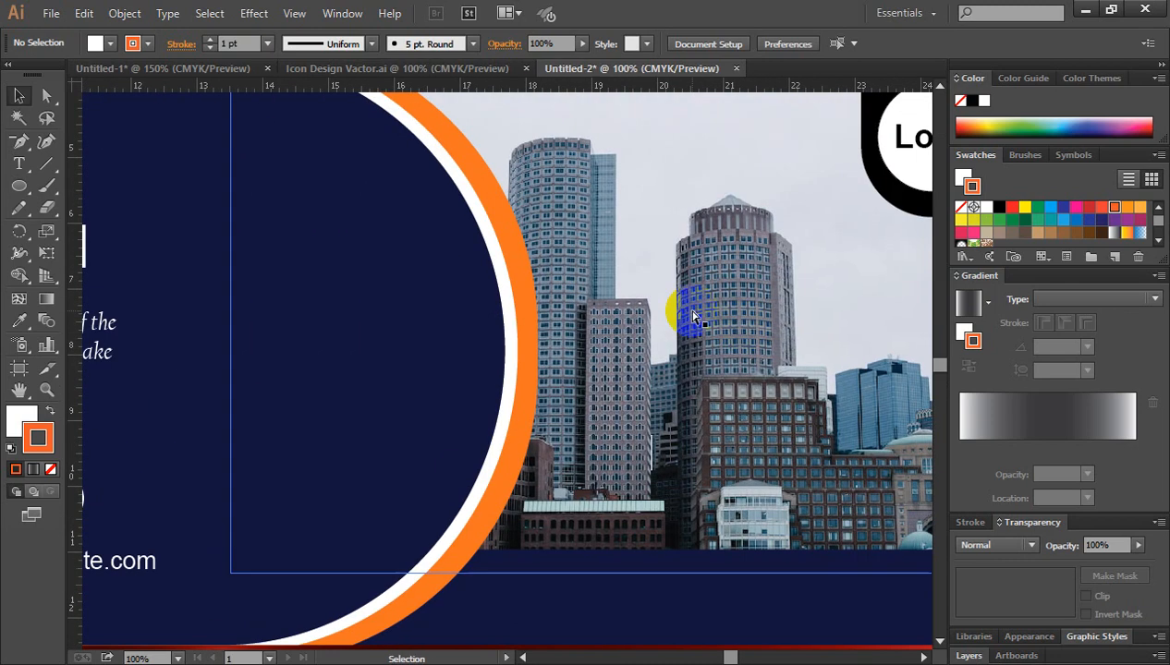
pyautogui.hotkey('ctrl', '-')
pyautogui.hotkey('ctrl', '-')
pyautogui.hotkey('ctrl', '-')
pyautogui.hotkey('ctrl', '+')
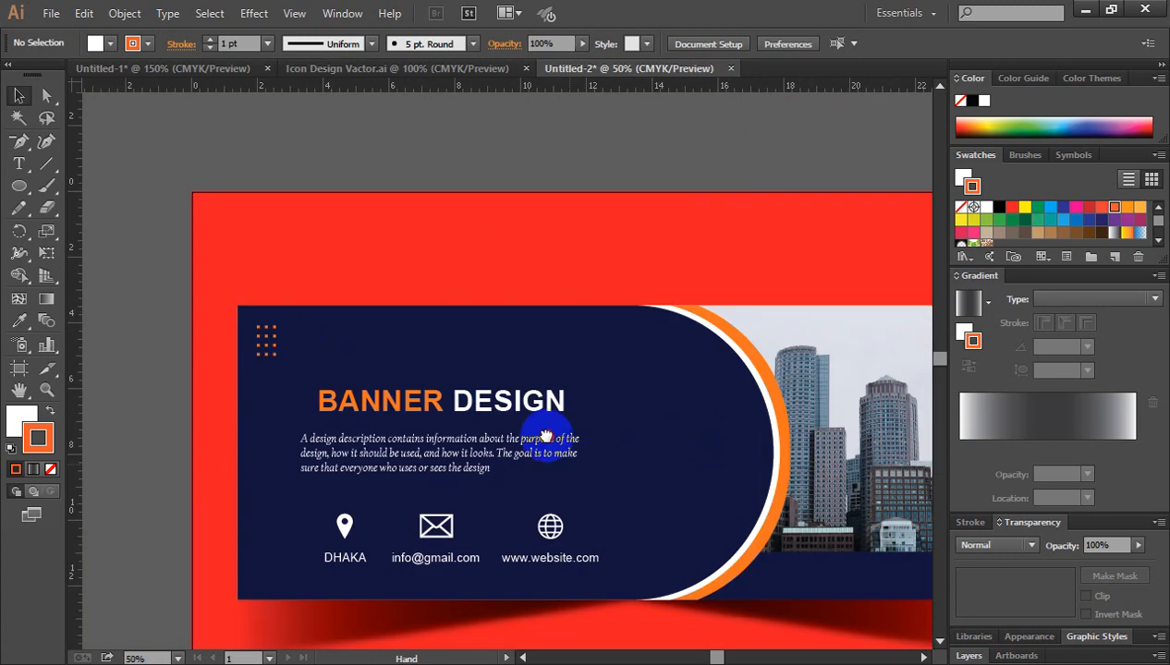
pyautogui.moveTo(545, 432); pyautogui.dragTo(451, 311)
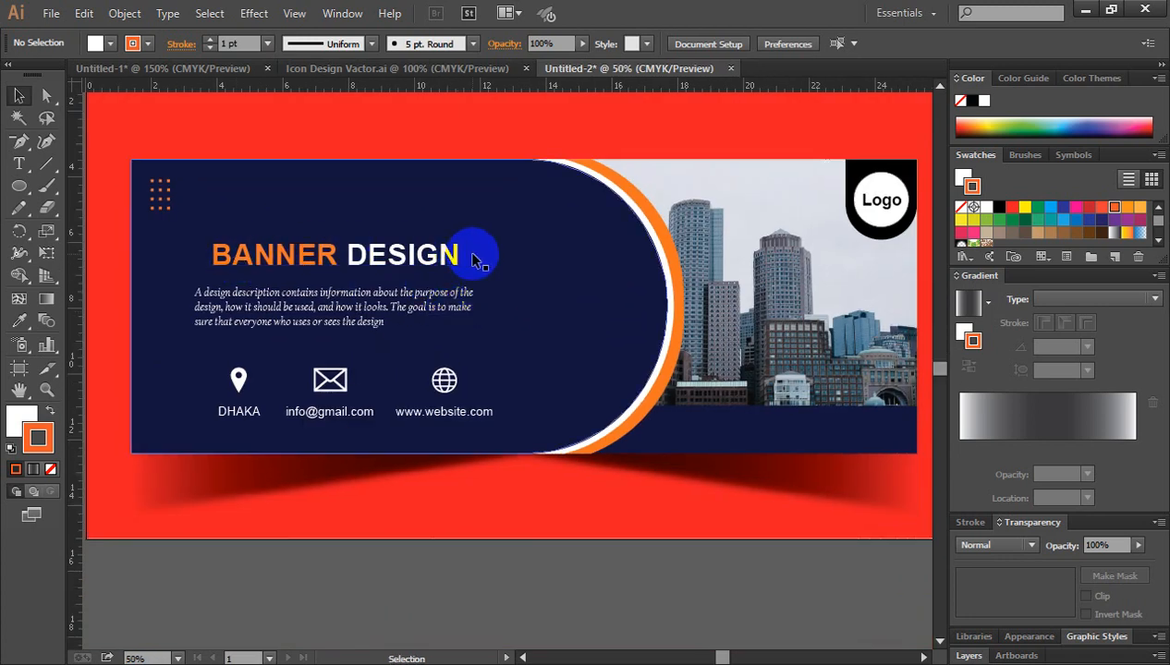
pyautogui.hotkey('ctrl', '-')
pyautogui.hotkey('ctrl', '-')
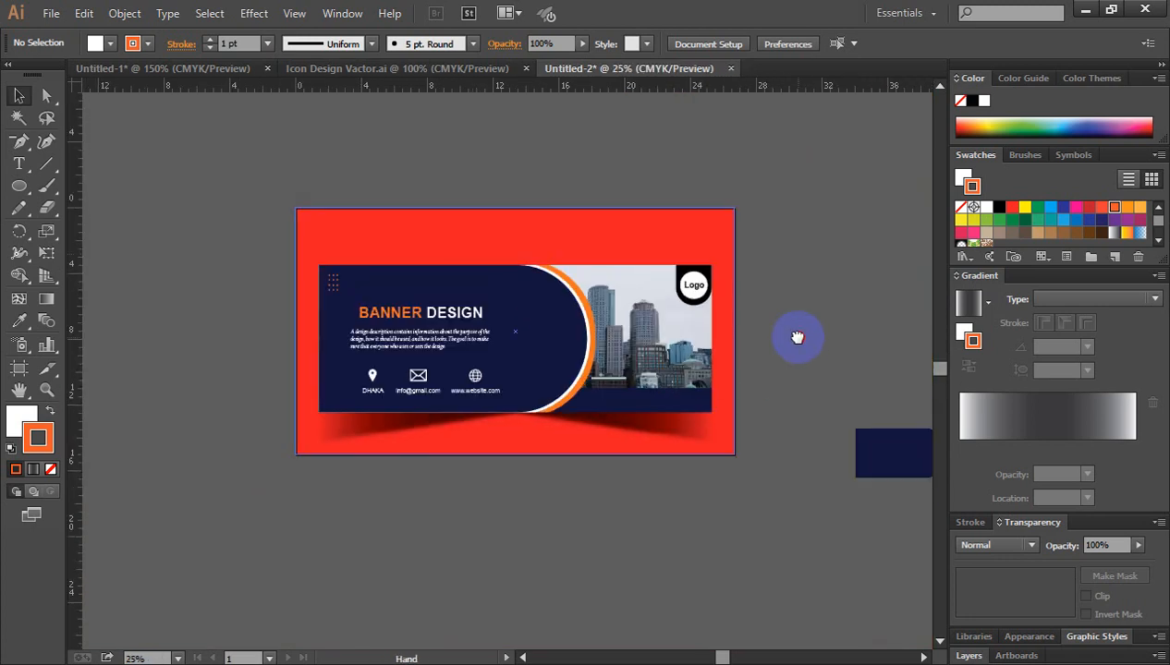
pyautogui.moveTo(793, 334); pyautogui.dragTo(628, 263)
# Add the heading text "BANNER DESIGN" in Arial Bold in the empty area above the new banner
pyautogui.keyDown('ctrl'); pyautogui.click(610, 379); pyautogui.keyUp('ctrl')
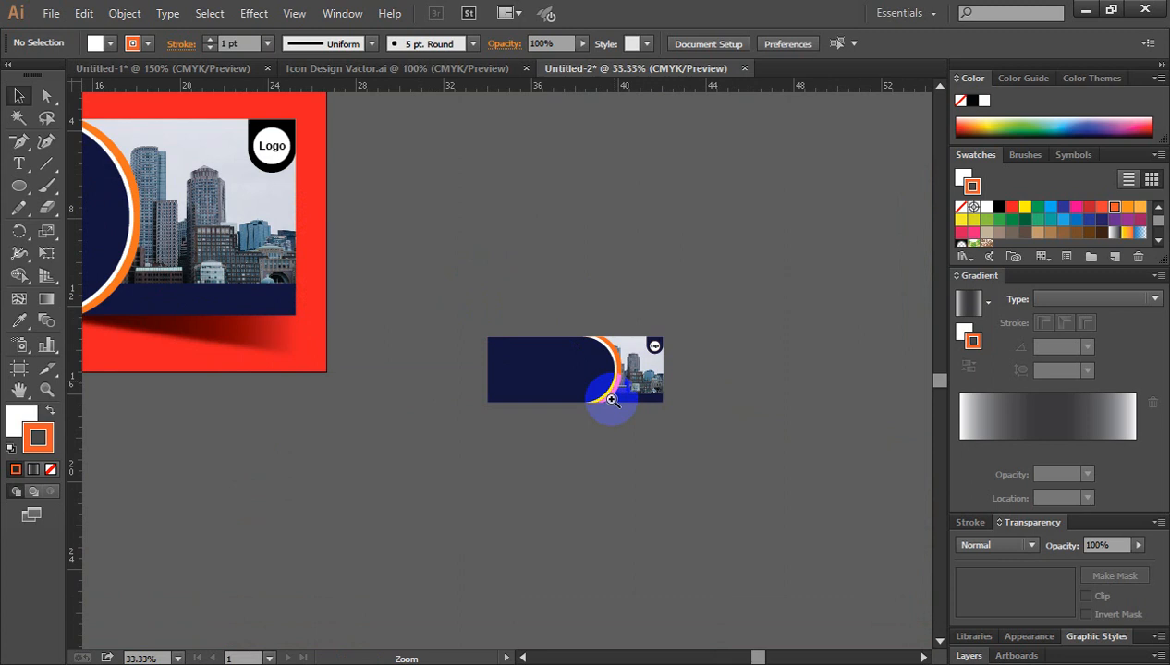
pyautogui.keyDown('ctrl'); pyautogui.click(556, 387); pyautogui.keyUp('ctrl')
pyautogui.keyDown('ctrl'); pyautogui.click(553, 375); pyautogui.keyUp('ctrl')
pyautogui.keyDown('ctrl'); pyautogui.click(553, 375); pyautogui.keyUp('ctrl')
pyautogui.moveTo(682, 399); pyautogui.dragTo(853, 434)
pyautogui.moveTo(642, 363); pyautogui.dragTo(622, 359)
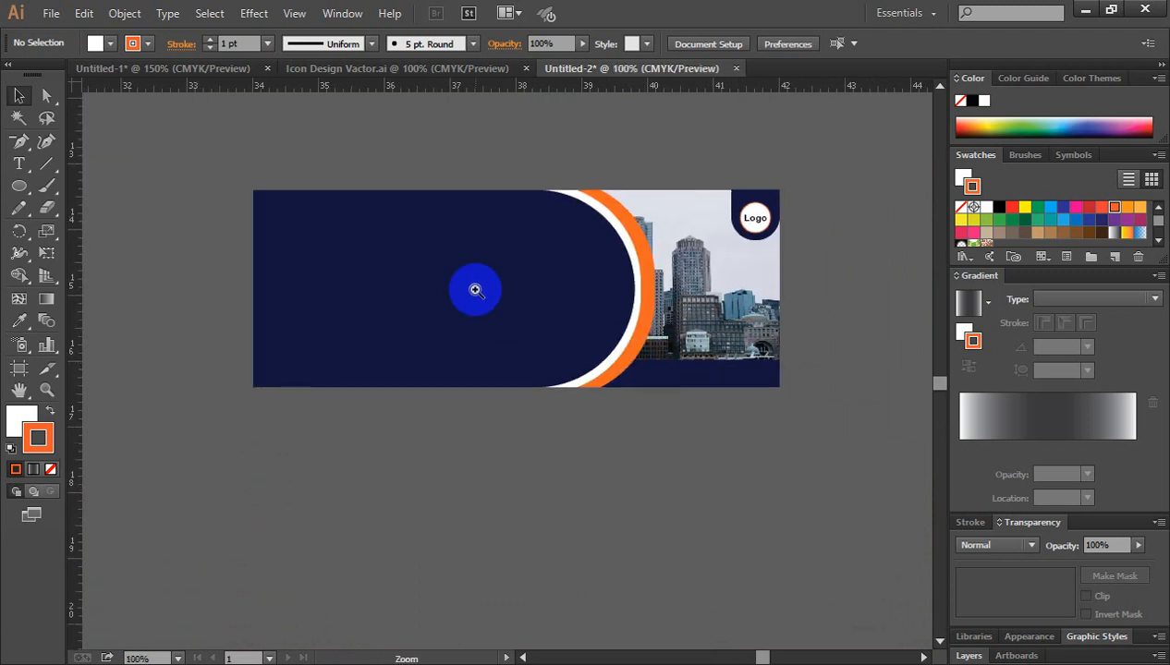
pyautogui.keyDown('ctrl'); pyautogui.click(474, 289); pyautogui.keyUp('ctrl')
pyautogui.moveTo(465, 325); pyautogui.dragTo(444, 316)
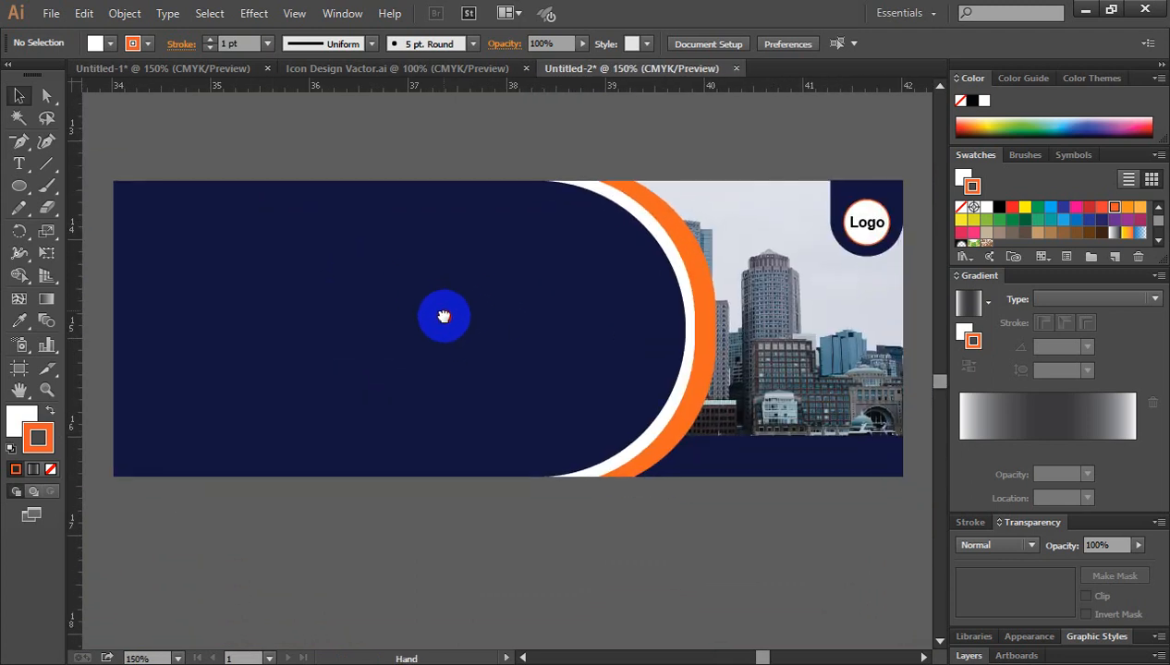
pyautogui.click(20, 161)
pyautogui.click(335, 163)
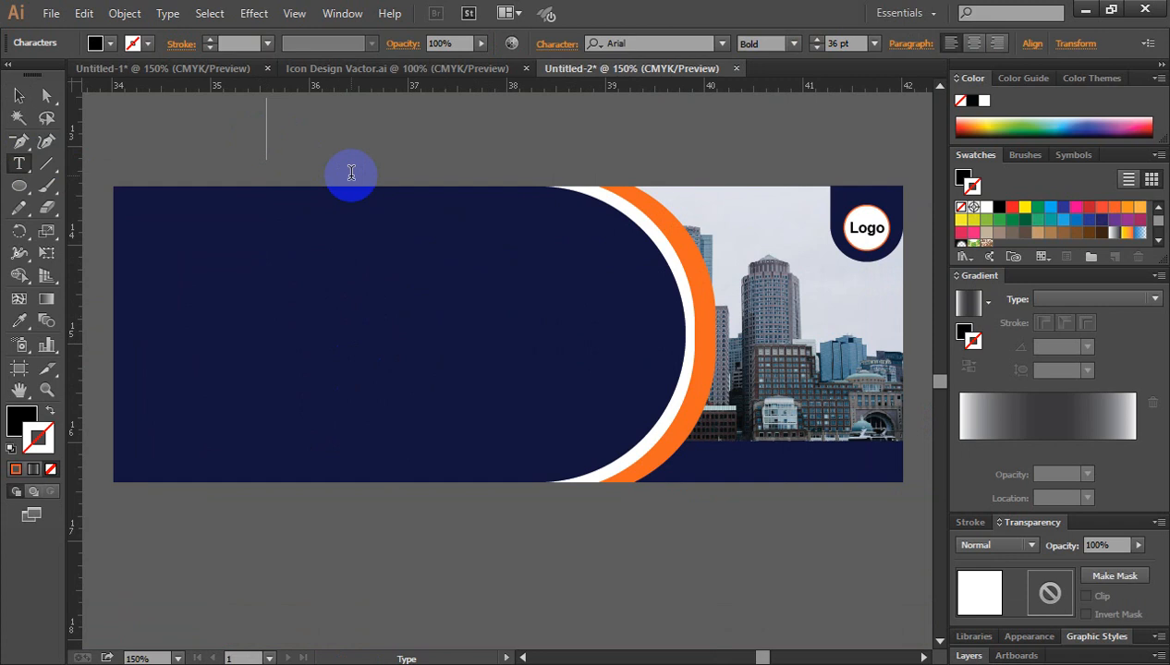
pyautogui.write('BANNER DESIGN')
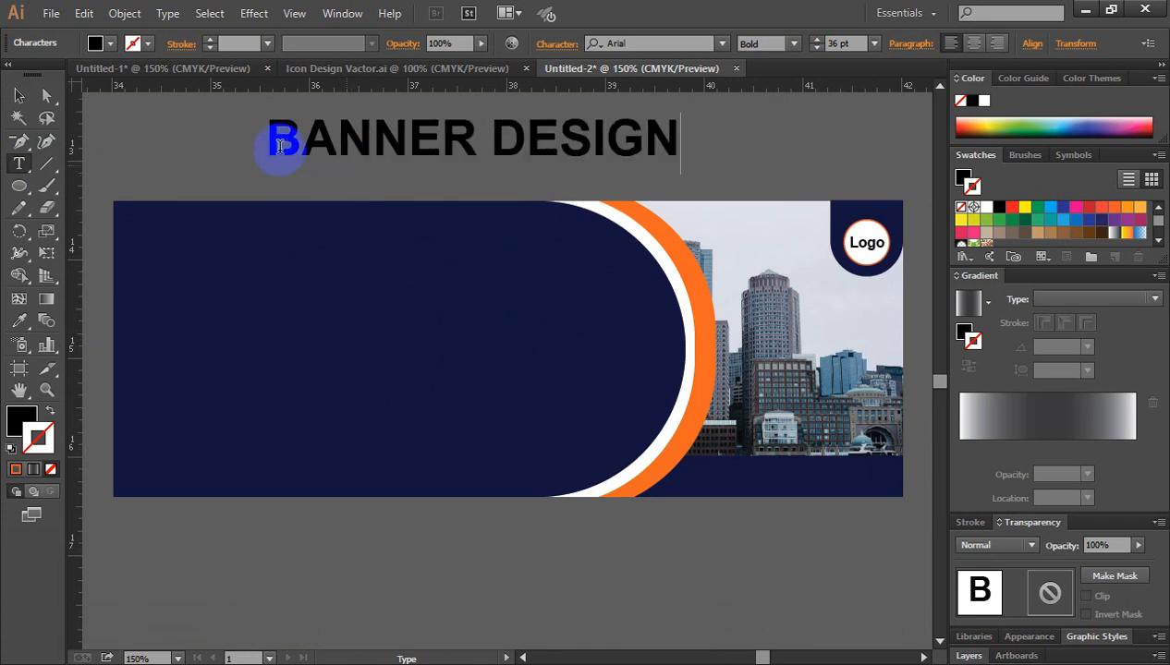
# Recolor the word BANNER with the orange sampled from the banner's curved band using the Eyedropper, and deselect the text
pyautogui.moveTo(268, 140); pyautogui.dragTo(475, 138)
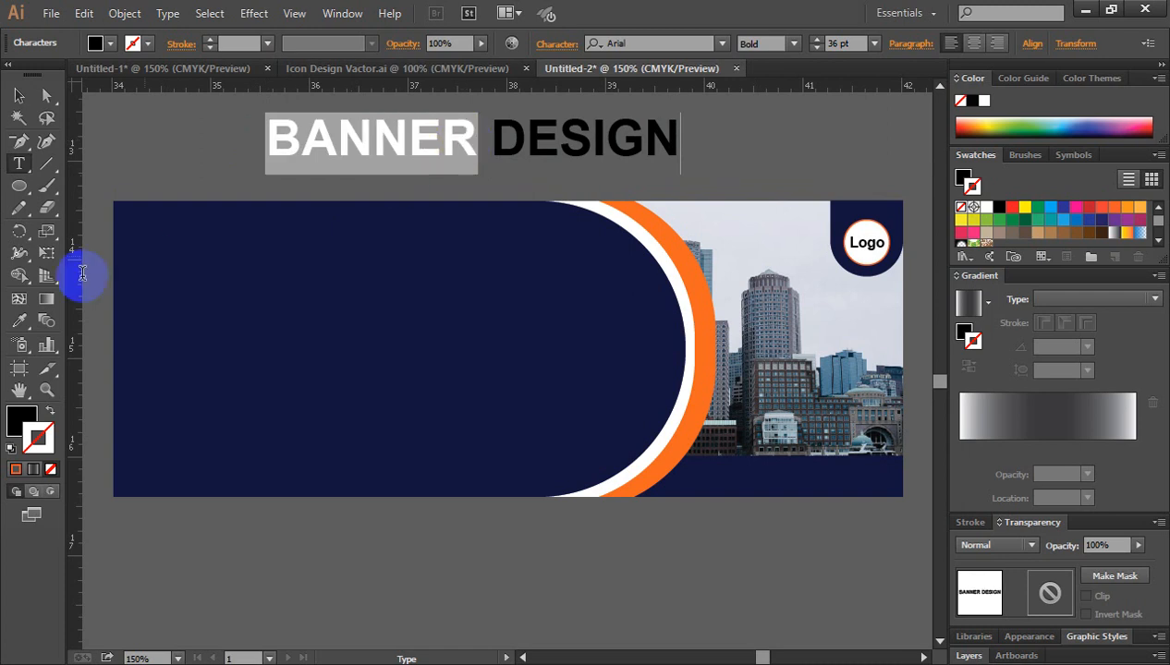
pyautogui.click(20, 323)
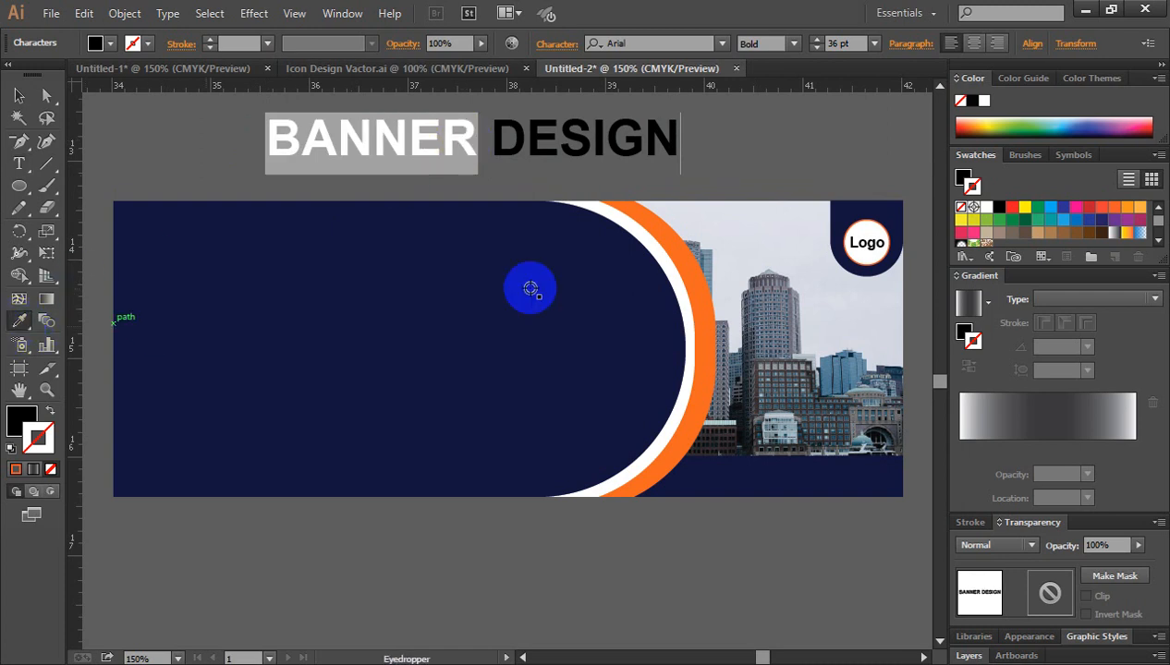
pyautogui.click(652, 219)
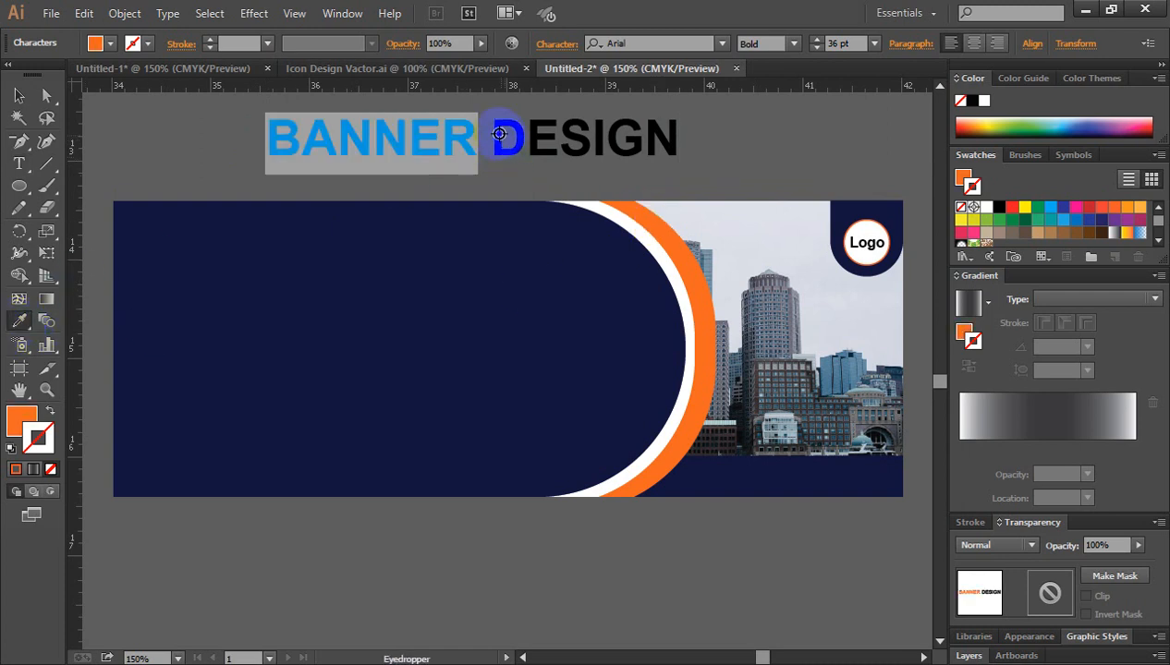
pyautogui.click(19, 96)
pyautogui.click(183, 130)
# Change the fill of the word DESIGN in the heading to white and finish the text editing
pyautogui.click(21, 163)
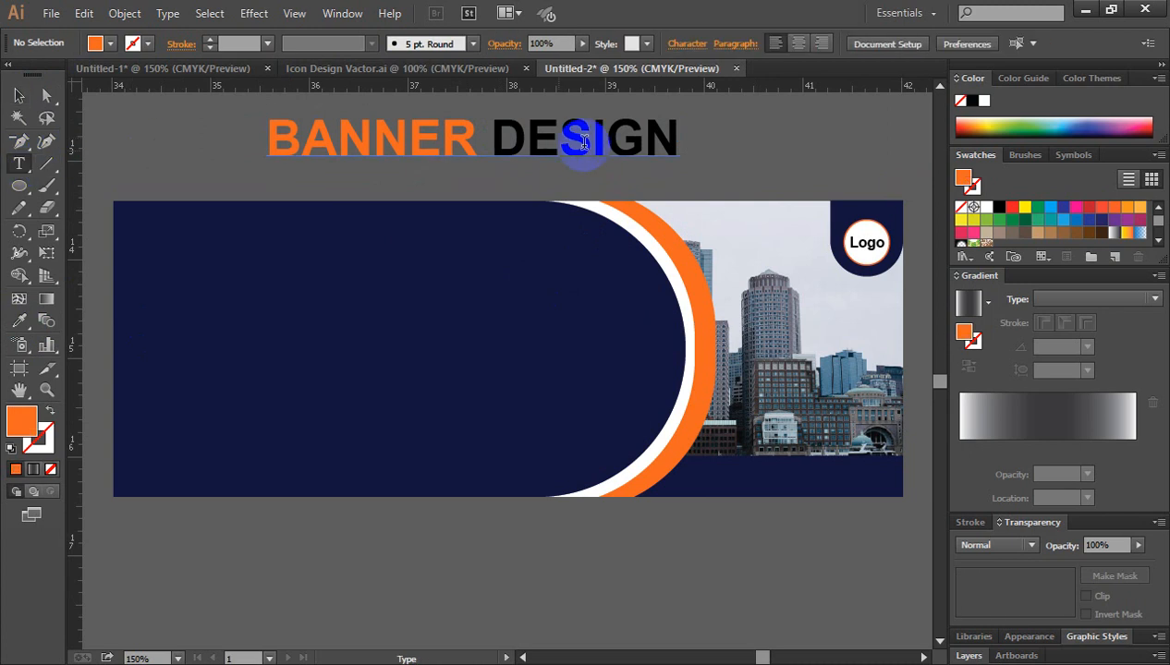
pyautogui.moveTo(485, 135); pyautogui.dragTo(681, 139)
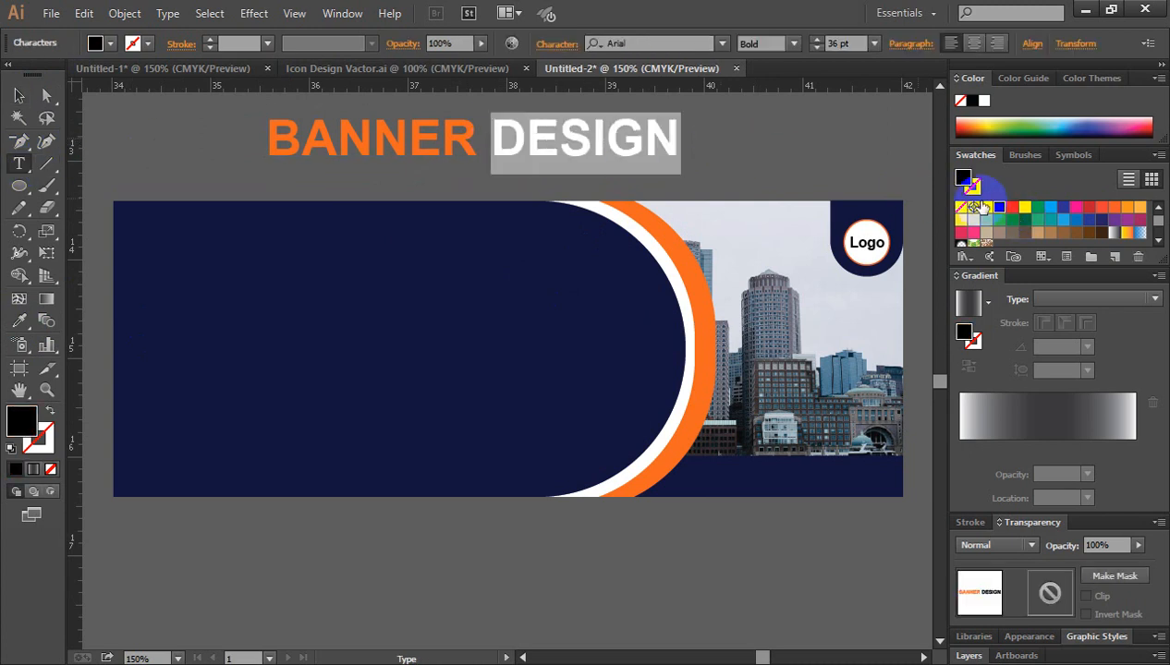
pyautogui.click(985, 211)
pyautogui.click(18, 95)
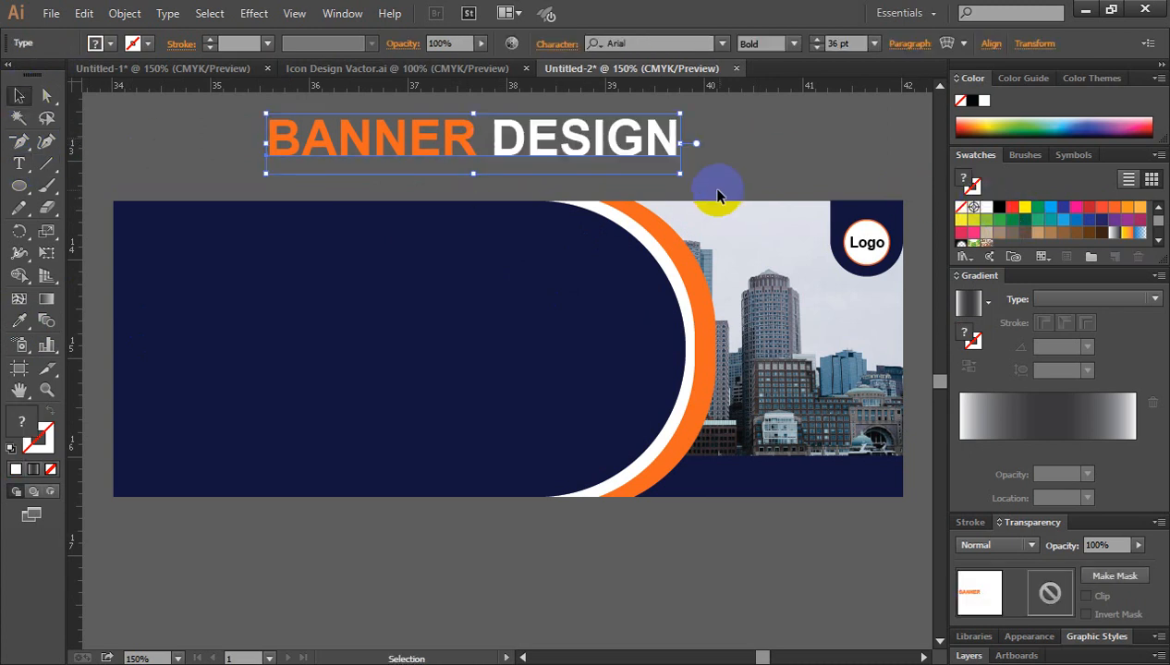
# Scale the heading down, place it in the upper part of the navy area, and deselect it
pyautogui.moveTo(681, 176); pyautogui.dragTo(587, 159)
pyautogui.moveTo(427, 164); pyautogui.dragTo(487, 321)
pyautogui.click(494, 143)
# Examine the description paragraph under the reference banner's heading, checking its font, size and placement, and deselect it
pyautogui.hotkey('ctrl', '-')
pyautogui.hotkey('ctrl', '-')
pyautogui.press('space')
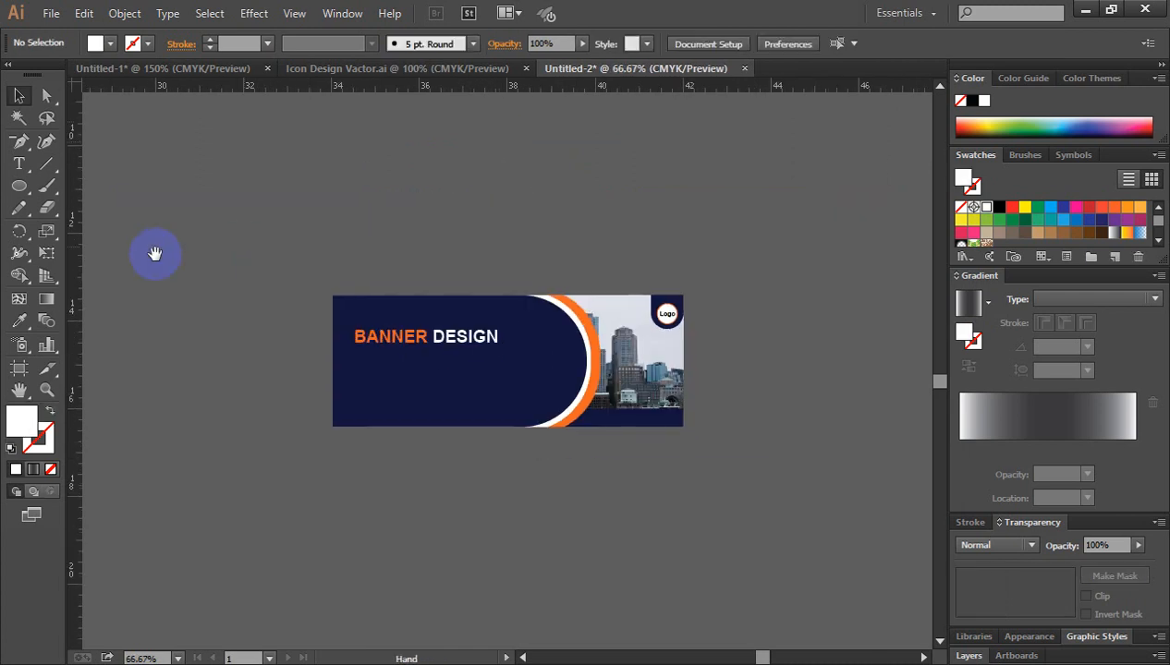
pyautogui.moveTo(155, 253); pyautogui.dragTo(739, 267)
pyautogui.moveTo(560, 375); pyautogui.dragTo(757, 467)
pyautogui.moveTo(305, 315); pyautogui.dragTo(617, 422)
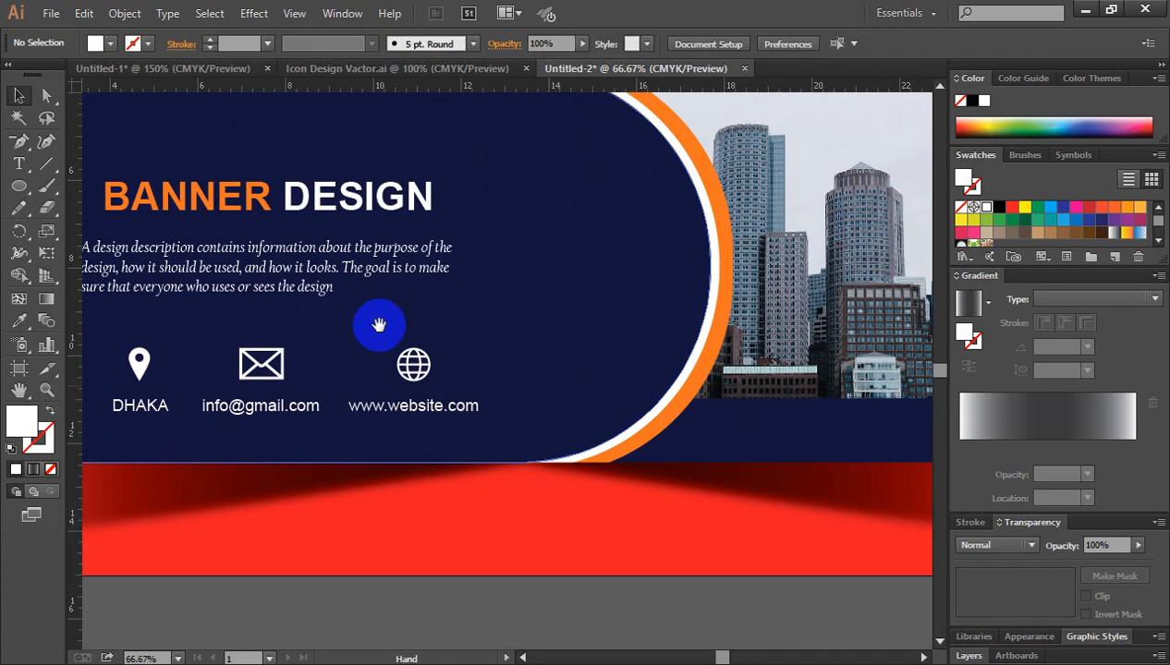
pyautogui.press('space')
pyautogui.hotkey('ctrl', 'space')
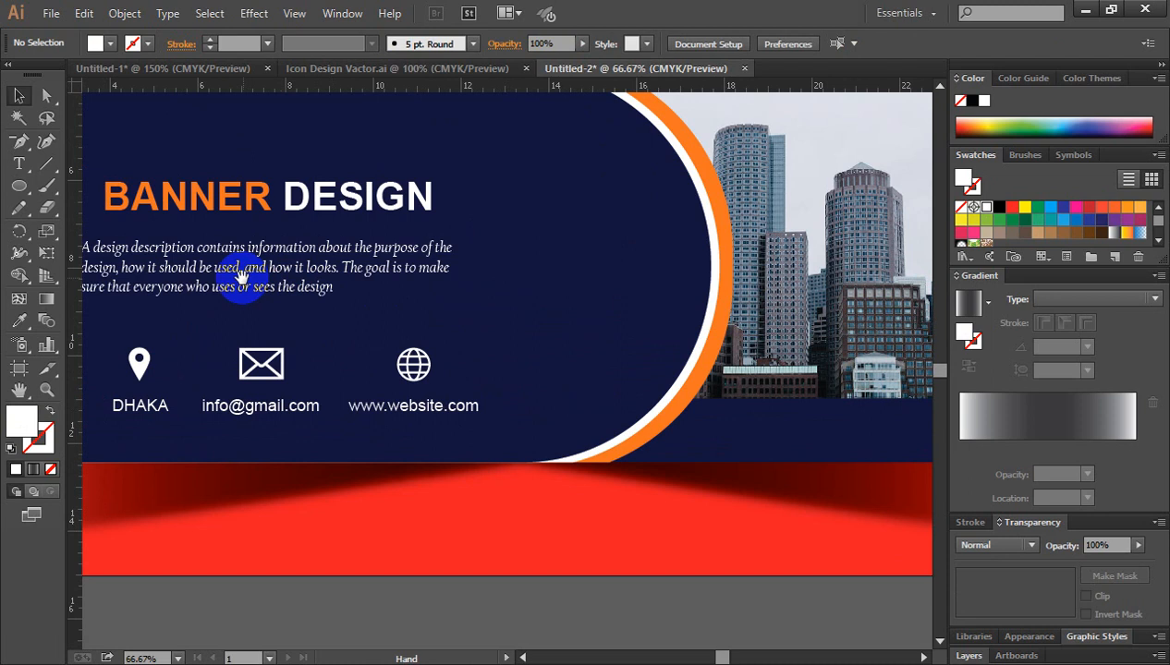
pyautogui.moveTo(238, 277); pyautogui.dragTo(340, 283)
pyautogui.click(303, 257)
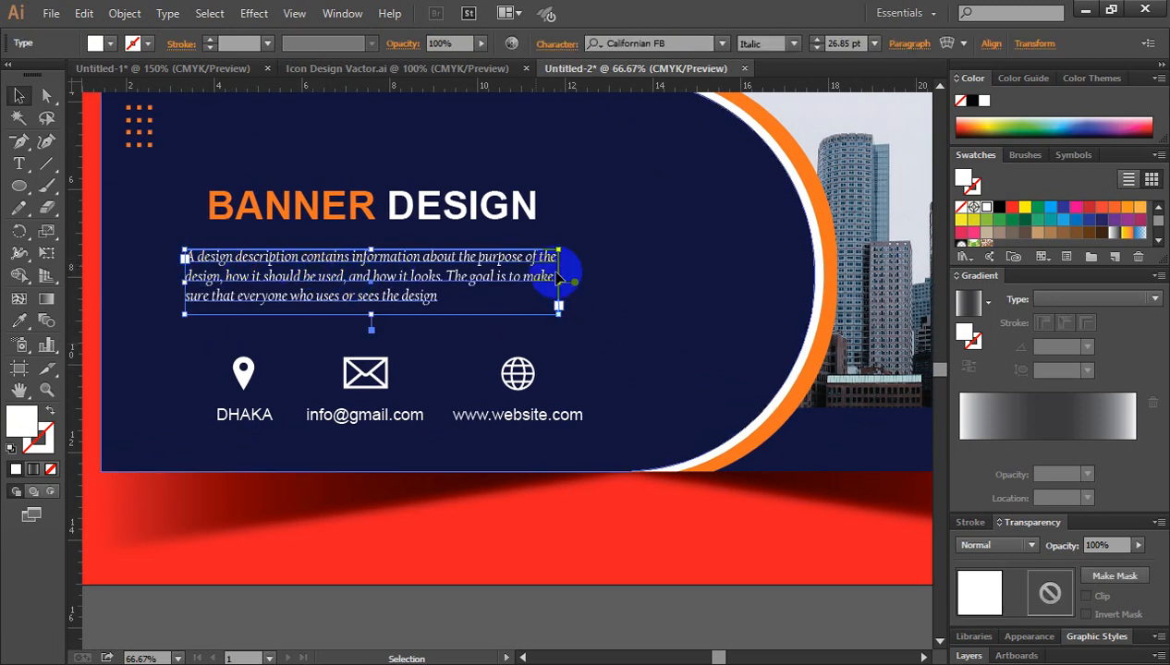
pyautogui.hotkey('ctrl', '-')
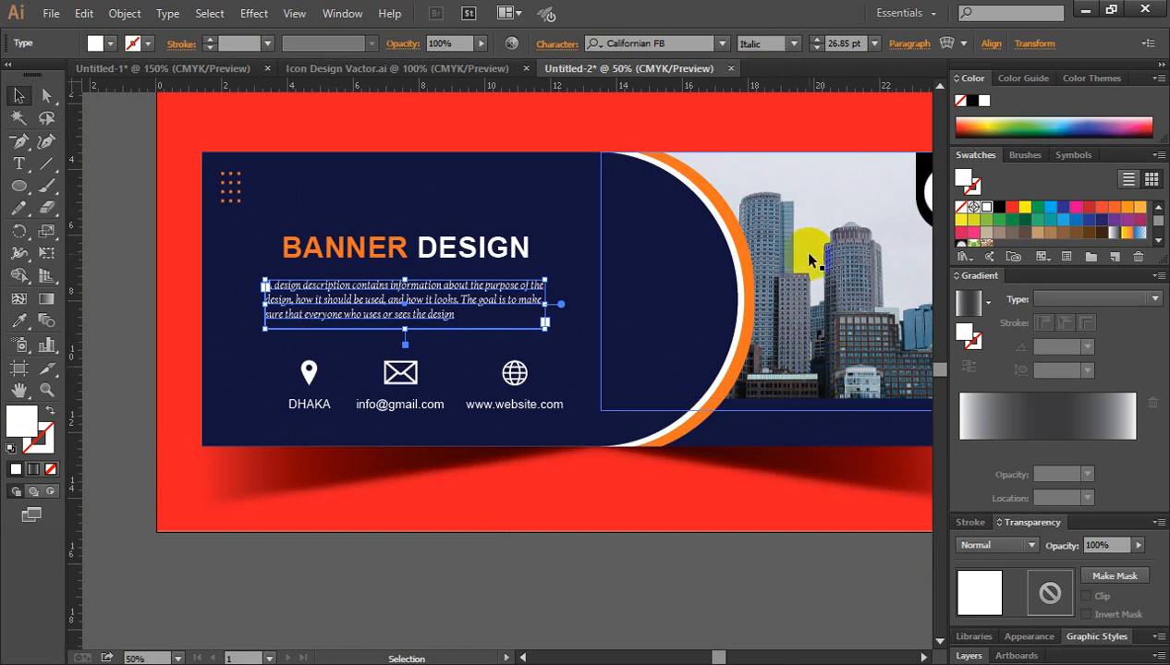
pyautogui.press('space')
pyautogui.moveTo(816, 291); pyautogui.dragTo(686, 300)
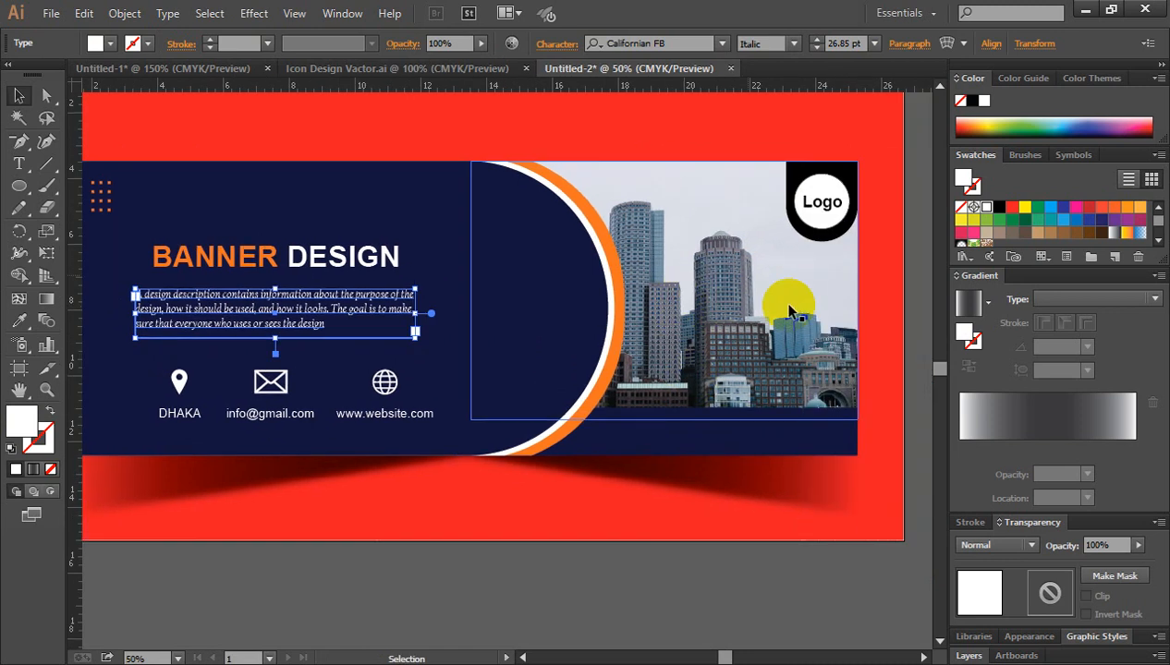
pyautogui.click(915, 334)
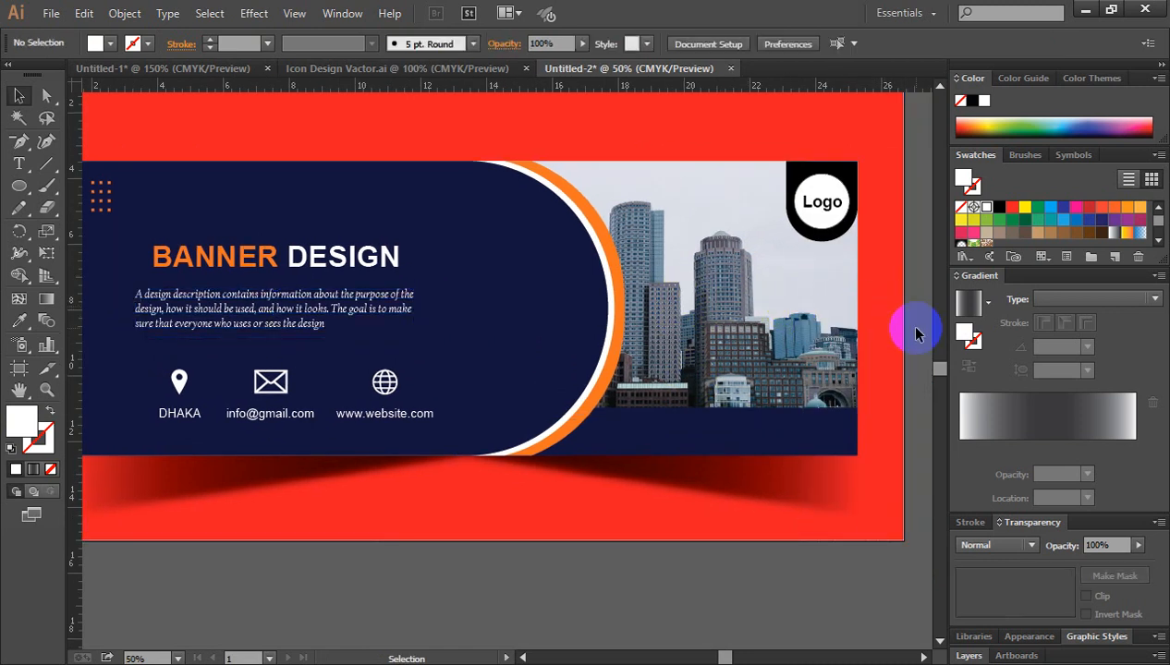
# Duplicate the description paragraph from the reference banner and place the copy just below the new banner
pyautogui.click(277, 305)
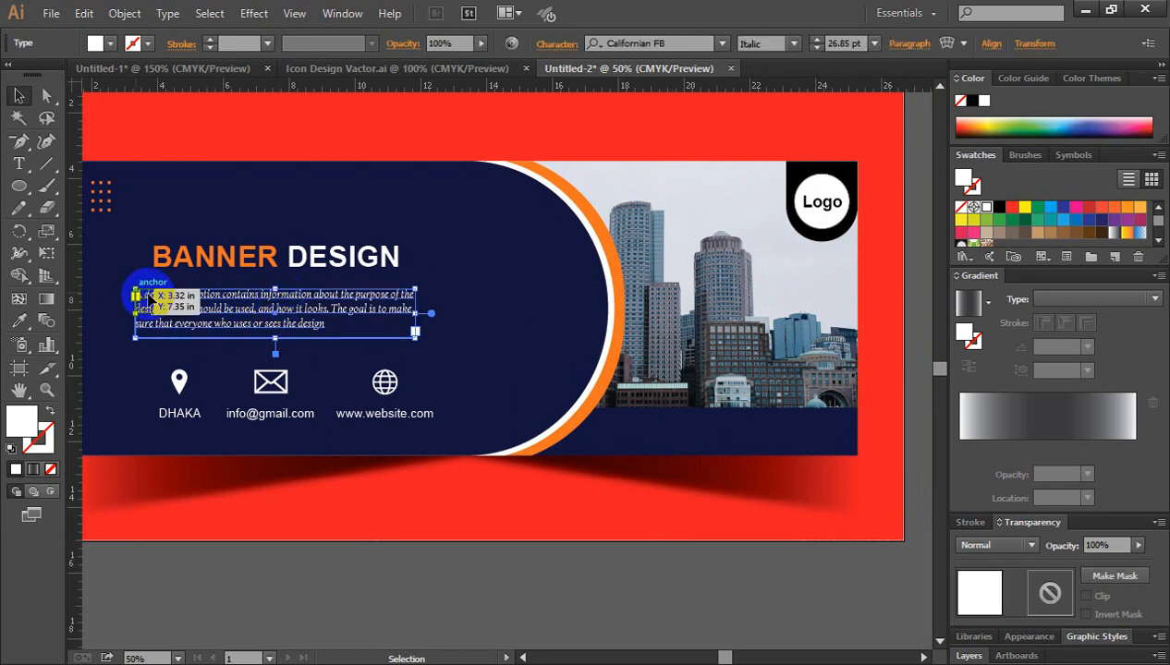
pyautogui.click(242, 313)
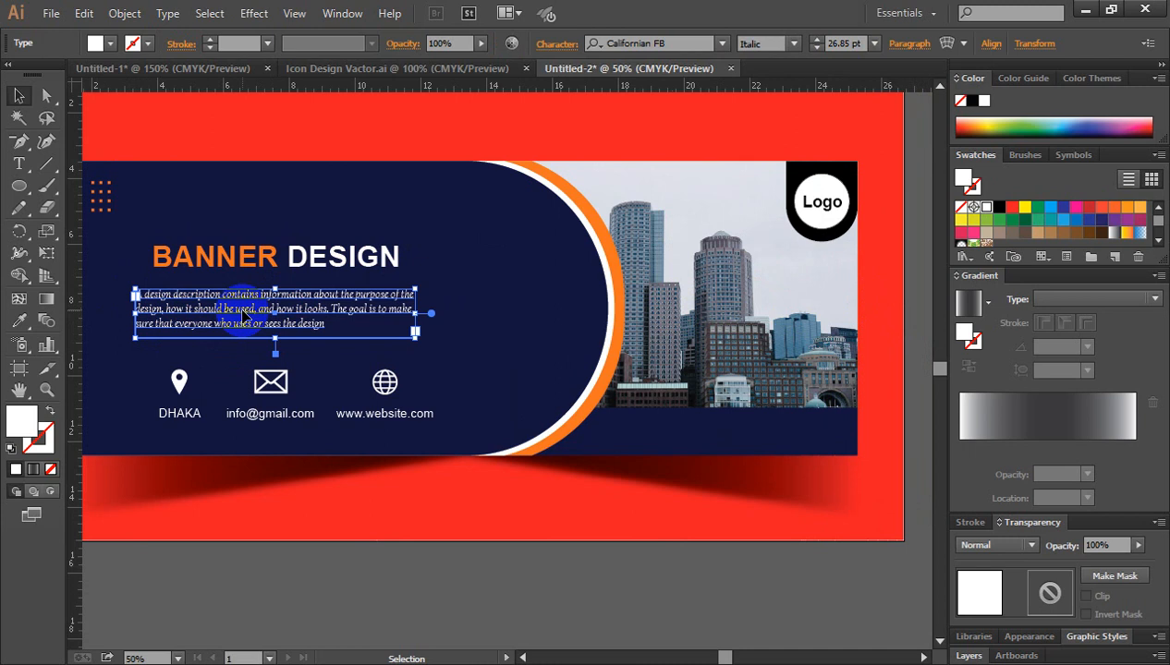
pyautogui.press('a')
pyautogui.hotkey('ctrl', '-')
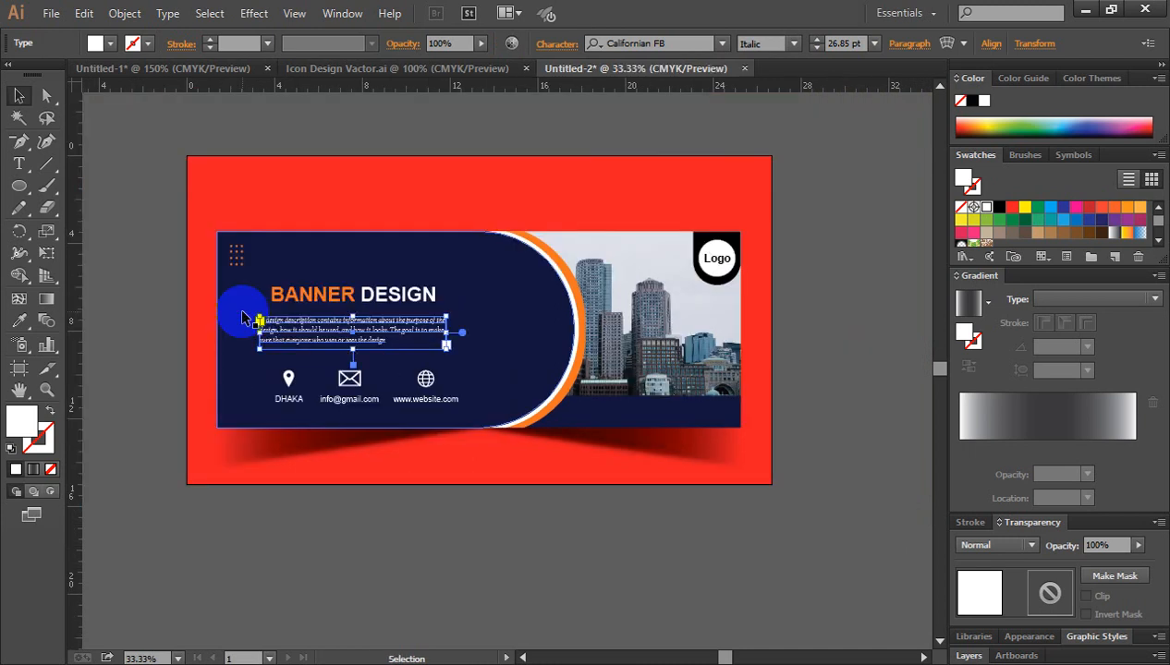
pyautogui.moveTo(752, 438); pyautogui.dragTo(469, 375)
pyautogui.click(164, 267)
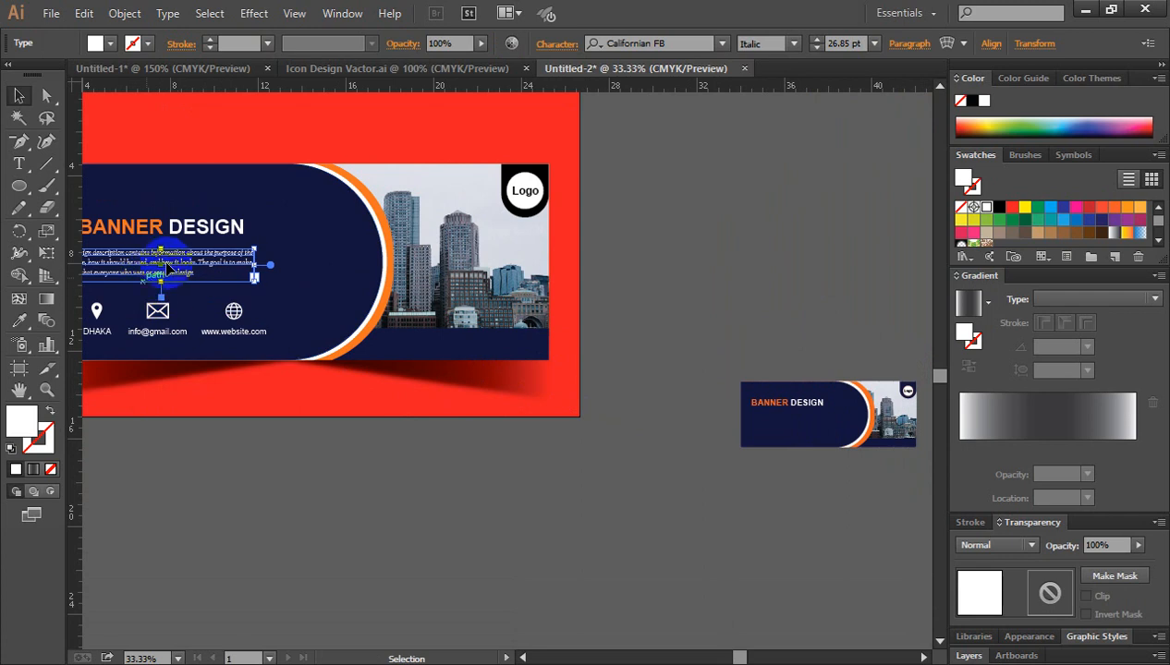
pyautogui.moveTo(172, 266); pyautogui.dragTo(769, 476)
# Resize the copied paragraph's text frame, making it narrower and tall enough for all of its text
pyautogui.press('z')
pyautogui.click(766, 458)
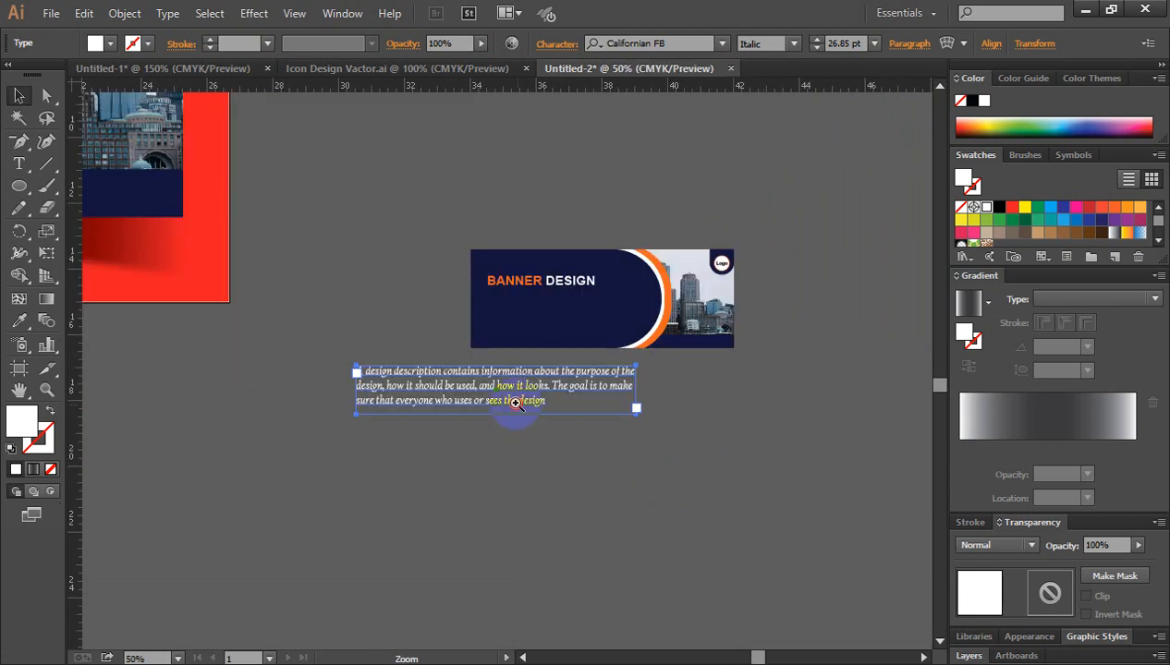
pyautogui.click(515, 405)
pyautogui.press('v')
pyautogui.moveTo(743, 354)
pyautogui.mouseDown()
pyautogui.moveTo(739, 342)
pyautogui.moveTo(664, 332)
pyautogui.mouseUp()
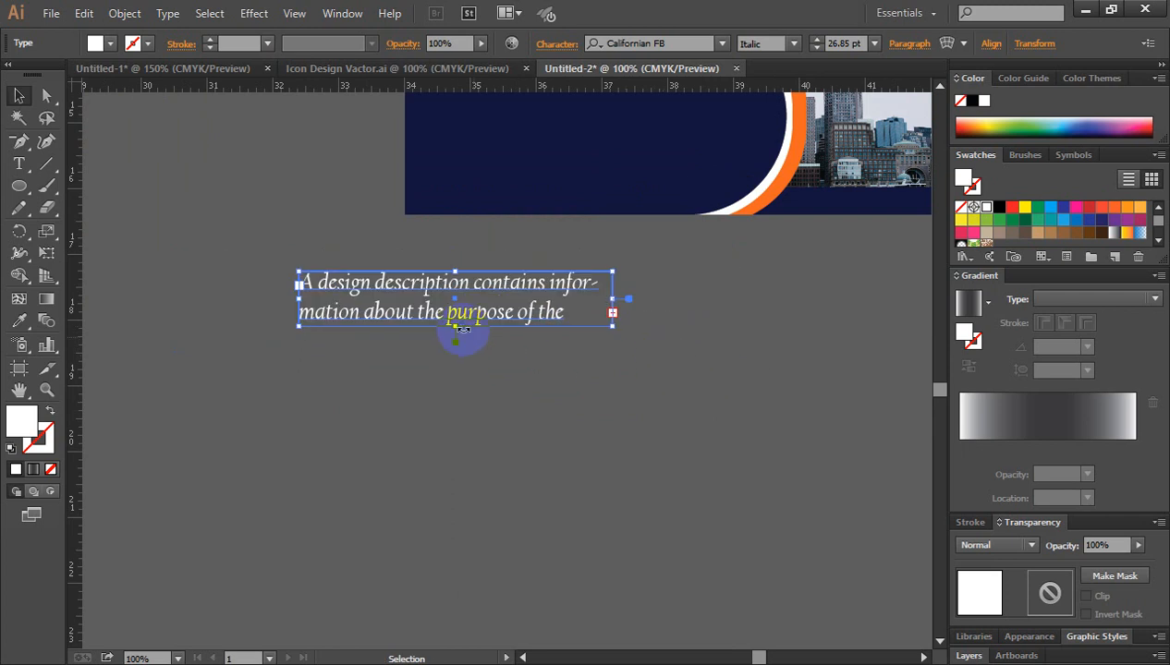
pyautogui.moveTo(453, 328); pyautogui.dragTo(450, 468)
# Set the font size of the whole copied description paragraph to 14 pt
pyautogui.click(18, 167)
pyautogui.click(310, 279)
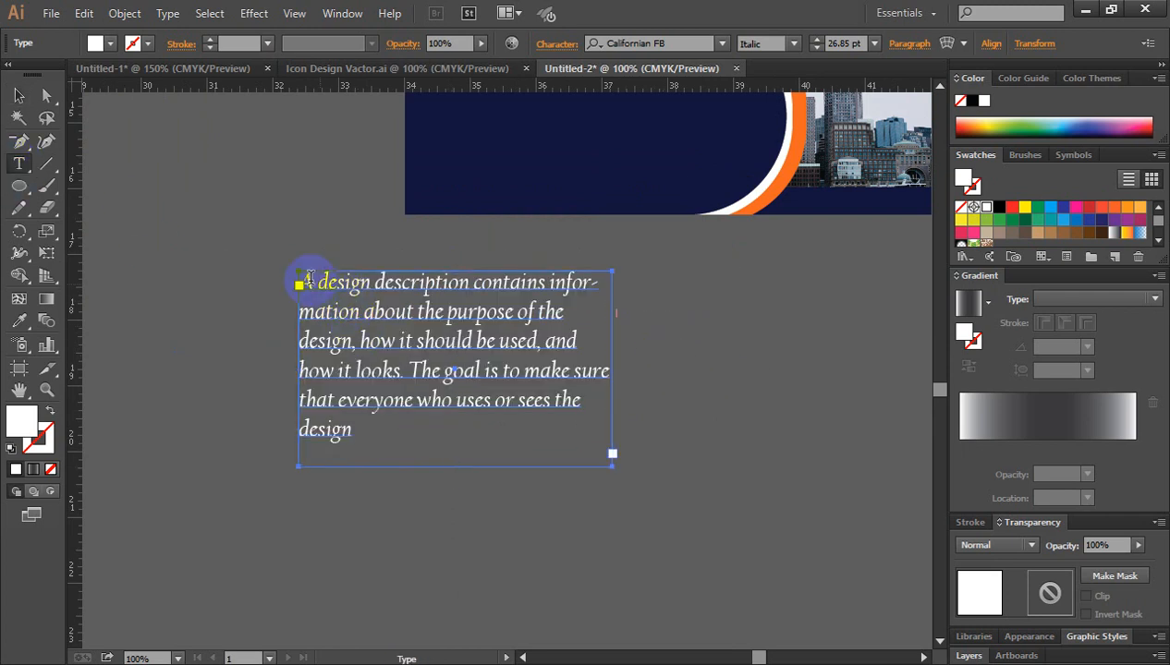
pyautogui.tripleClick(366, 344)
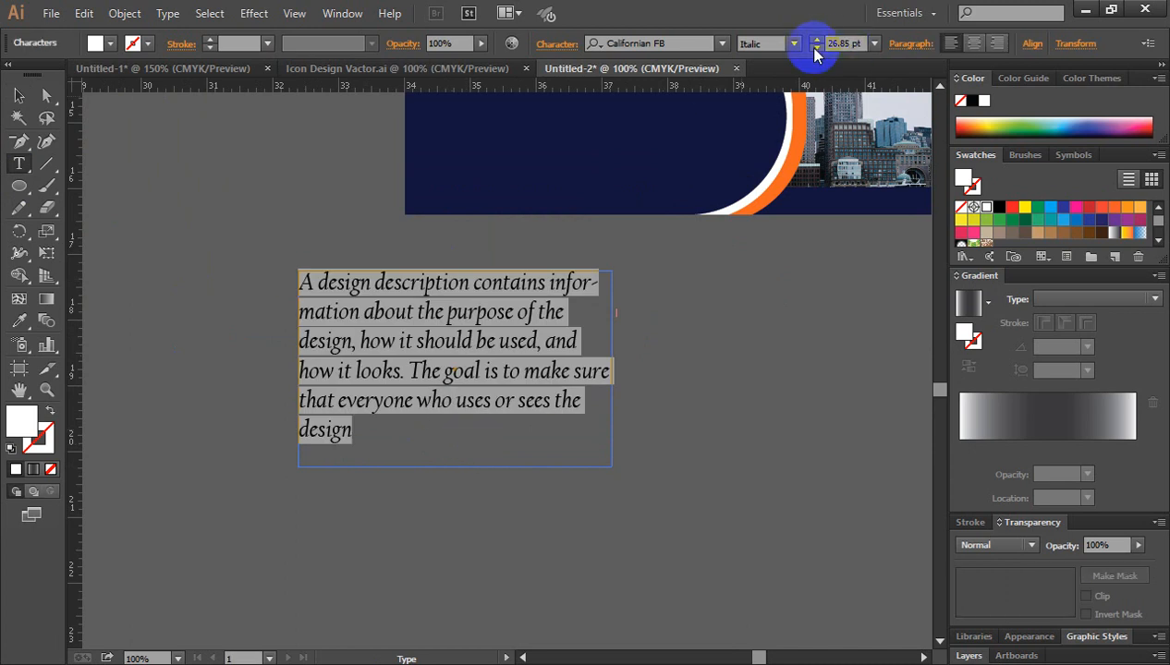
pyautogui.click(873, 44)
pyautogui.click(894, 168)
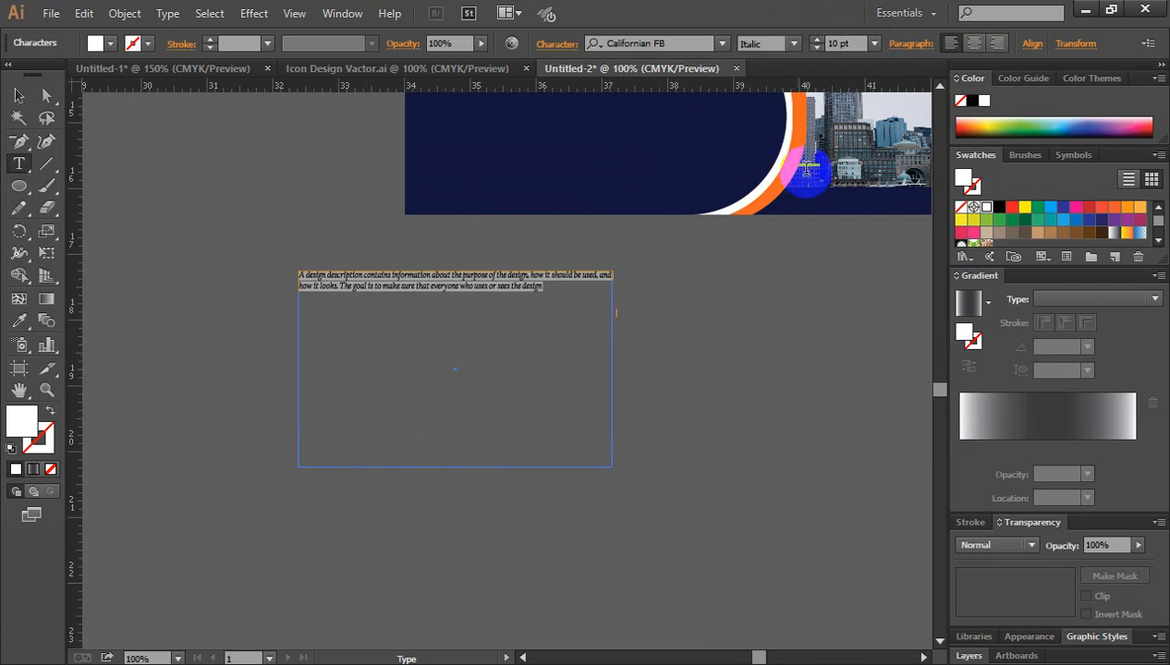
pyautogui.click(873, 44)
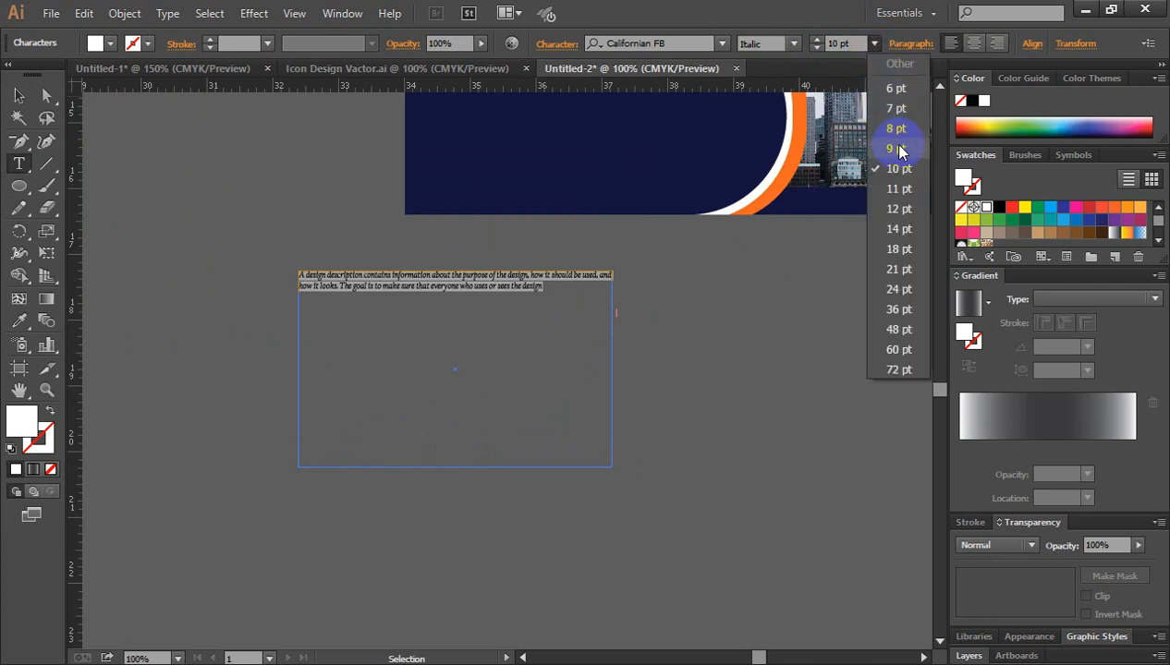
pyautogui.click(893, 228)
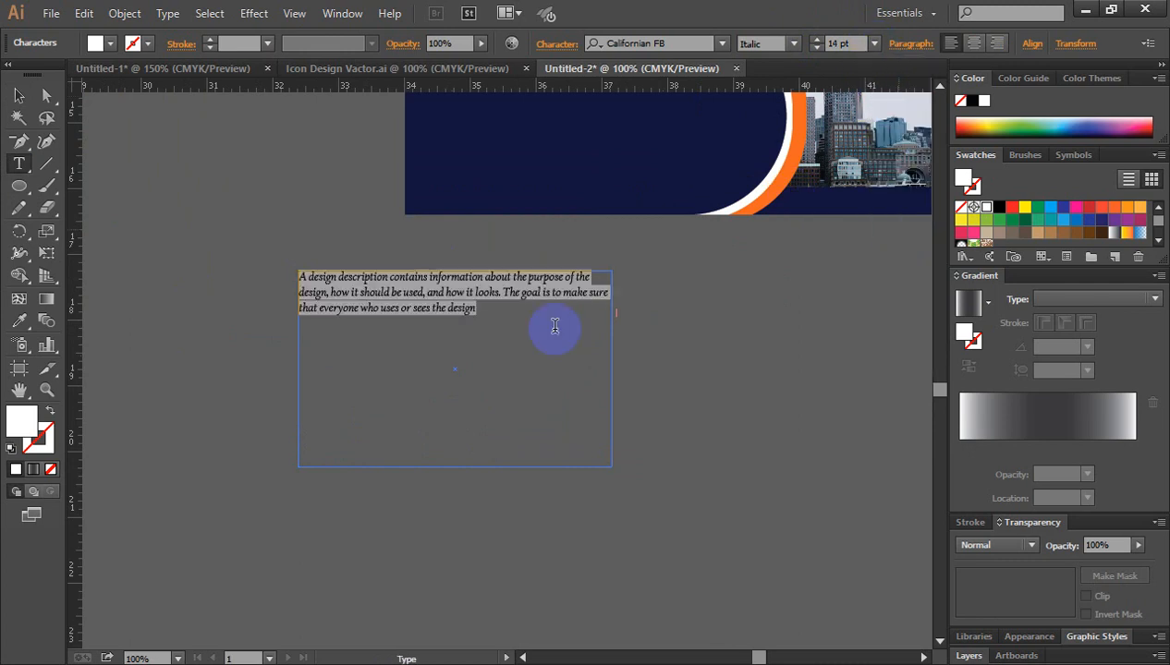
# Shorten the description's text frame so it fits closely around its three lines
pyautogui.click(19, 95)
pyautogui.click(456, 467)
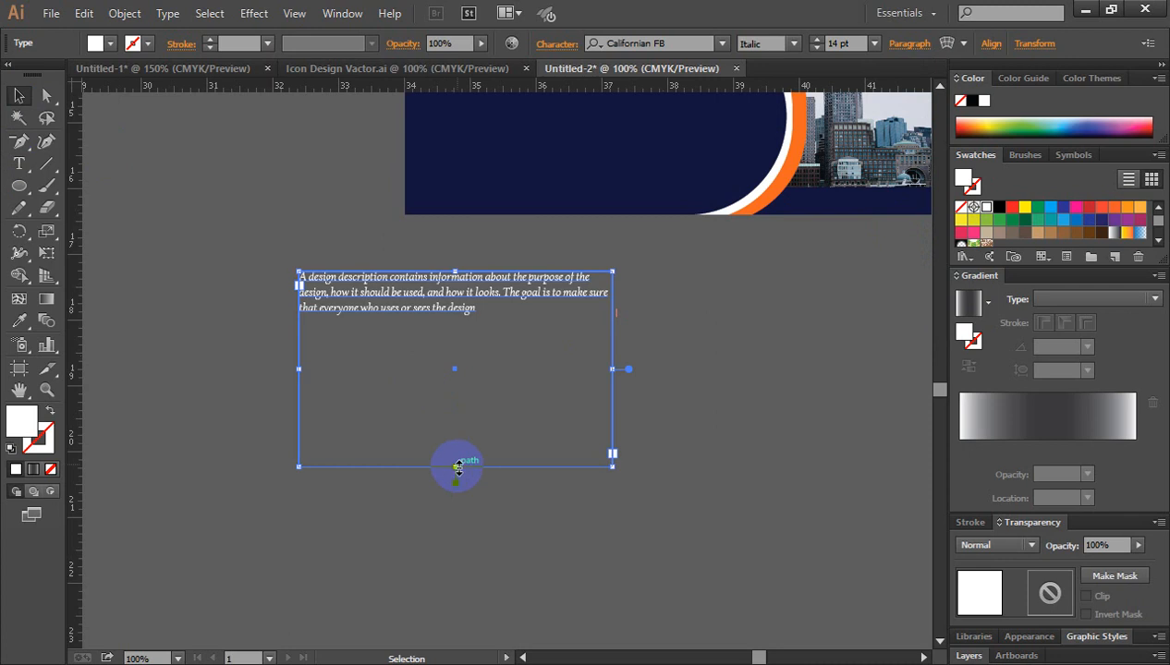
pyautogui.moveTo(456, 467); pyautogui.dragTo(470, 330)
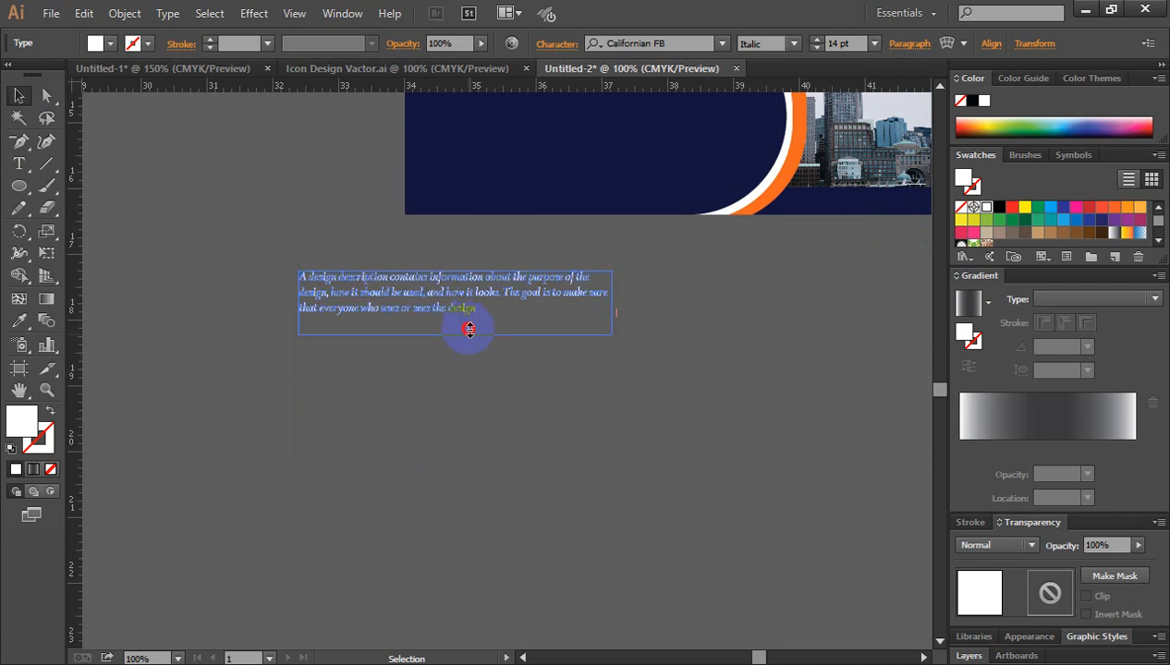
pyautogui.click(595, 409)
# Place the description under the BANNER DESIGN heading, flush with its left edge, narrow its text frame, and deselect it
pyautogui.moveTo(655, 370); pyautogui.dragTo(717, 435)
pyautogui.moveTo(596, 386); pyautogui.dragTo(719, 209)
pyautogui.moveTo(843, 249); pyautogui.dragTo(791, 261)
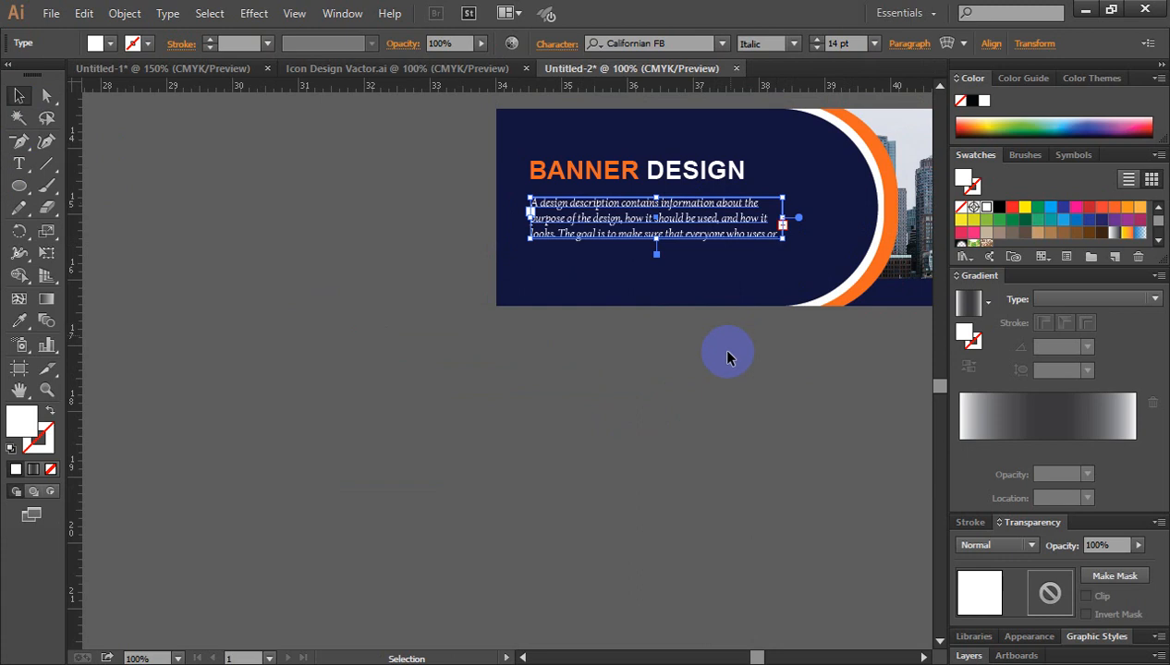
pyautogui.click(719, 392)
# Nudge the description slightly closer to the heading, extend its text frame a little downward, and deselect it
pyautogui.hotkey('ctrl', '+')
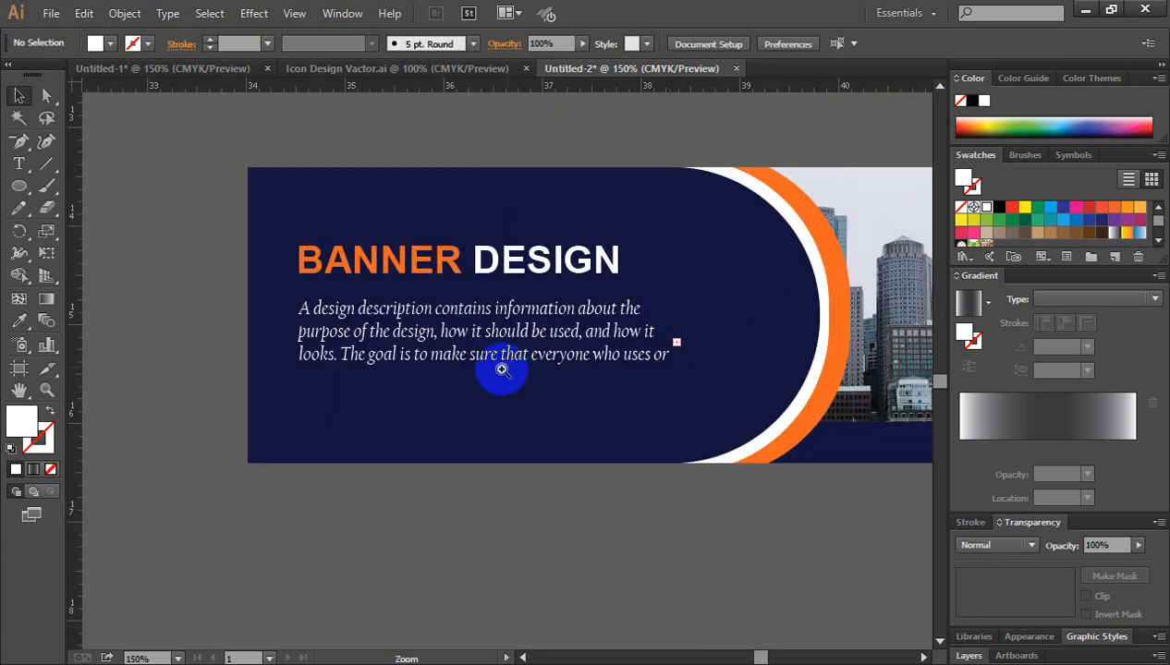
pyautogui.click(450, 315)
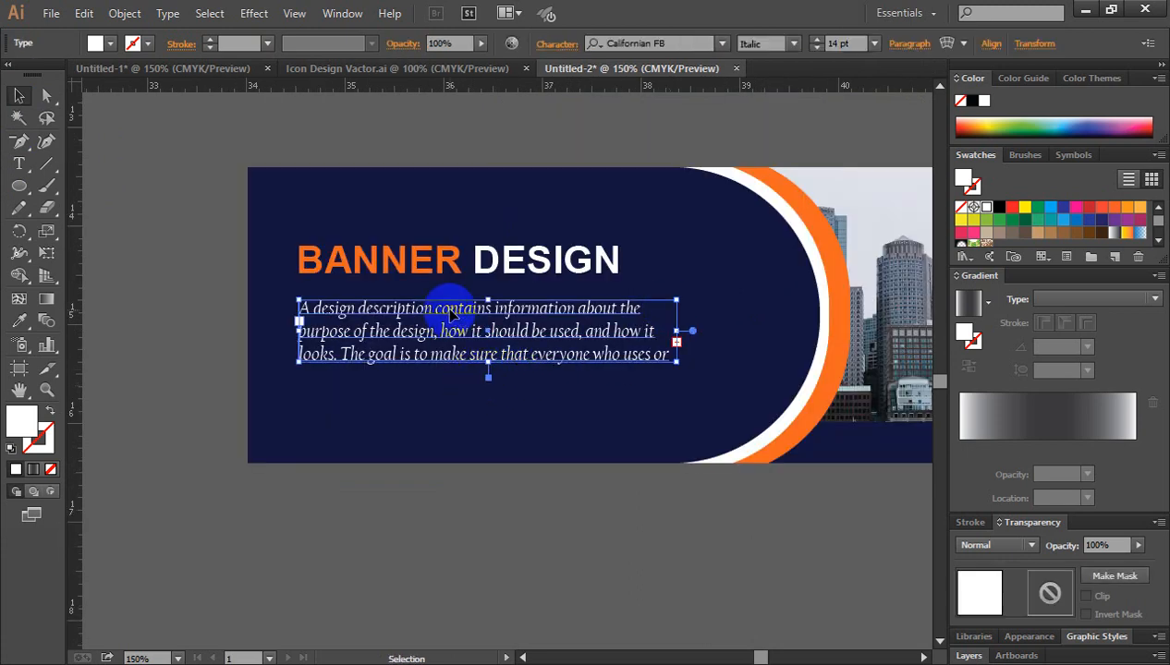
pyautogui.moveTo(450, 315); pyautogui.dragTo(449, 312)
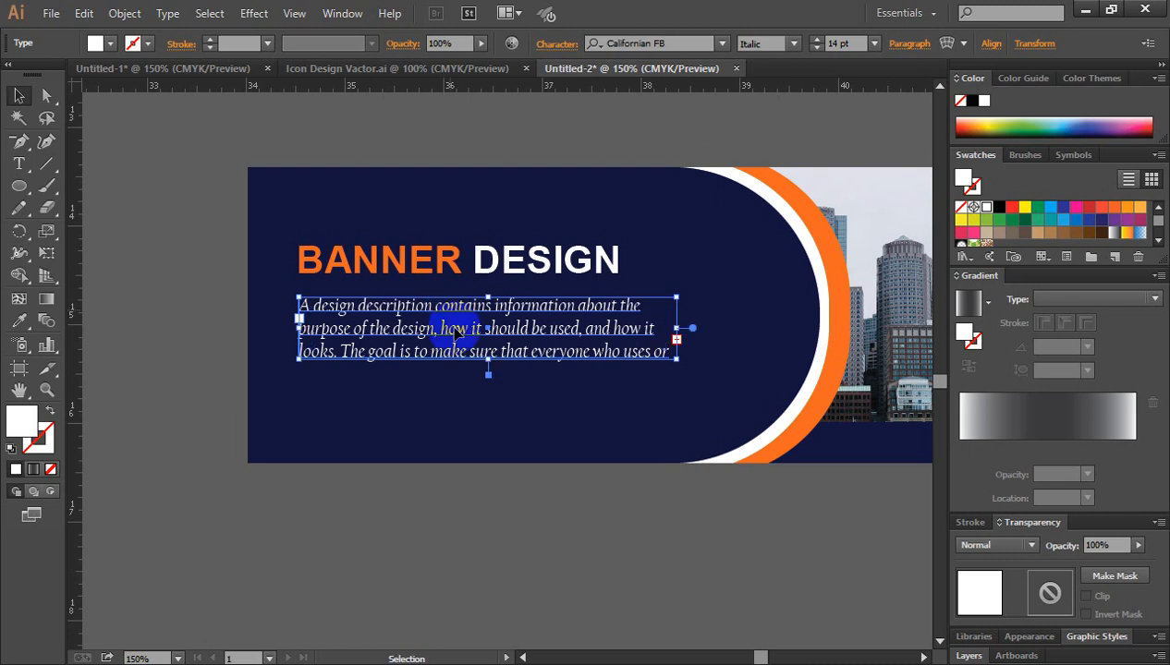
pyautogui.moveTo(486, 366); pyautogui.dragTo(487, 370)
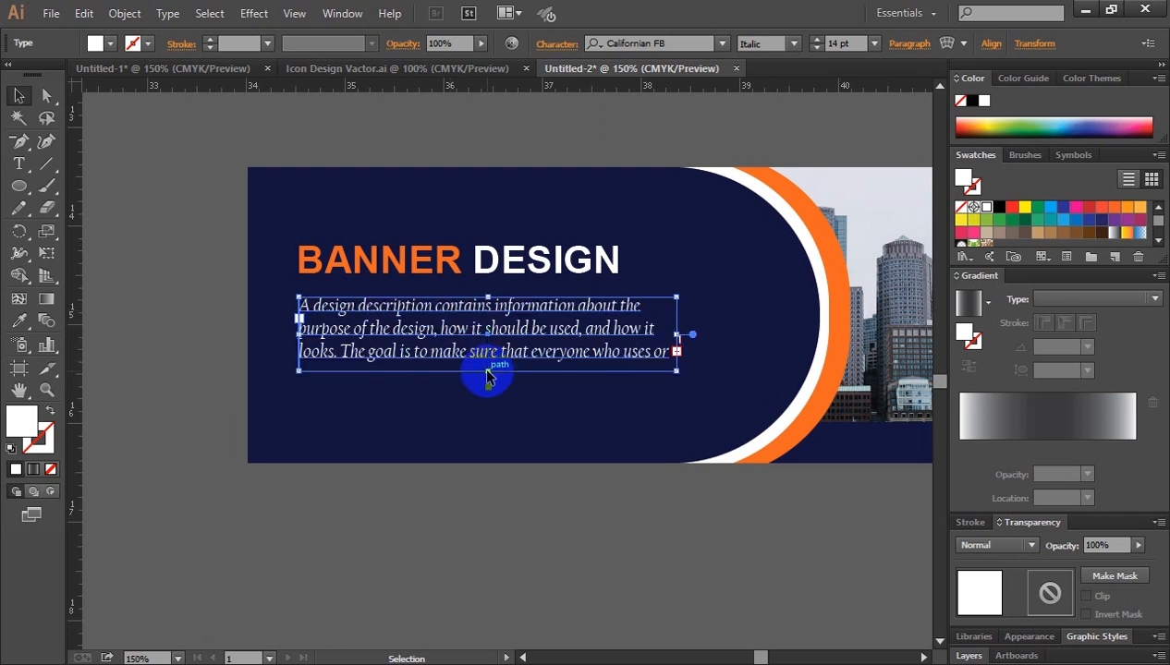
pyautogui.click(192, 368)
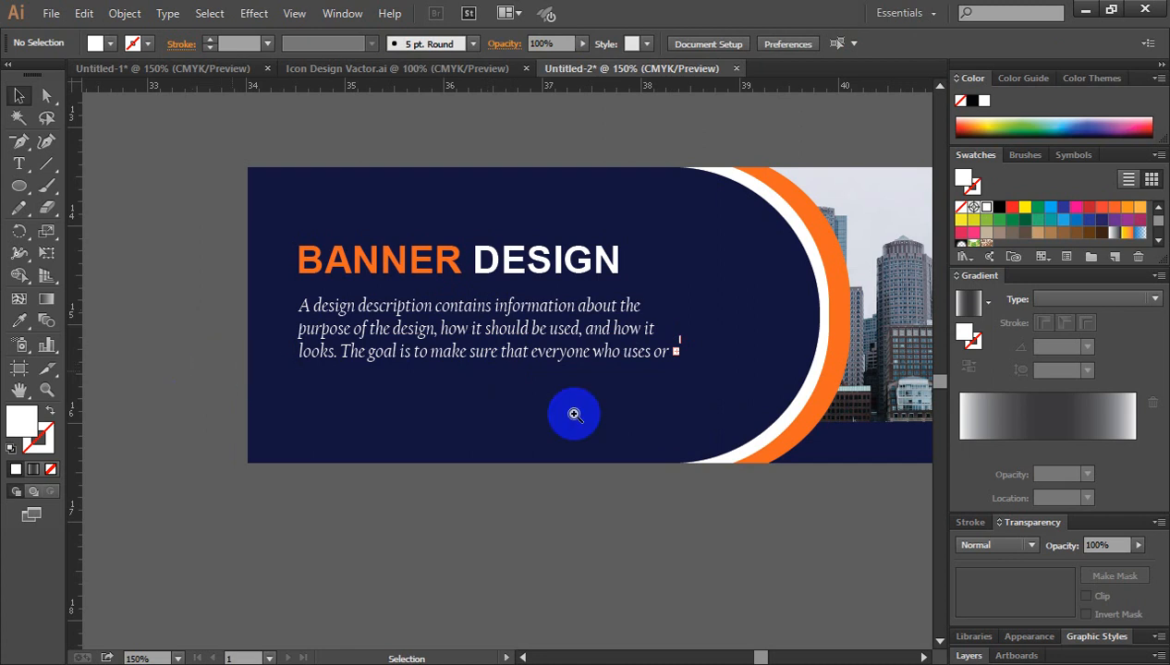
# Examine the reference banner's small dot pattern and the contact icons with captions below its description
pyautogui.keyDown('ctrl'); pyautogui.click(619, 363); pyautogui.keyUp('ctrl')
pyautogui.moveTo(720, 302); pyautogui.dragTo(678, 301)
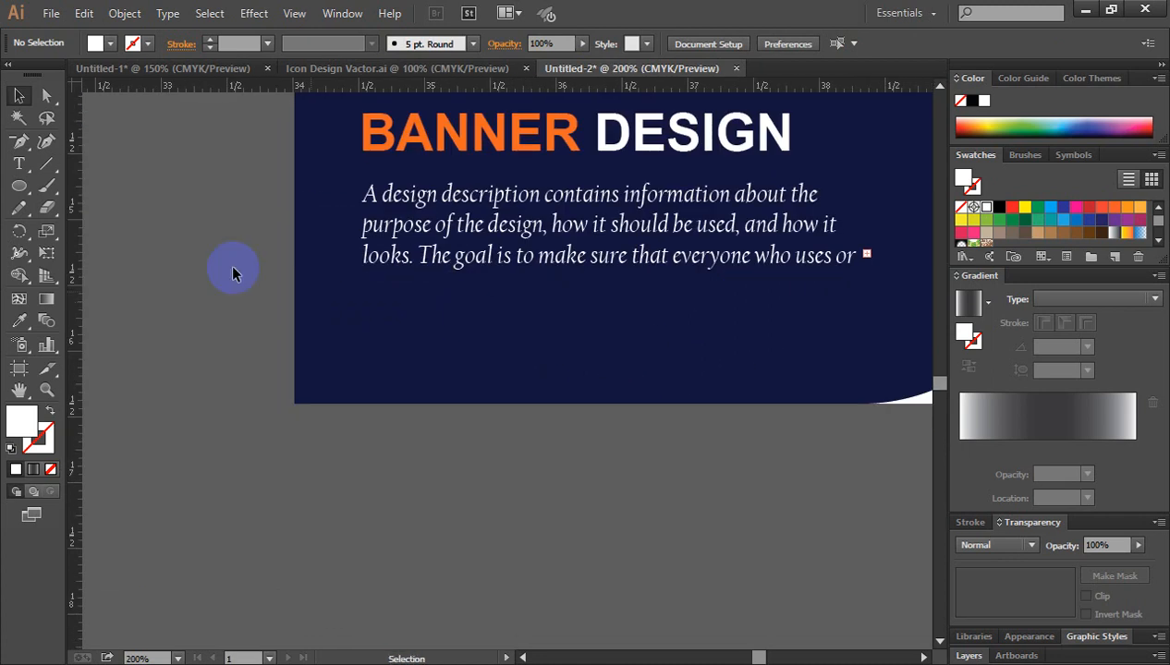
pyautogui.hotkey('ctrl', '1')
pyautogui.moveTo(203, 263); pyautogui.dragTo(932, 361)
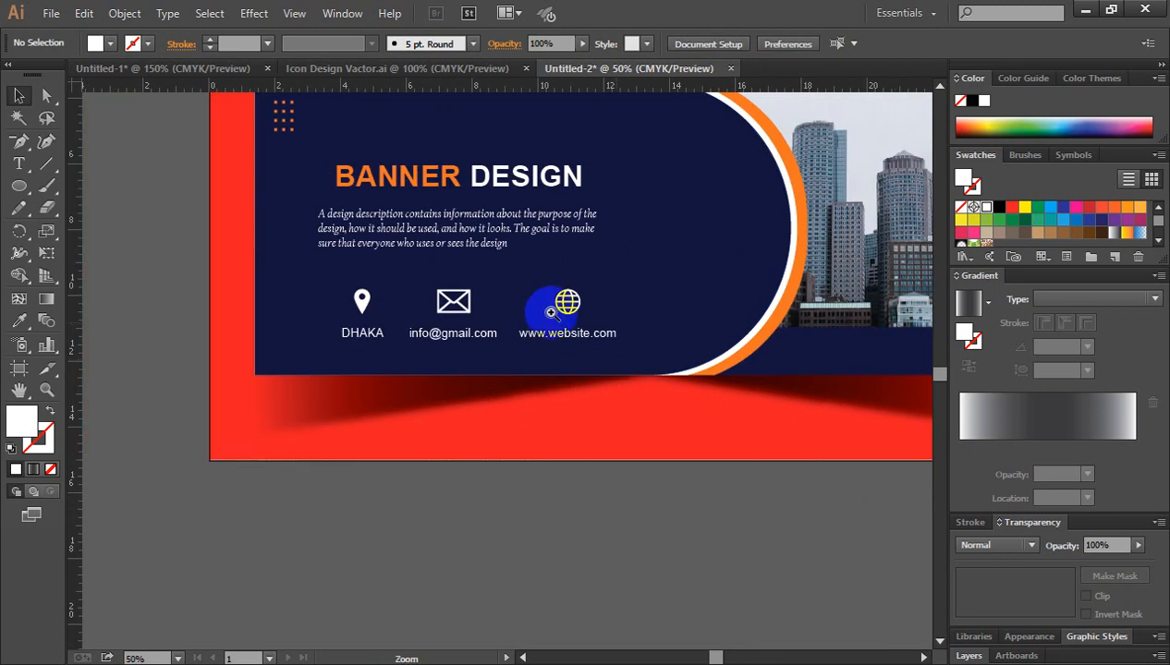
pyautogui.hotkey('ctrl', '+')
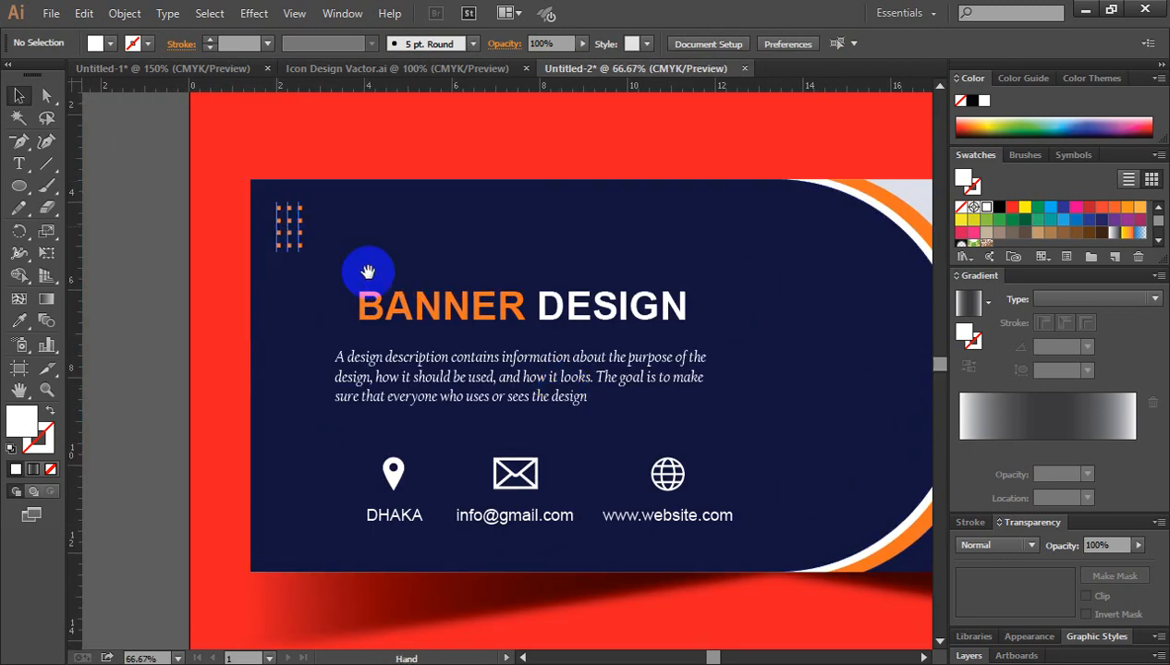
pyautogui.moveTo(596, 383); pyautogui.dragTo(499, 217)
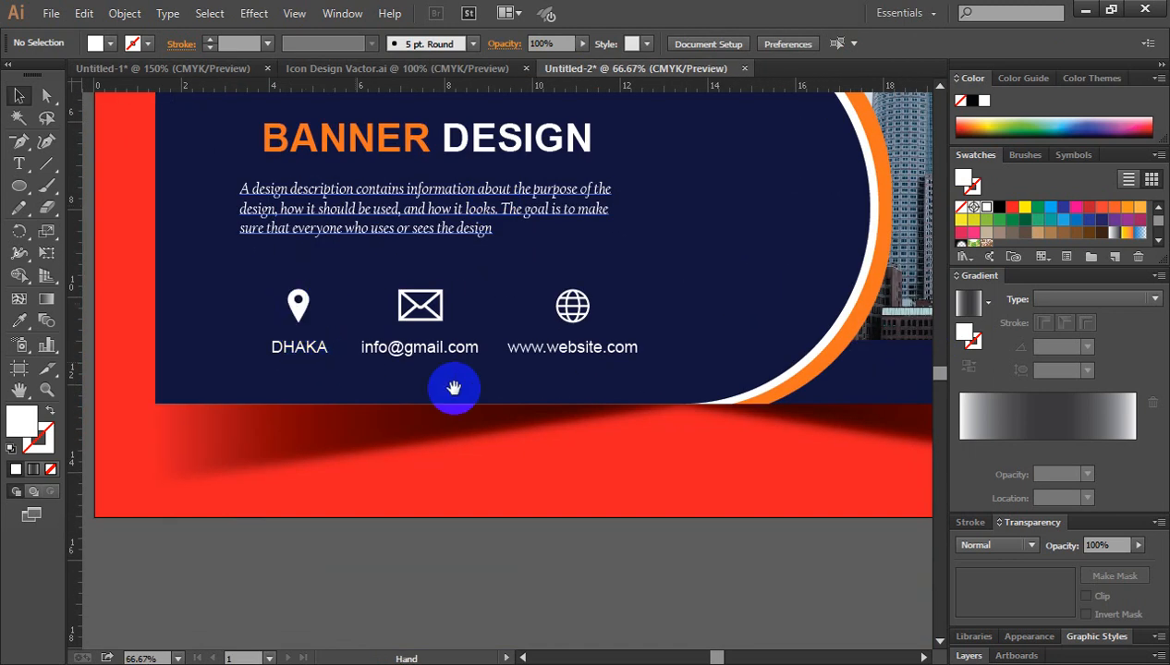
pyautogui.hotkey('ctrl', '-')
pyautogui.hotkey('ctrl', '-')
pyautogui.hotkey('ctrl', '-')
pyautogui.hotkey('ctrl', '-')
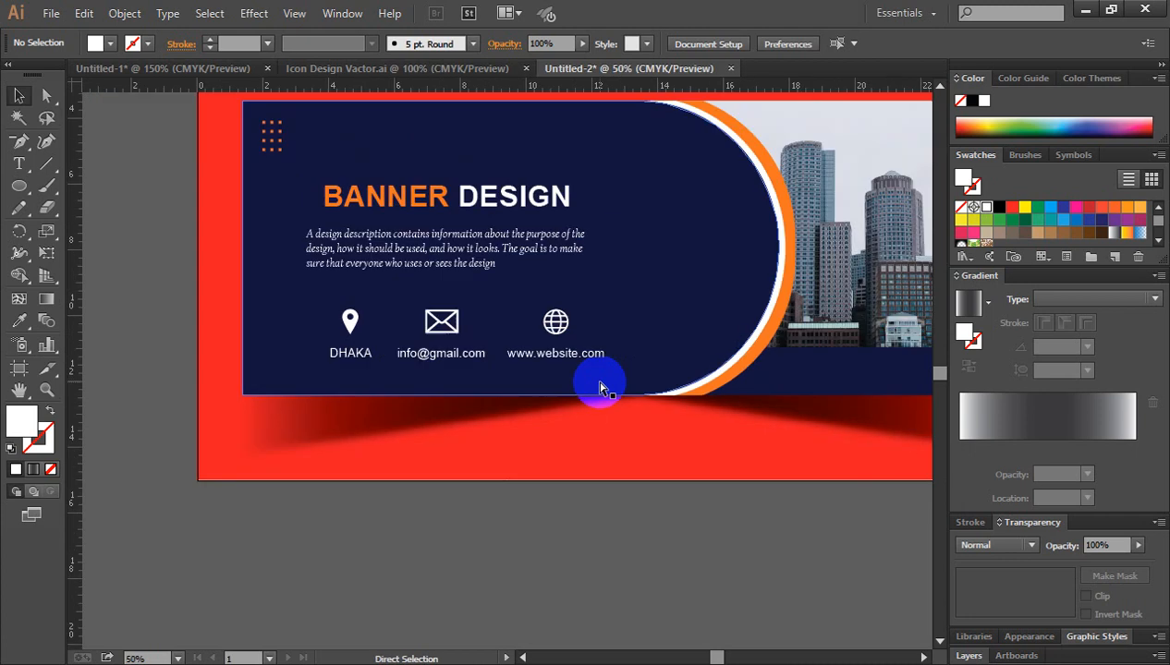
pyautogui.moveTo(743, 339); pyautogui.dragTo(523, 307)
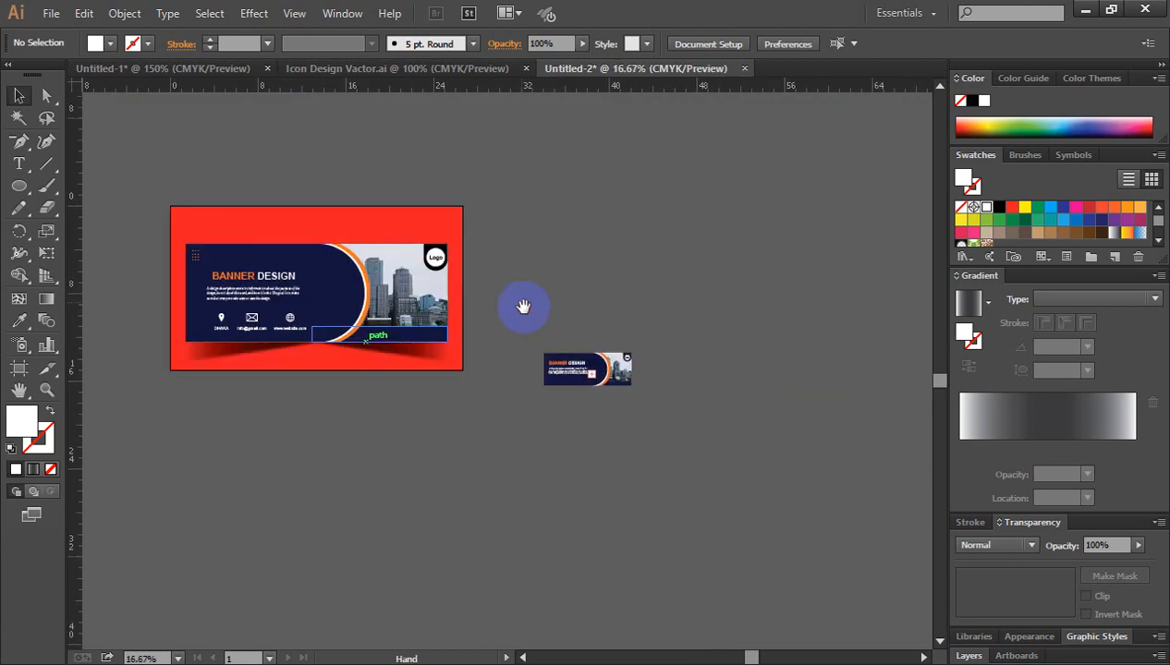
# Create a text object of three rows of five periods in the empty area above the new banner
pyautogui.keyDown('ctrl'); pyautogui.click(556, 388); pyautogui.keyUp('ctrl')
pyautogui.keyDown('ctrl'); pyautogui.click(518, 364); pyautogui.keyUp('ctrl')
pyautogui.keyDown('ctrl'); pyautogui.click(518, 363); pyautogui.keyUp('ctrl')
pyautogui.keyDown('ctrl'); pyautogui.click(518, 363); pyautogui.keyUp('ctrl')
pyautogui.keyDown('ctrl'); pyautogui.click(518, 363); pyautogui.keyUp('ctrl')
pyautogui.keyDown('ctrl'); pyautogui.click(518, 363); pyautogui.keyUp('ctrl')
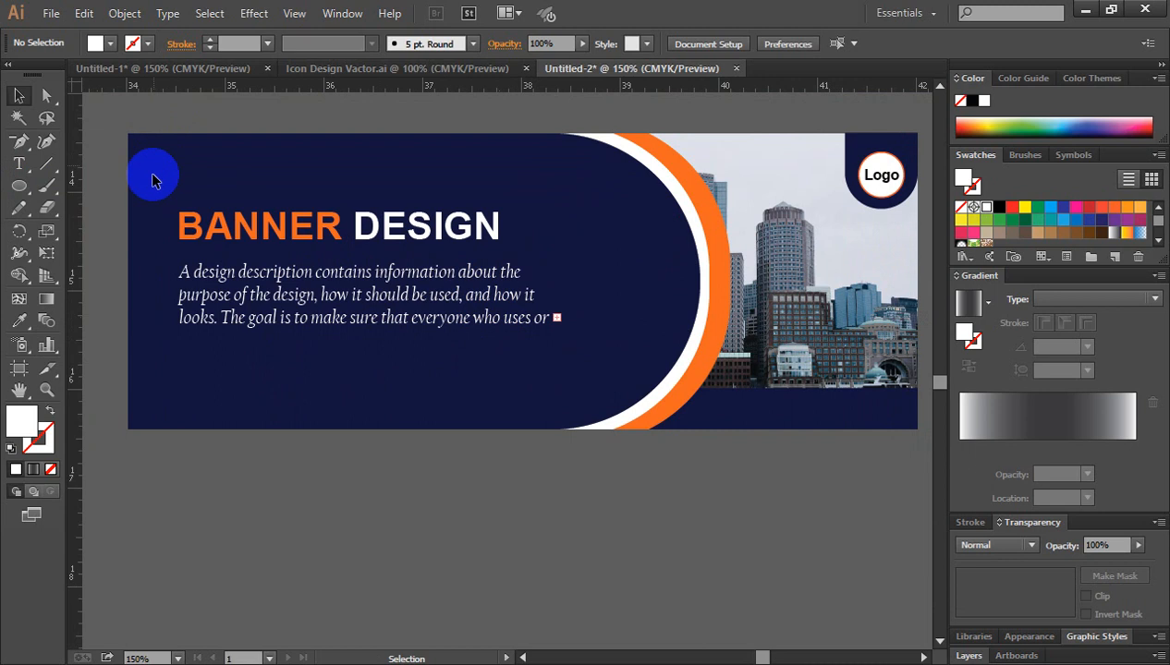
pyautogui.click(19, 166)
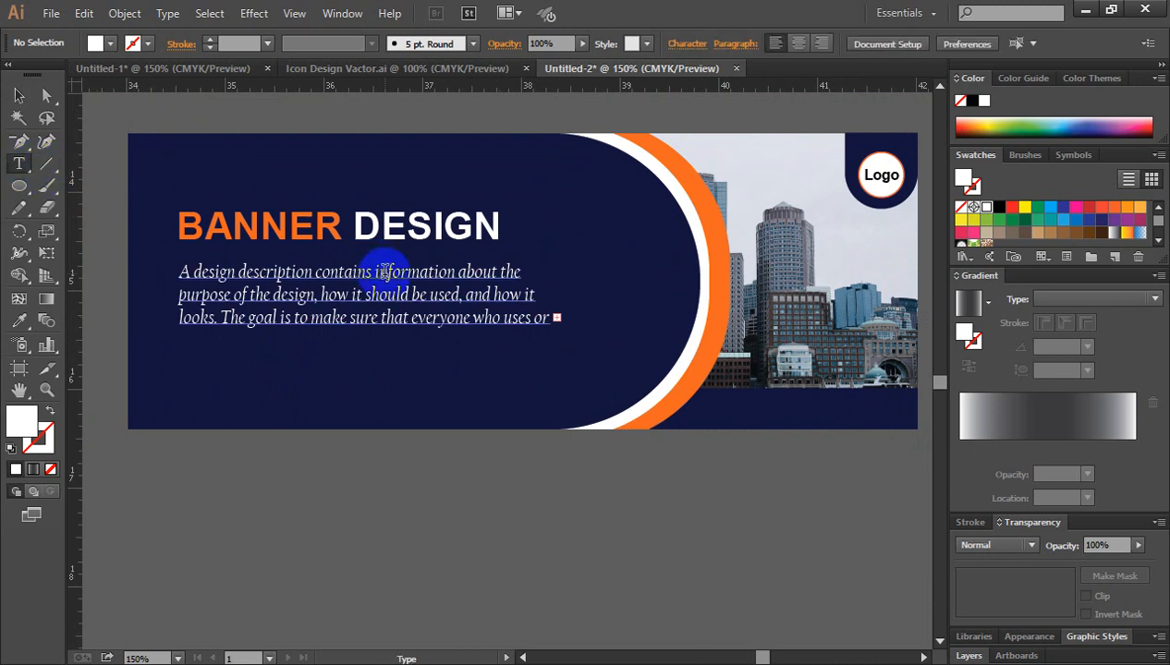
pyautogui.scroll(4, 351, 231)
pyautogui.click(331, 155)
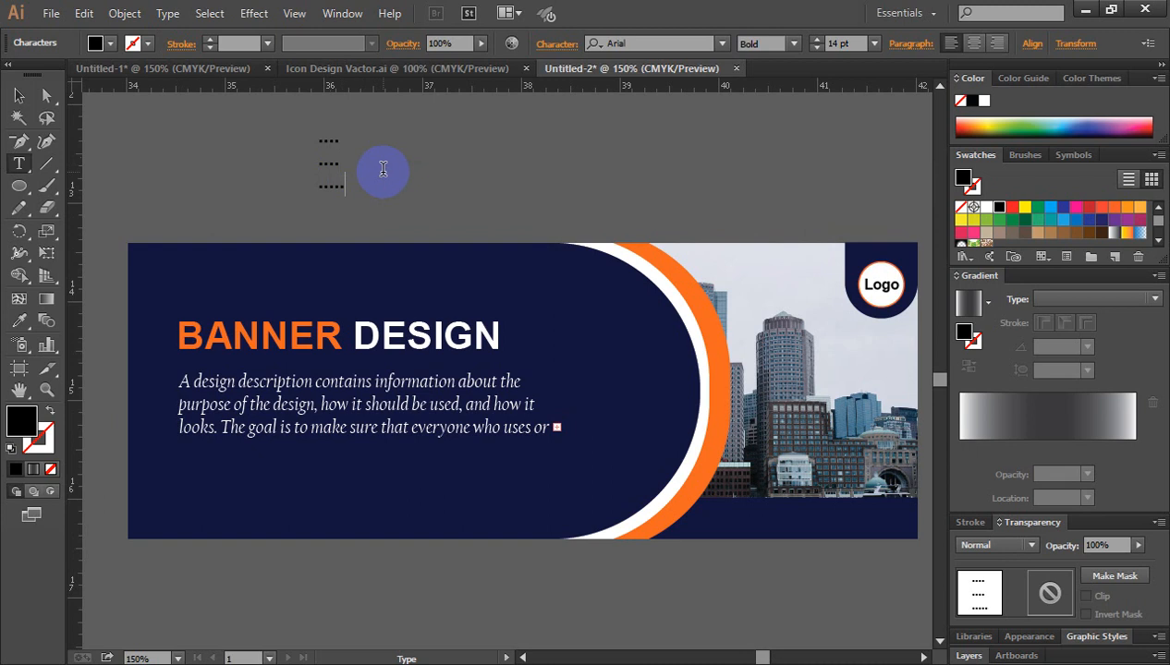
pyautogui.click(307, 127)
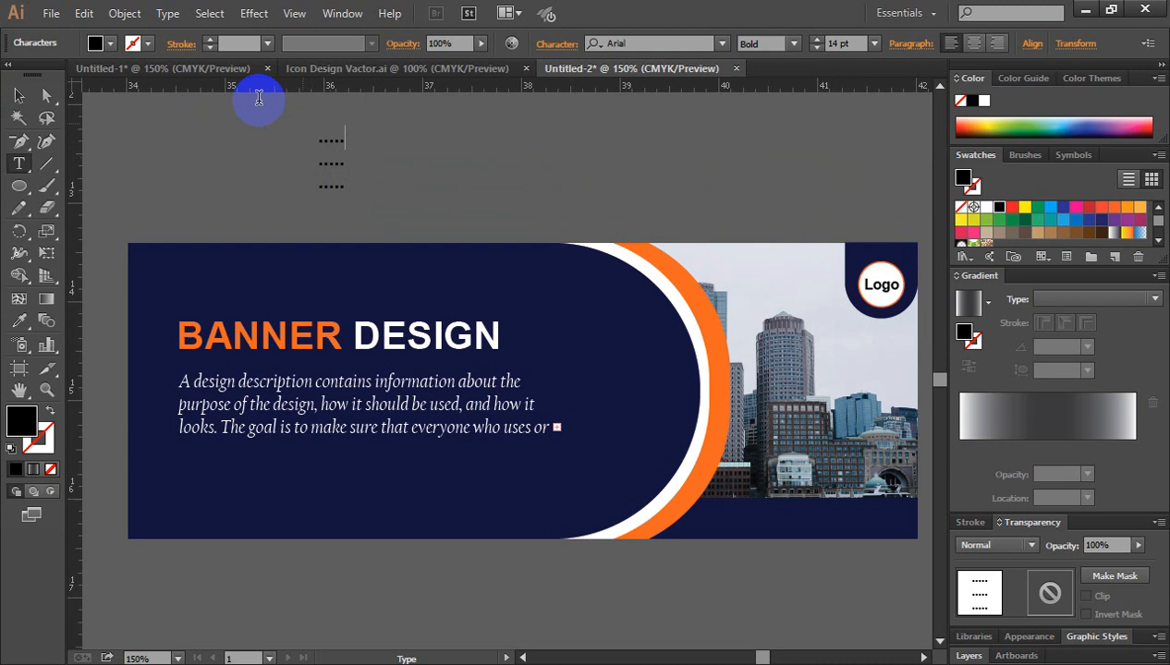
# Tighten the line spacing of the three dot rows until they form an evenly spaced grid, and deselect it
pyautogui.click(18, 95)
pyautogui.keyDown('ctrl'); pyautogui.click(308, 198); pyautogui.keyUp('ctrl')
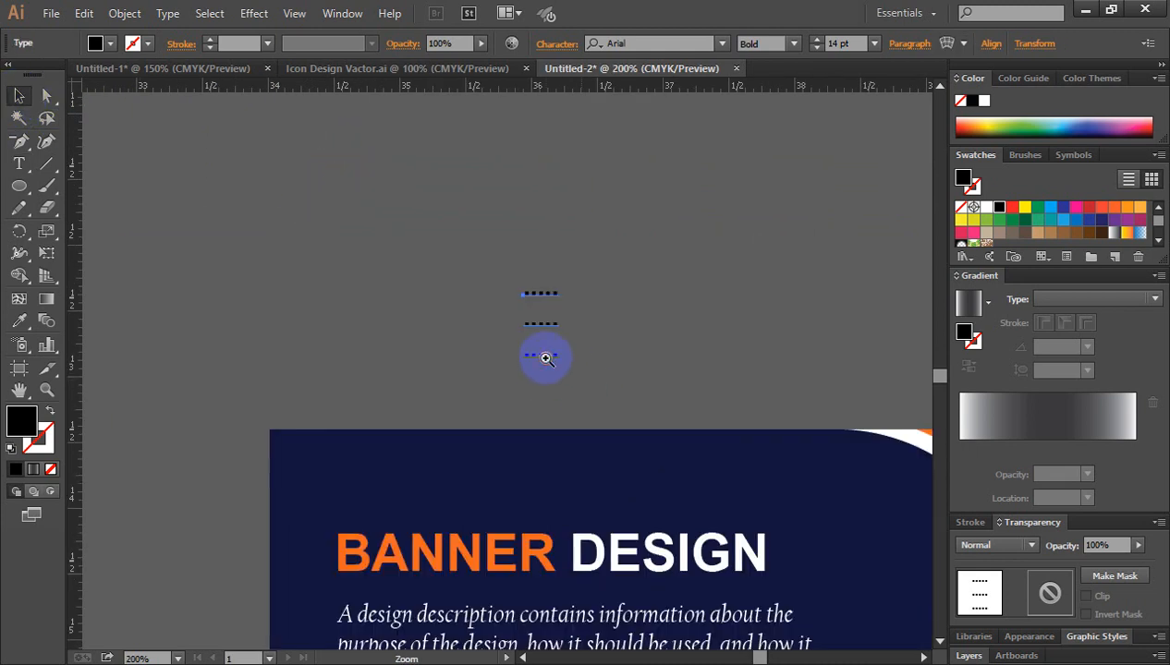
pyautogui.keyDown('ctrl'); pyautogui.click(544, 356); pyautogui.keyUp('ctrl')
pyautogui.click(448, 329)
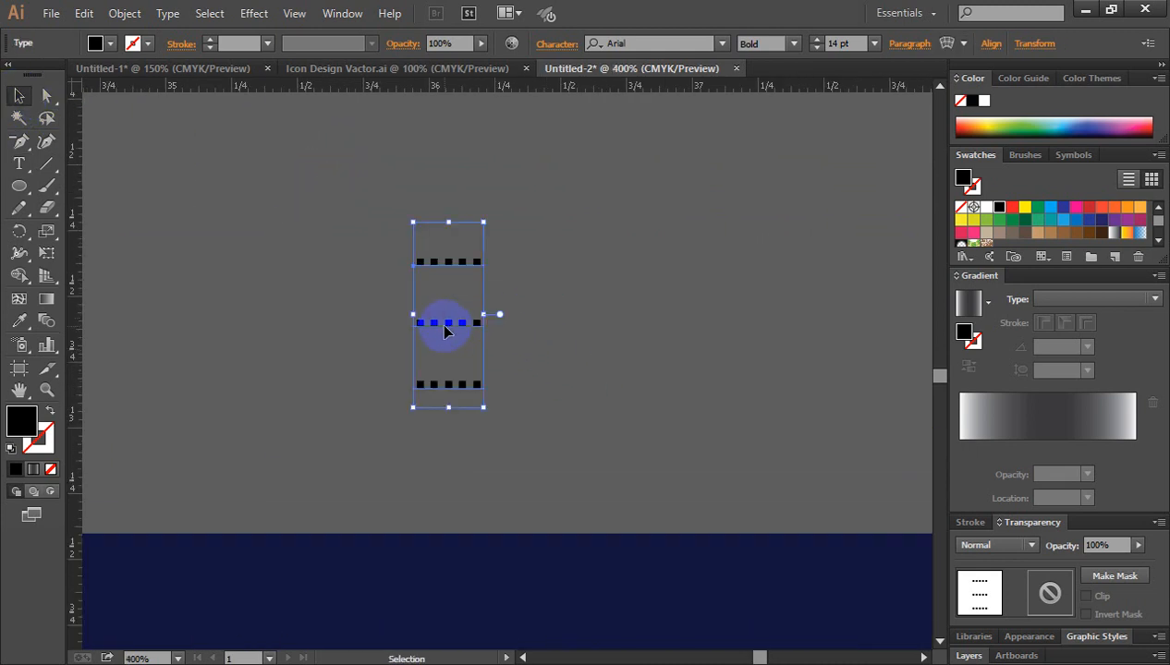
pyautogui.scroll(-1, 524, 335)
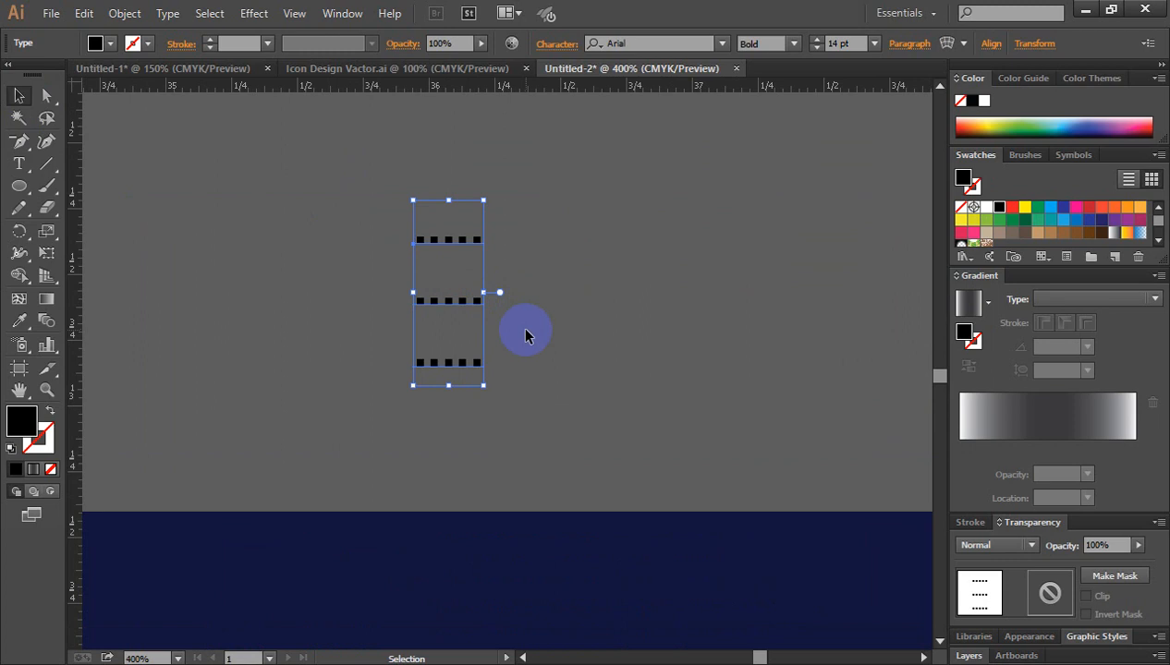
pyautogui.hotkey('alt', 'Up')
pyautogui.hotkey('alt', 'Up')
pyautogui.hotkey('alt', 'Up')
pyautogui.hotkey('alt', 'Up')
pyautogui.hotkey('alt', 'Up')
pyautogui.hotkey('alt', 'Up')
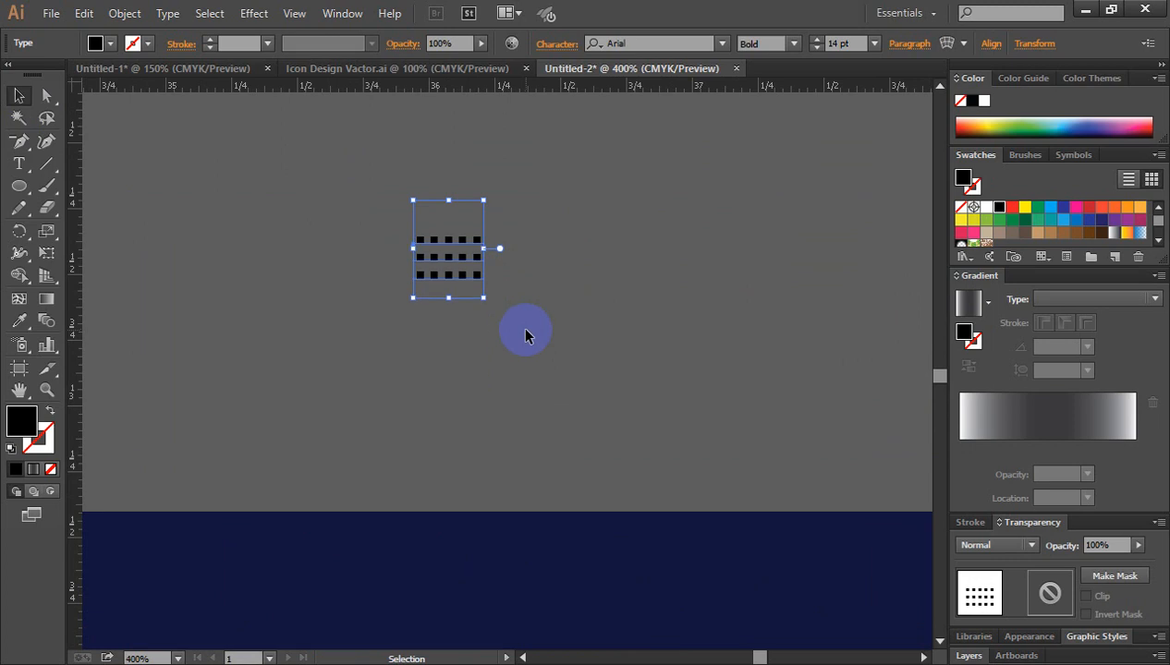
pyautogui.hotkey('alt', 'Up')
pyautogui.hotkey('alt', 'Down')
pyautogui.click(523, 325)
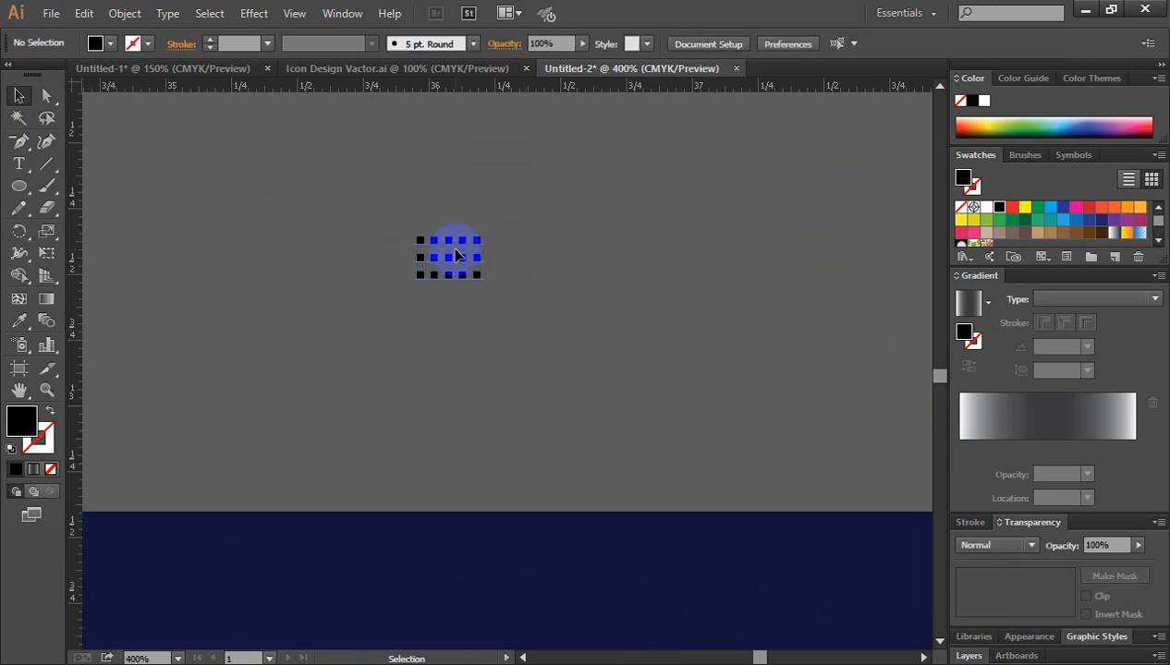
# Rotate the dot grid 90 degrees so it stands three columns wide and five rows high, and deselect it
pyautogui.click(456, 253)
pyautogui.moveTo(483, 192); pyautogui.dragTo(532, 317)
pyautogui.click(608, 318)
pyautogui.hotkey('ctrl', '-')
pyautogui.hotkey('ctrl', '-')
pyautogui.hotkey('ctrl', '-')
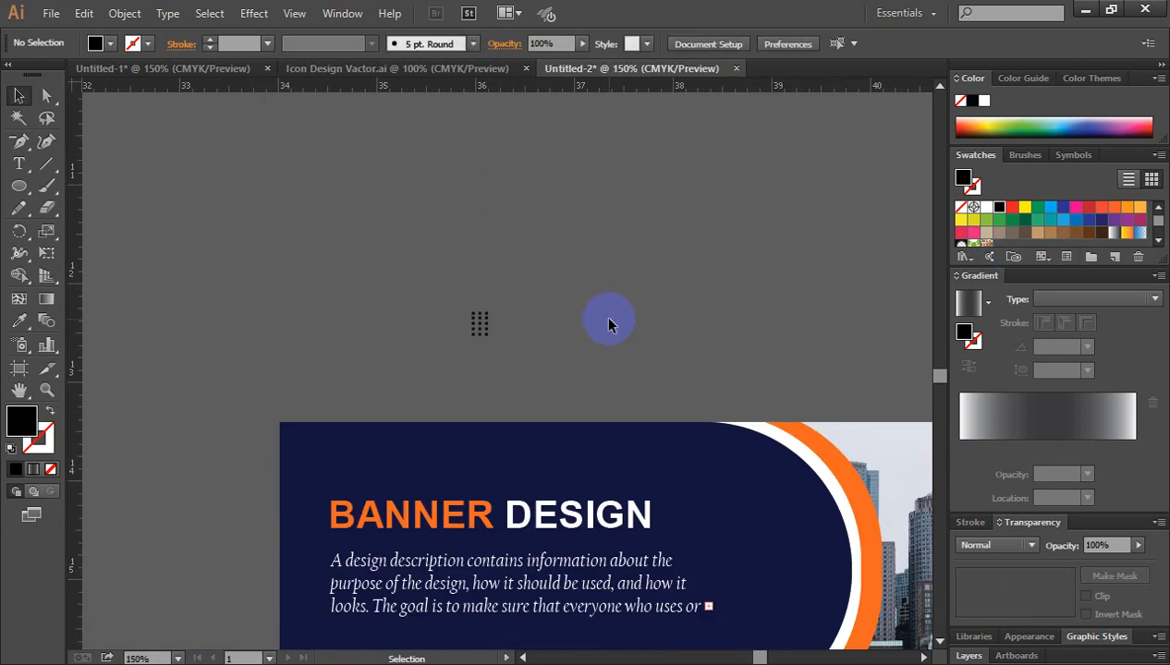
# Recolour the dot grid by sampling the orange of the banner's curved band, and deselect it
pyautogui.keyDown('ctrl'); pyautogui.click(490, 351); pyautogui.keyUp('ctrl')
pyautogui.moveTo(462, 329); pyautogui.dragTo(336, 174)
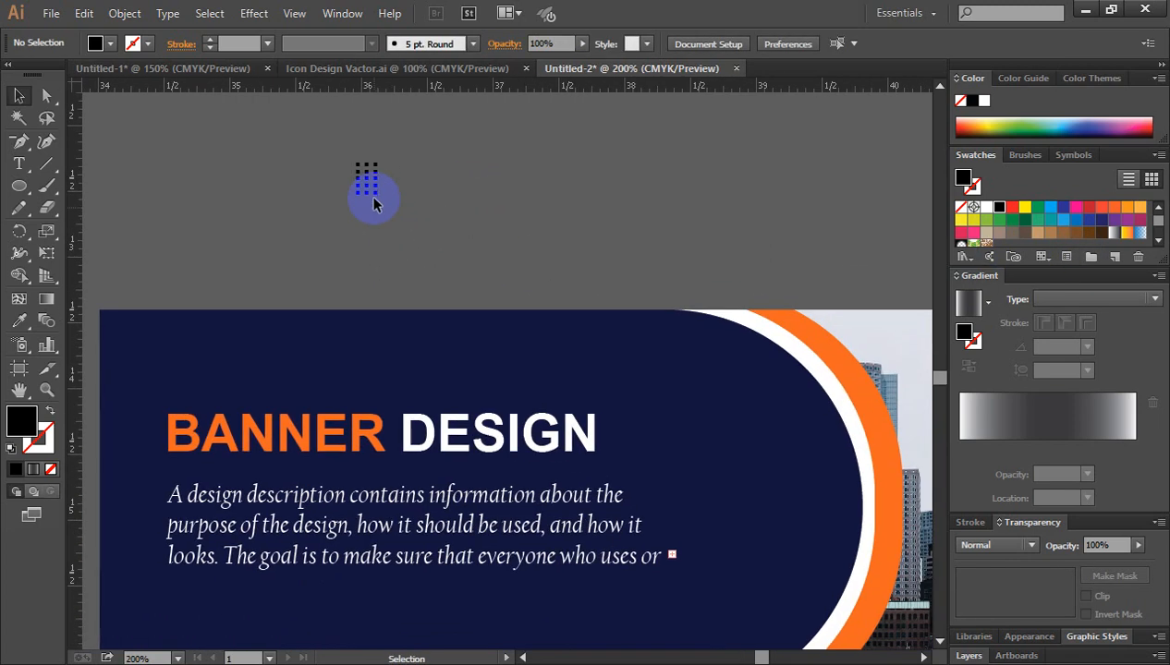
pyautogui.click(373, 189)
pyautogui.click(20, 321)
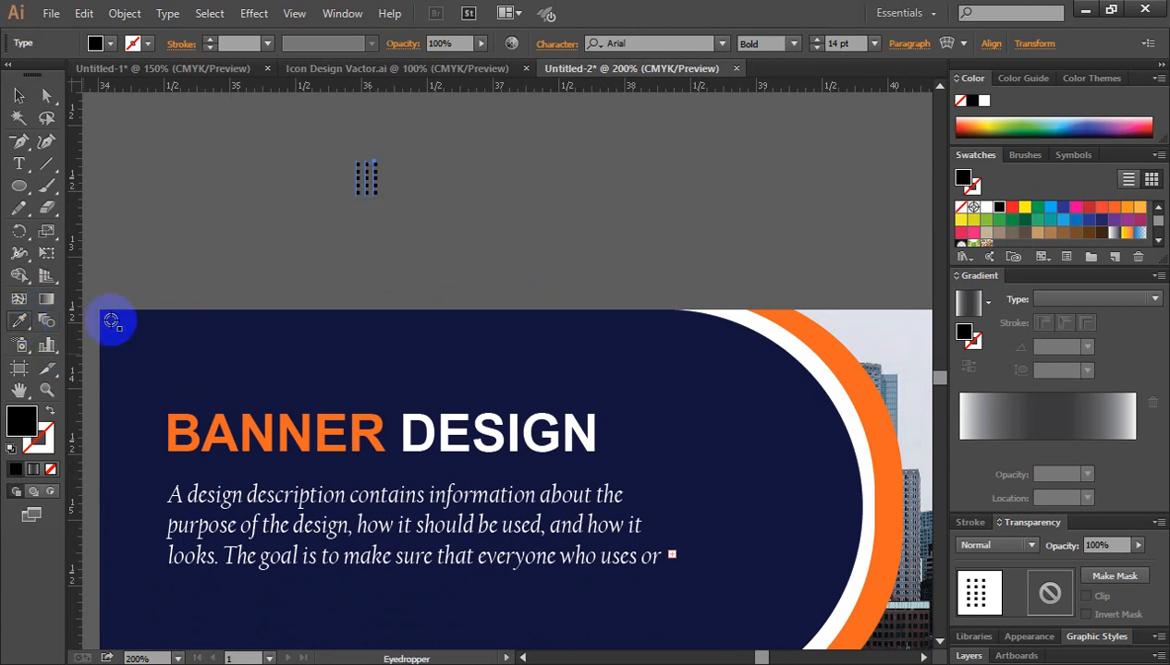
pyautogui.click(817, 339)
pyautogui.click(19, 95)
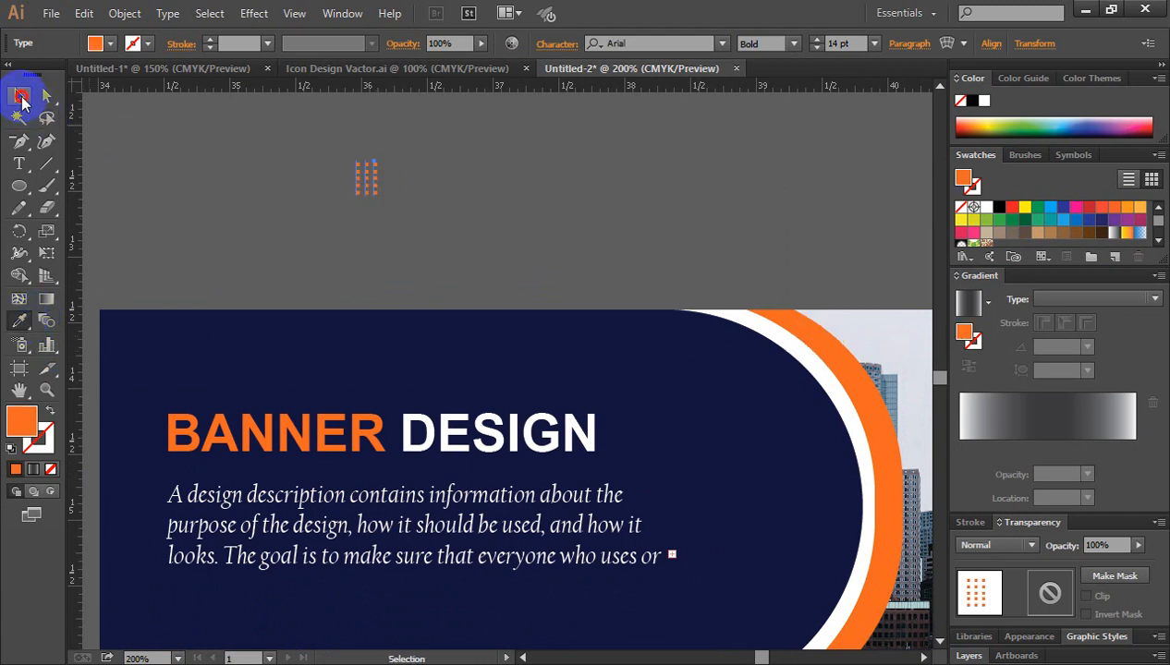
pyautogui.click(517, 238)
# Place the orange dot grid in the new banner's upper-left corner, above the heading, and deselect it
pyautogui.moveTo(468, 243); pyautogui.dragTo(658, 213)
pyautogui.moveTo(557, 171); pyautogui.dragTo(330, 335)
pyautogui.click(470, 222)
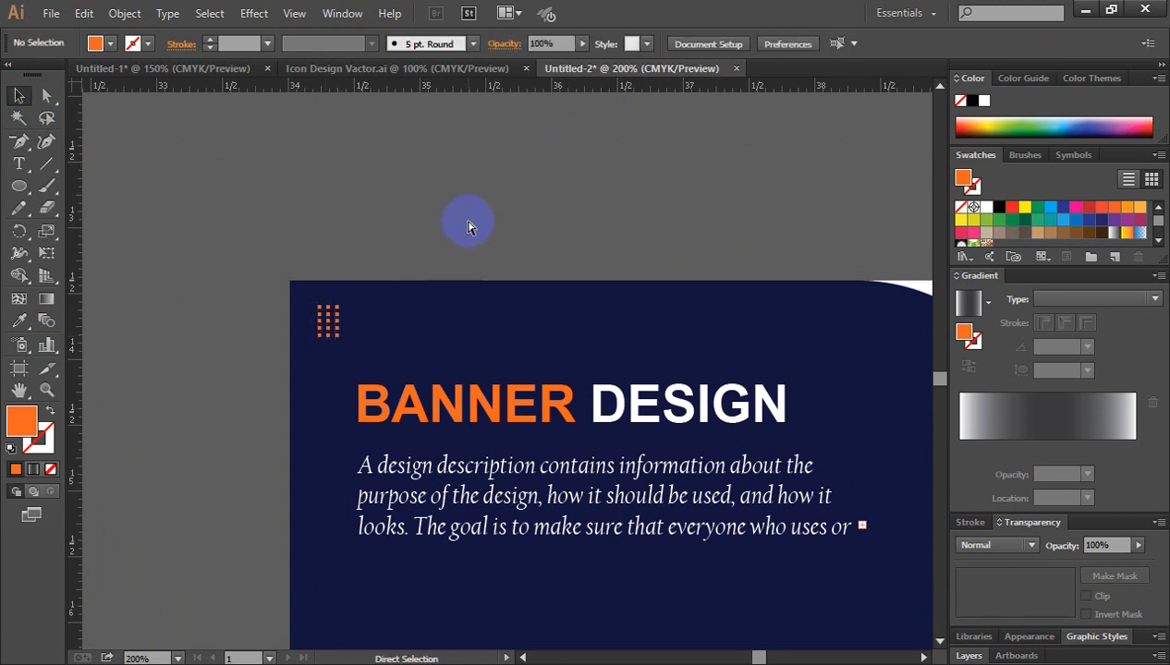
pyautogui.hotkey('ctrl', '1')
pyautogui.keyDown('ctrl'); pyautogui.click(506, 382); pyautogui.keyUp('ctrl')
pyautogui.moveTo(517, 391); pyautogui.dragTo(313, 256)
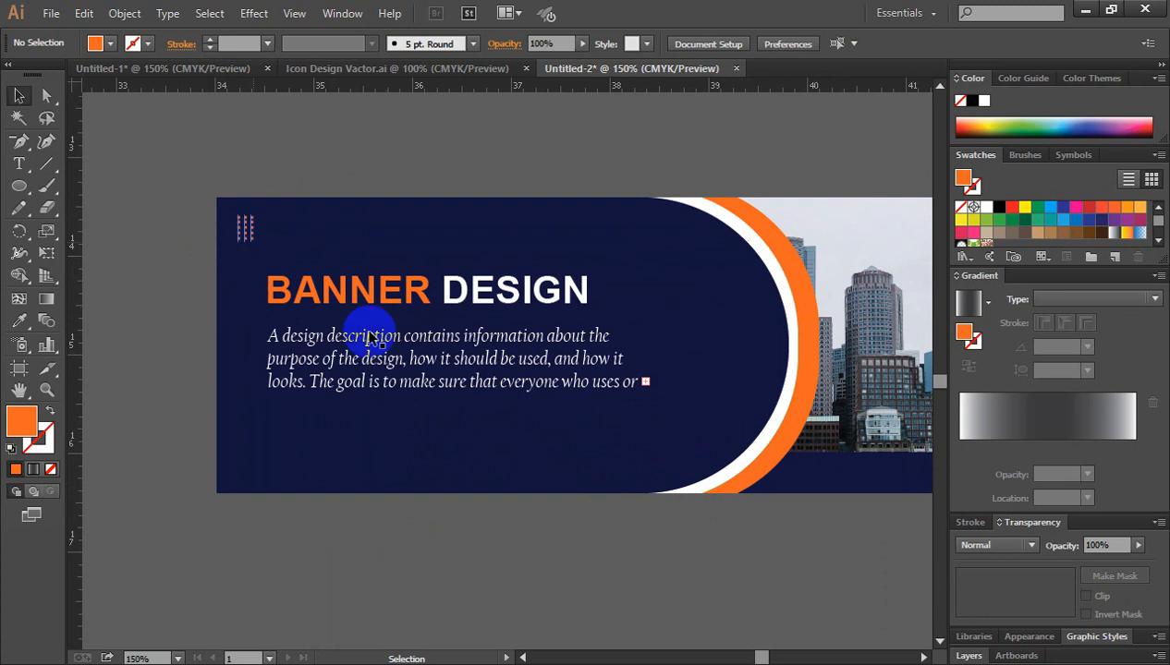
pyautogui.moveTo(450, 502); pyautogui.dragTo(439, 451)
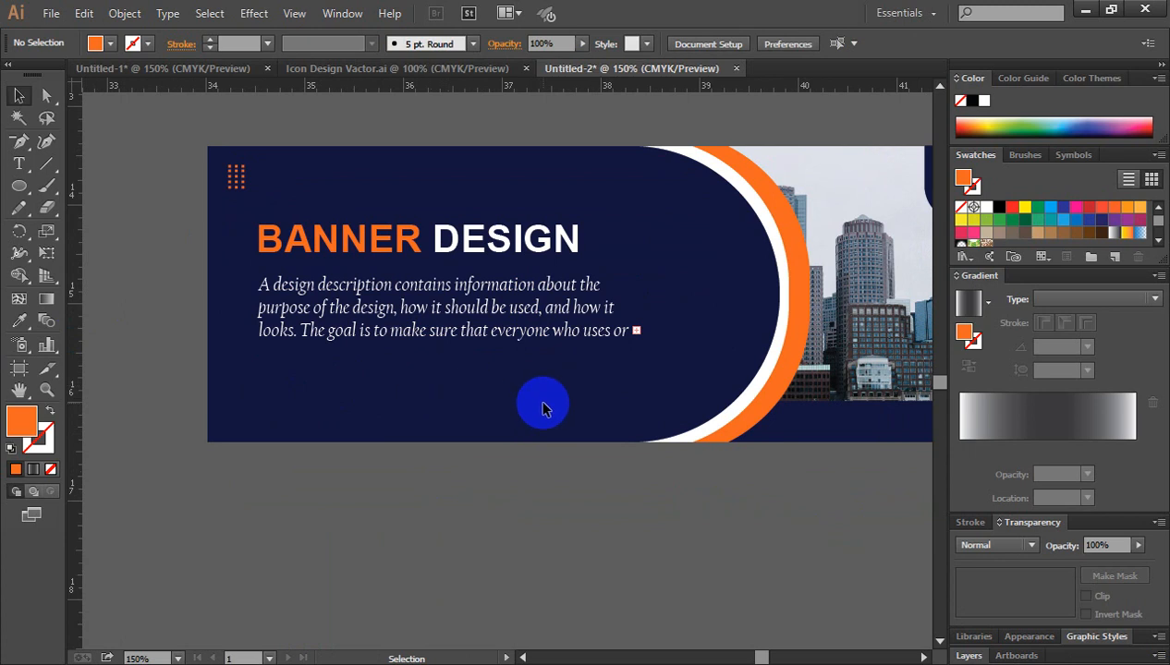
# Switch to the Icon Design Vactor.ai document and examine its set of contact and social icons
pyautogui.click(358, 69)
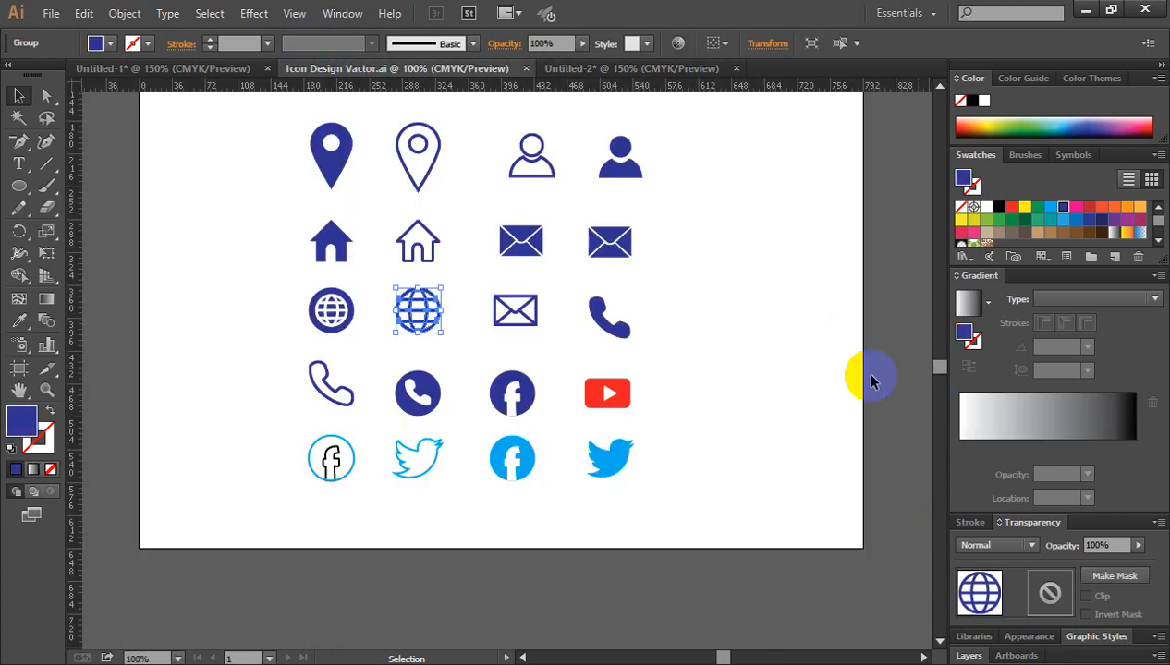
pyautogui.scroll(1, 726, 373)
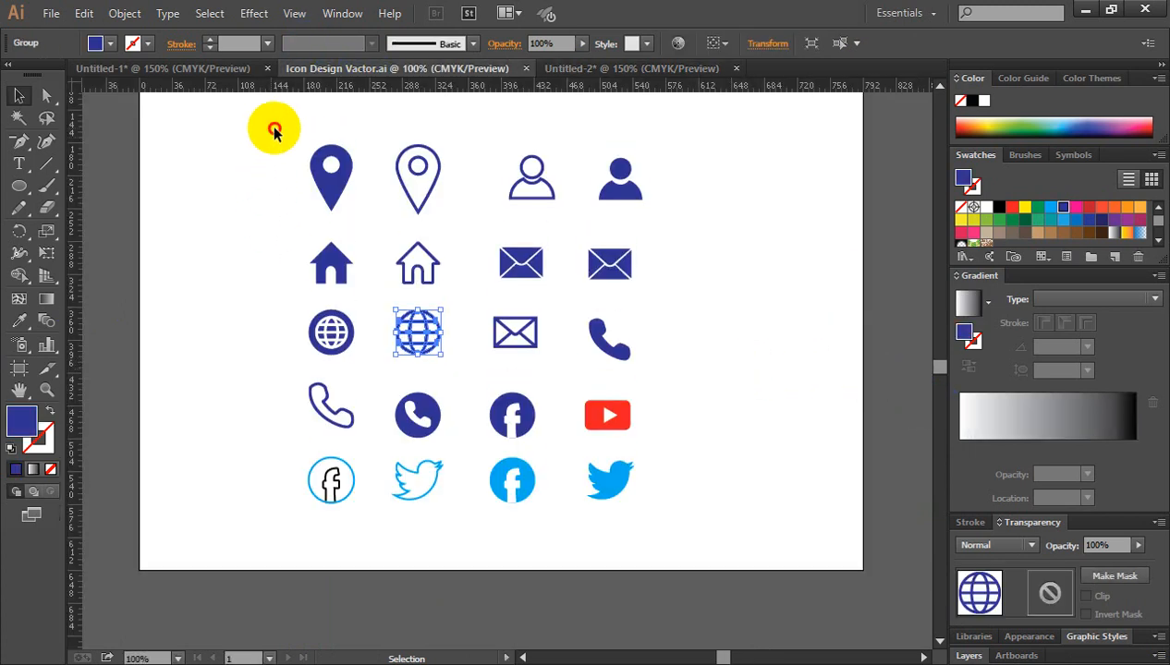
pyautogui.moveTo(274, 132); pyautogui.dragTo(668, 494)
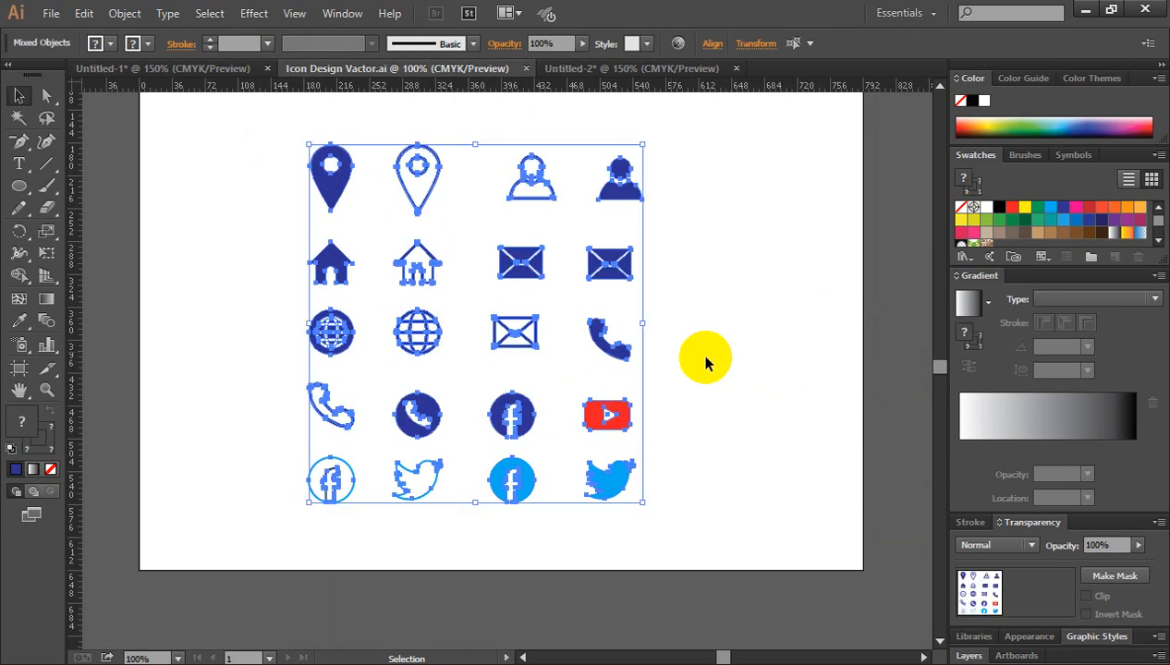
pyautogui.click(684, 277)
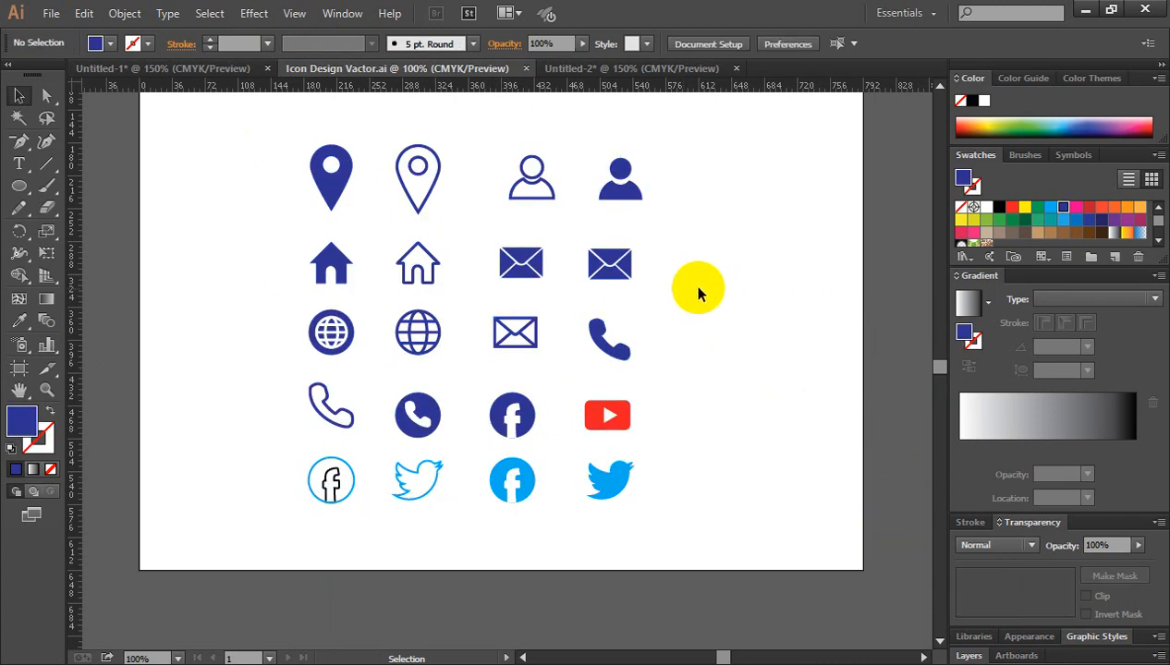
pyautogui.moveTo(292, 141); pyautogui.dragTo(677, 497)
pyautogui.click(721, 298)
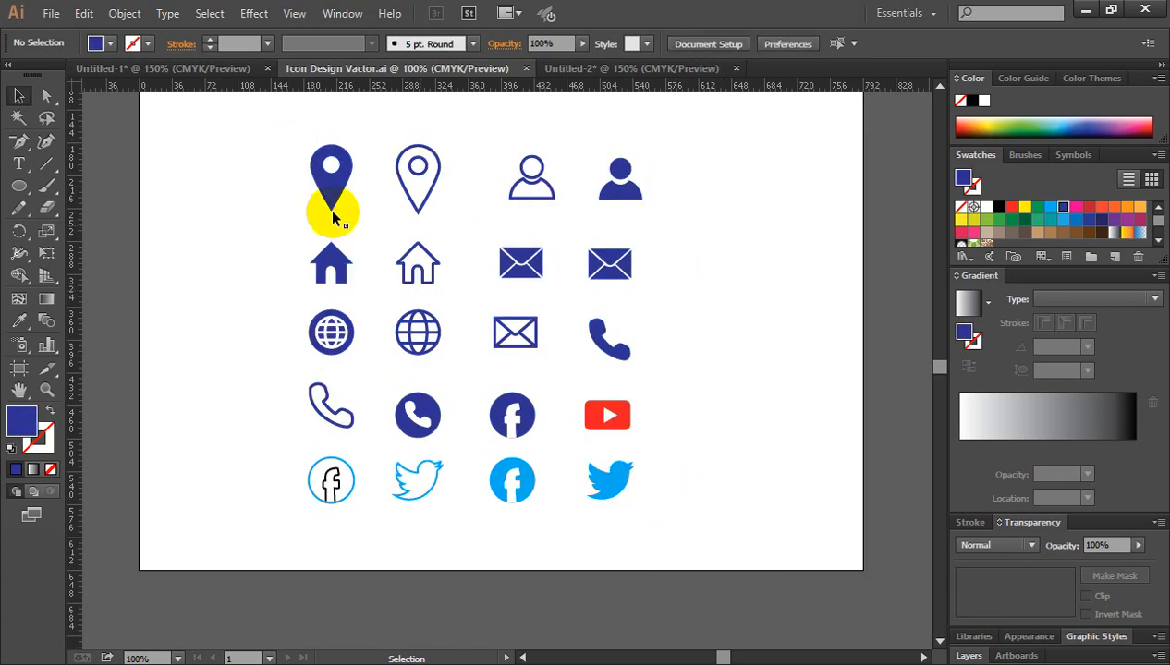
pyautogui.moveTo(282, 146); pyautogui.dragTo(697, 499)
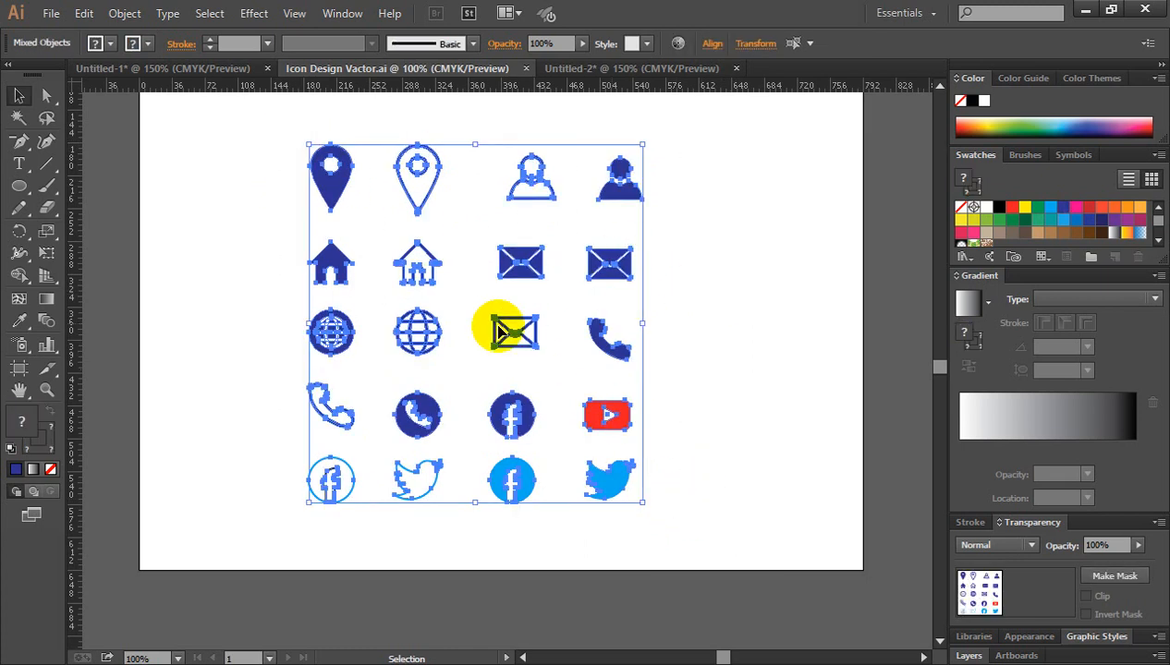
pyautogui.click(700, 331)
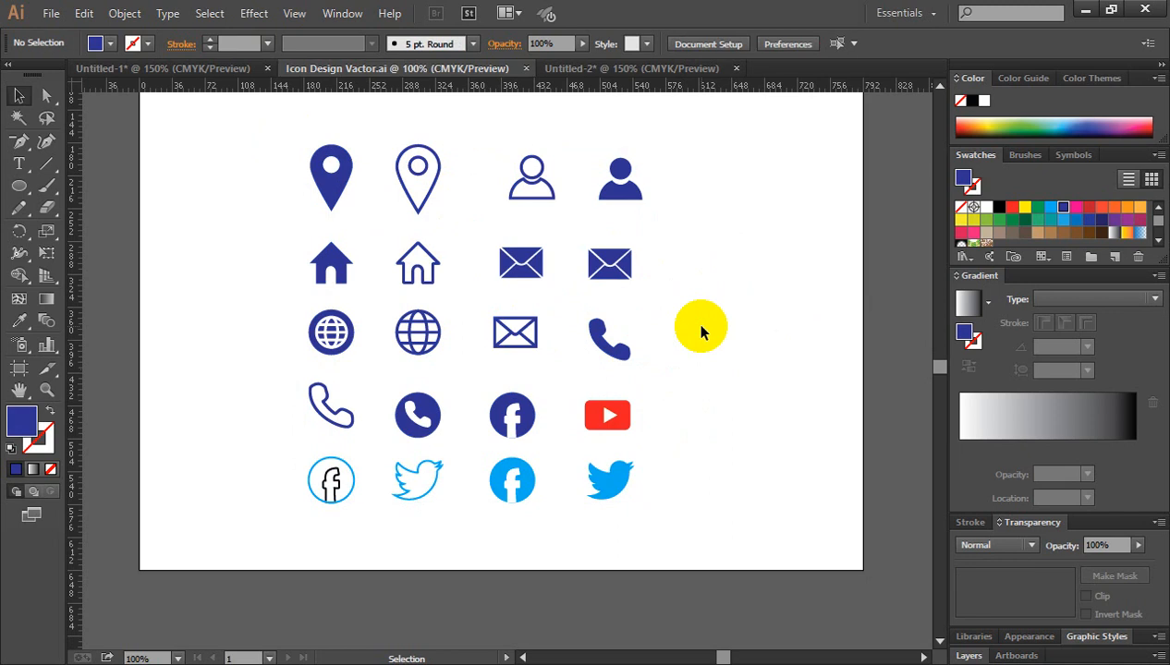
# Copy the outlined location pin, a filled envelope and the outlined globe icon into the Untitled-2 banner document
pyautogui.click(418, 167)
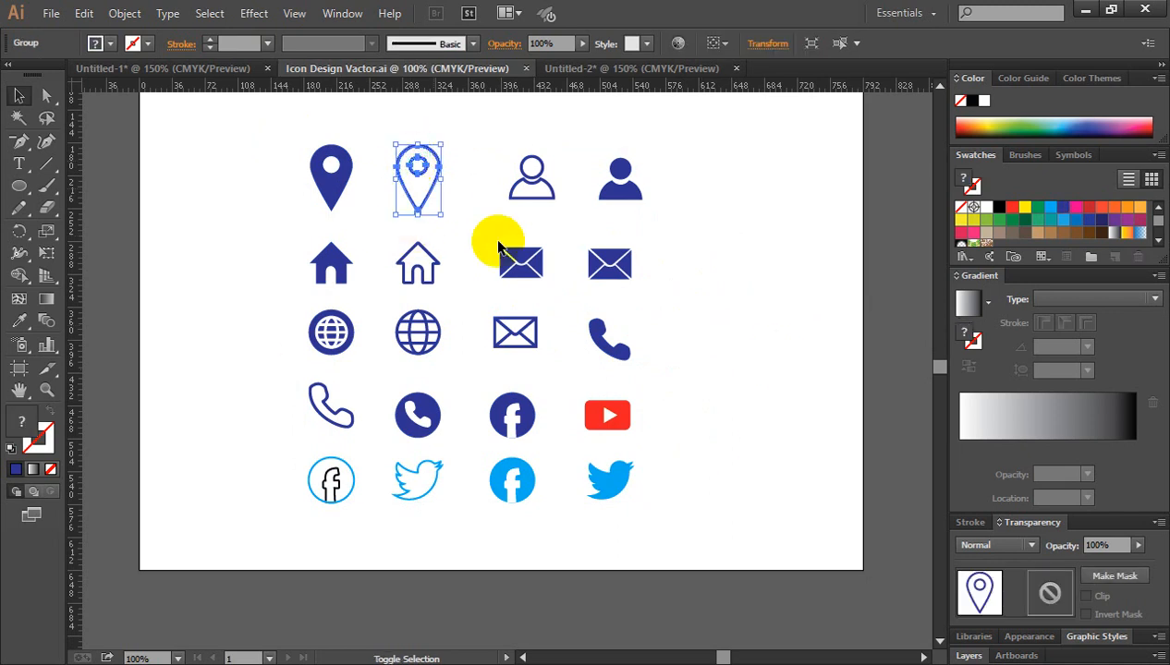
pyautogui.keyDown('shift'); pyautogui.click(525, 278); pyautogui.keyUp('shift')
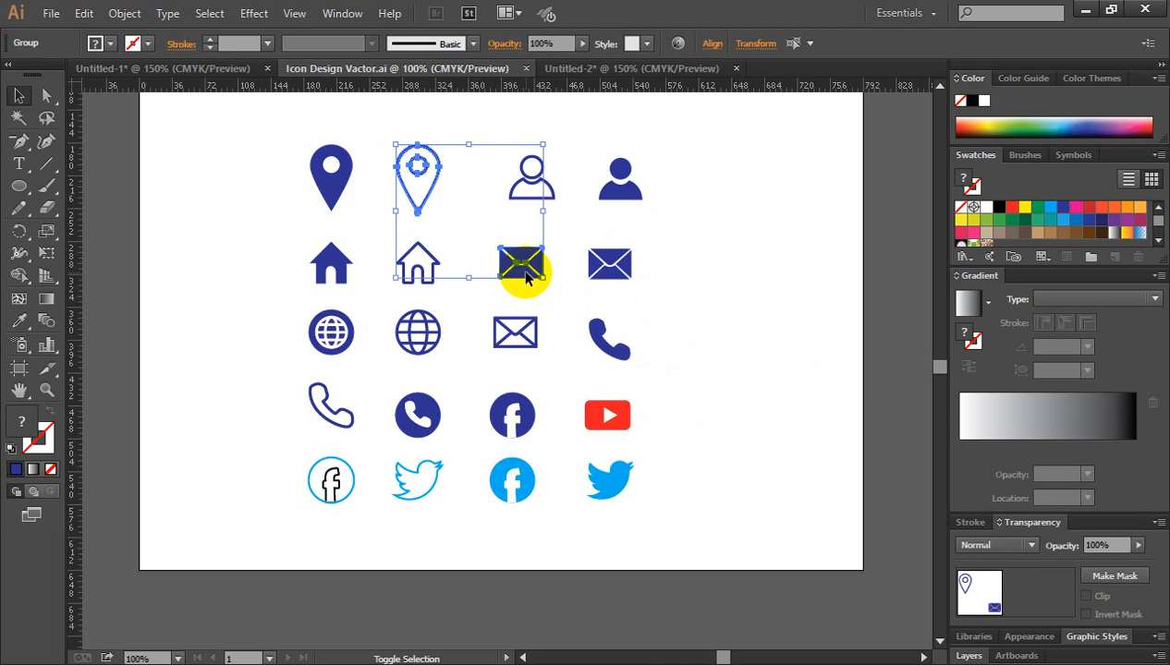
pyautogui.keyDown('shift'); pyautogui.click(420, 340); pyautogui.keyUp('shift')
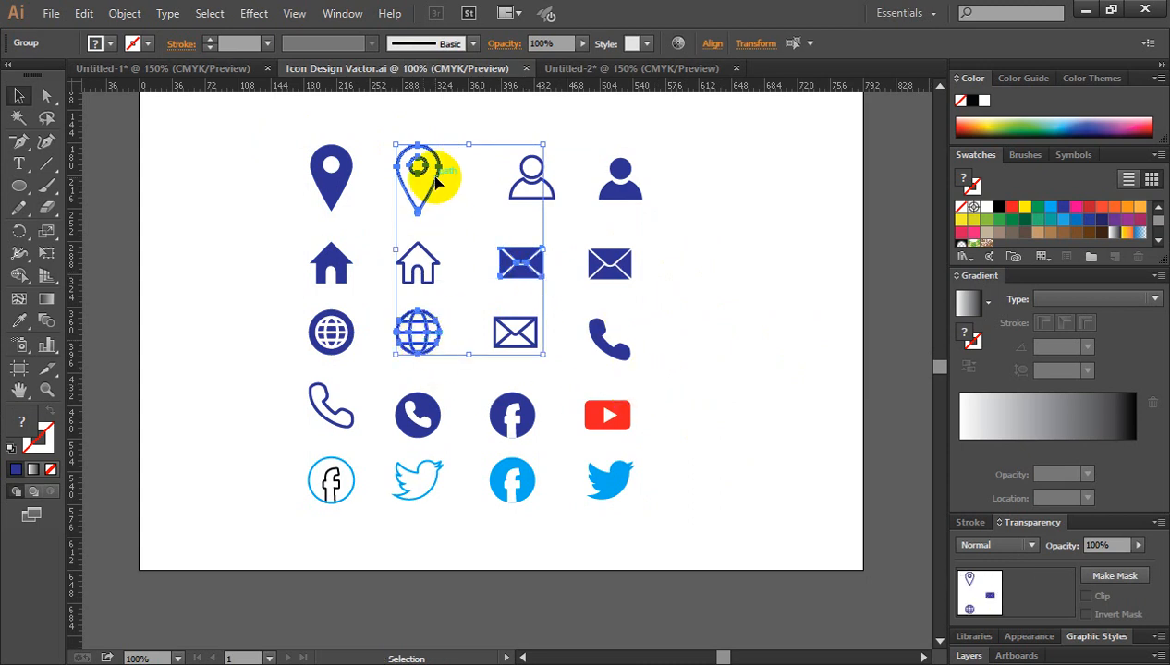
pyautogui.moveTo(435, 176); pyautogui.dragTo(595, 432)
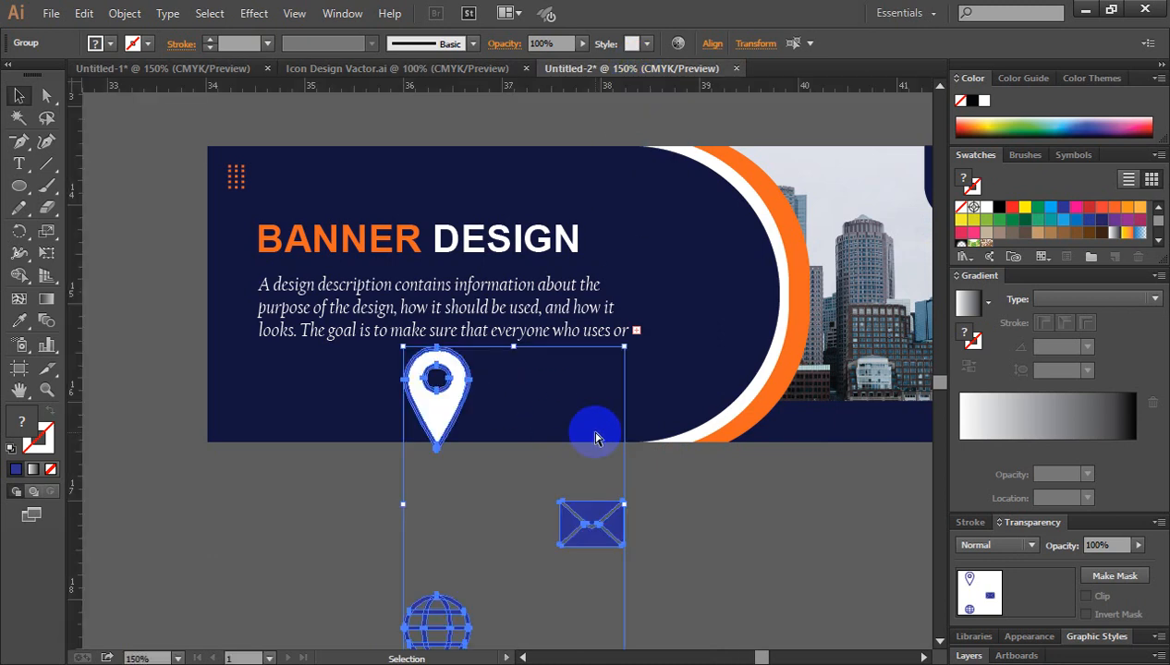
# Move the three pasted icons to the empty area below the banner and scale them down together
pyautogui.hotkey('ctrl', '-')
pyautogui.scroll(-5, 674, 485)
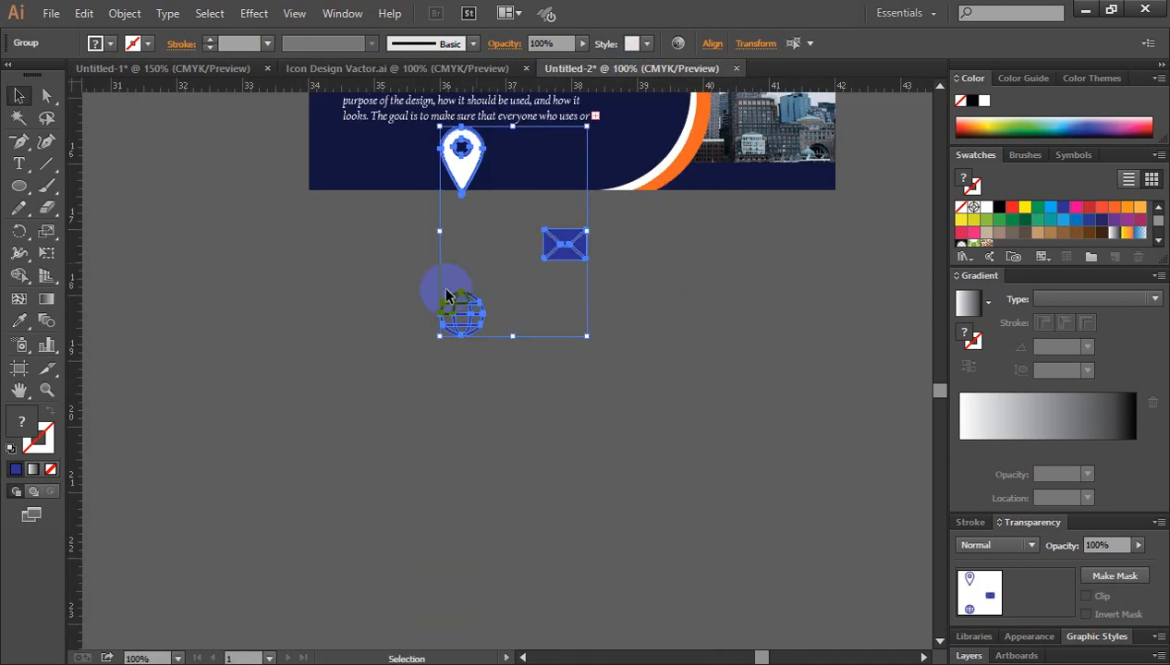
pyautogui.moveTo(448, 347); pyautogui.dragTo(438, 453)
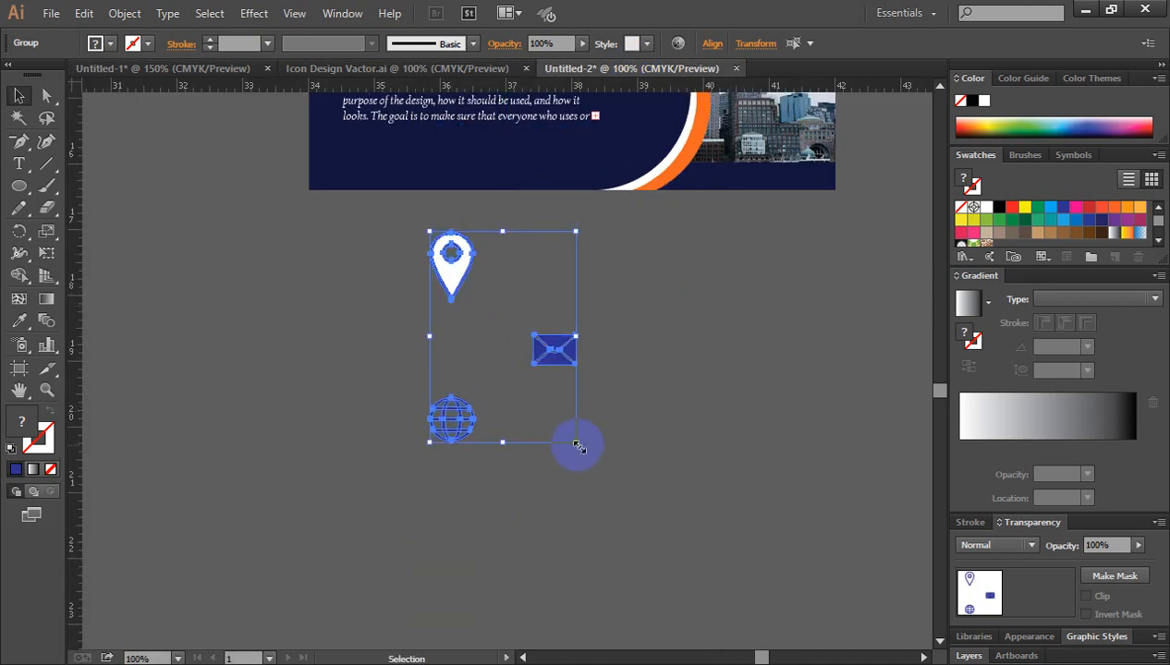
pyautogui.moveTo(577, 447); pyautogui.dragTo(539, 380)
pyautogui.click(574, 410)
# Ungroup the location pin icon and remove its blue outline, keeping only the white pin
pyautogui.keyDown('ctrl'); pyautogui.click(481, 342); pyautogui.keyUp('ctrl')
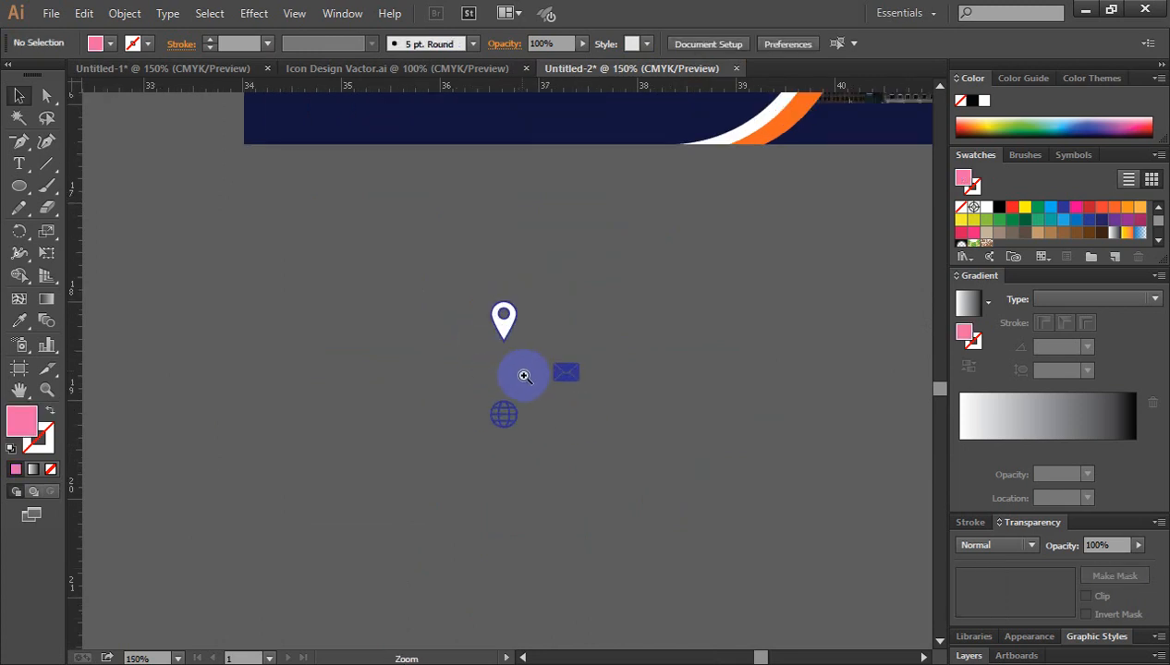
pyautogui.keyDown('ctrl'); pyautogui.click(524, 376); pyautogui.keyUp('ctrl')
pyautogui.keyDown('ctrl'); pyautogui.click(480, 306); pyautogui.keyUp('ctrl')
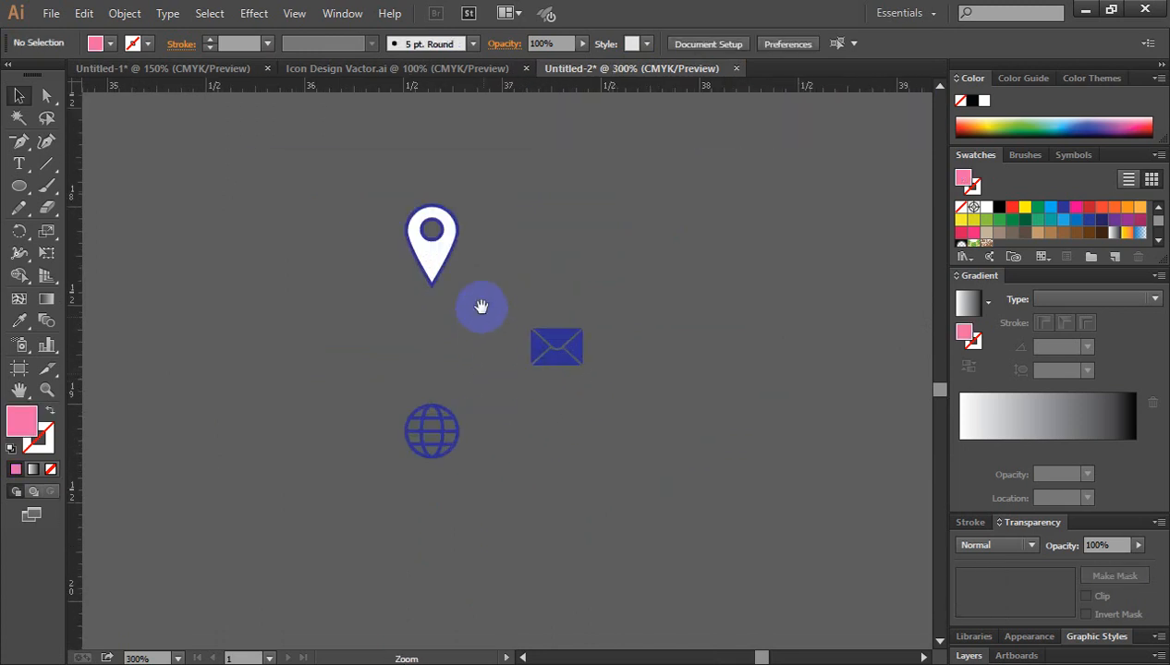
pyautogui.click(459, 242)
pyautogui.rightClick(462, 231)
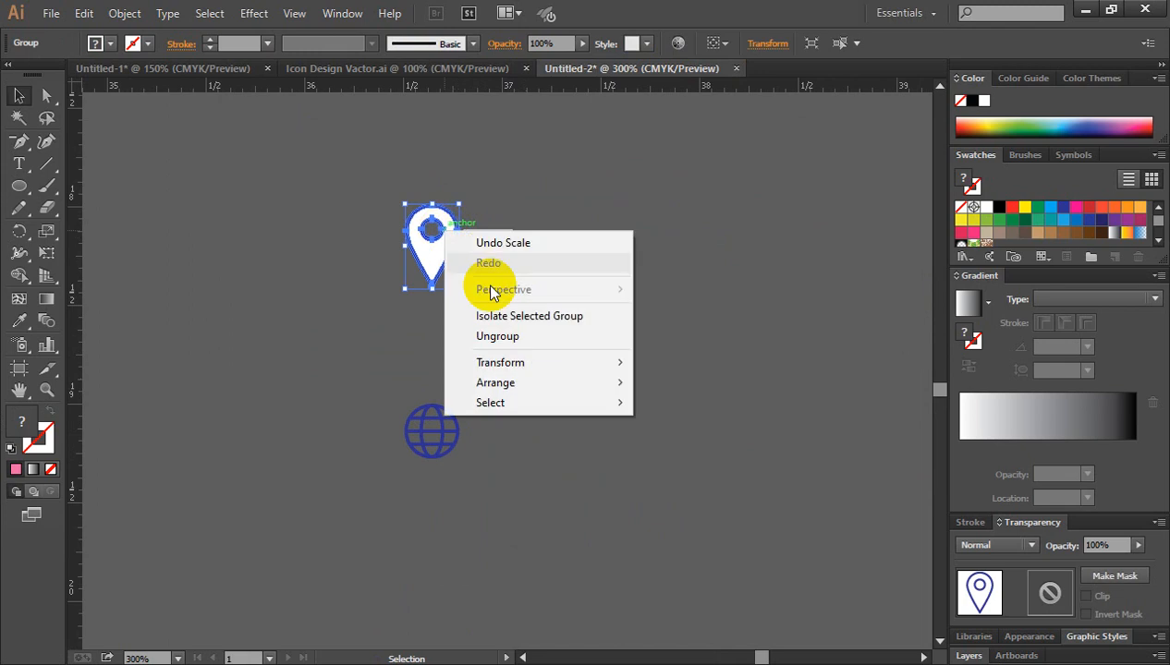
pyautogui.click(507, 334)
pyautogui.click(515, 205)
pyautogui.moveTo(460, 235); pyautogui.dragTo(555, 322)
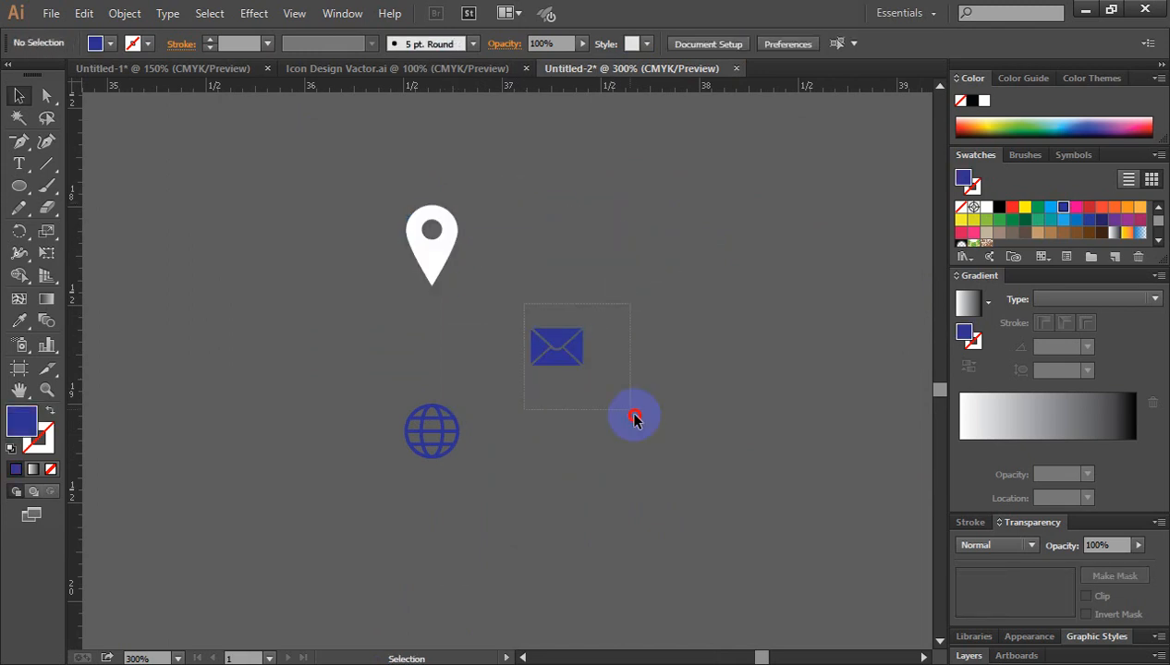
# Recolour the envelope and globe icons white, and deselect them
pyautogui.moveTo(634, 418); pyautogui.dragTo(642, 418)
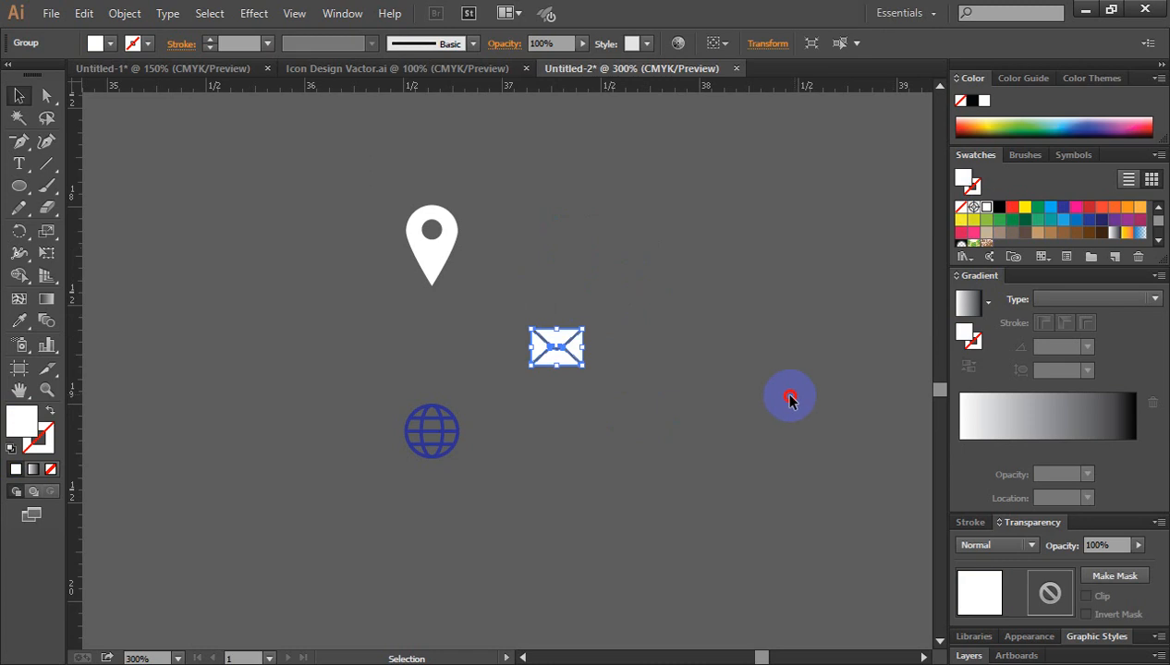
pyautogui.click(790, 399)
pyautogui.moveTo(461, 475); pyautogui.dragTo(461, 475)
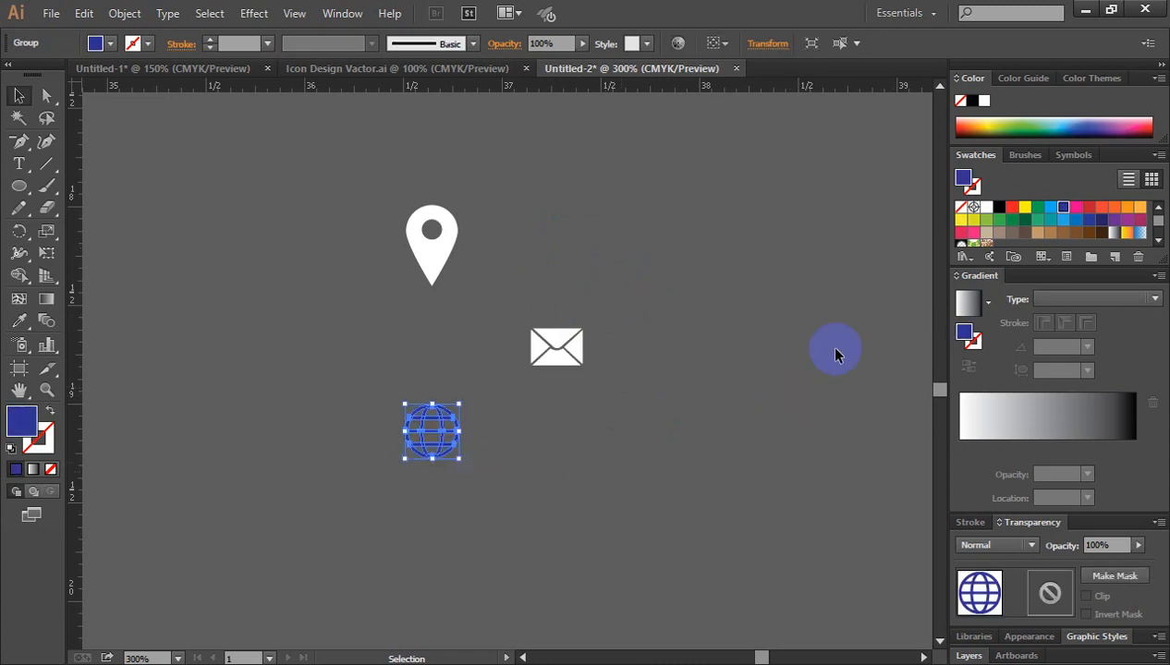
pyautogui.click(986, 208)
pyautogui.click(377, 211)
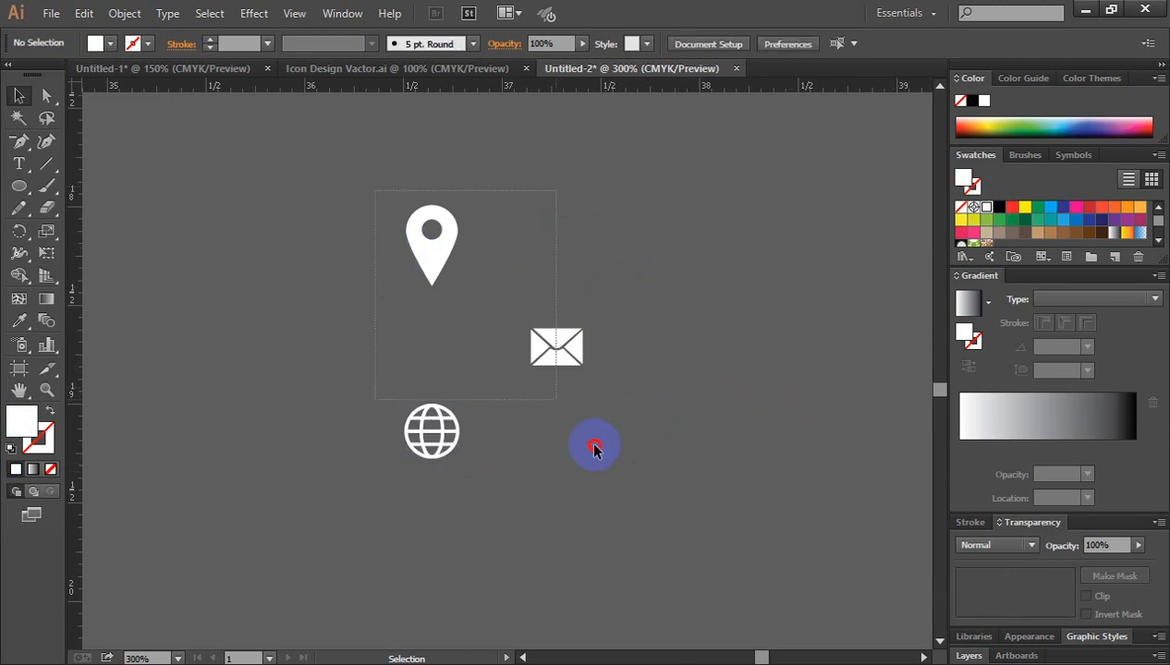
# Move the three white icons up near the banner's lower edge and bring the envelope and globe closer to the pin
pyautogui.moveTo(594, 448); pyautogui.dragTo(607, 455)
pyautogui.hotkey('ctrl', '-')
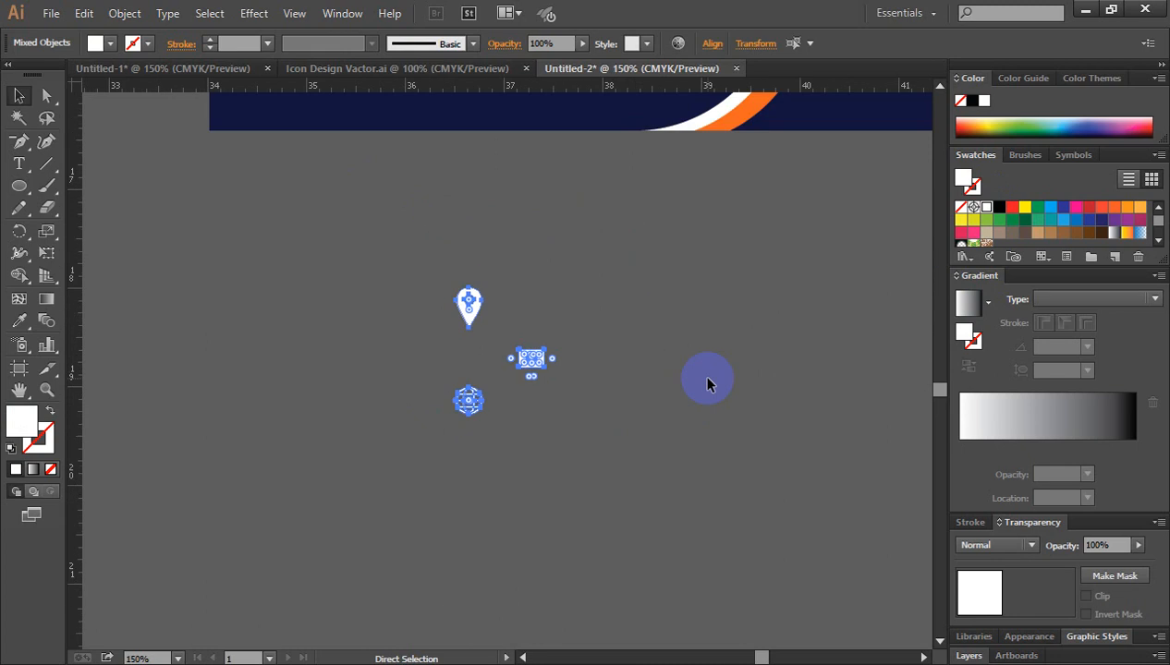
pyautogui.moveTo(469, 314); pyautogui.dragTo(410, 205)
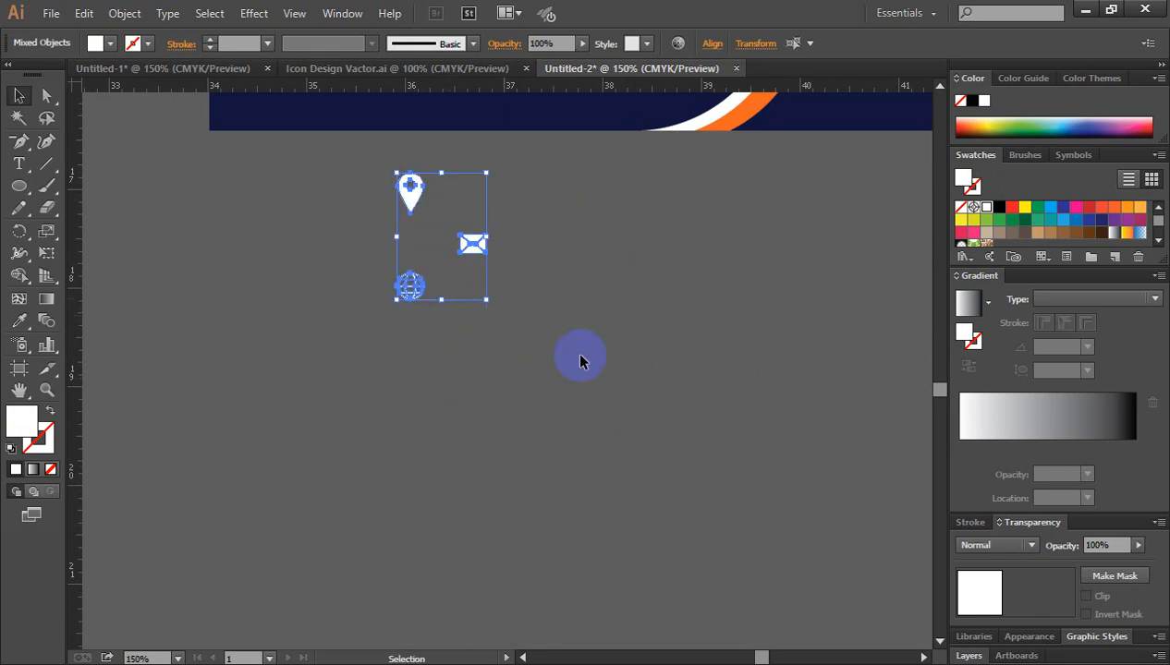
pyautogui.click(418, 257)
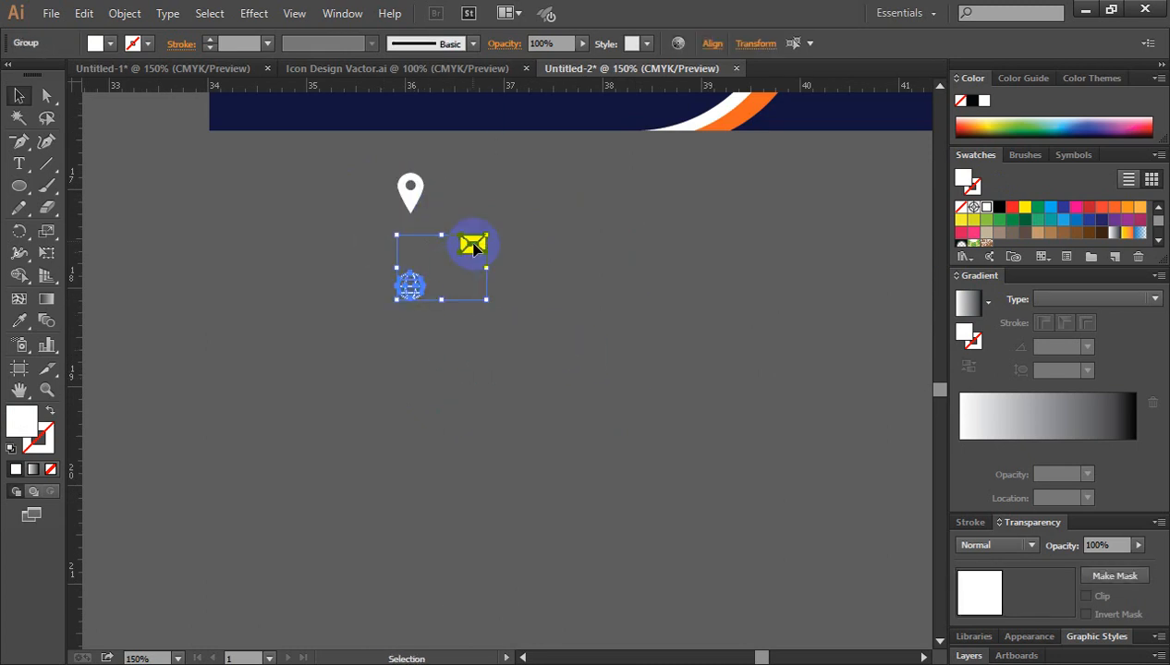
pyautogui.moveTo(470, 243); pyautogui.dragTo(466, 206)
pyautogui.click(490, 320)
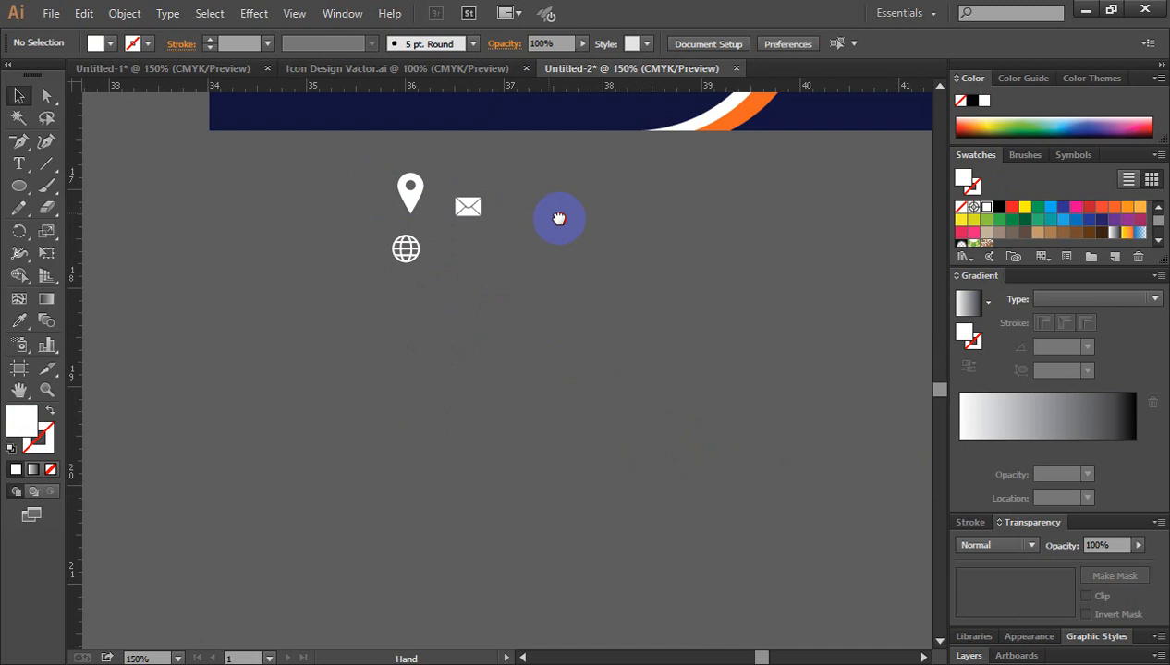
# Select the pin, envelope and globe together and scale them down further, and deselect them
pyautogui.moveTo(556, 217); pyautogui.dragTo(614, 346)
pyautogui.click(506, 322)
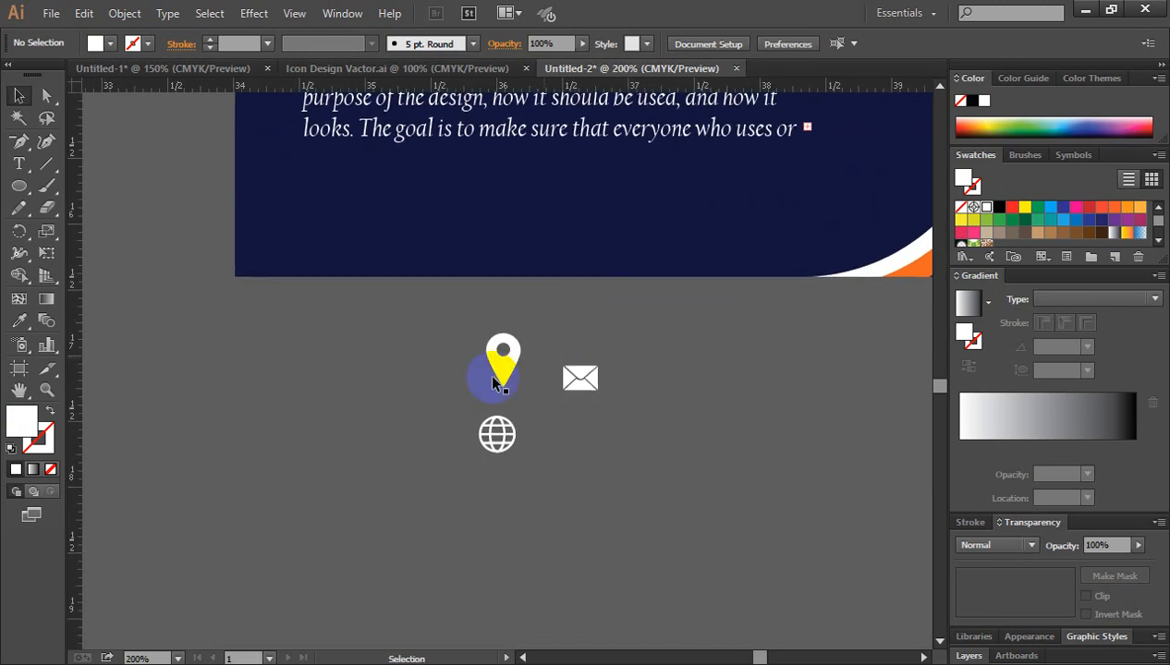
pyautogui.moveTo(481, 335); pyautogui.dragTo(580, 434)
pyautogui.click(635, 448)
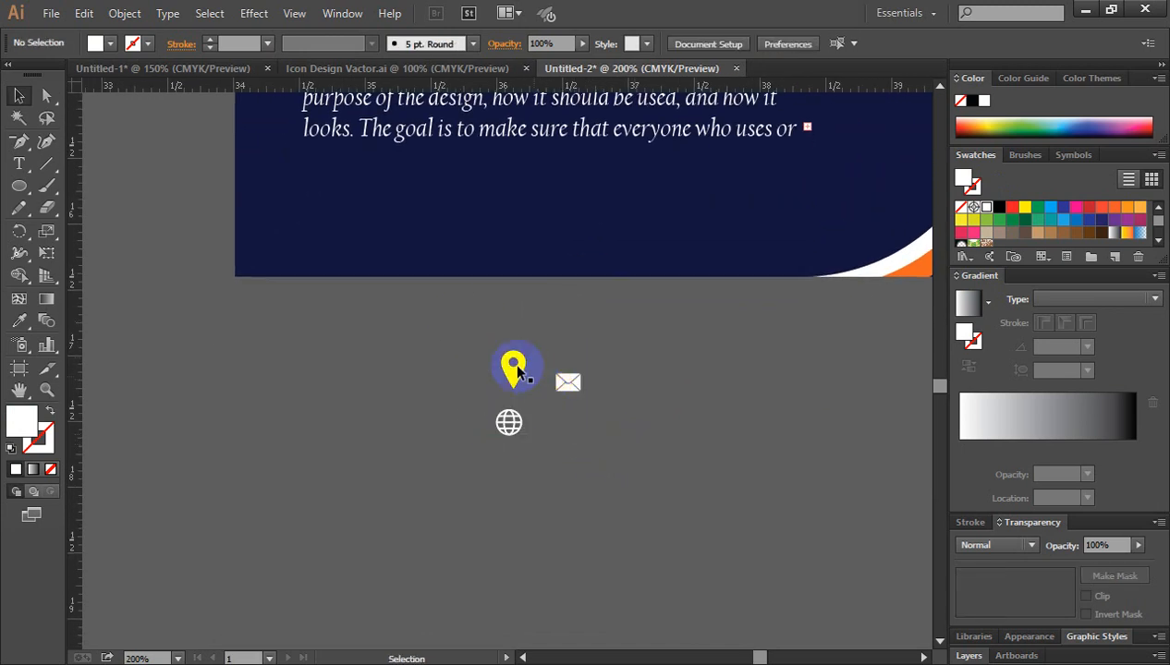
# Place the pin, envelope and globe icons in a horizontal row on the banner beneath the description text
pyautogui.moveTo(514, 377); pyautogui.dragTo(396, 203)
pyautogui.click(584, 396)
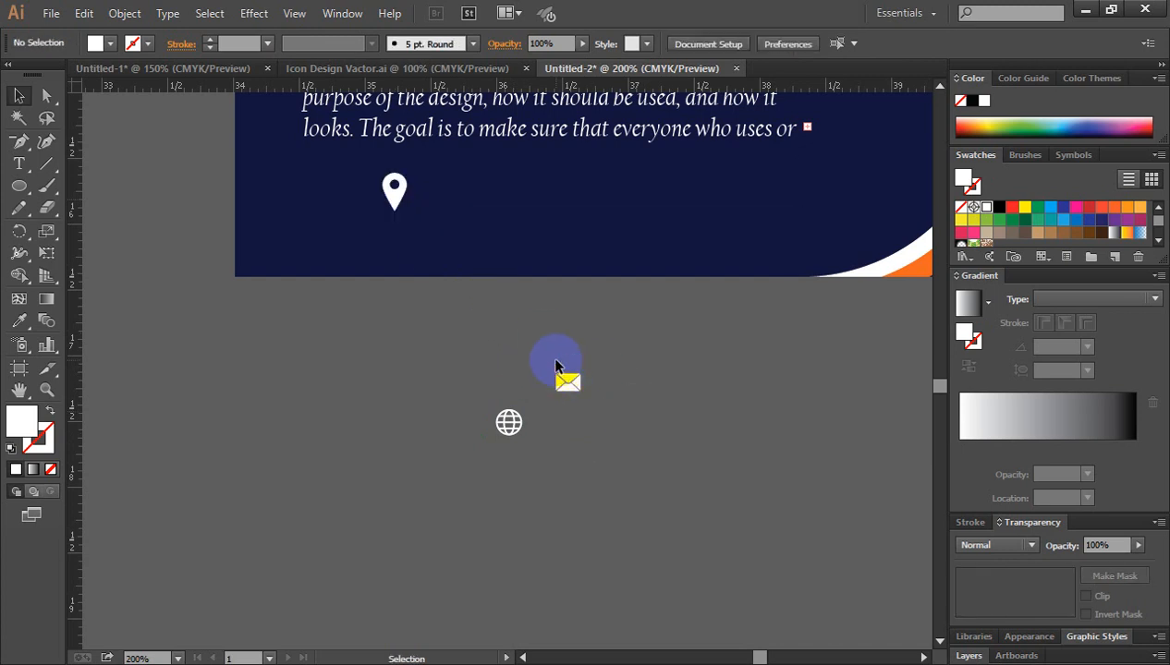
pyautogui.click(572, 390)
pyautogui.moveTo(572, 383); pyautogui.dragTo(506, 194)
pyautogui.click(632, 378)
pyautogui.click(510, 420)
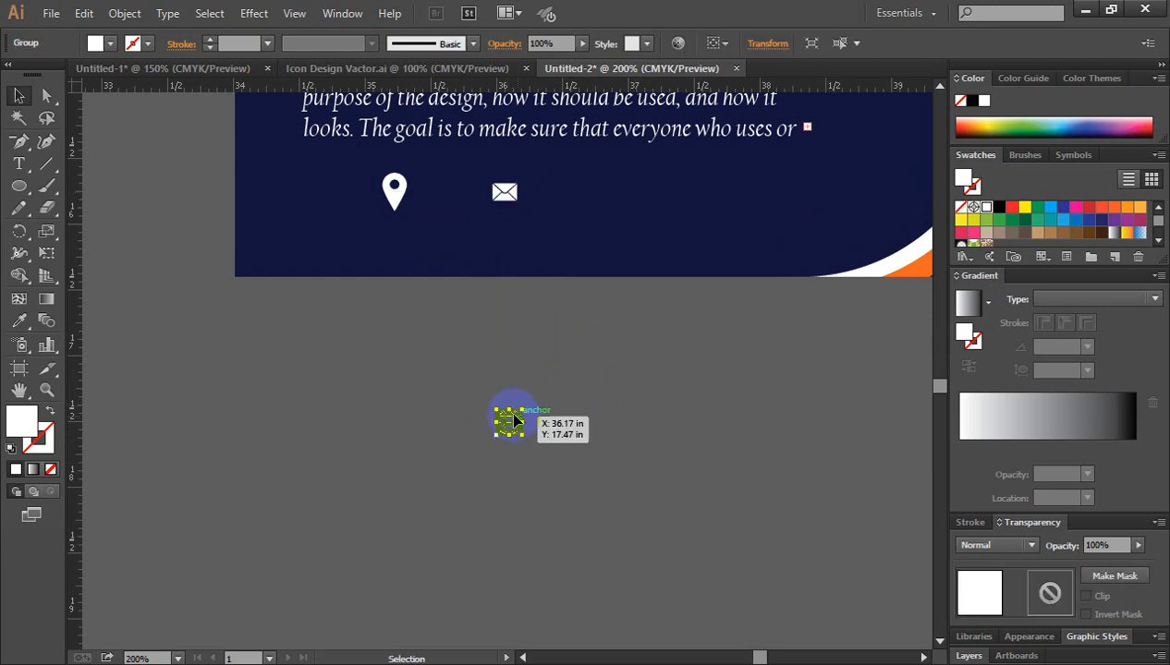
pyautogui.moveTo(515, 421); pyautogui.dragTo(632, 189)
pyautogui.click(639, 389)
pyautogui.click(528, 272)
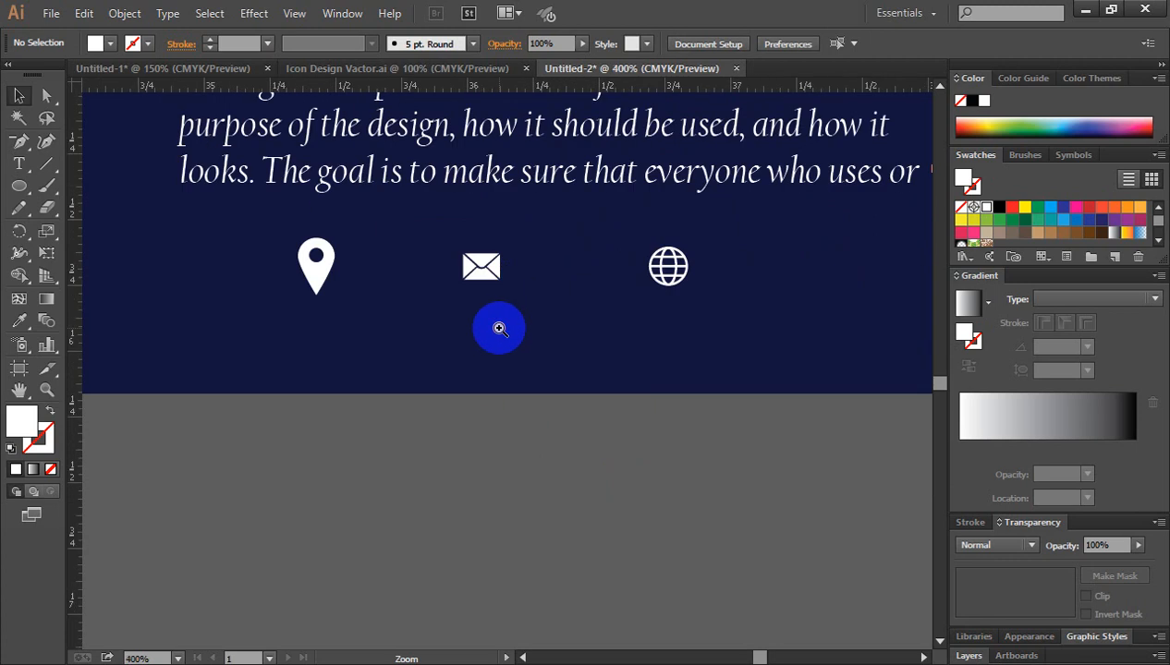
# Place horizontal guides along the top and bottom edges of the pin icon
pyautogui.press('v')
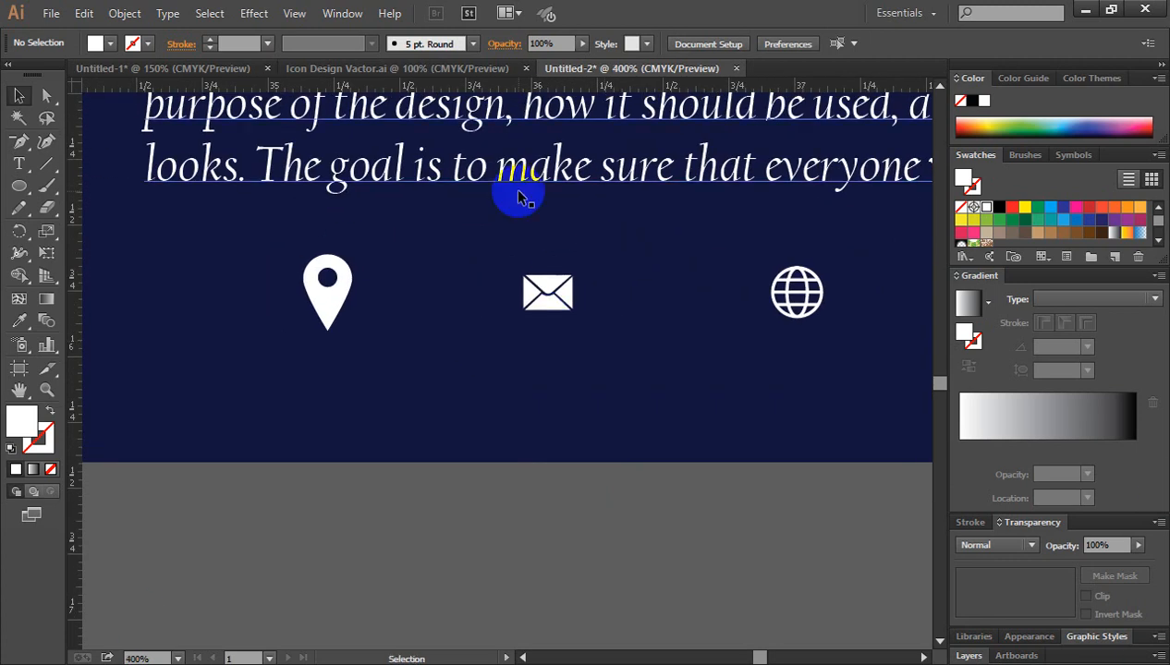
pyautogui.moveTo(617, 87); pyautogui.dragTo(662, 253)
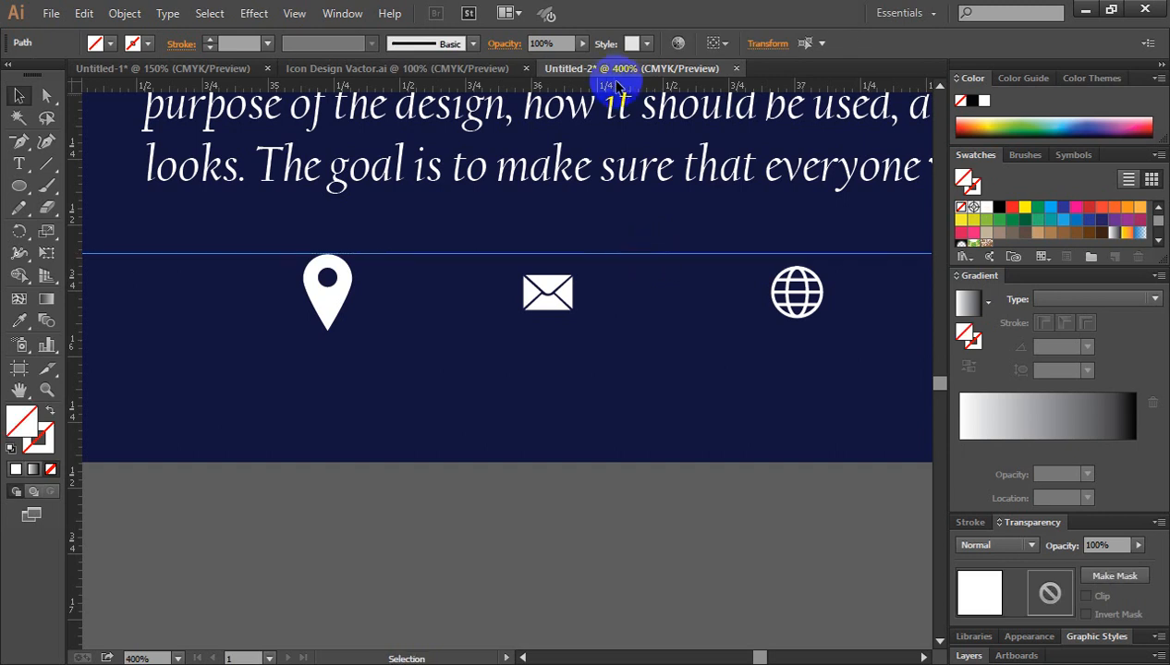
pyautogui.moveTo(621, 89); pyautogui.dragTo(635, 332)
# Enlarge the envelope and globe icons to fill the height between the two guides, and deselect them
pyautogui.moveTo(551, 297); pyautogui.dragTo(595, 339)
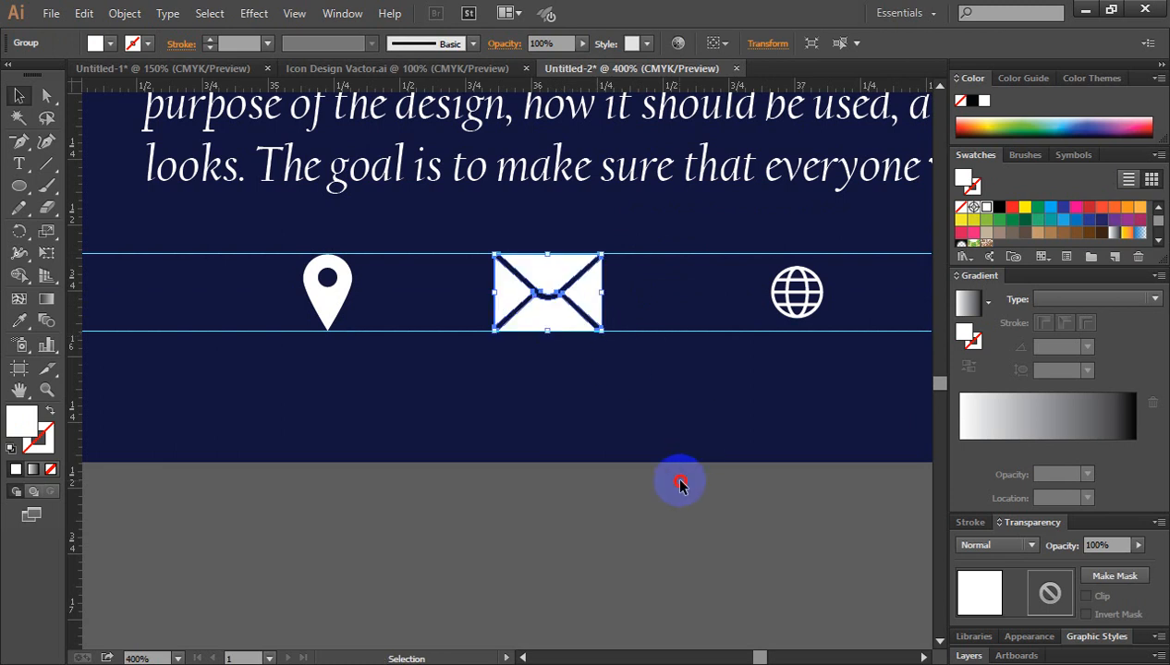
pyautogui.click(679, 480)
pyautogui.click(792, 313)
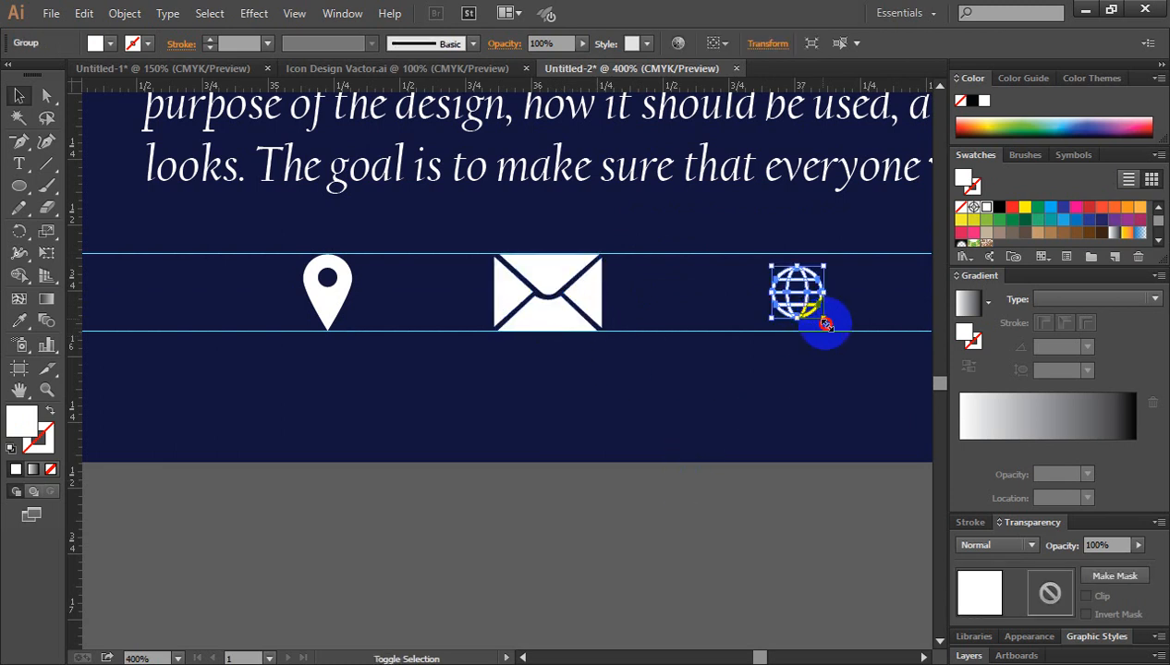
pyautogui.moveTo(825, 324)
pyautogui.mouseDown()
pyautogui.moveTo(828, 336)
pyautogui.moveTo(836, 330)
pyautogui.mouseUp()
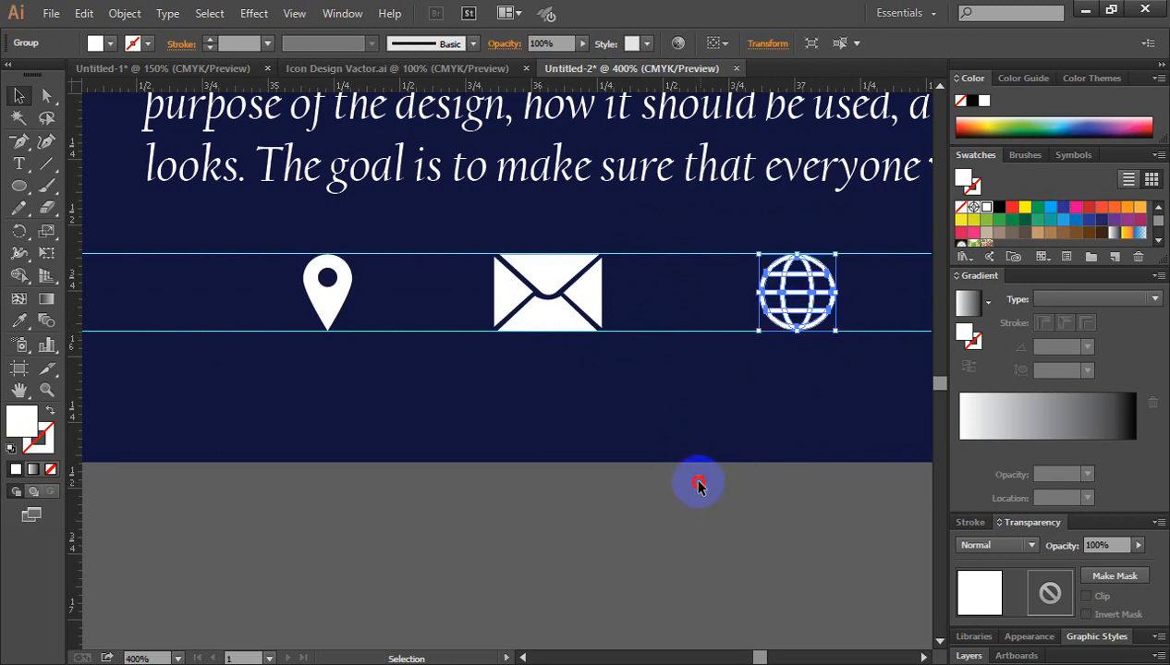
pyautogui.click(698, 485)
# Delete both horizontal guides around the contact icons
pyautogui.hotkey('ctrl', '-')
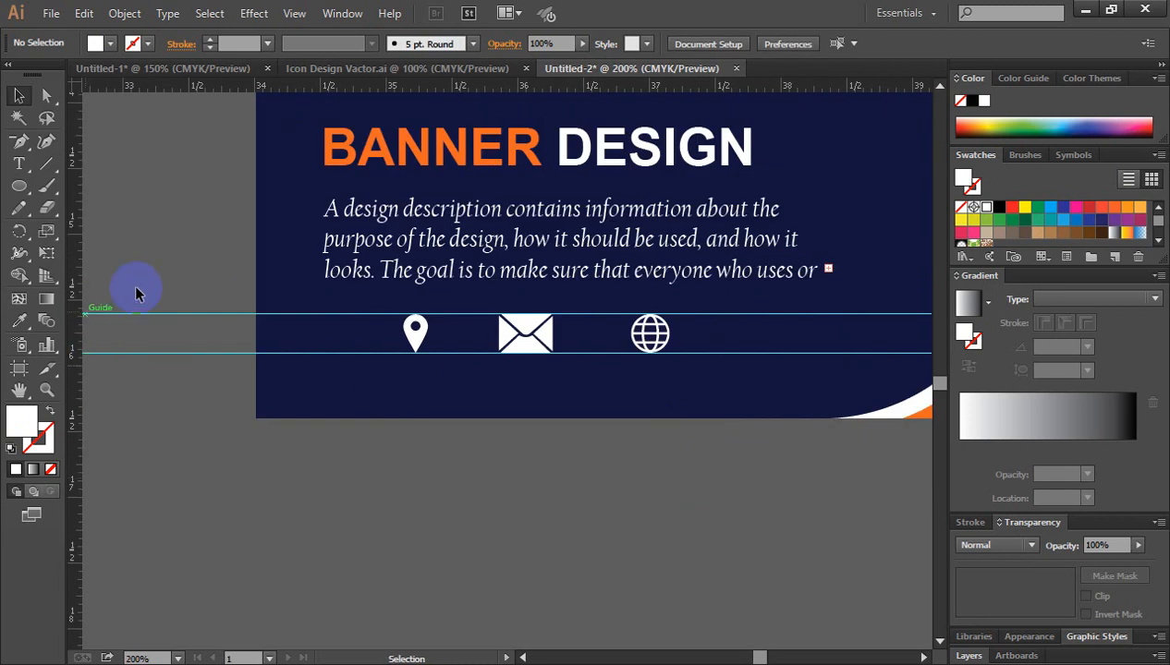
pyautogui.moveTo(203, 420); pyautogui.dragTo(205, 423)
pyautogui.press('Delete')
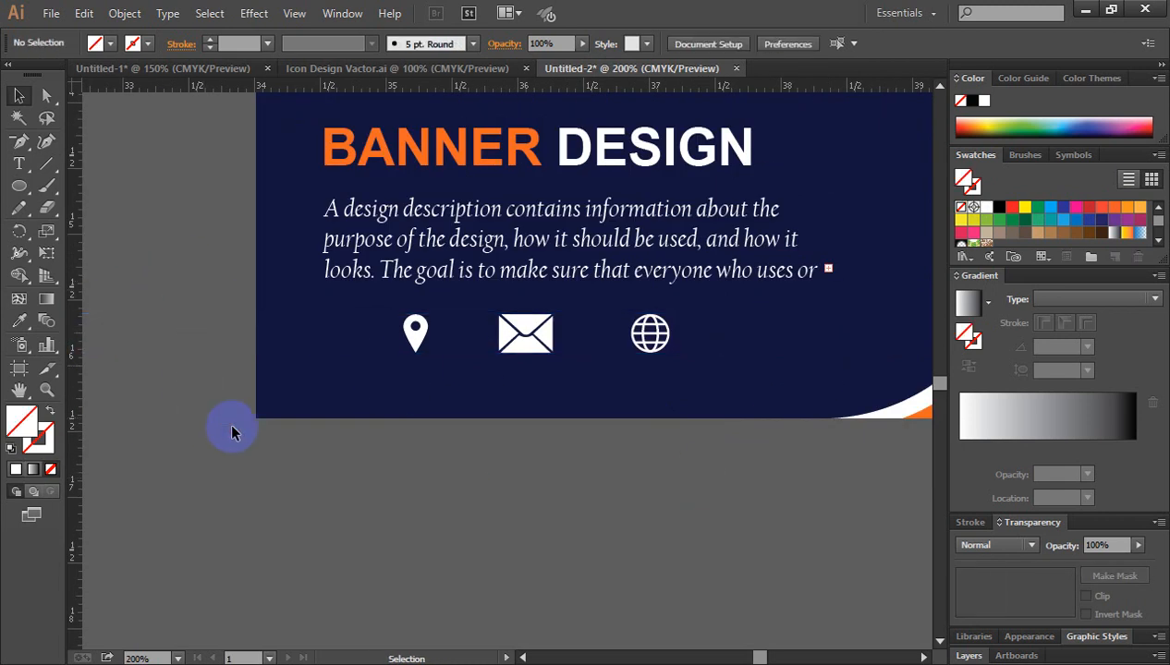
pyautogui.hotkey('ctrl', '-')
pyautogui.hotkey('ctrl', '-')
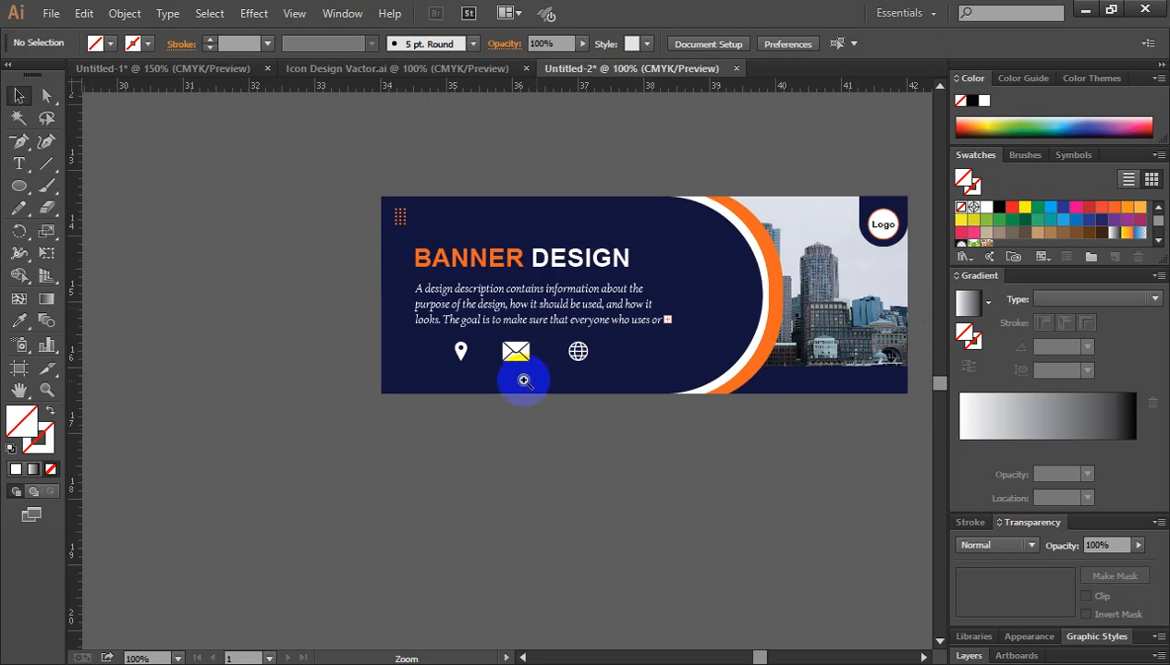
# Scale the envelope and globe icons down around their centres so they are smaller than the pin
pyautogui.click(521, 380)
pyautogui.click(519, 373)
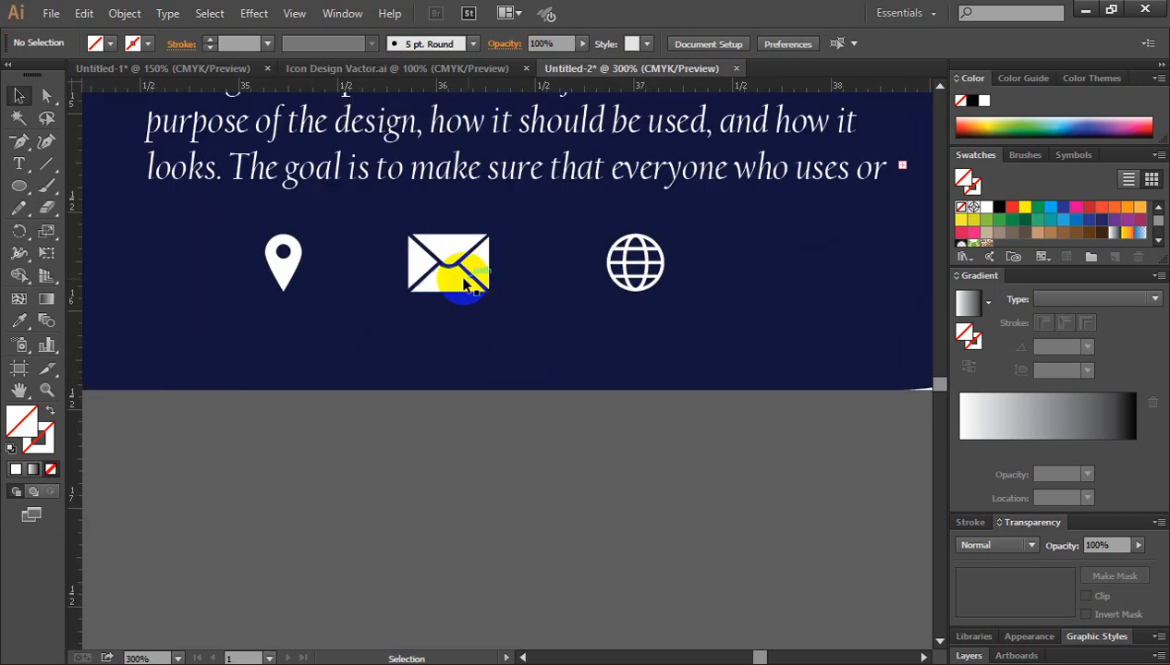
pyautogui.click(481, 288)
pyautogui.moveTo(481, 288); pyautogui.dragTo(476, 280)
pyautogui.click(638, 273)
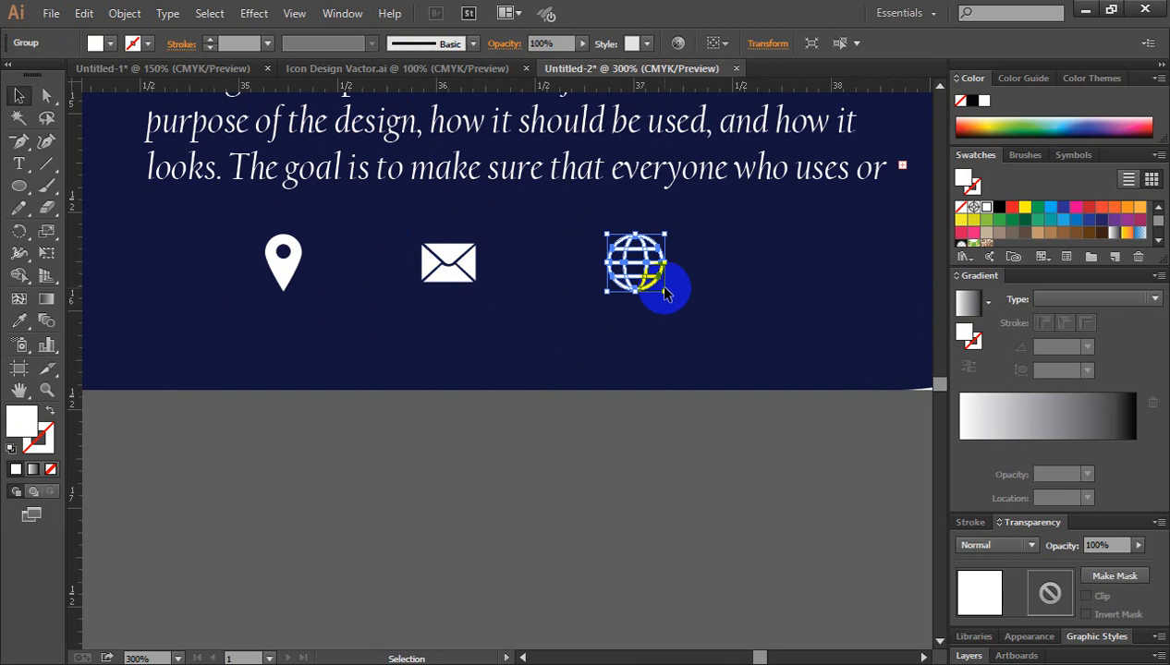
pyautogui.moveTo(663, 292); pyautogui.dragTo(653, 288)
pyautogui.click(617, 425)
pyautogui.click(471, 279)
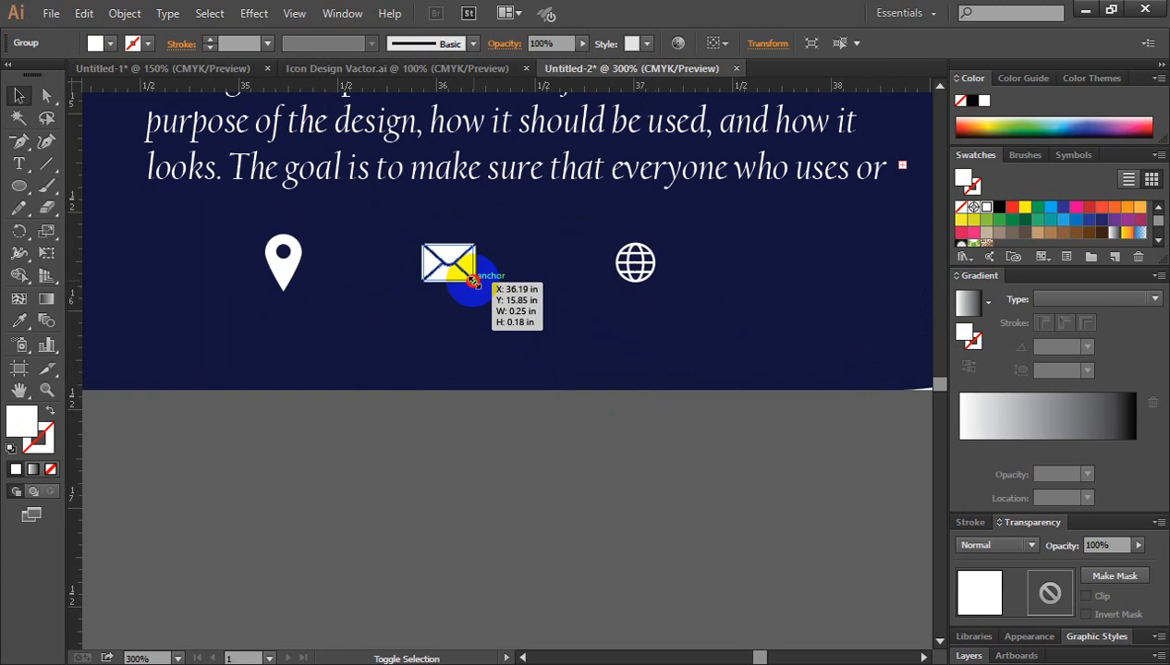
pyautogui.moveTo(471, 281); pyautogui.dragTo(471, 280)
pyautogui.click(458, 393)
# Add the text DHAKA on the empty area below the banner and set its font style to Arial Narrow
pyautogui.hotkey('ctrl', '-')
pyautogui.hotkey('ctrl', '-')
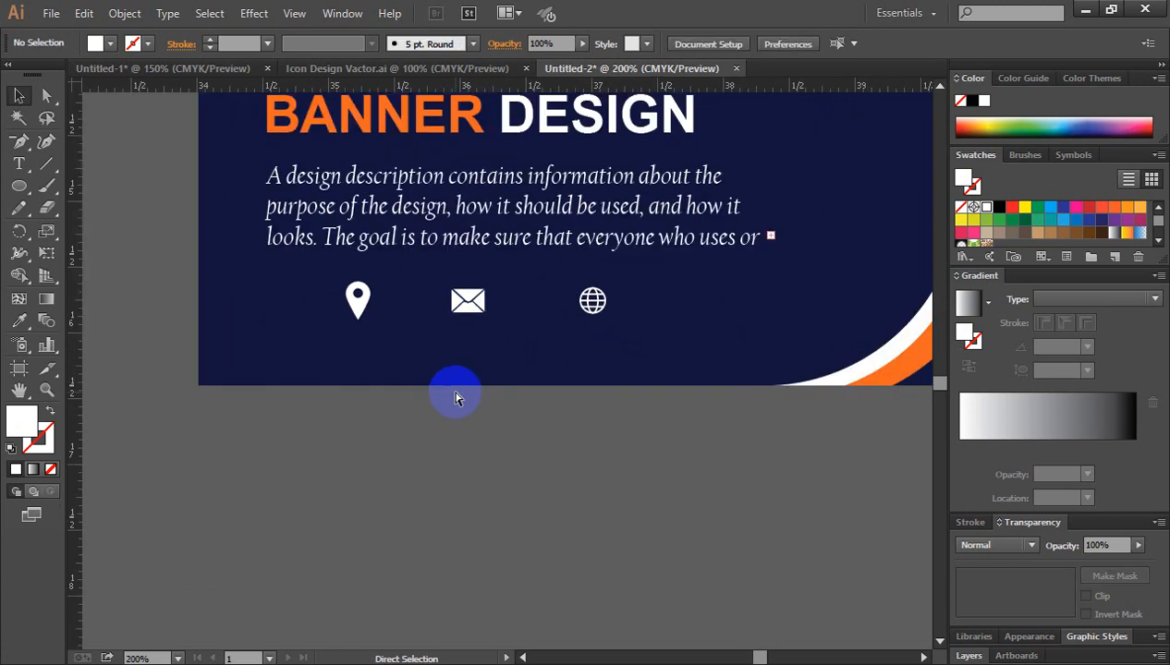
pyautogui.keyDown('ctrl'); pyautogui.click(410, 331); pyautogui.keyUp('ctrl')
pyautogui.keyDown('ctrl'); pyautogui.click(432, 347); pyautogui.keyUp('ctrl')
pyautogui.moveTo(599, 417); pyautogui.dragTo(452, 266)
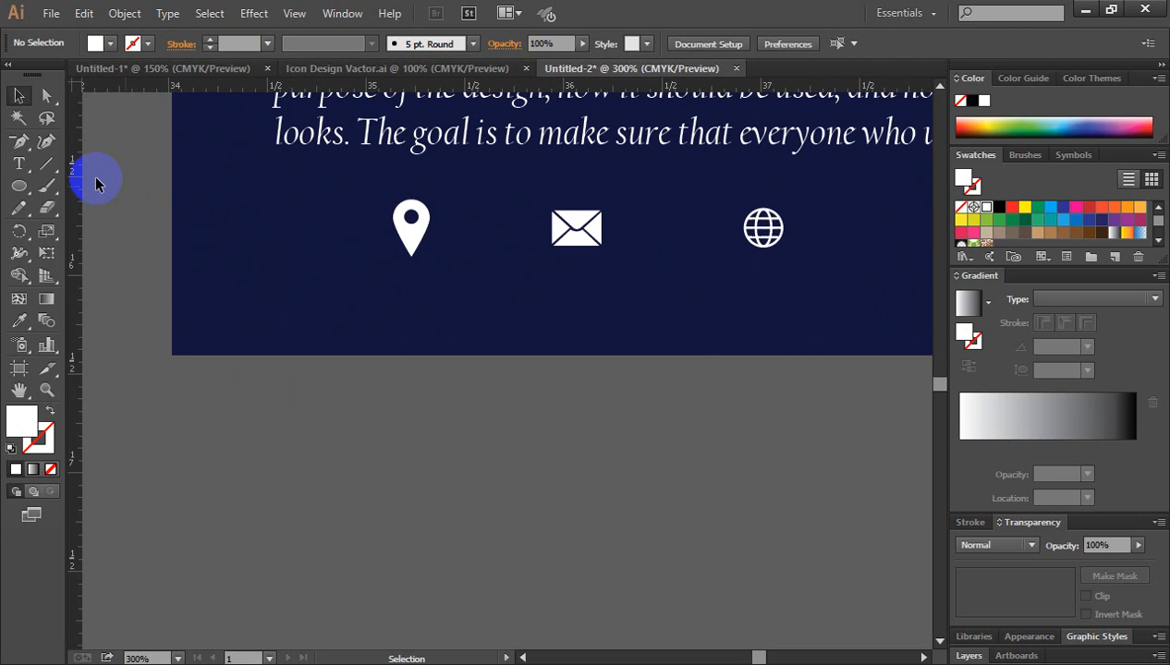
pyautogui.click(21, 166)
pyautogui.click(351, 453)
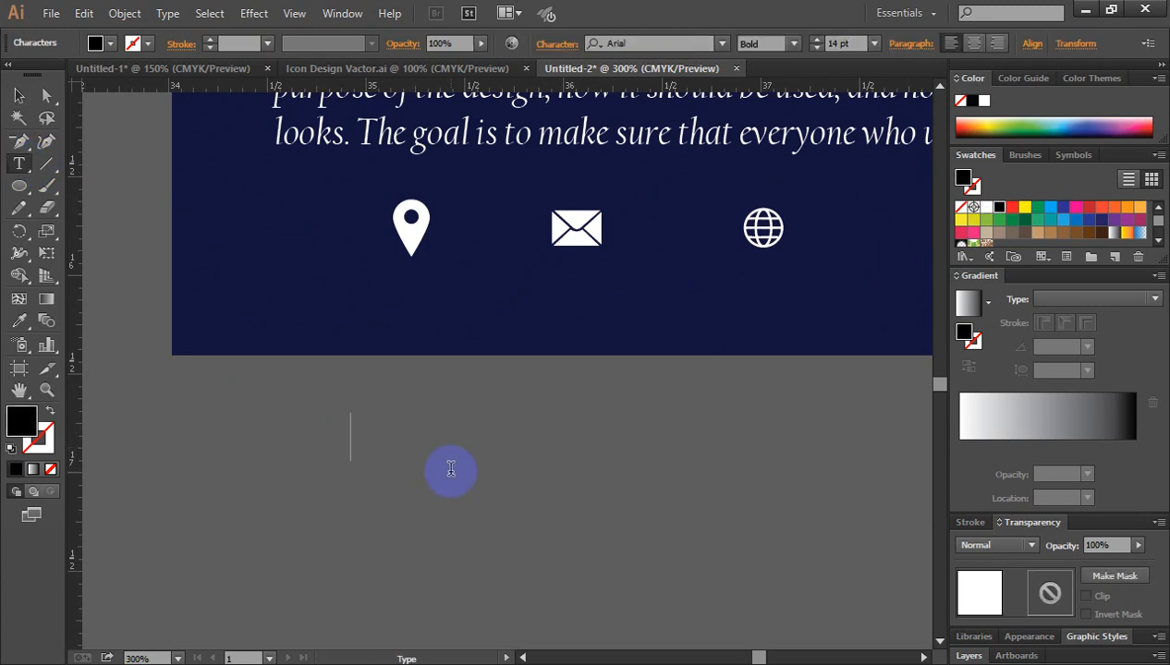
pyautogui.write('DHAKA')
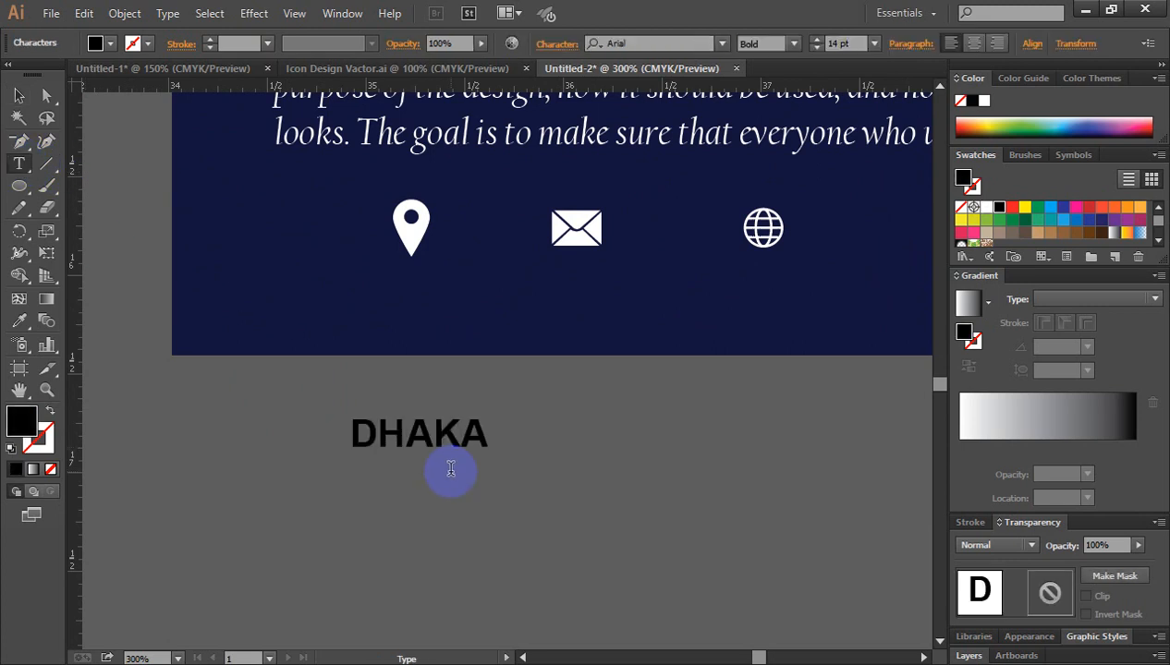
pyautogui.click(18, 95)
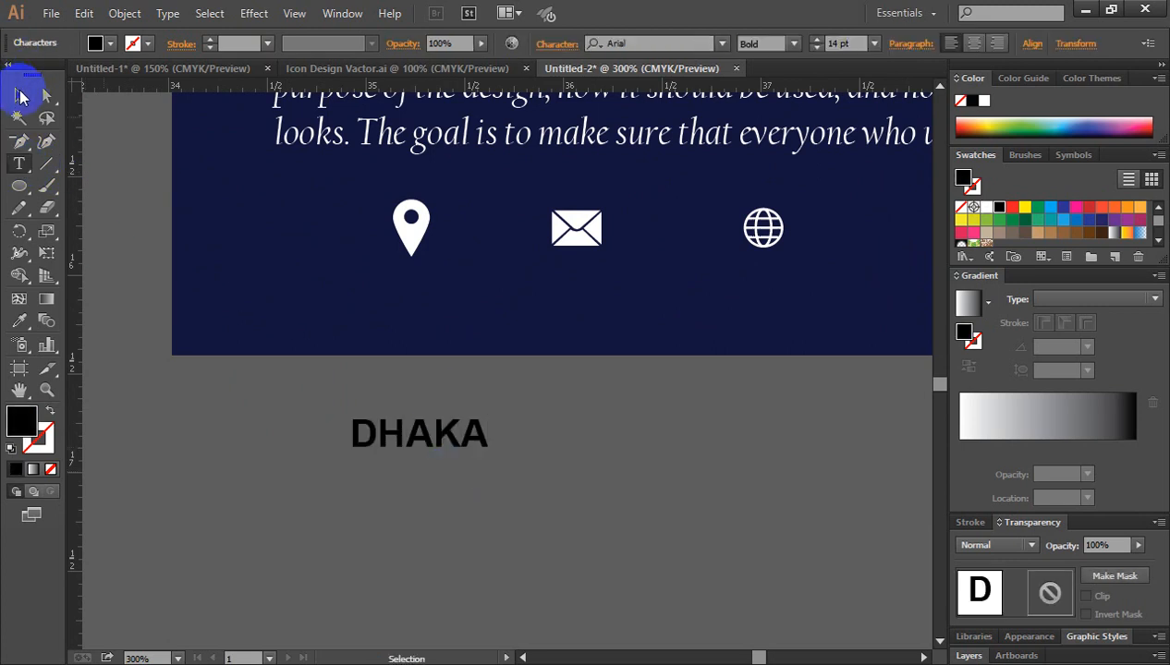
pyautogui.click(793, 46)
pyautogui.click(804, 59)
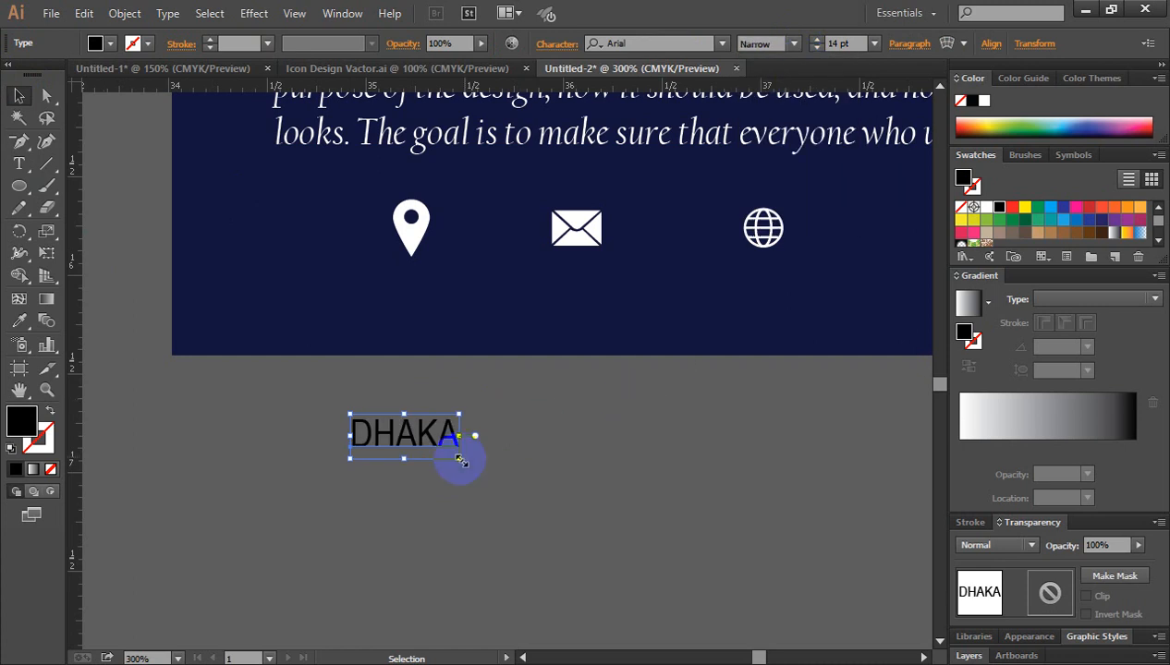
# Scale the DHAKA text down to about 9.42 pt, place it beneath the pin icon and recolour it orange
pyautogui.moveTo(461, 461); pyautogui.dragTo(413, 279)
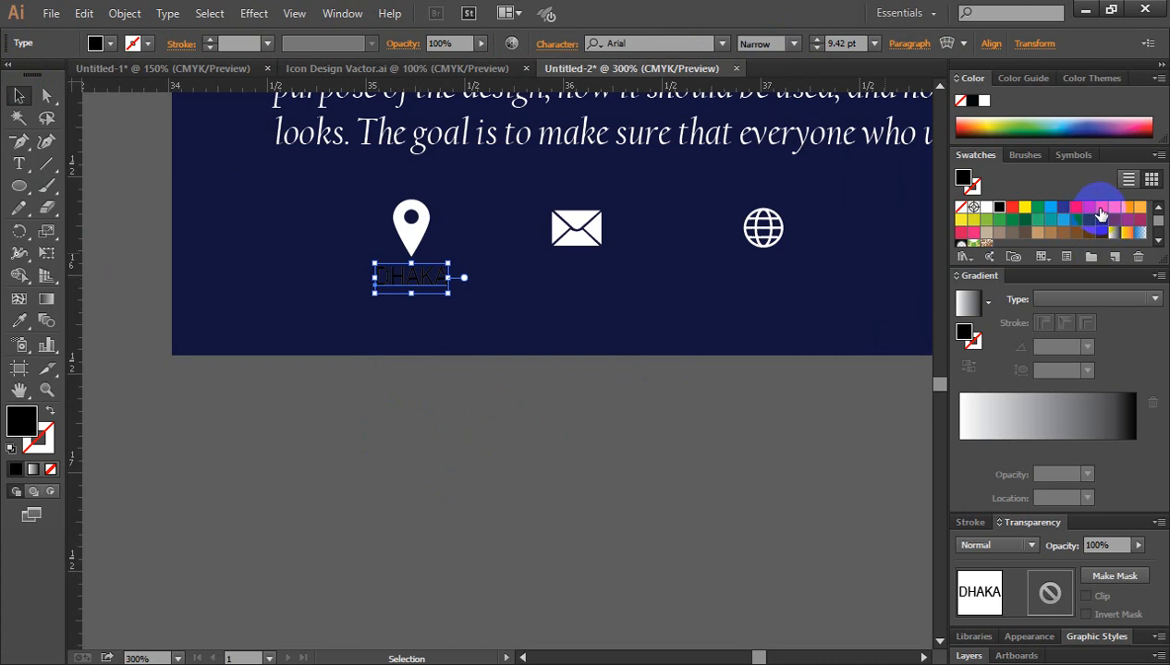
pyautogui.click(1099, 209)
pyautogui.click(664, 434)
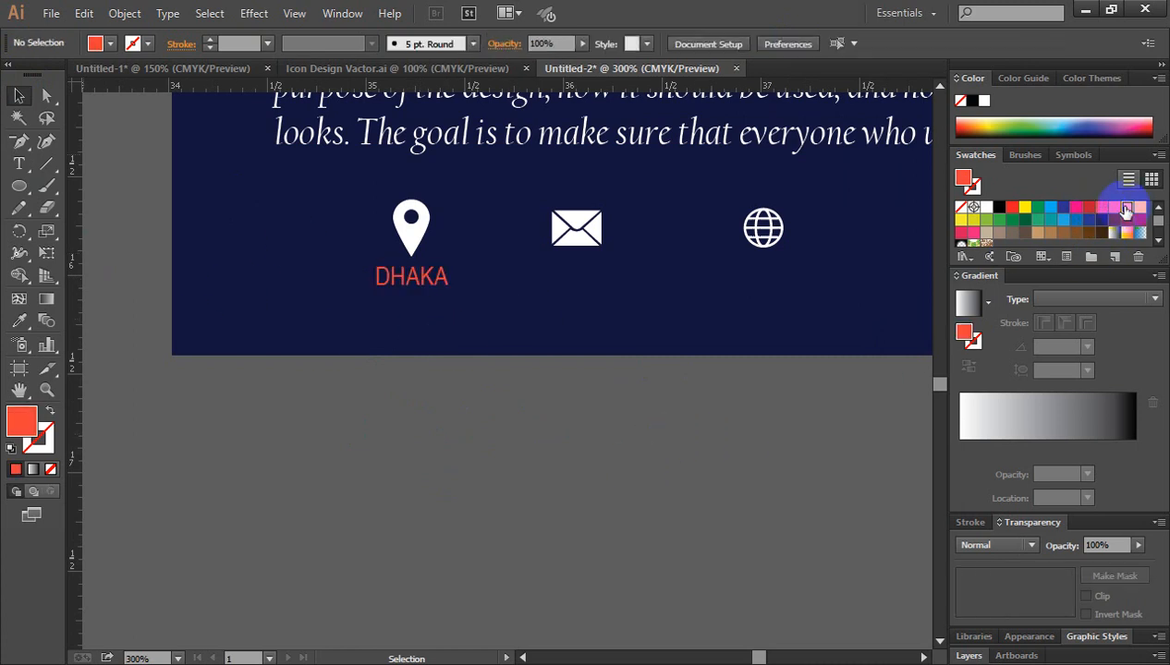
pyautogui.click(439, 279)
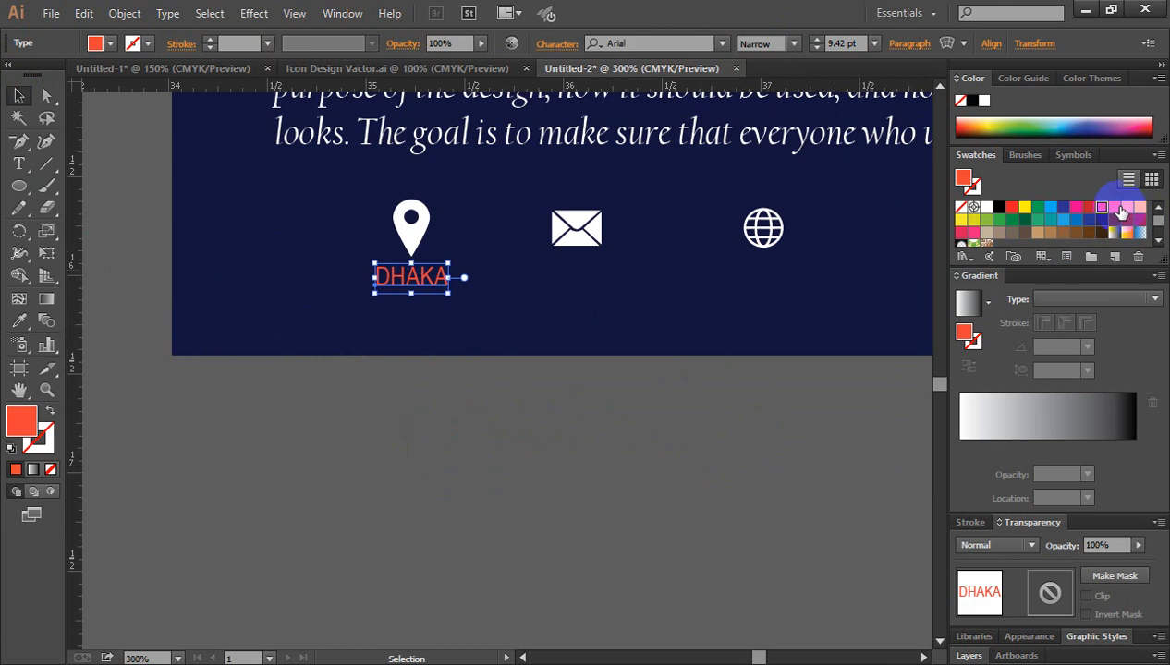
pyautogui.click(1126, 211)
pyautogui.click(611, 399)
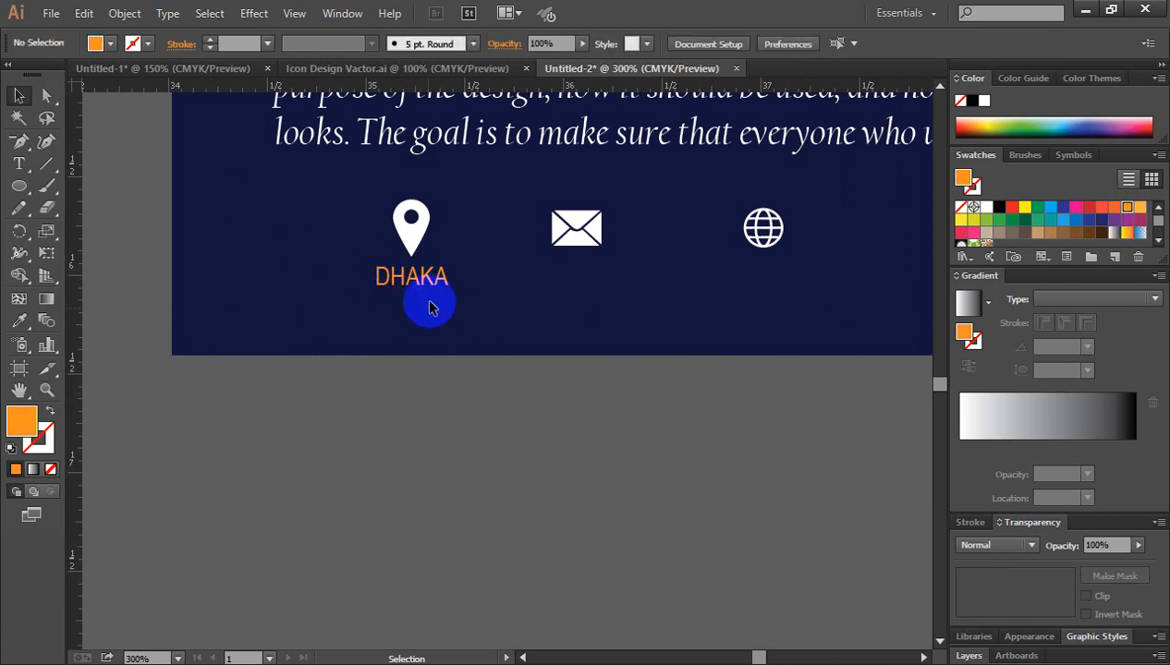
# Duplicate the DHAKA label below the banner and replace the copy's text with the contact e-mail address
pyautogui.moveTo(404, 281); pyautogui.dragTo(452, 426)
pyautogui.click(18, 163)
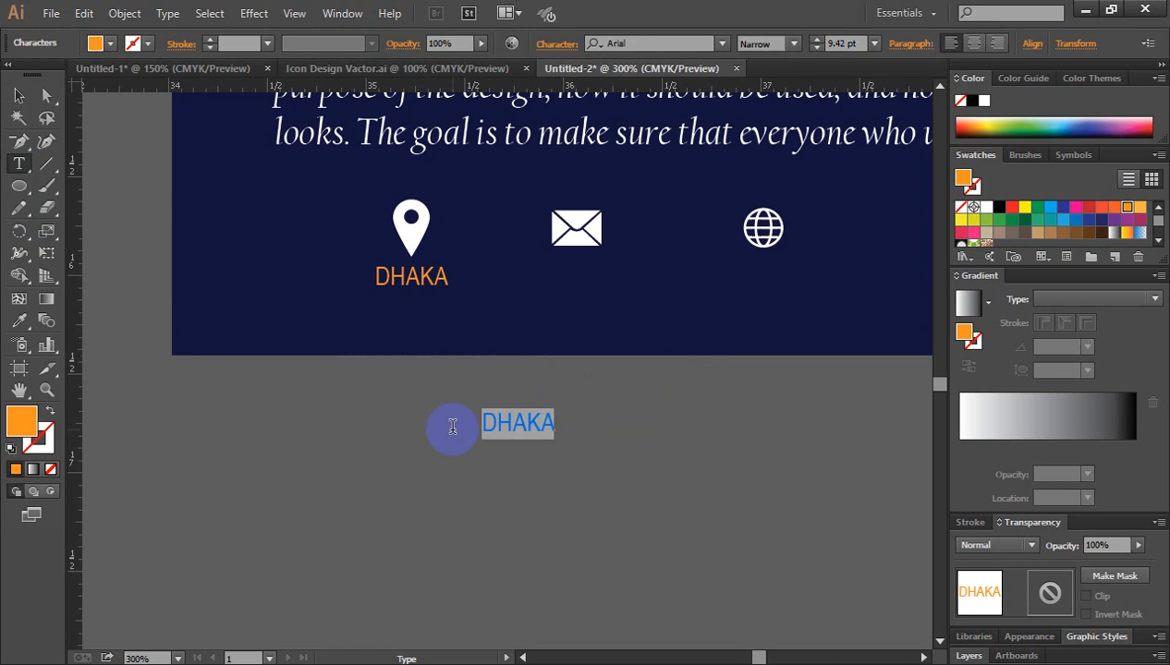
pyautogui.write('info')
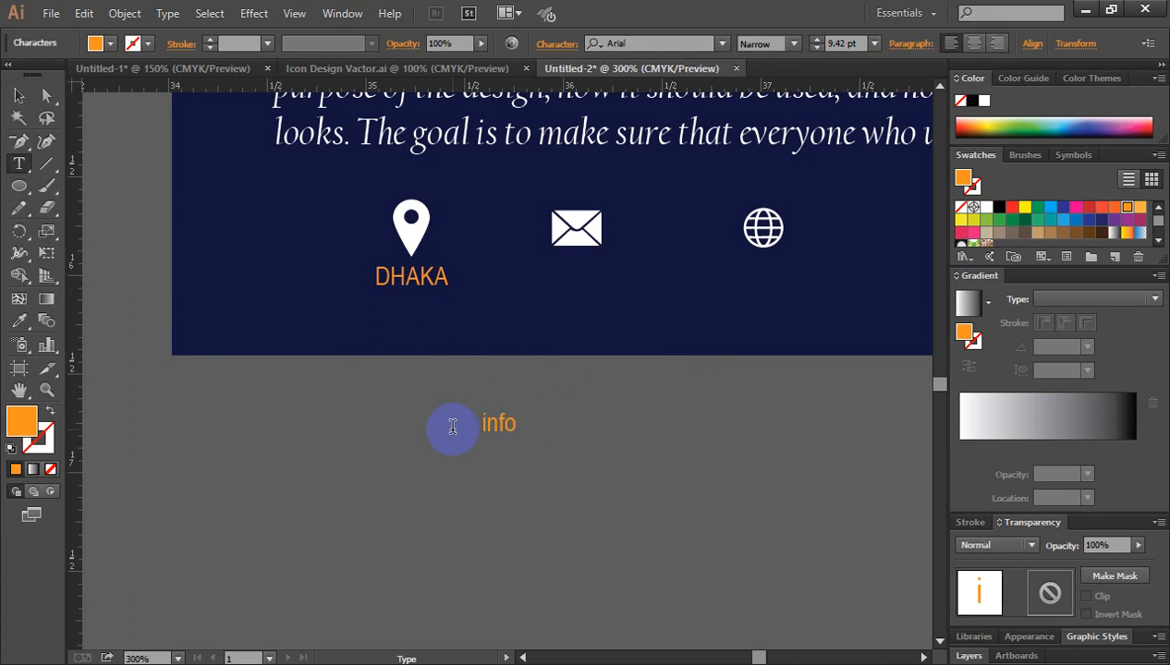
pyautogui.write('W')
pyautogui.press('BackSpace')
pyautogui.write('@#')
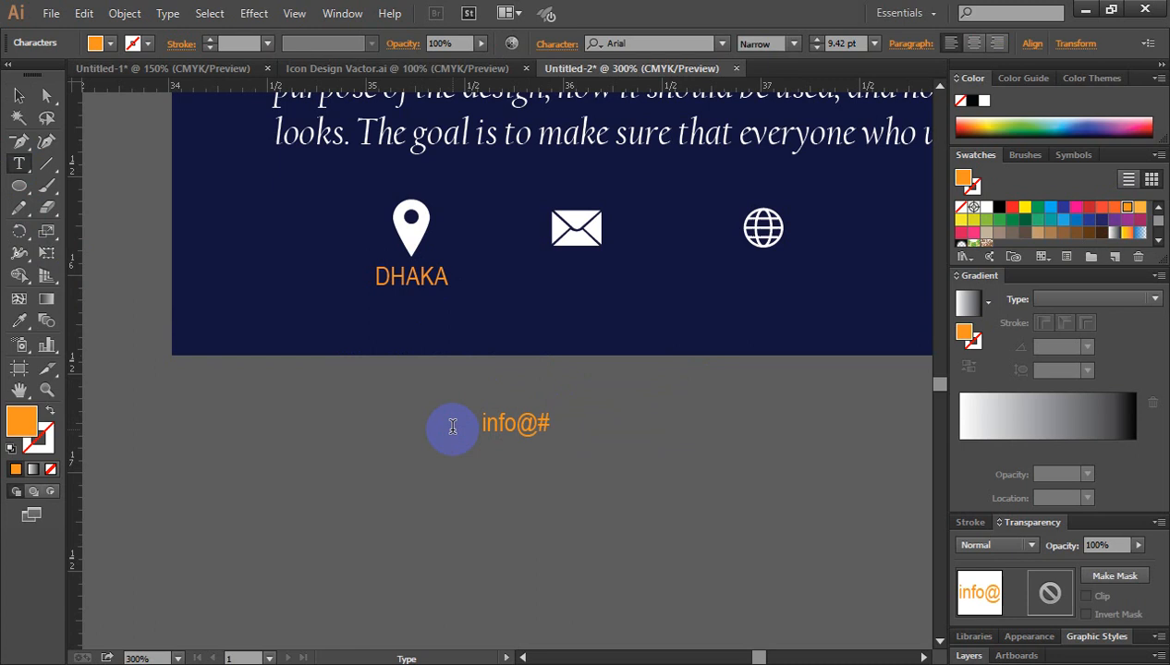
pyautogui.press('BackSpace')
pyautogui.write('gmail.com')
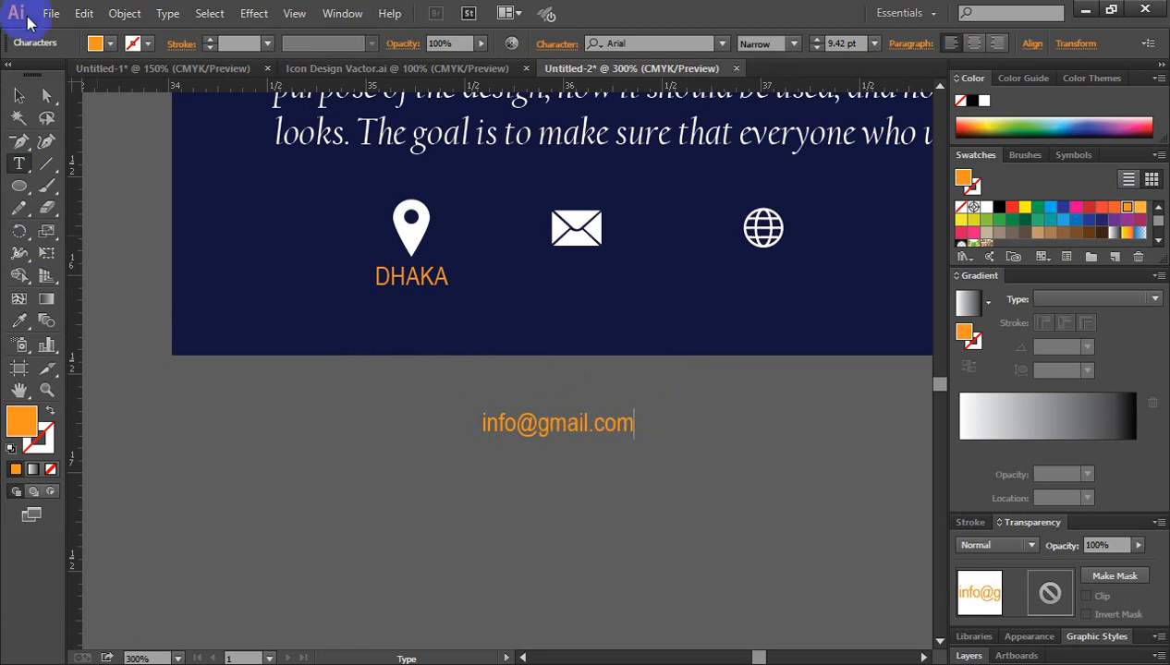
pyautogui.click(19, 95)
pyautogui.moveTo(586, 428); pyautogui.dragTo(771, 287)
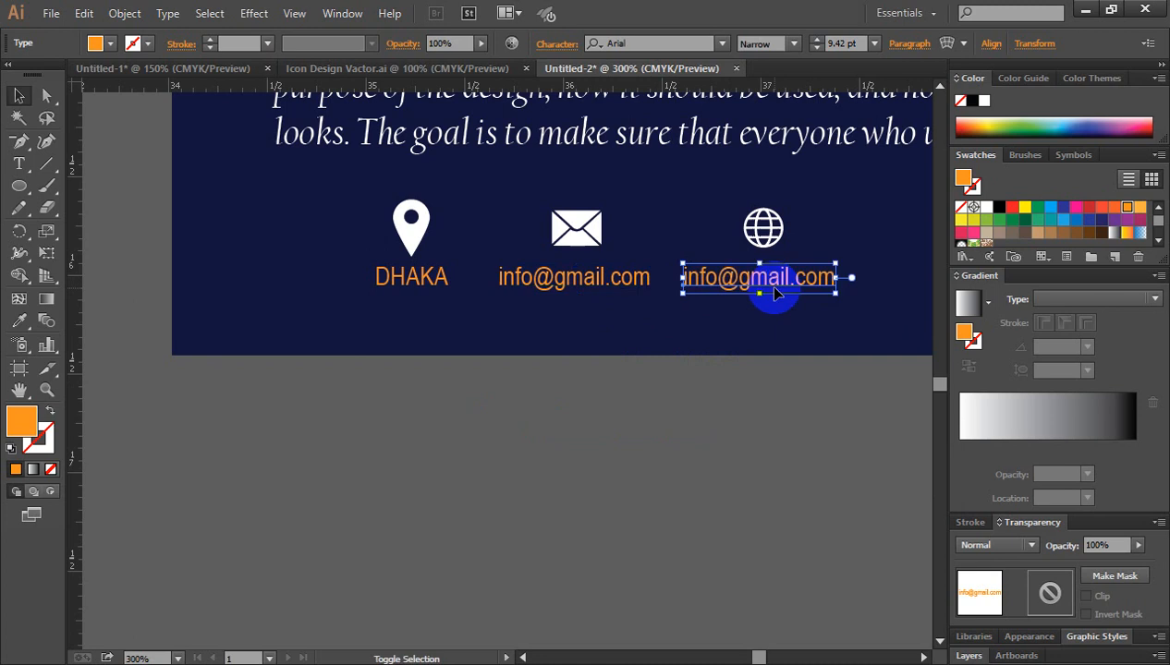
pyautogui.click(19, 164)
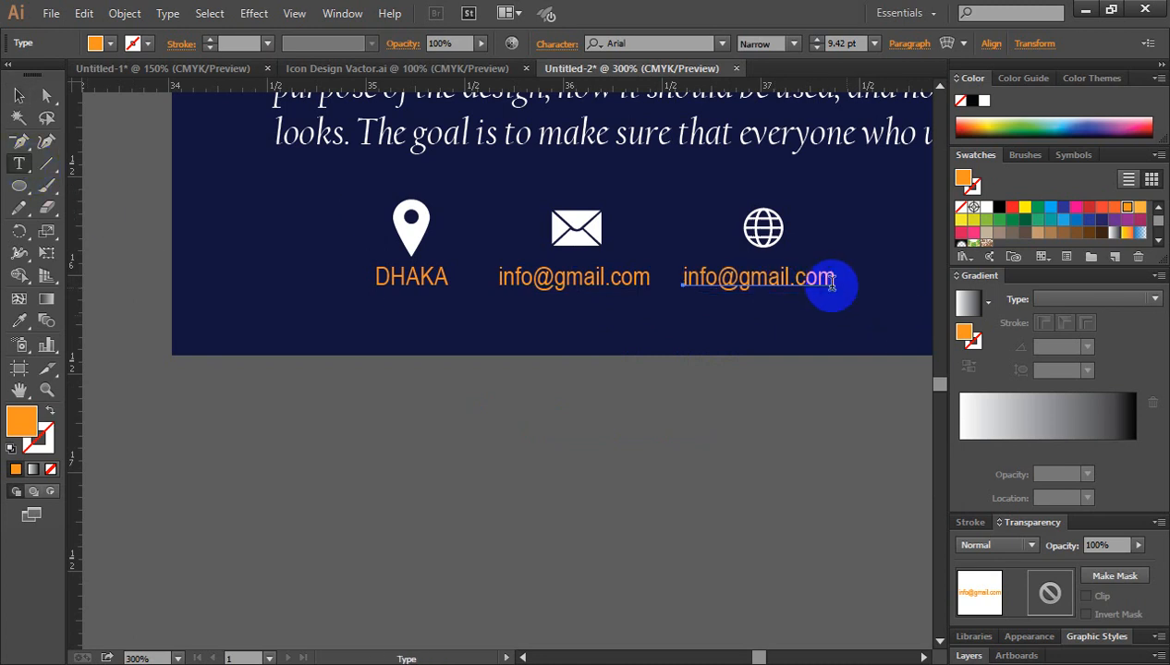
pyautogui.moveTo(829, 285); pyautogui.dragTo(681, 289)
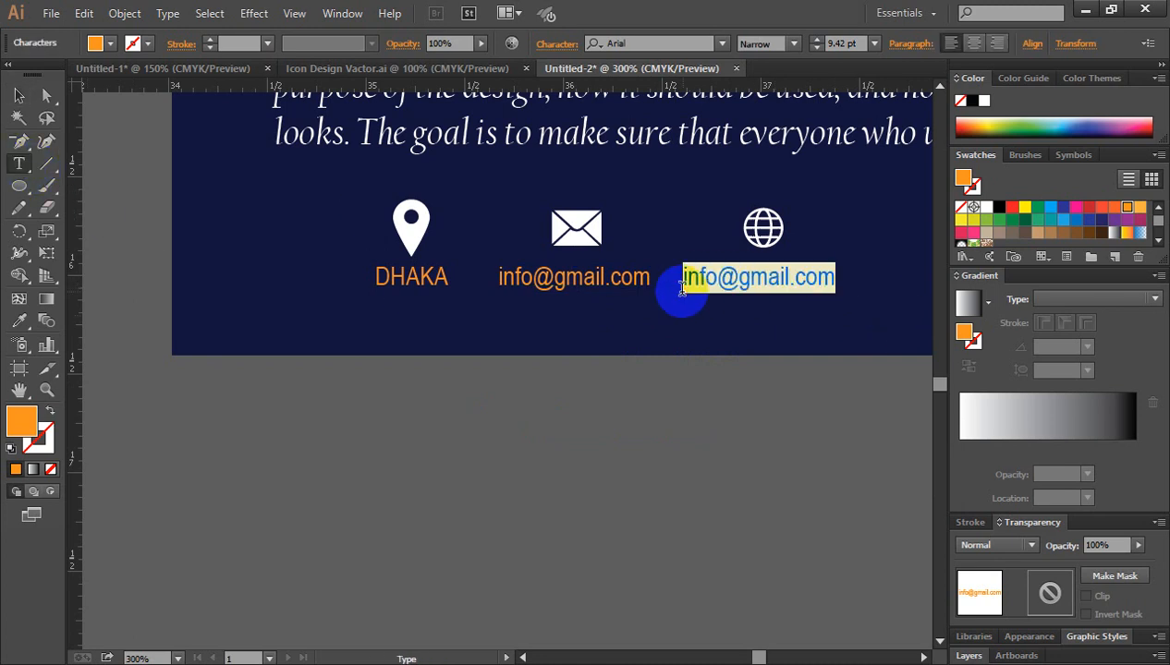
pyautogui.write('www.website')
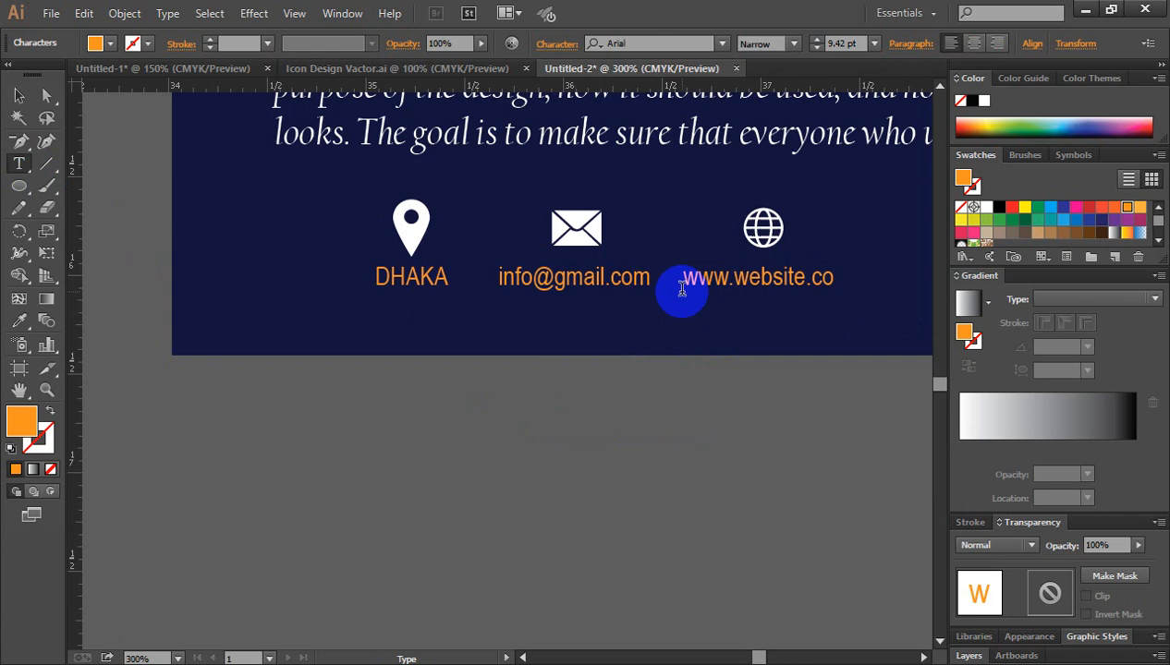
pyautogui.click(18, 95)
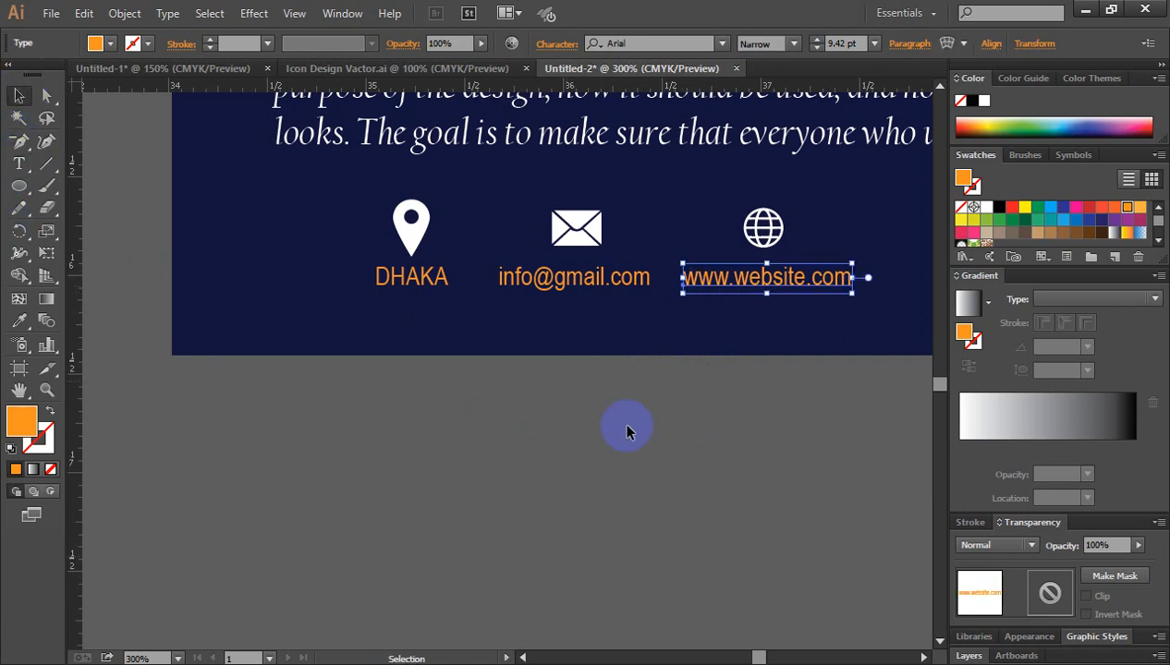
pyautogui.click(617, 400)
# Check the three contact labels' alignment with temporary horizontal guides above and below them, and delete the guides
pyautogui.hotkey('ctrl', '+')
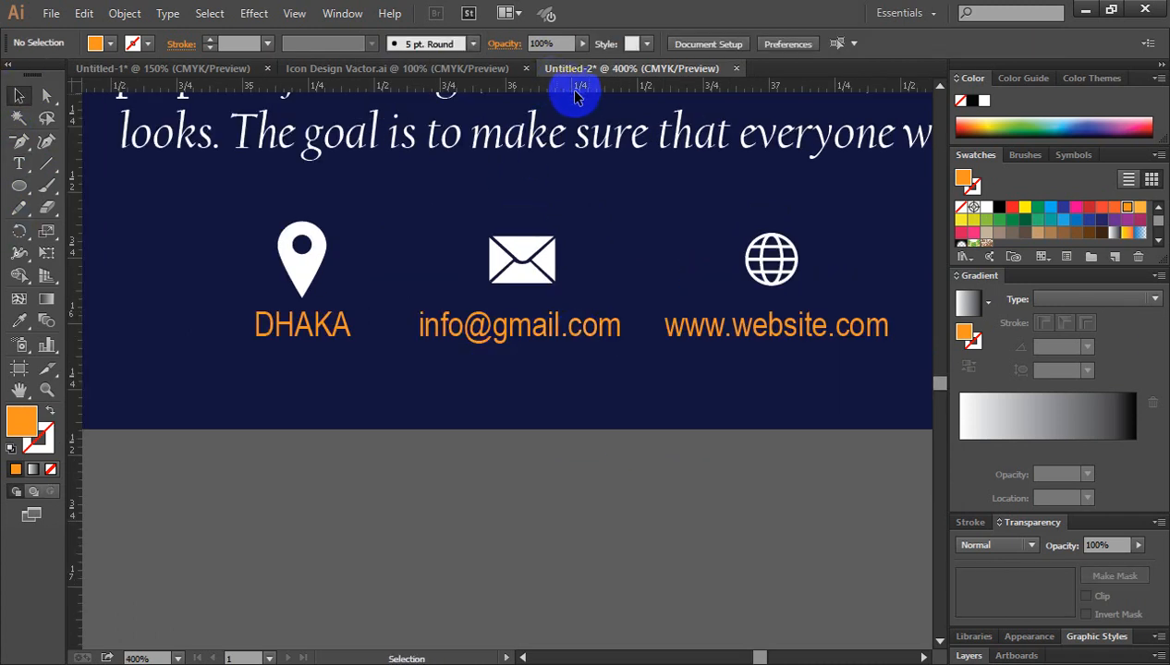
pyautogui.moveTo(591, 95); pyautogui.dragTo(591, 309)
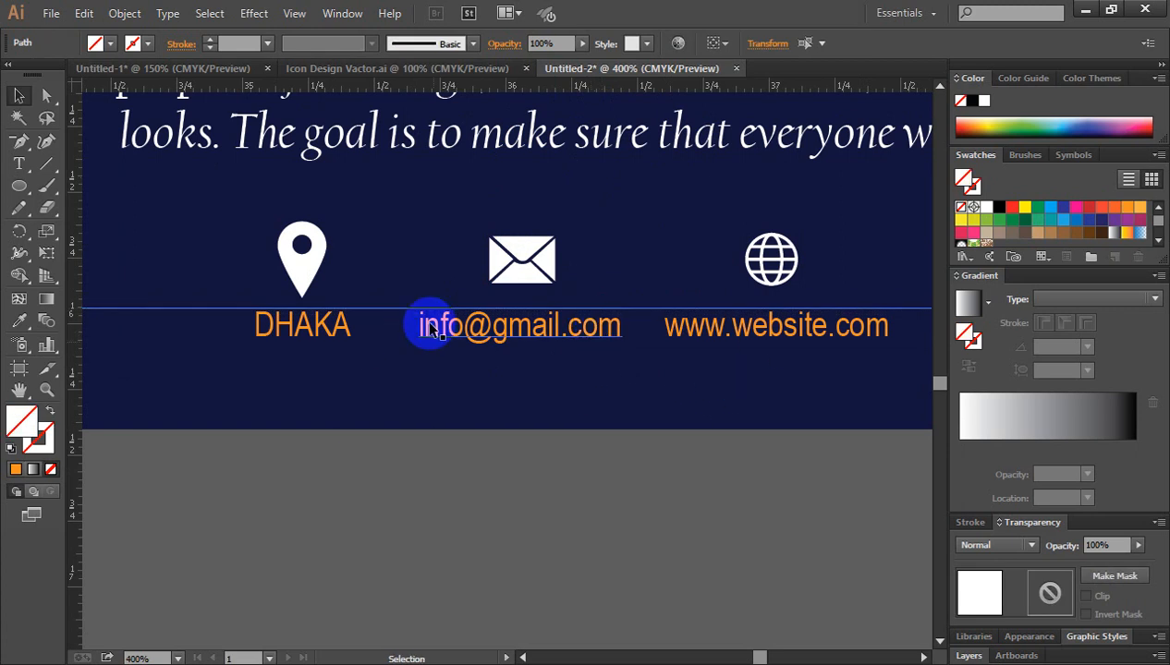
pyautogui.moveTo(595, 87); pyautogui.dragTo(599, 346)
pyautogui.click(577, 470)
pyautogui.hotkey('ctrl', '-')
pyautogui.hotkey('ctrl', '-')
pyautogui.hotkey('ctrl', '-')
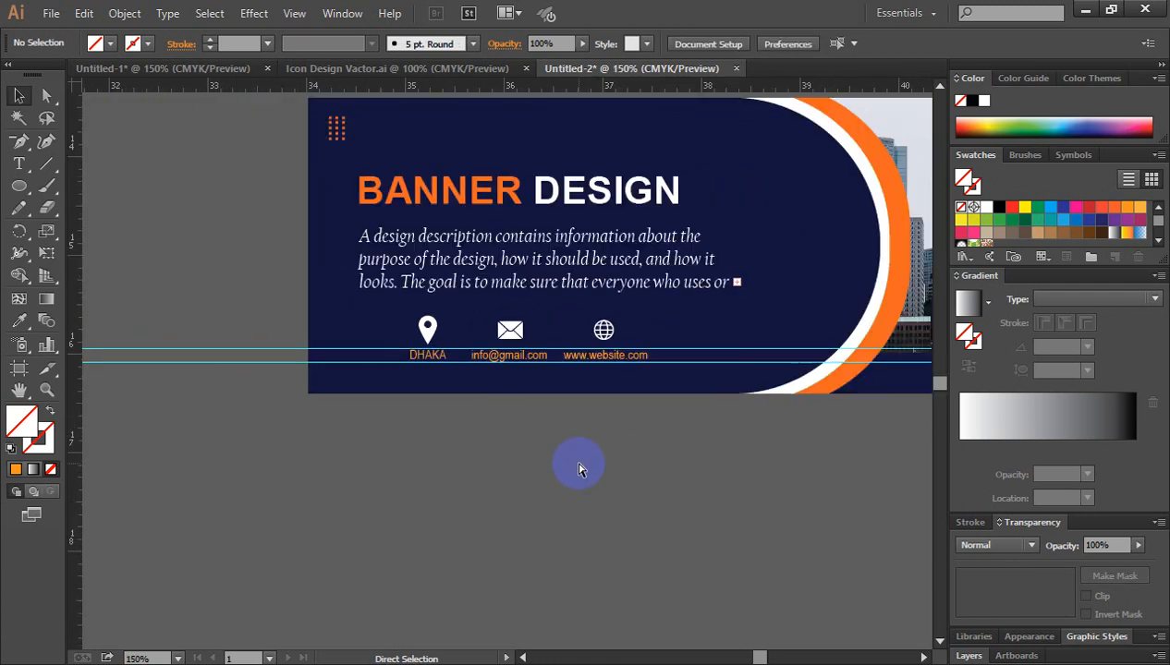
pyautogui.hotkey('ctrl', '-')
pyautogui.moveTo(292, 397); pyautogui.dragTo(321, 449)
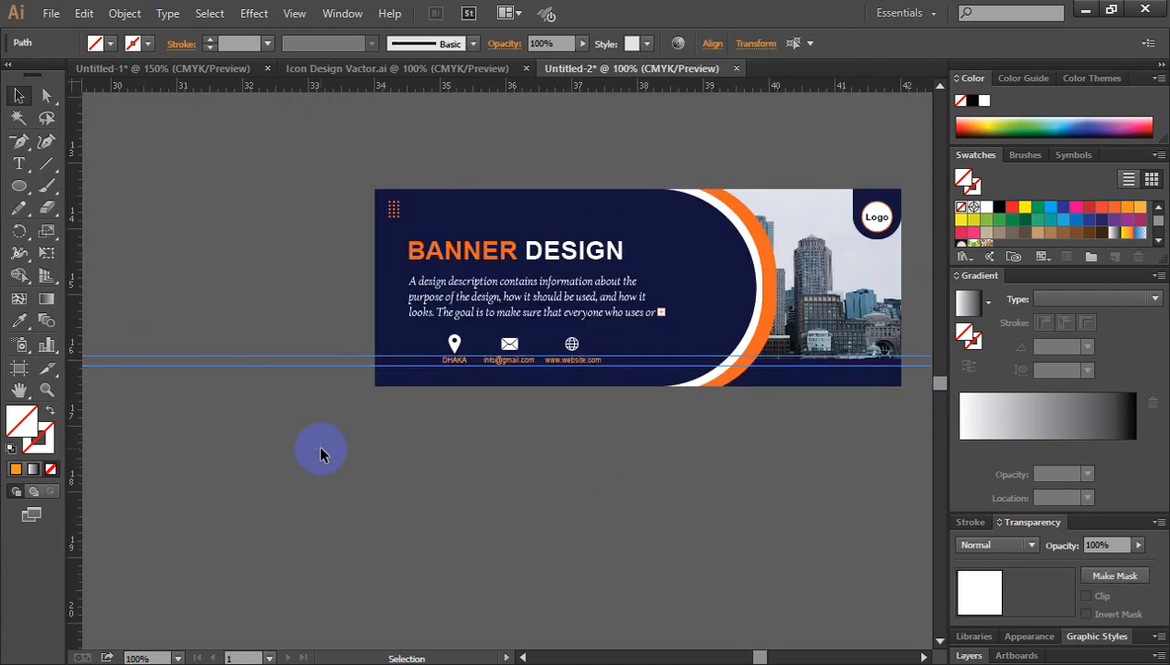
pyautogui.press('Delete')
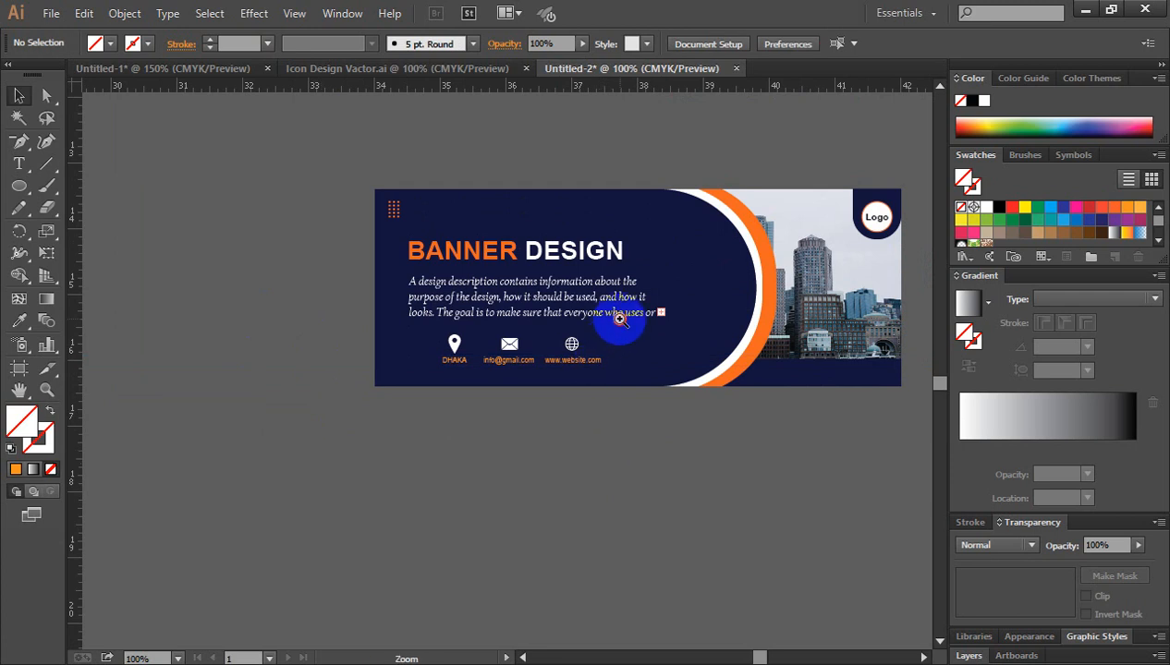
pyautogui.hotkey('ctrl', '+')
pyautogui.moveTo(610, 339); pyautogui.dragTo(582, 314)
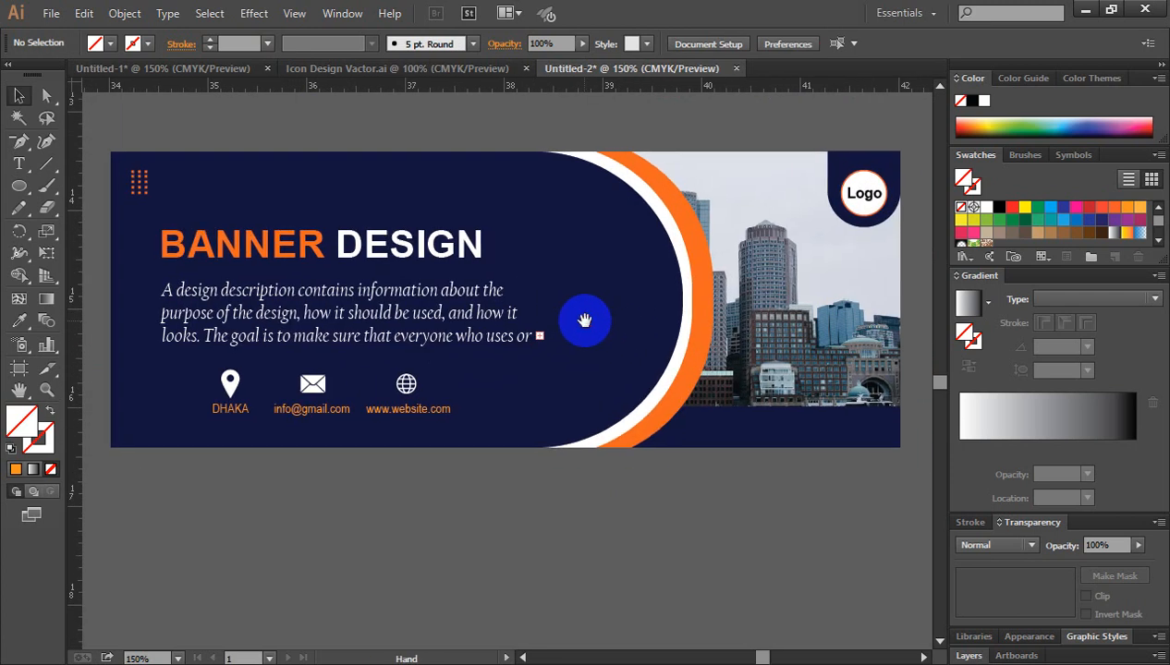
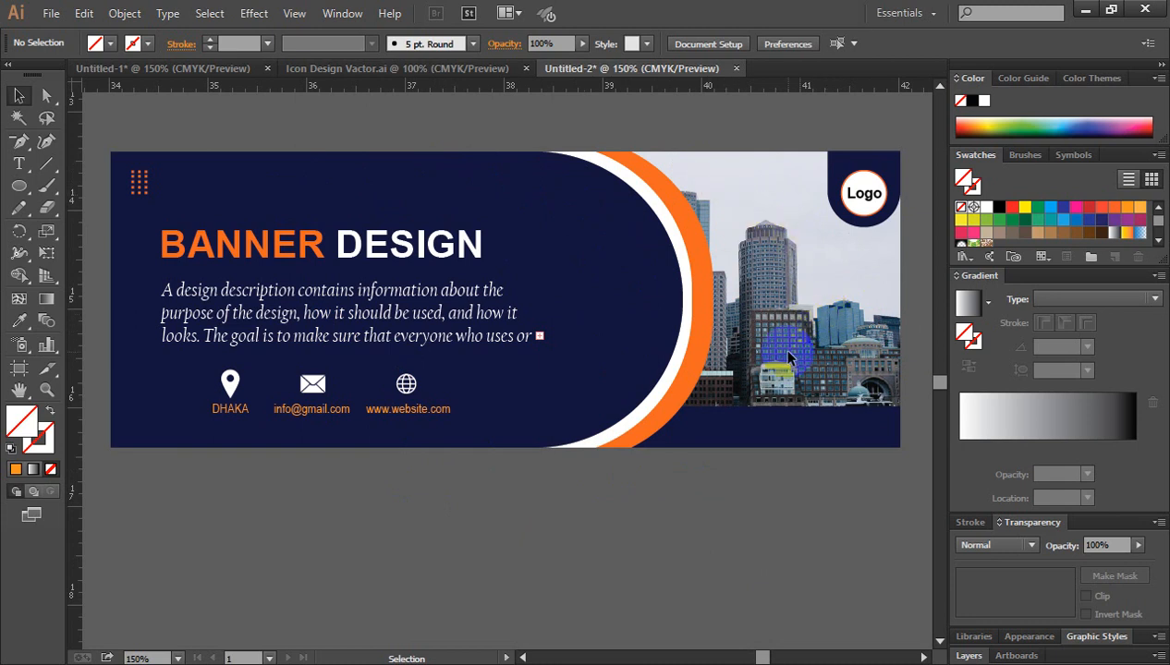
pyautogui.scroll(-1, 777, 345)
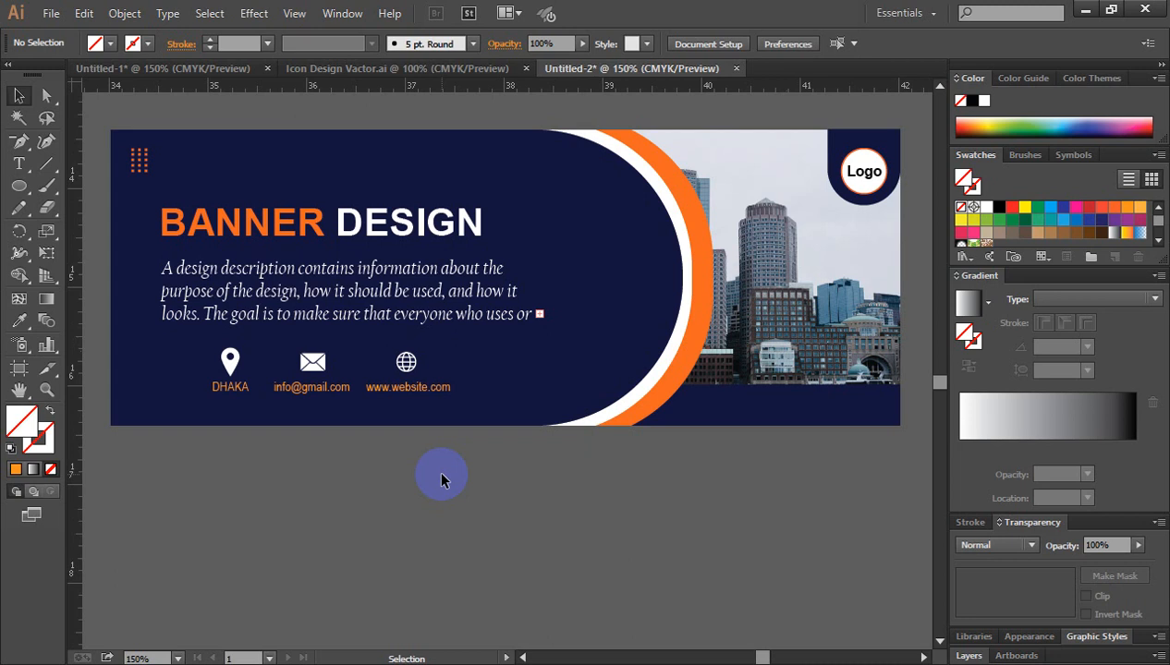
# Try to match the DHAKA label to the heading's orange with the Eyedropper, and undo the sampled formatting
pyautogui.keyDown('ctrl'); pyautogui.click(349, 398); pyautogui.keyUp('ctrl')
pyautogui.moveTo(468, 353); pyautogui.dragTo(486, 464)
pyautogui.click(368, 462)
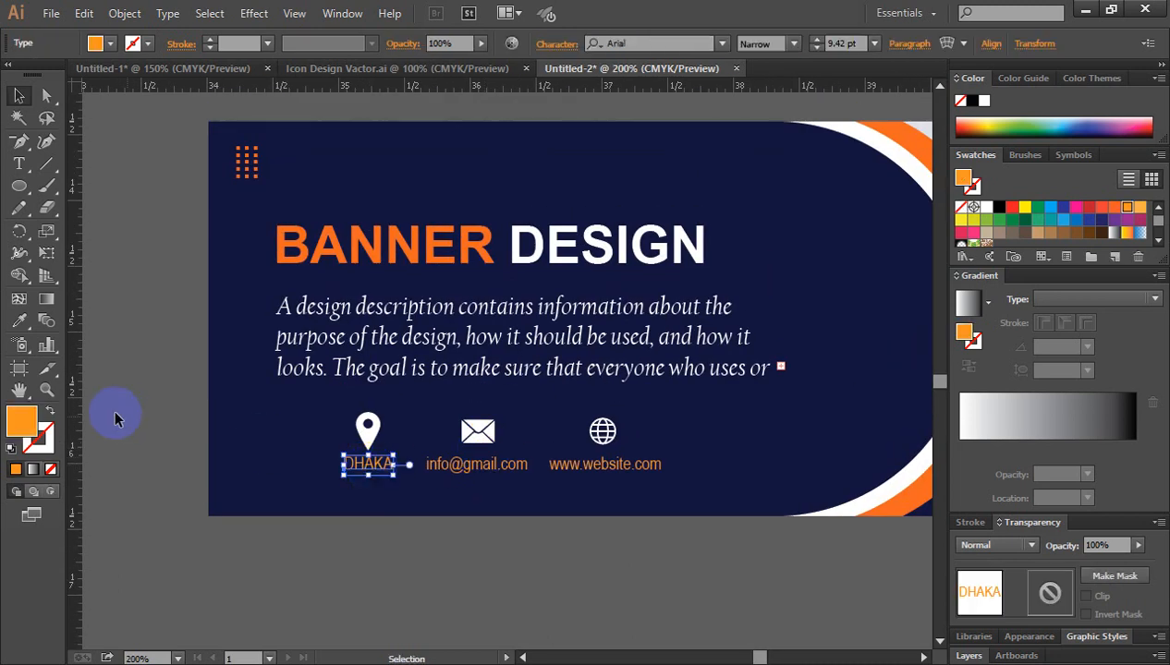
pyautogui.click(18, 320)
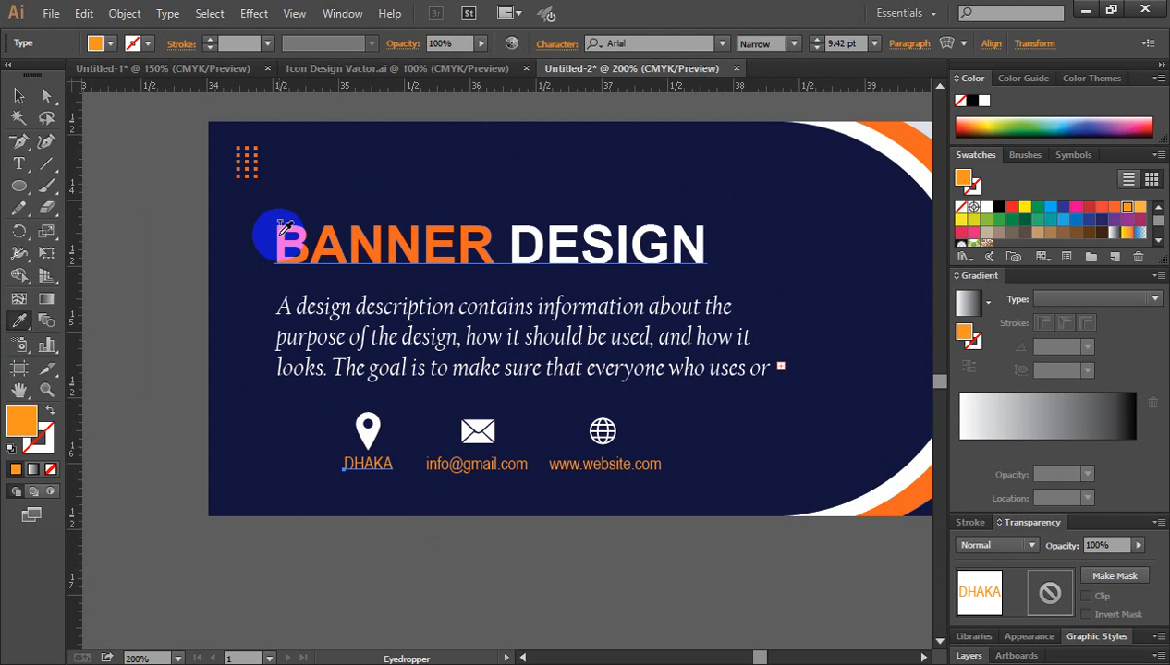
pyautogui.click(281, 231)
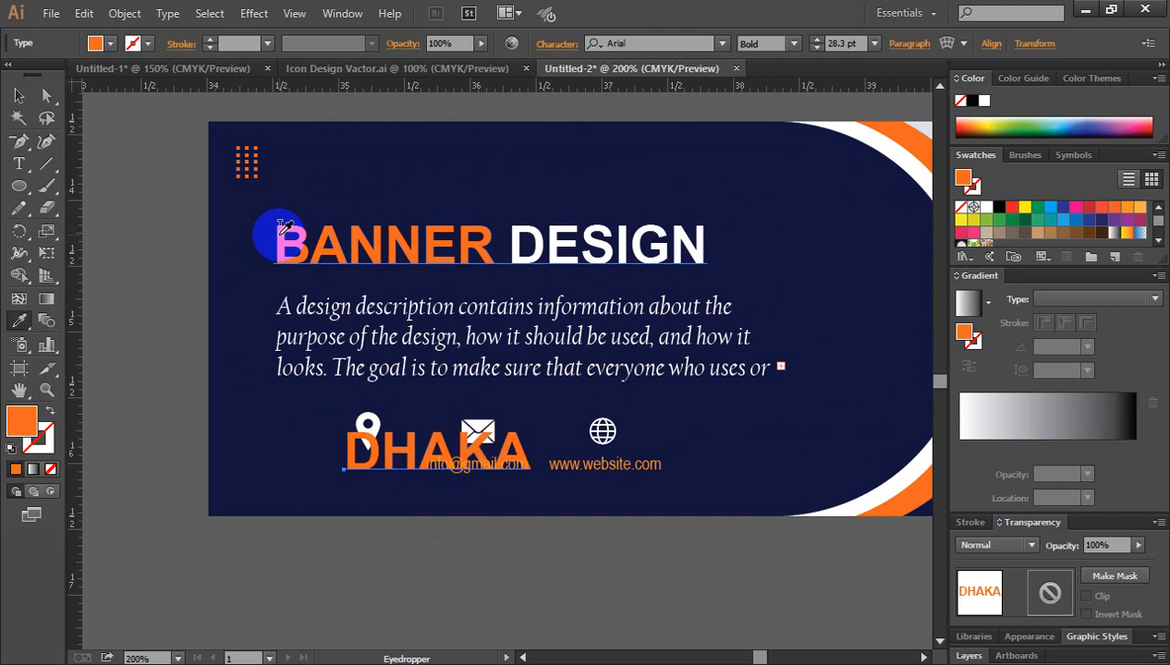
pyautogui.hotkey('ctrl', 'z')
pyautogui.click(18, 95)
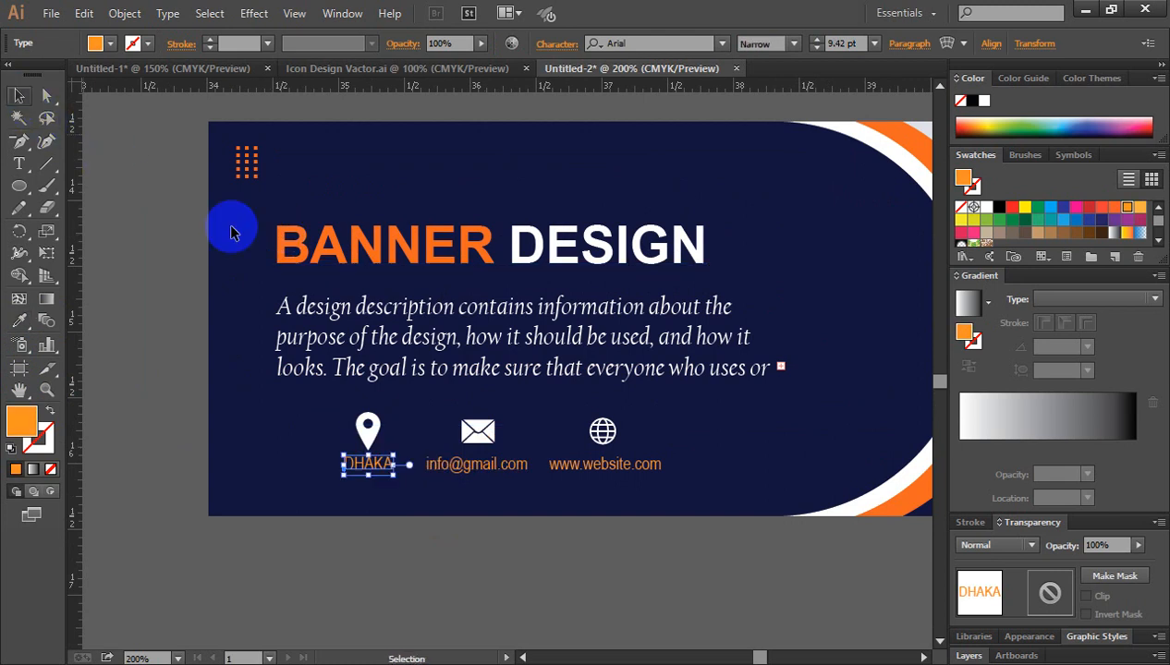
# Expand the BANNER DESIGN heading into shapes with Object and Fill enabled, and deselect it
pyautogui.click(335, 245)
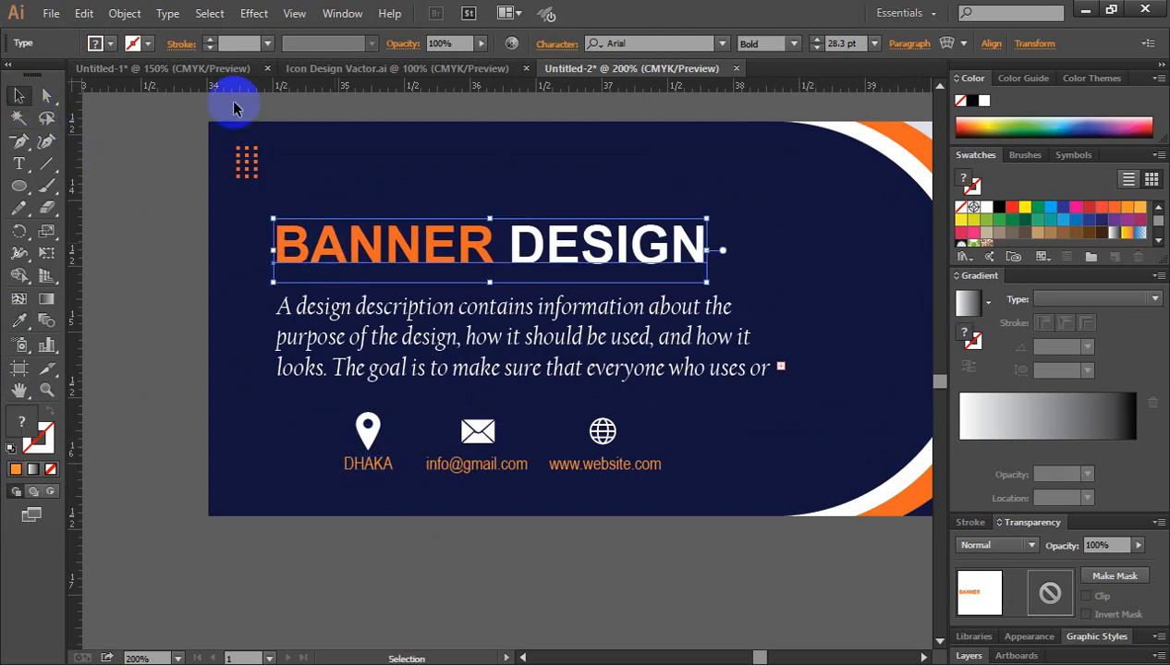
pyautogui.click(125, 13)
pyautogui.click(155, 208)
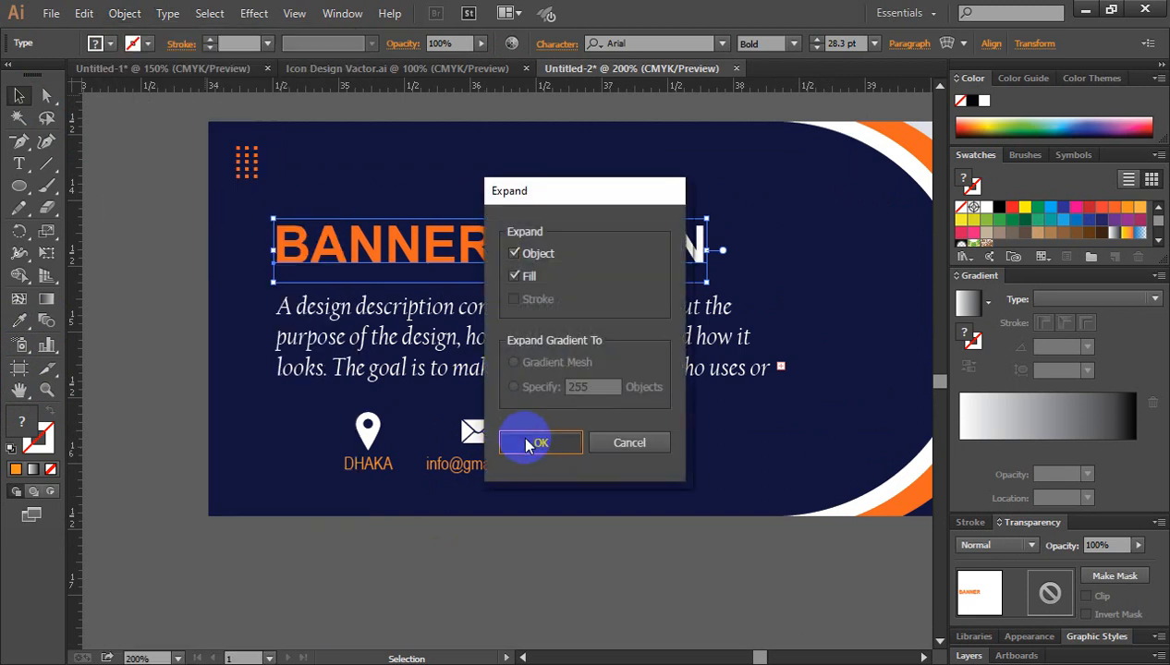
pyautogui.click(523, 441)
pyautogui.click(185, 398)
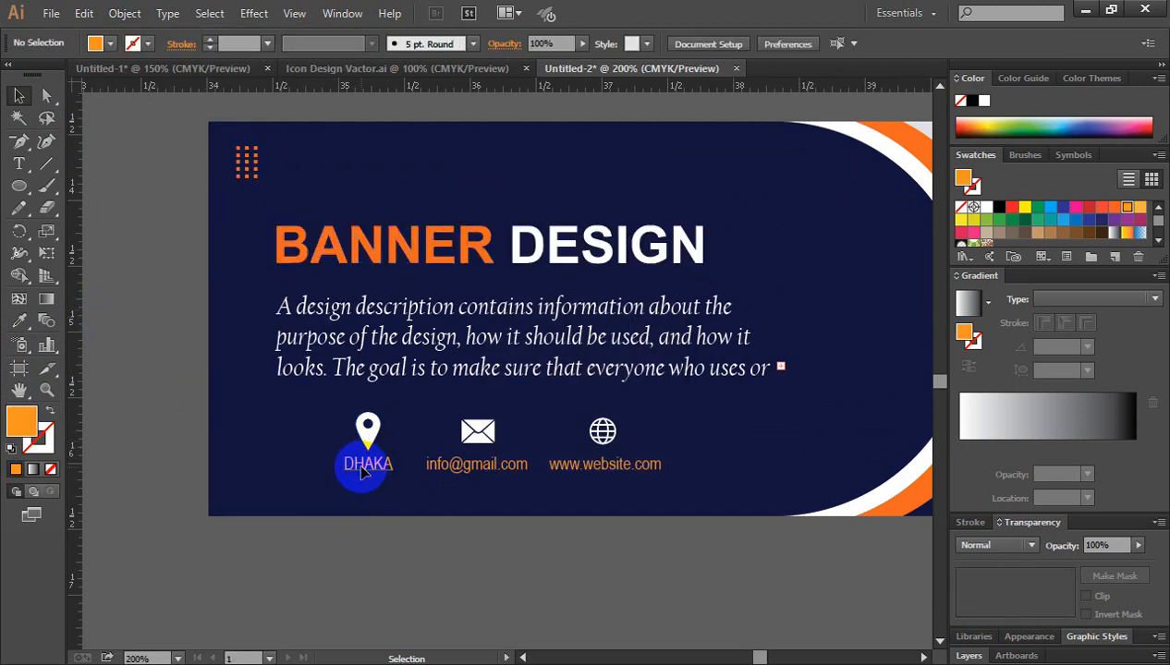
# Recolour the DHAKA label by sampling the orange of the expanded word BANNER with the Eyedropper
pyautogui.click(370, 471)
pyautogui.click(19, 323)
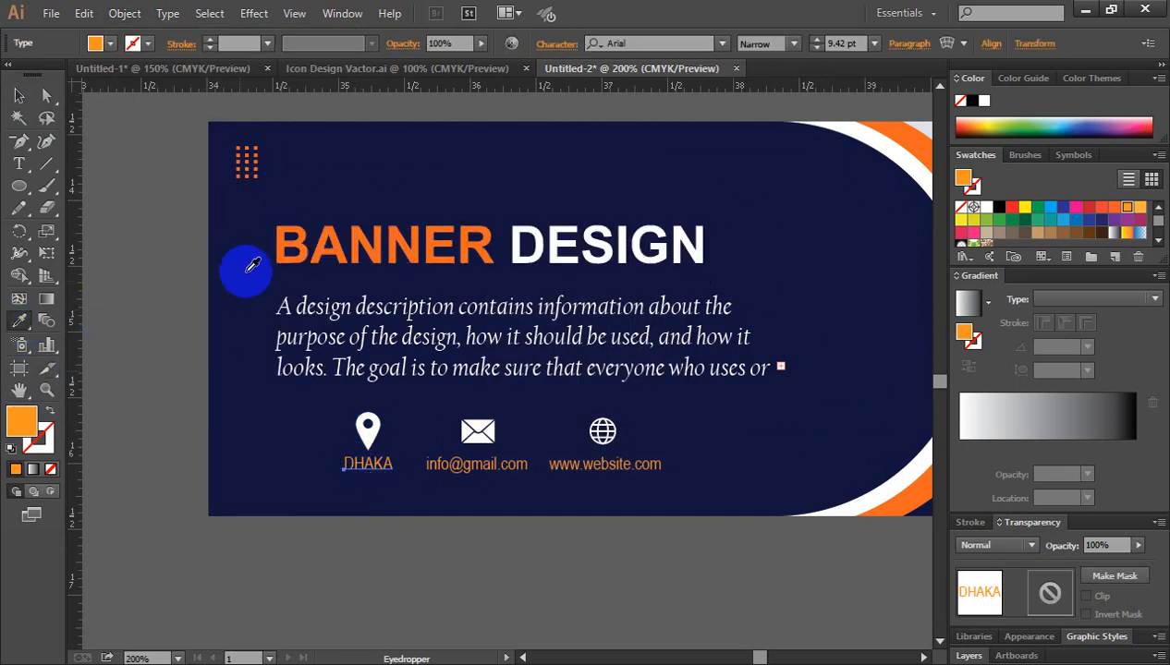
pyautogui.click(284, 242)
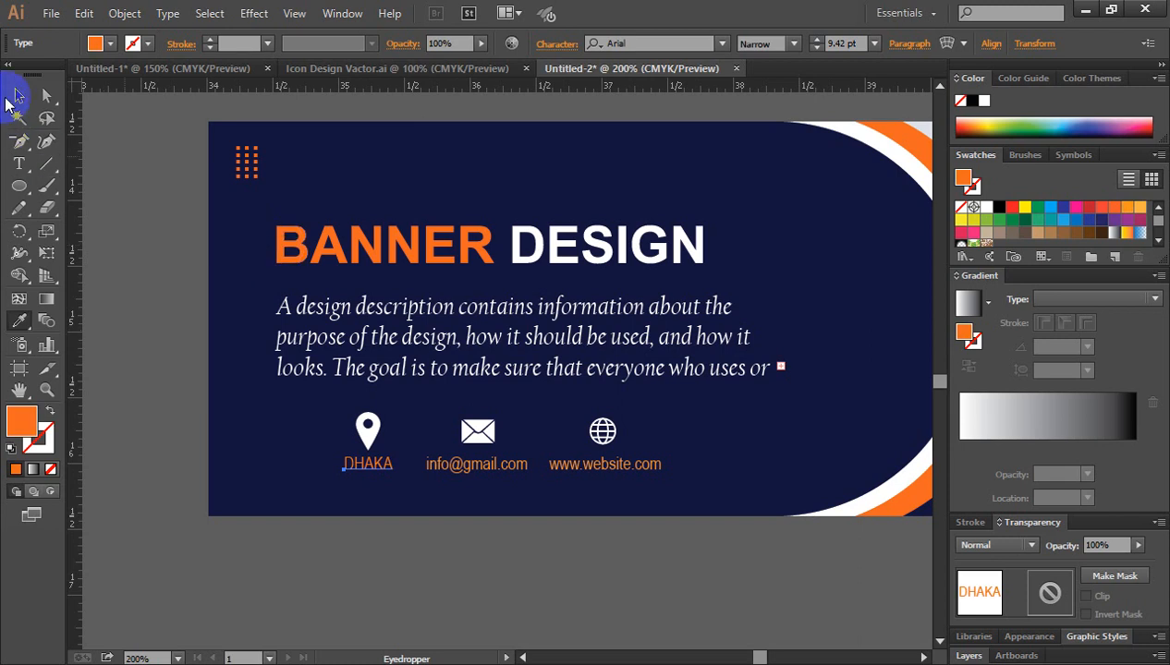
pyautogui.click(19, 96)
# Apply the heading's orange to the e-mail and website labels with the Eyedropper, and clear the selection
pyautogui.click(471, 462)
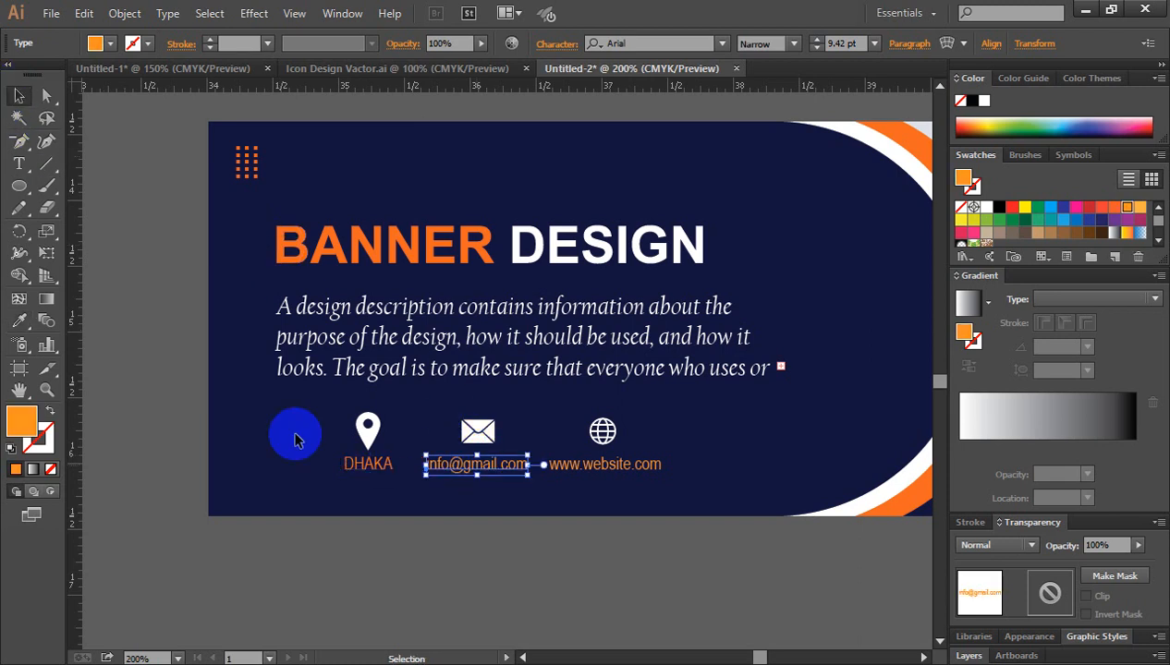
pyautogui.click(18, 320)
pyautogui.click(292, 242)
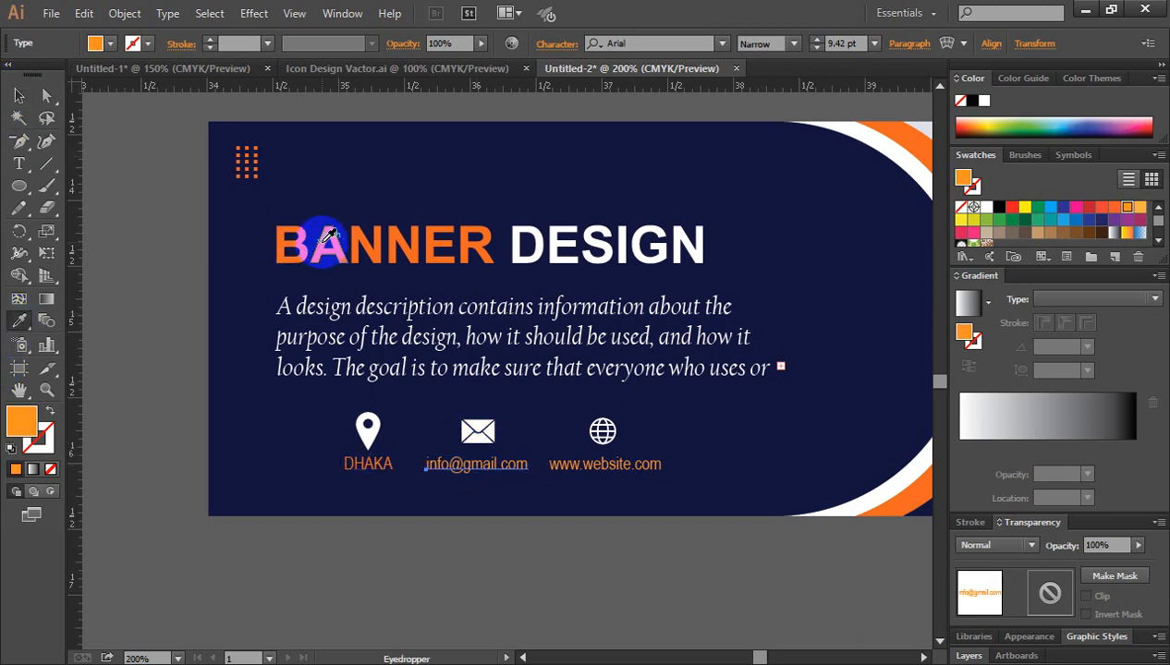
pyautogui.click(18, 96)
pyautogui.click(650, 455)
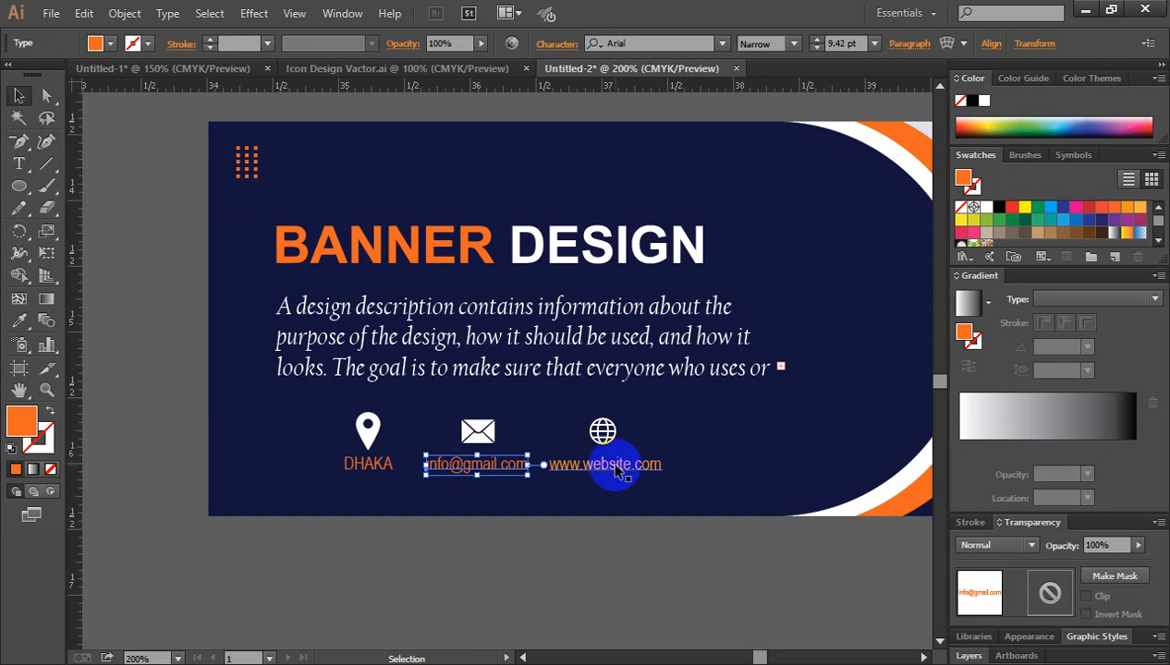
pyautogui.click(19, 321)
pyautogui.click(277, 246)
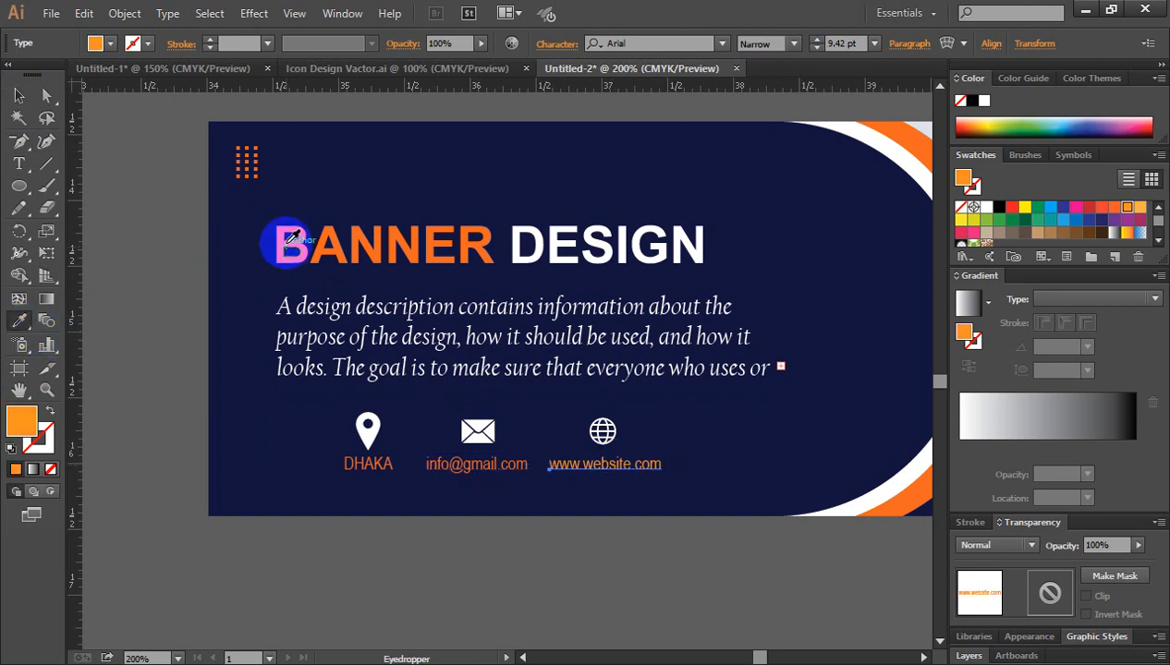
pyautogui.click(19, 96)
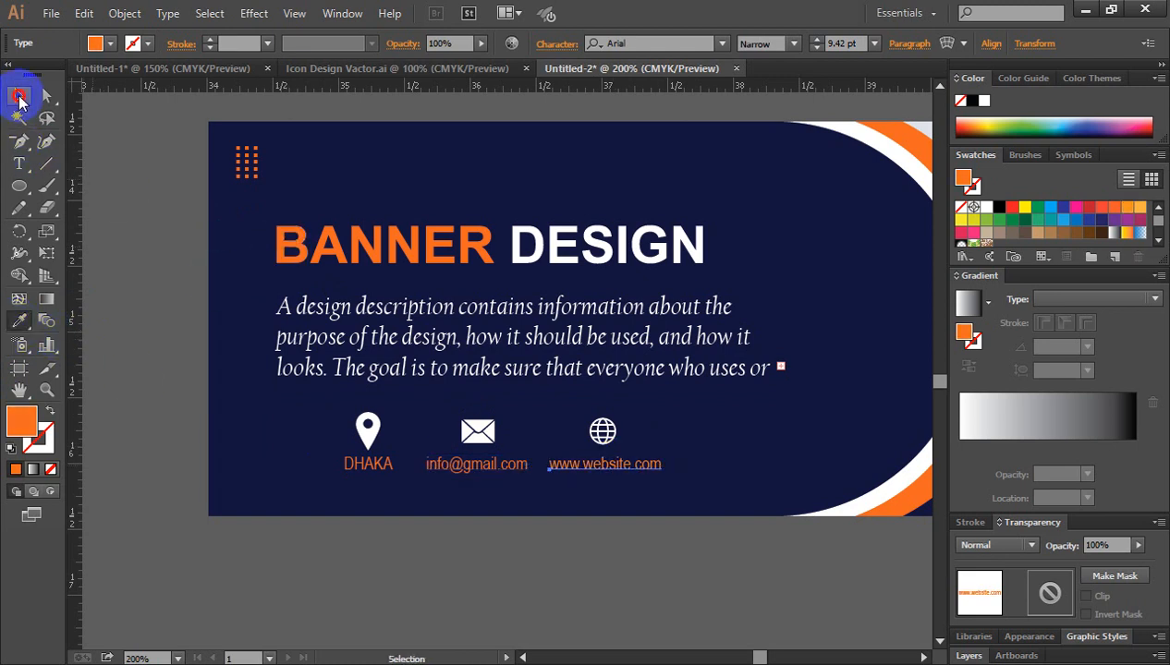
pyautogui.click(139, 344)
pyautogui.hotkey('ctrl', '-')
pyautogui.hotkey('ctrl', '-')
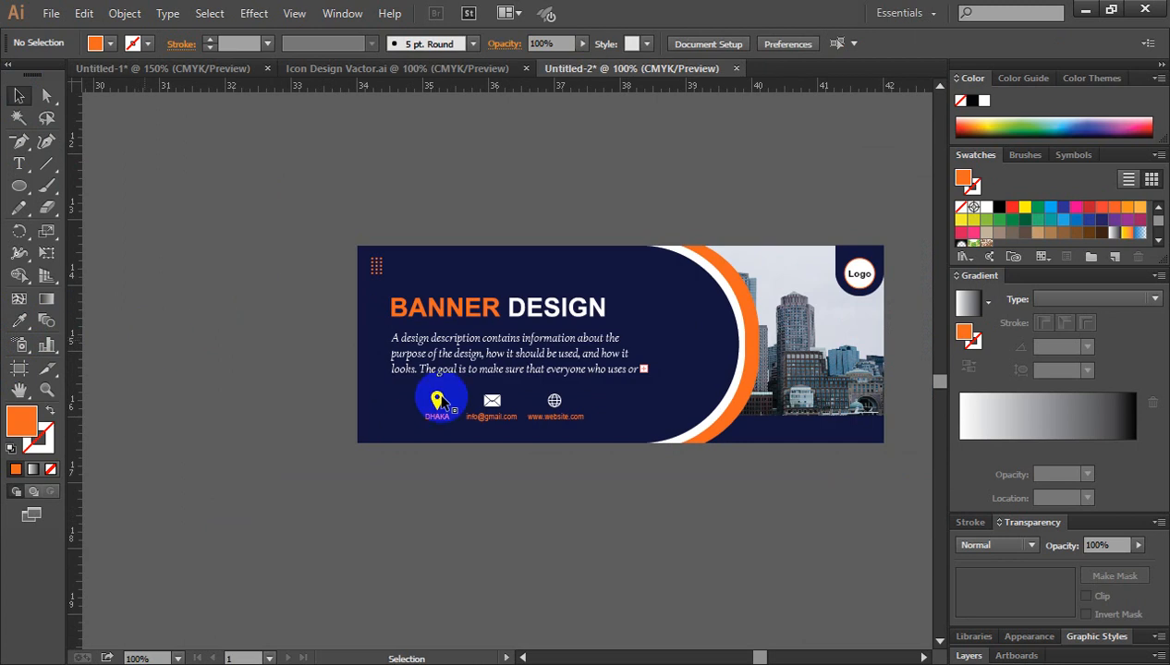
pyautogui.keyDown('ctrl'); pyautogui.click(586, 357); pyautogui.keyUp('ctrl')
pyautogui.moveTo(554, 366); pyautogui.dragTo(512, 309)
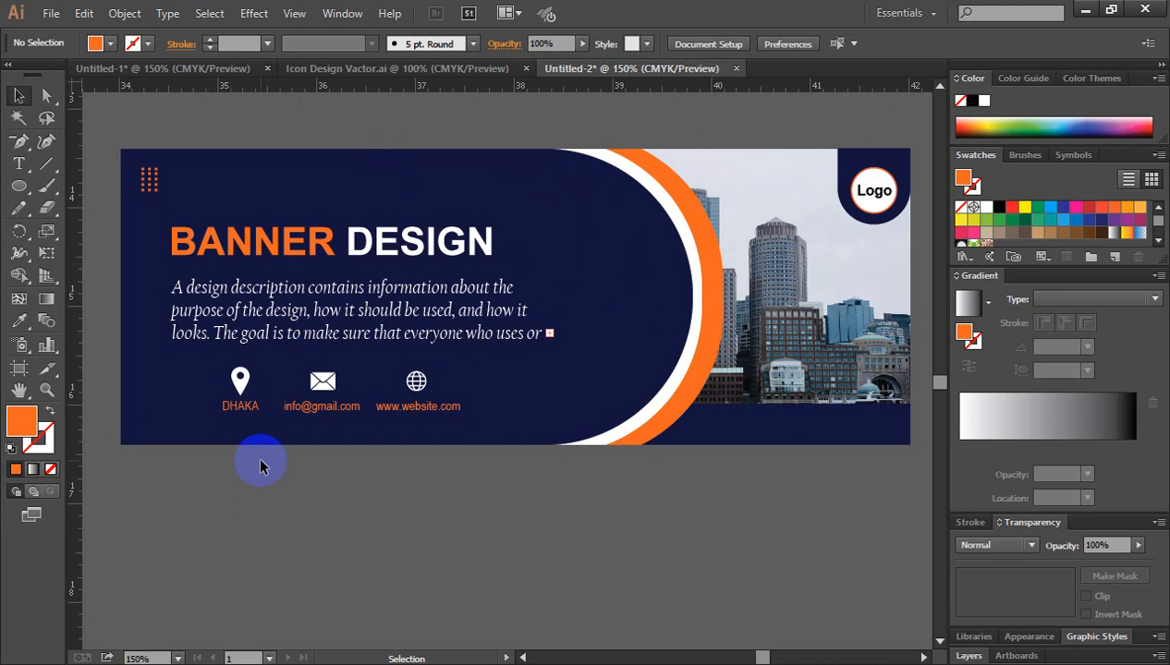
pyautogui.scroll(1, 533, 470)
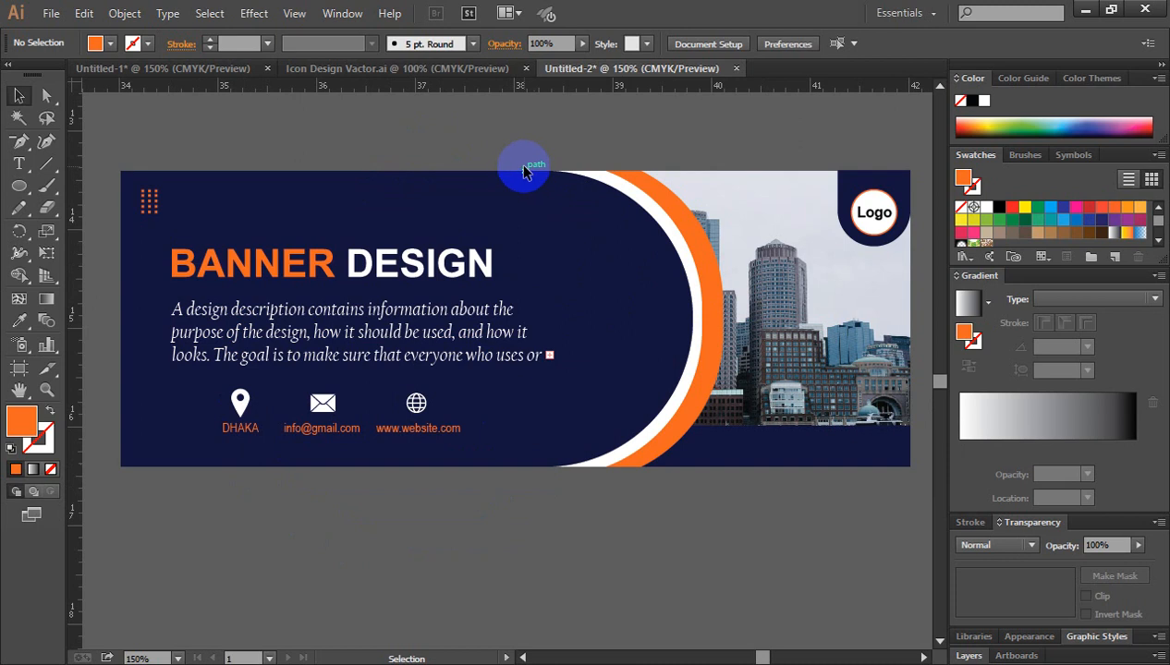
pyautogui.scroll(-1, 524, 171)
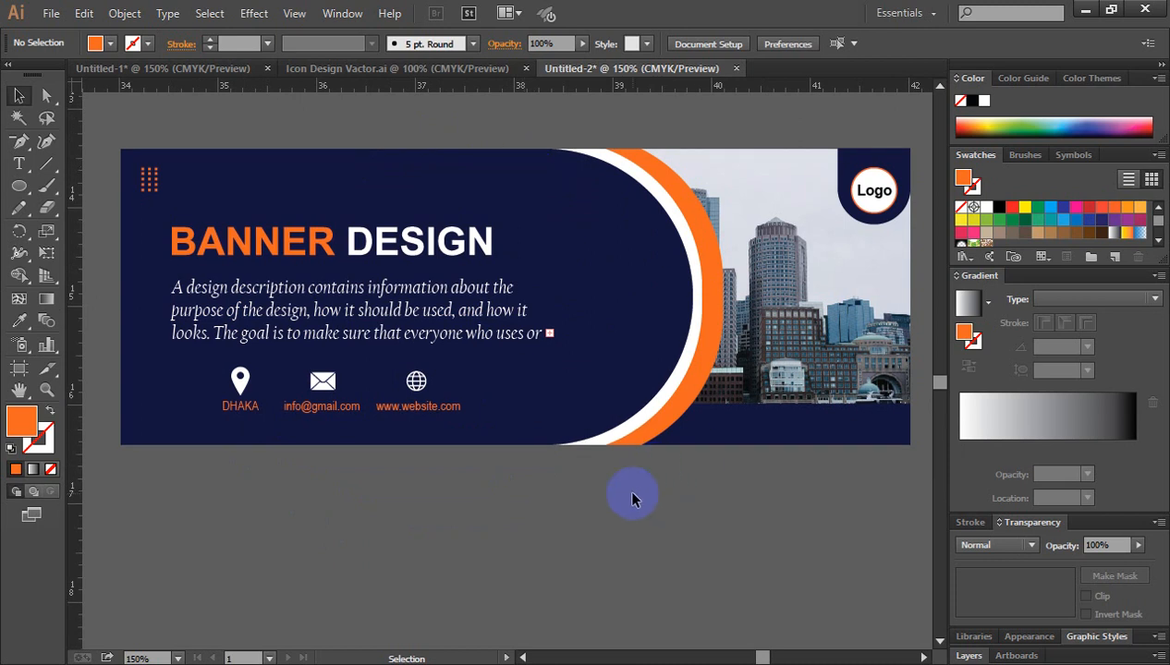